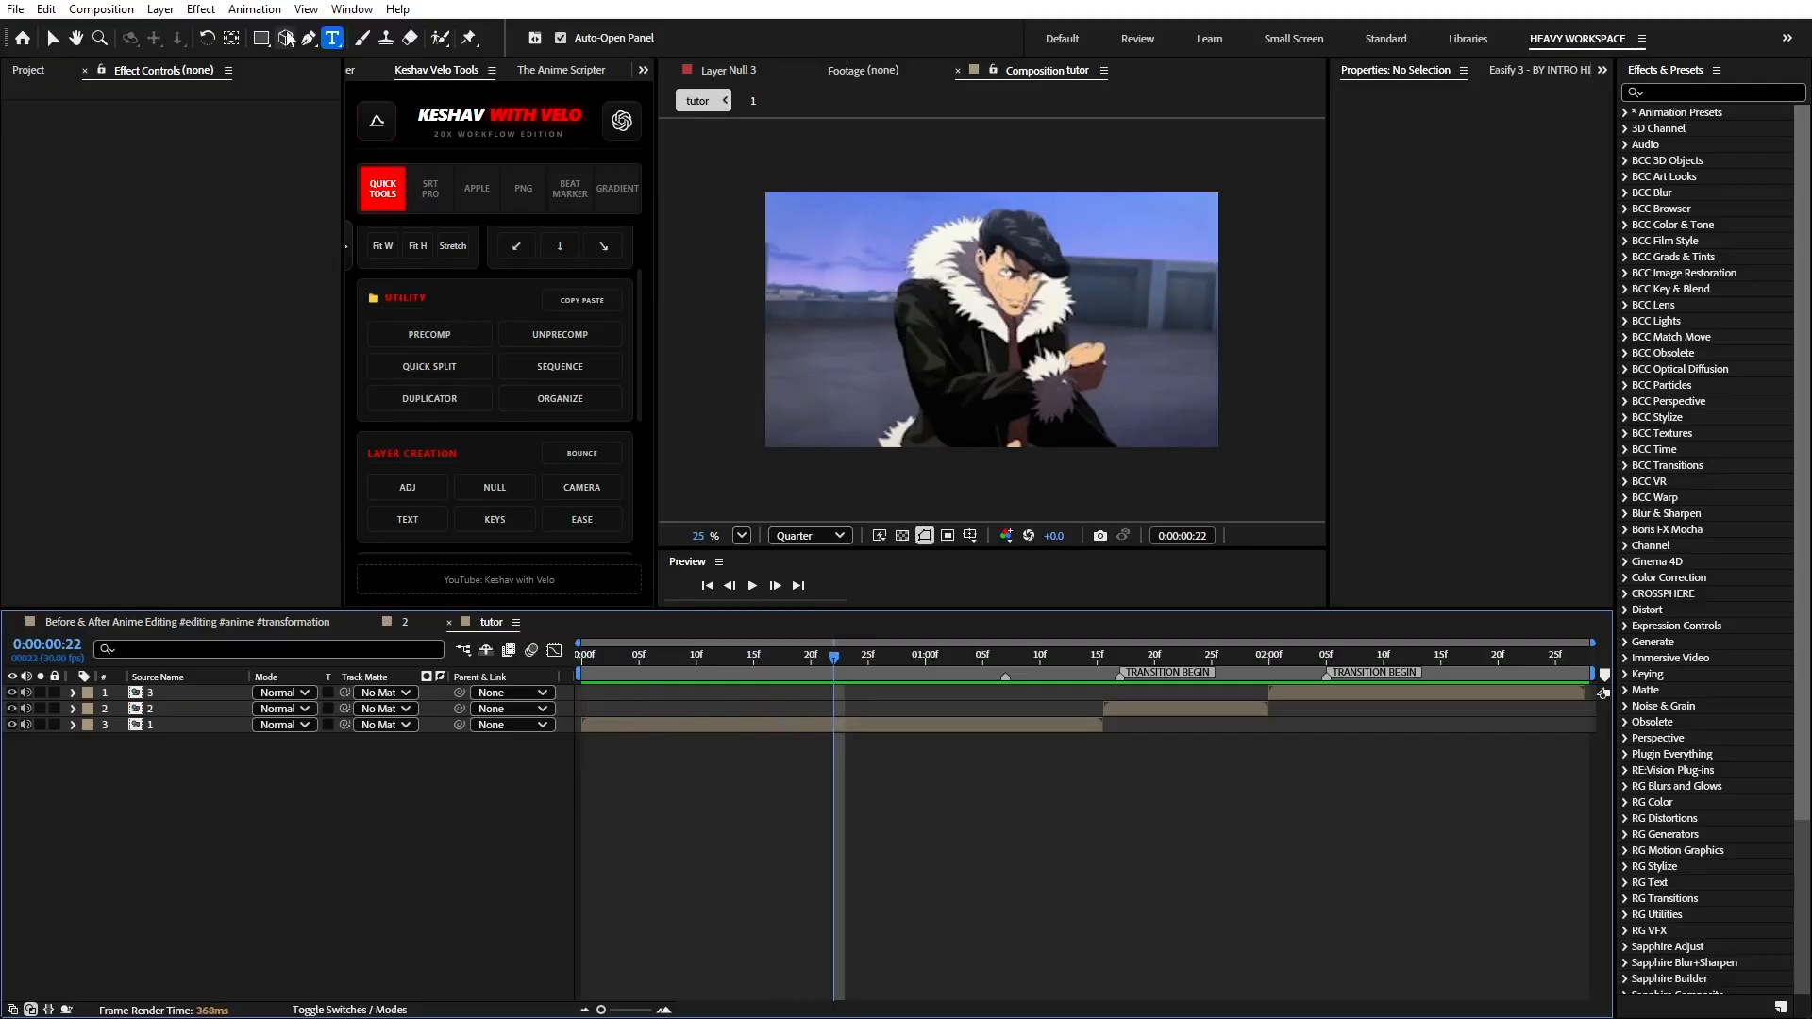
# - Draw a bent, open callout line beside the character's collar with the Pen tool, using a 40 px white stroke and round caps
pyautogui.click(309, 38)
pyautogui.click(973, 269)
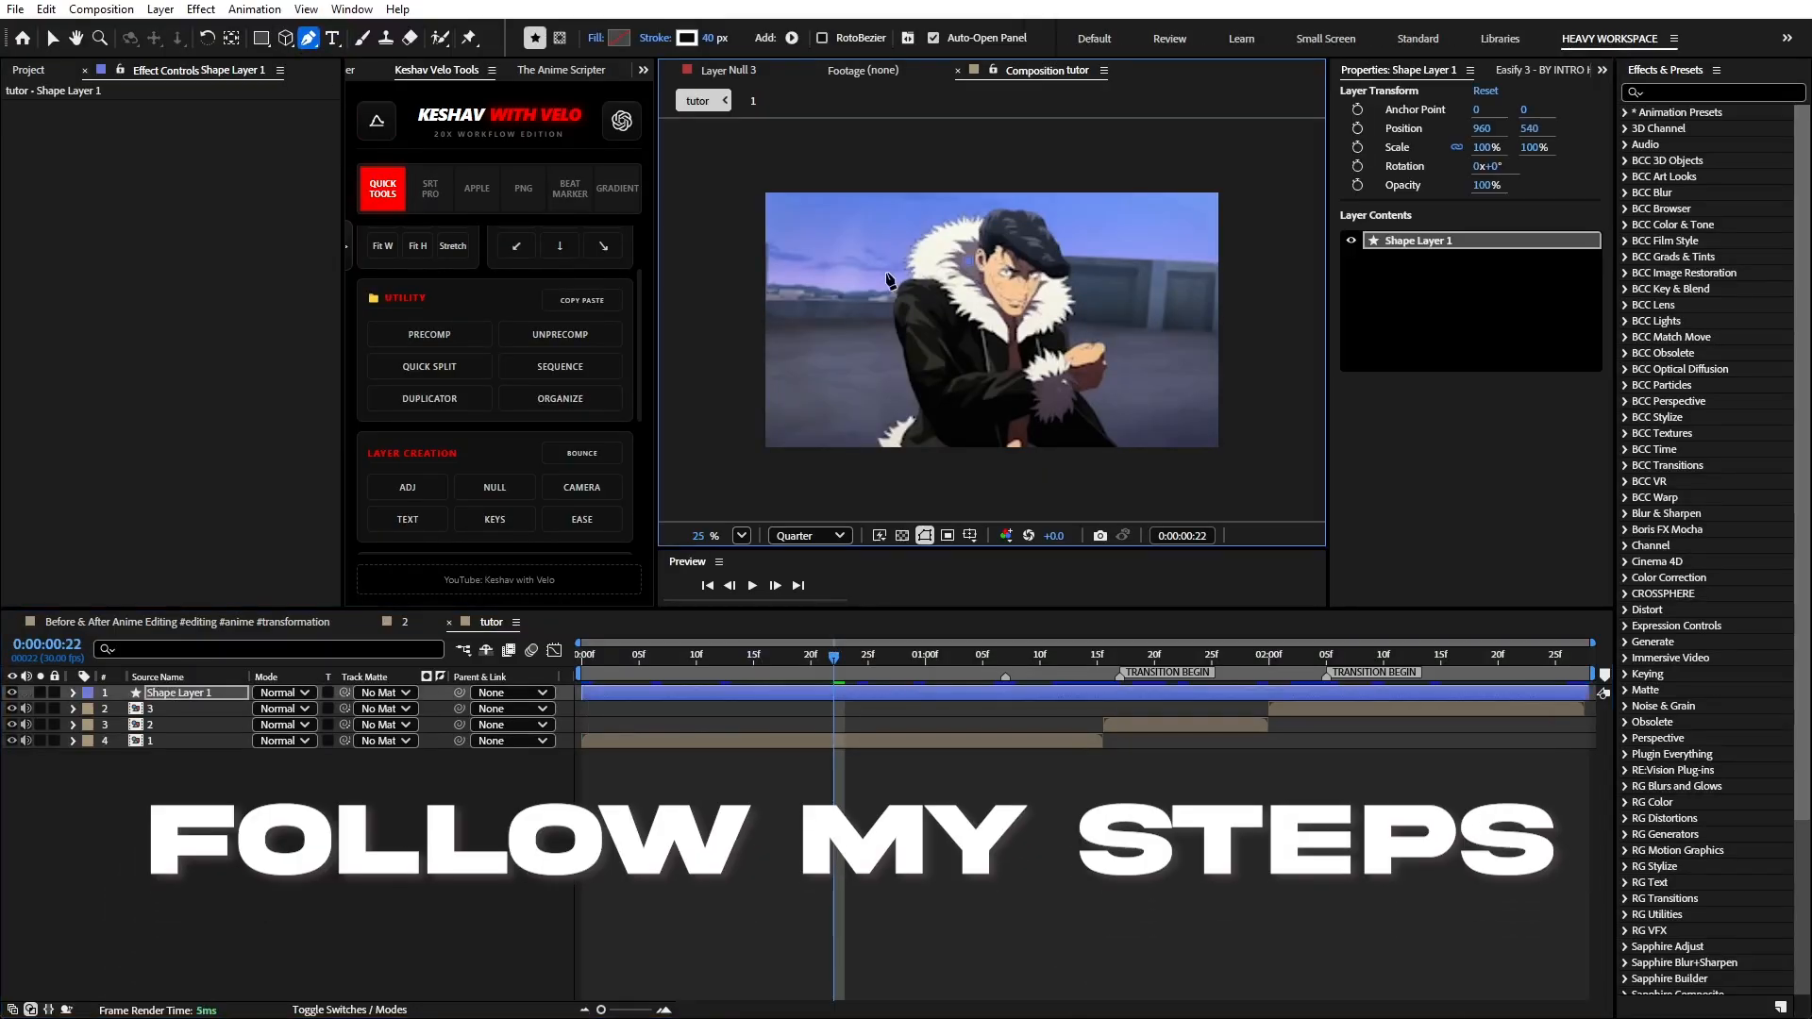
pyautogui.click(885, 276)
pyautogui.click(877, 312)
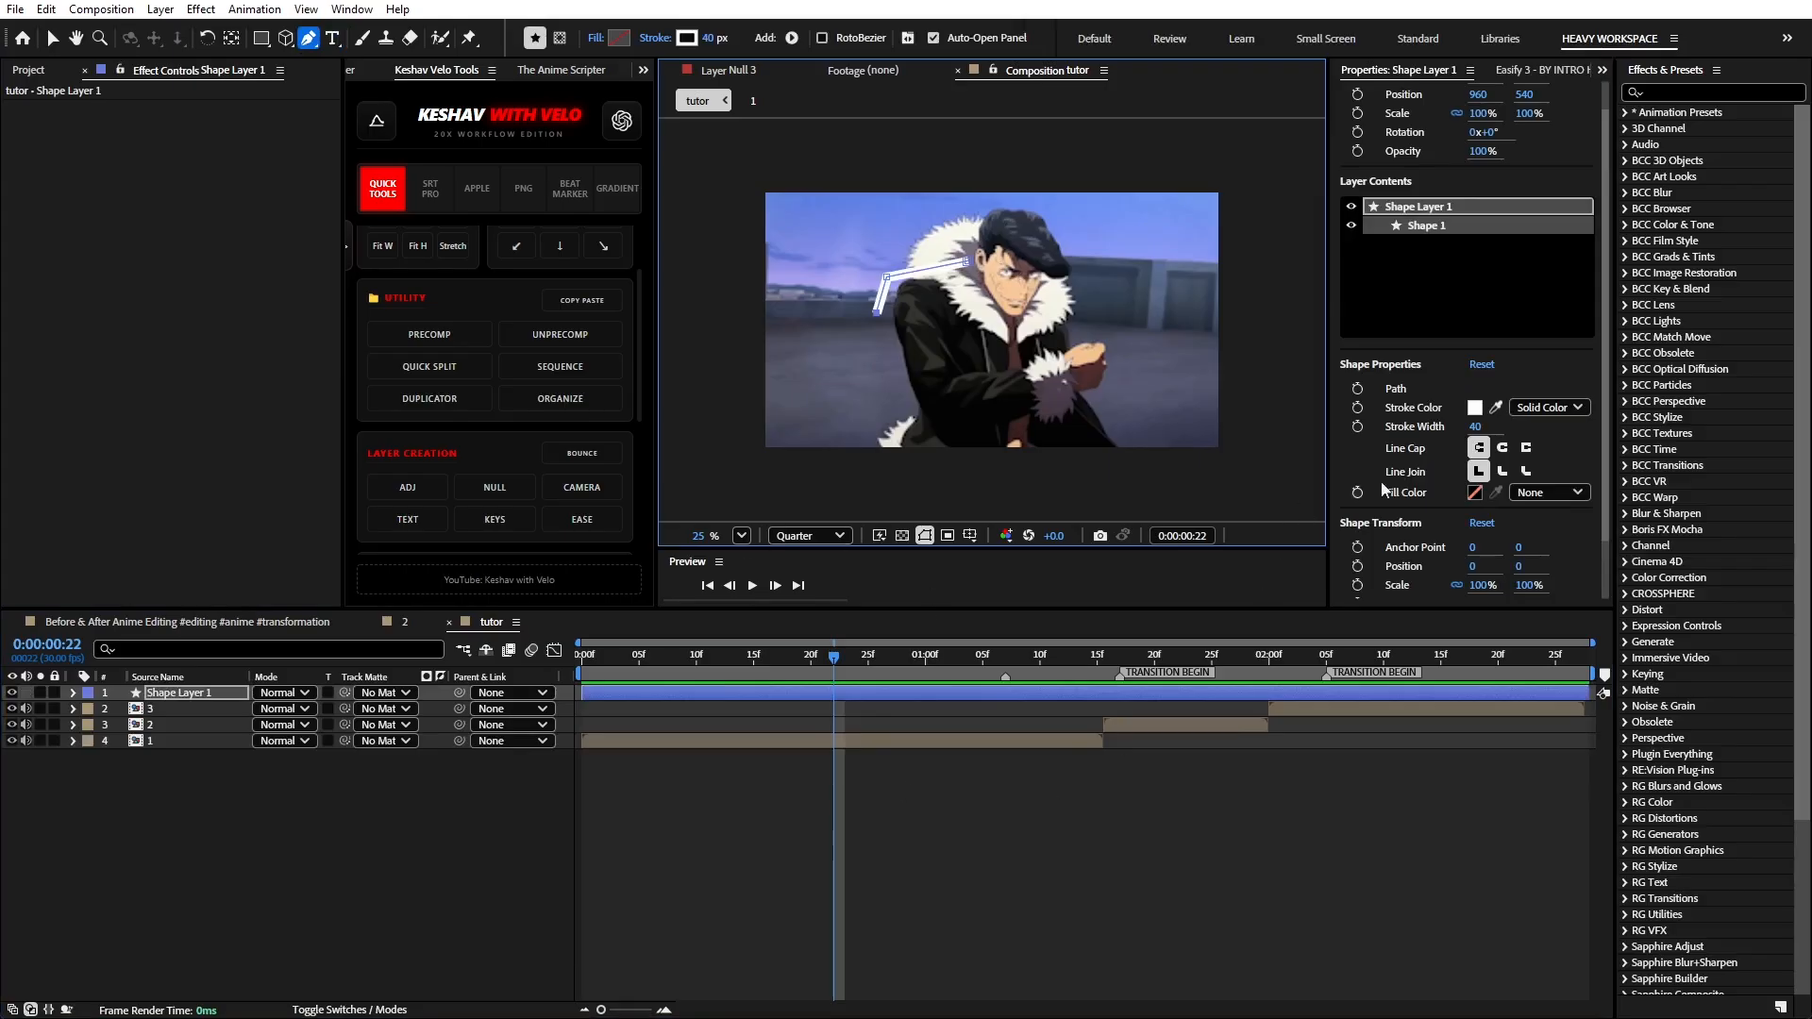
pyautogui.click(1503, 448)
pyautogui.click(989, 818)
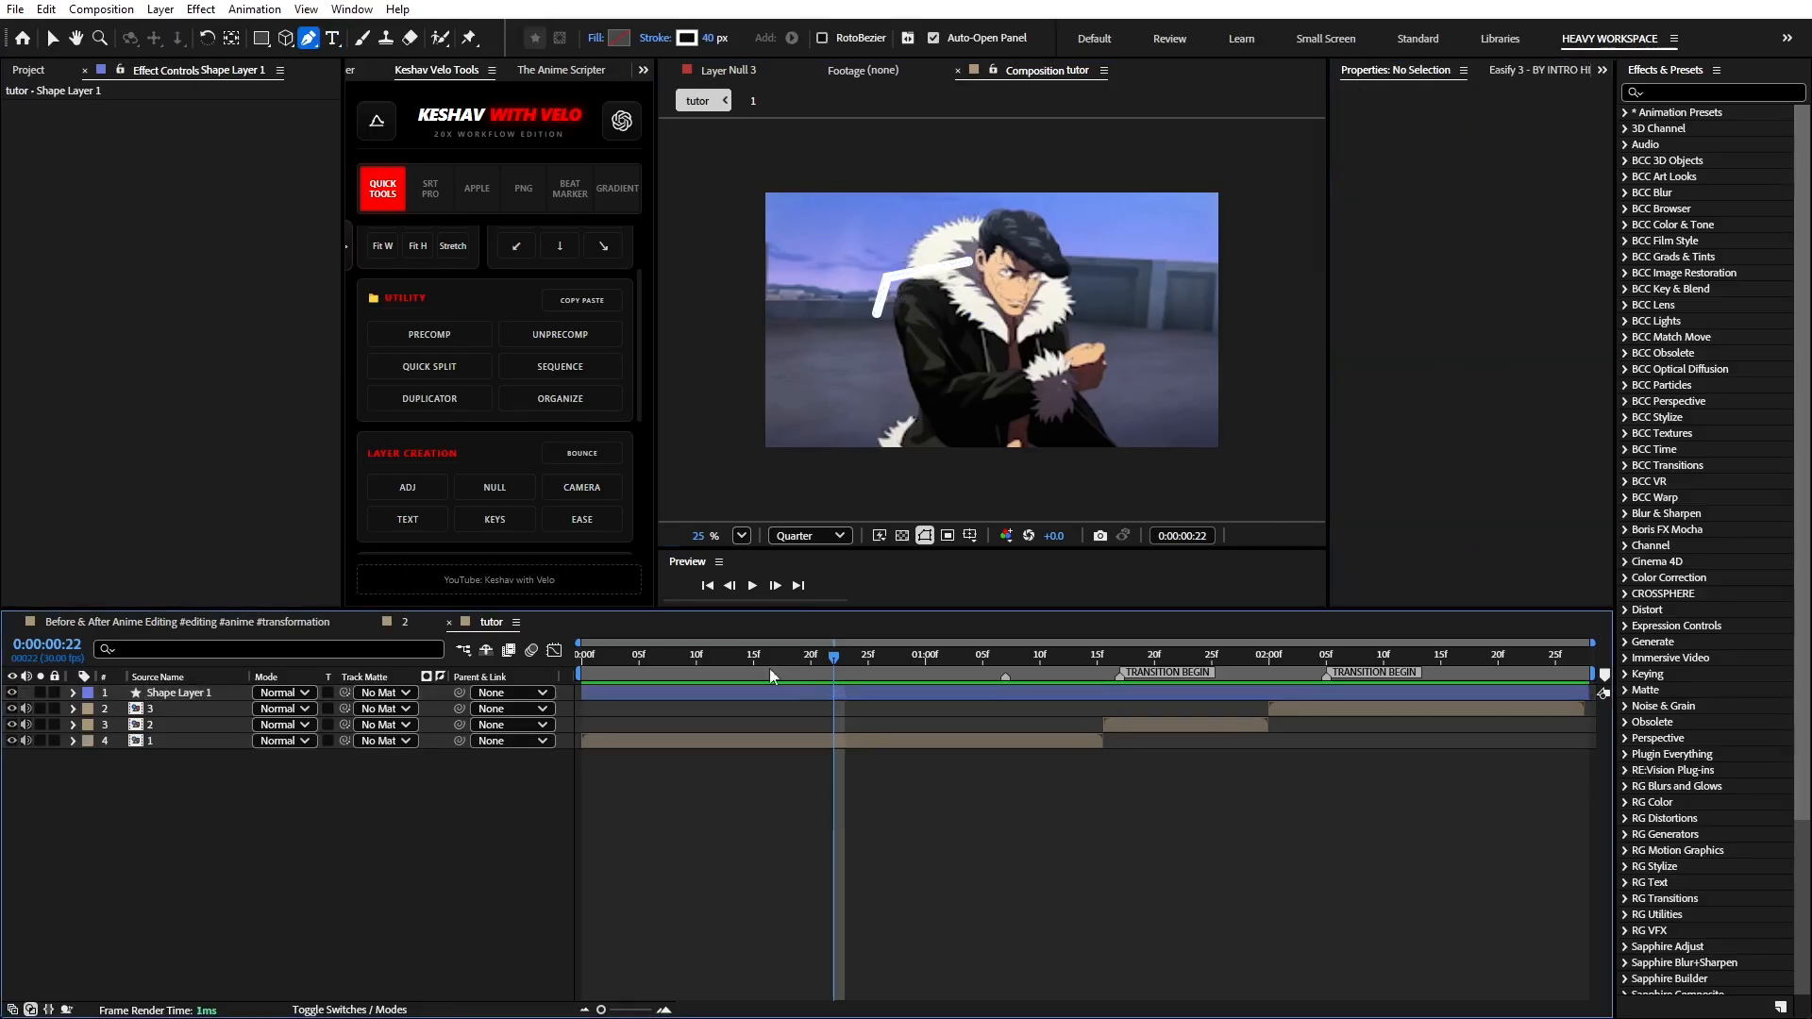
# - Apply a Drop Shadow effect to the callout line's shape layer with opacity 100% and distance 9
pyautogui.press('v')
pyautogui.click(755, 695)
pyautogui.hotkey('ctrl', 'space')
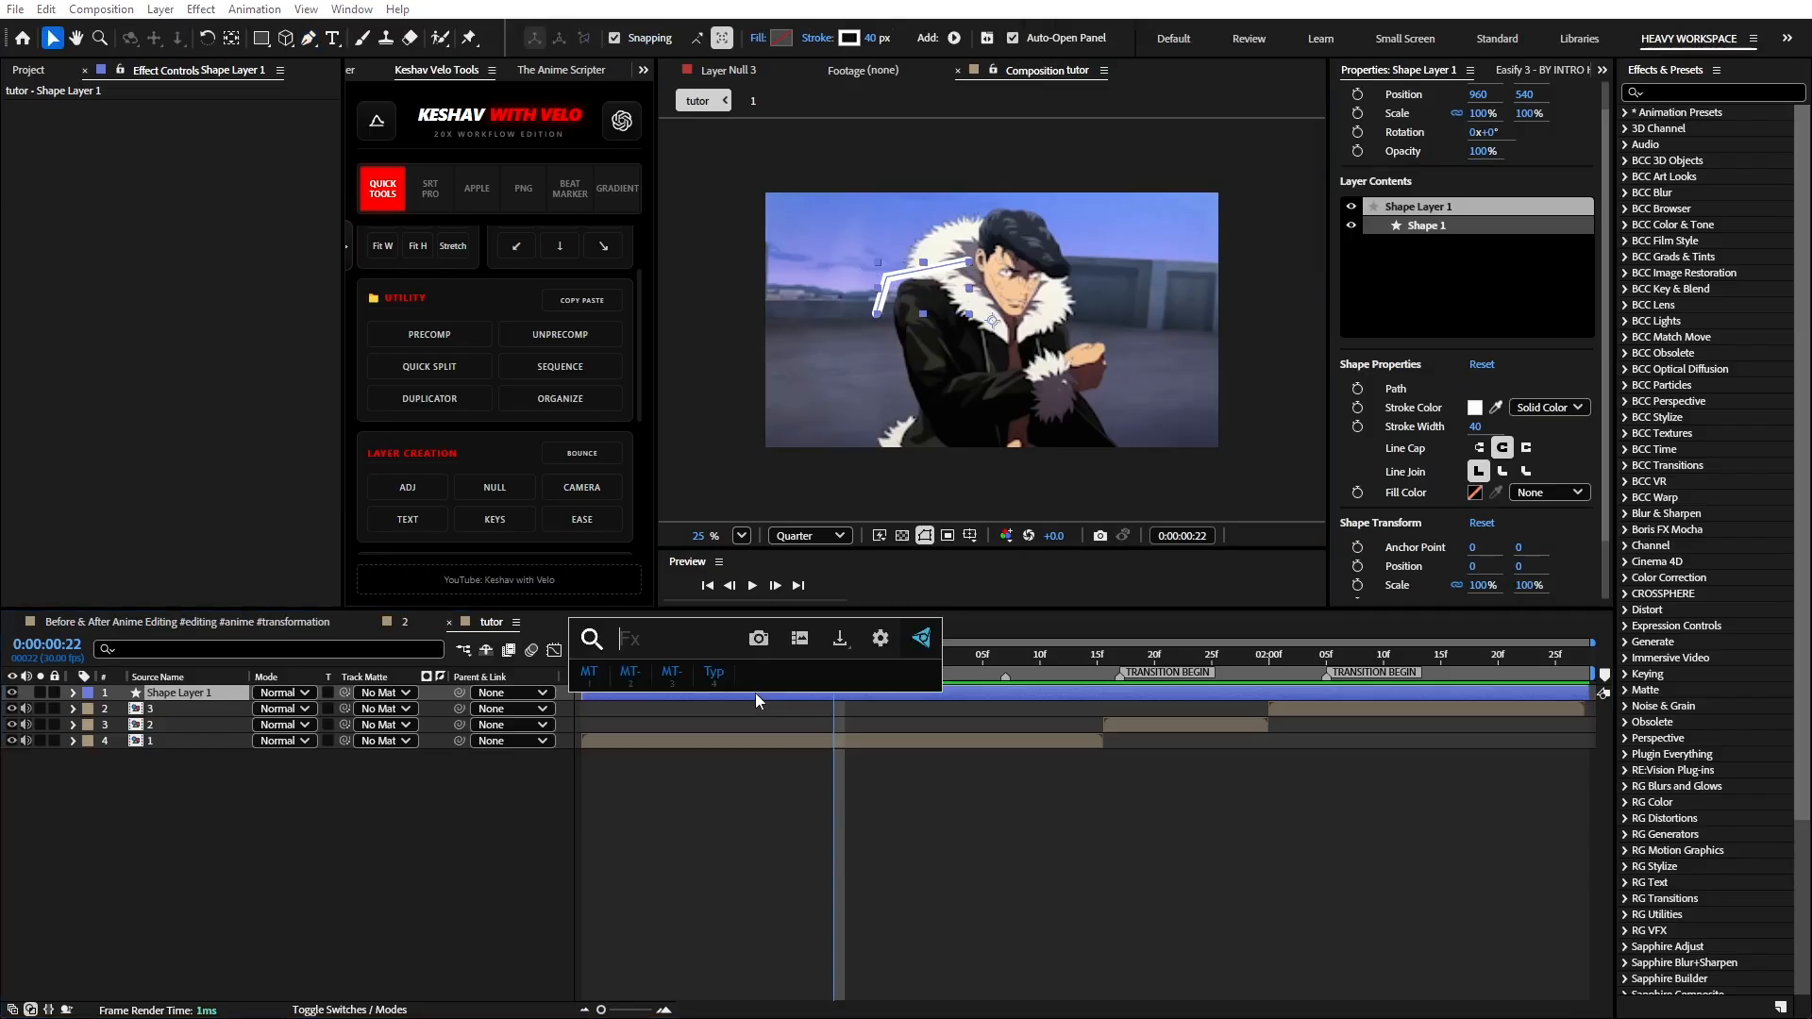
pyautogui.write('dr')
pyautogui.click(757, 693)
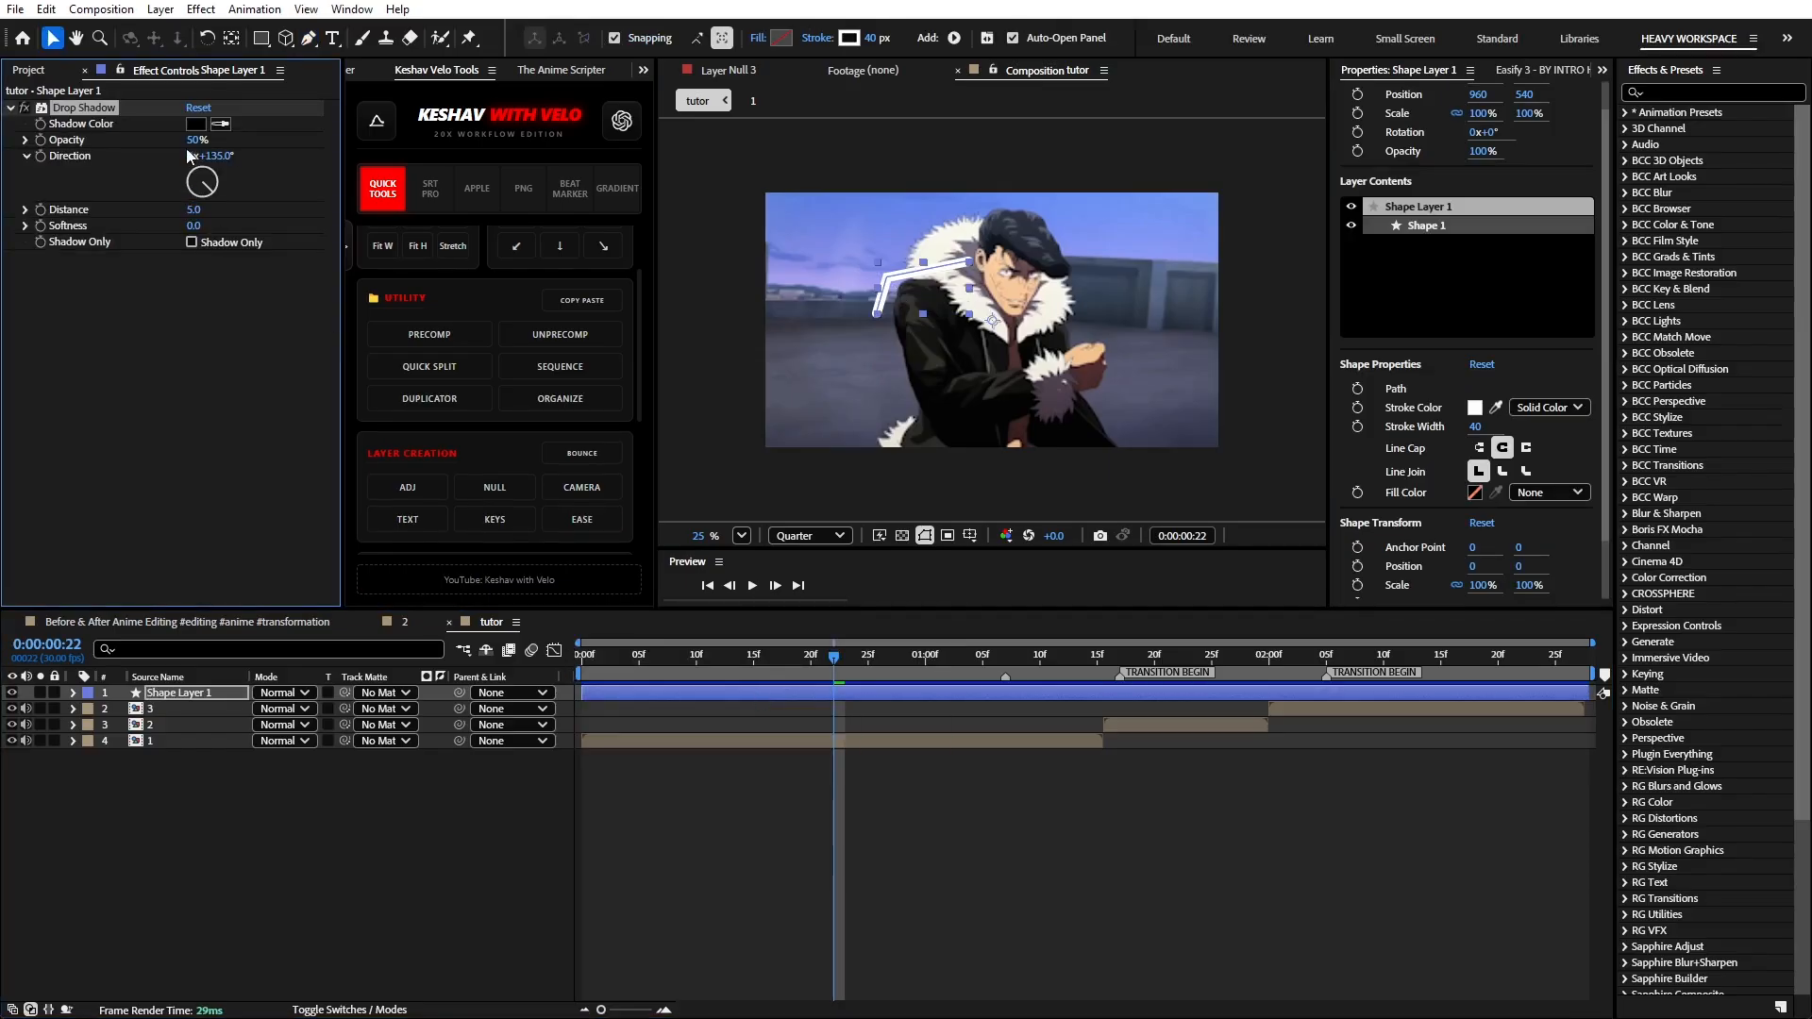
pyautogui.moveTo(258, 159); pyautogui.dragTo(371, 165)
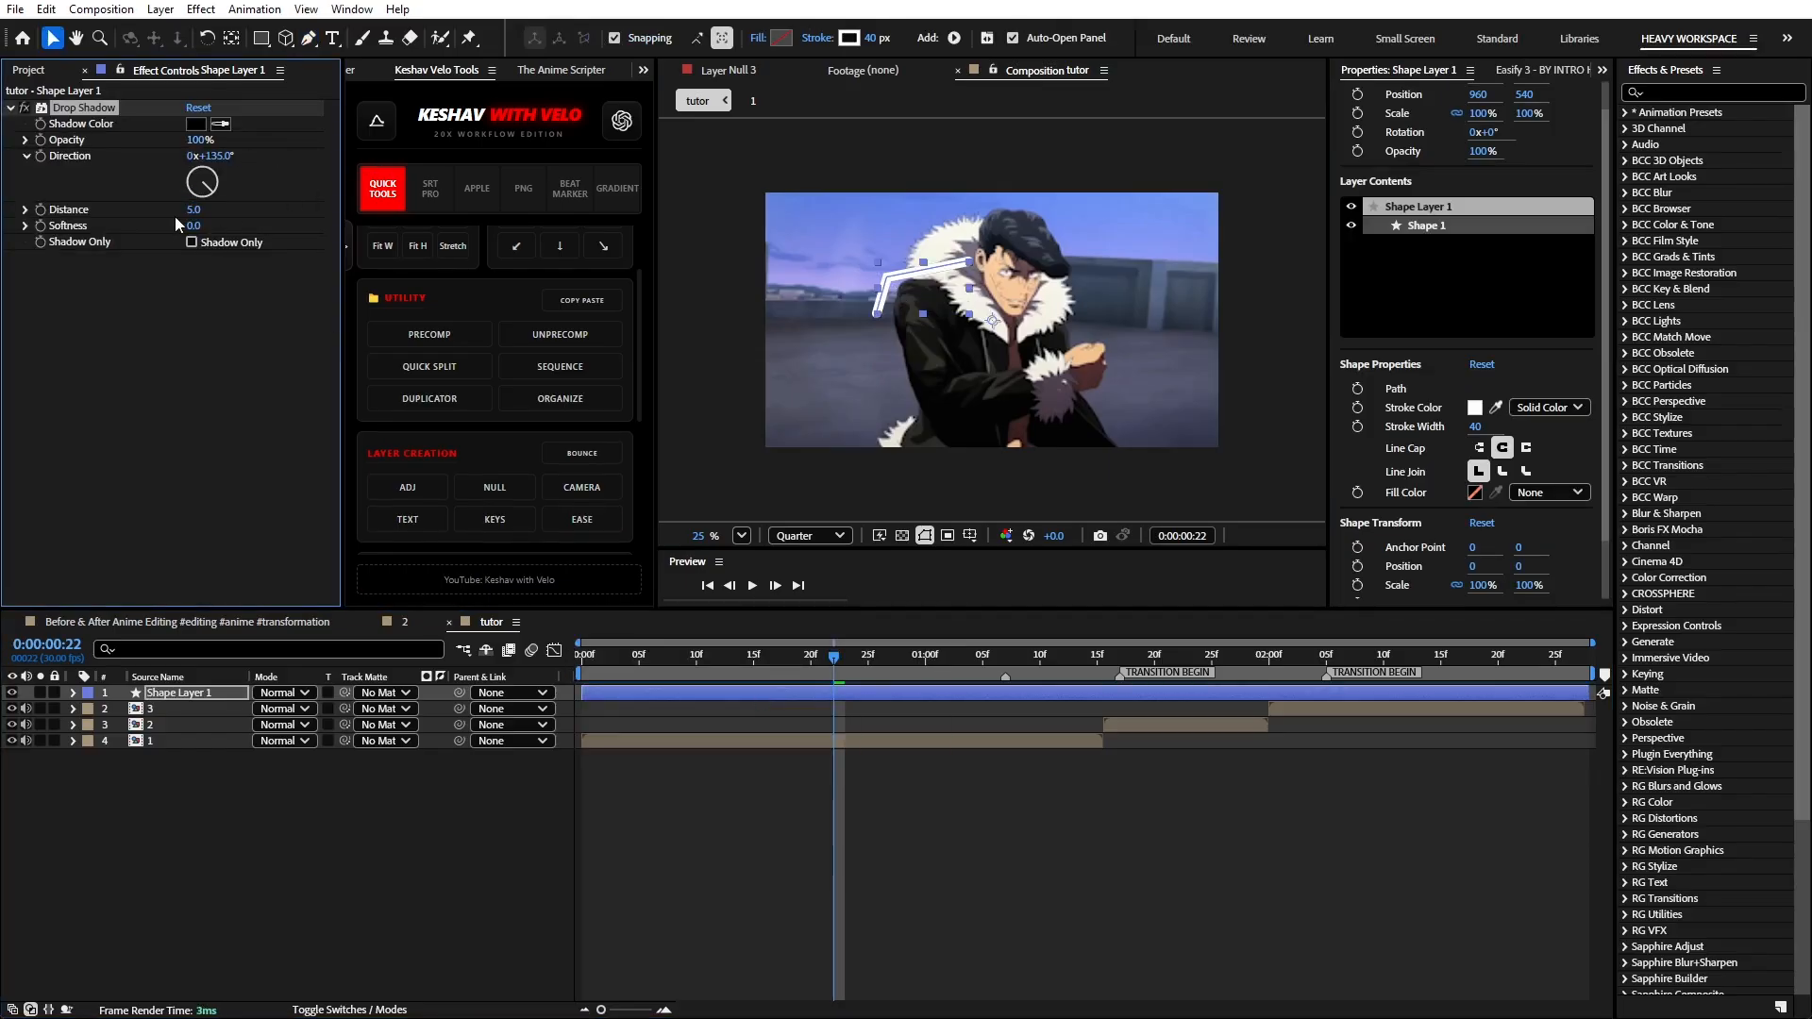
pyautogui.moveTo(192, 213); pyautogui.dragTo(219, 214)
pyautogui.click(733, 785)
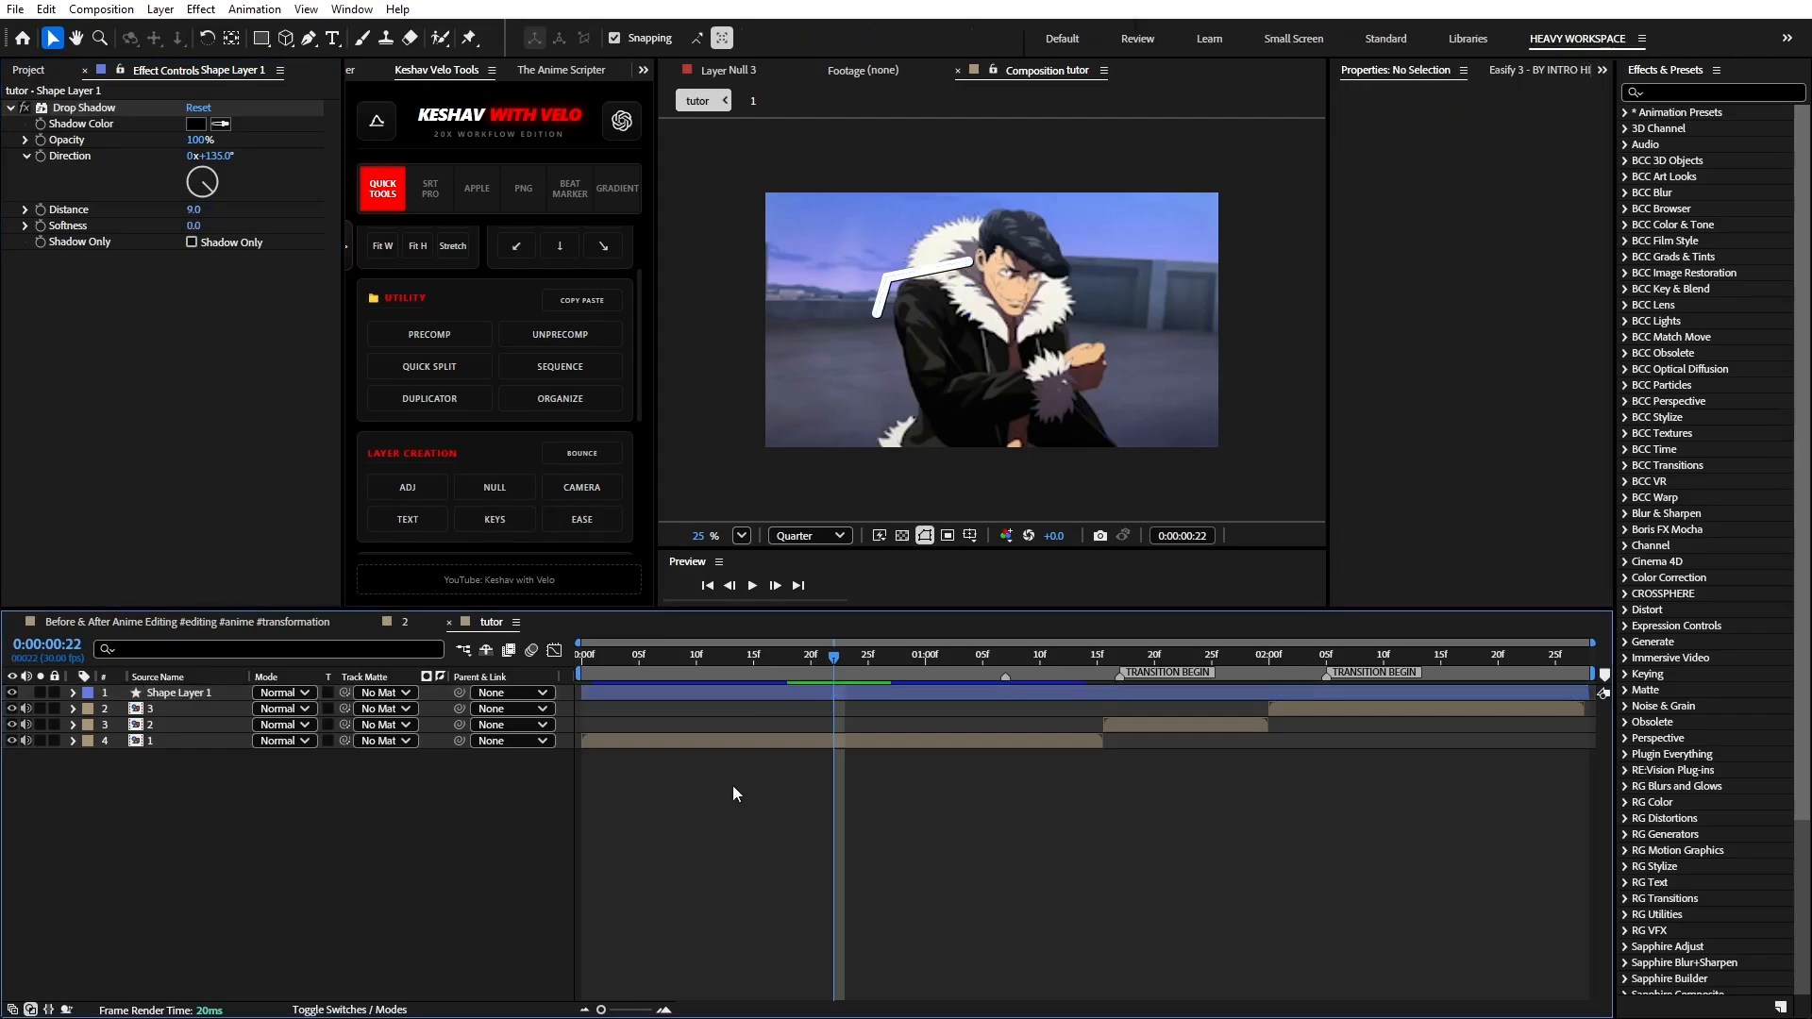
# - Create a text layer below the callout line and paste in the character summary generated with Copilot
pyautogui.click(332, 38)
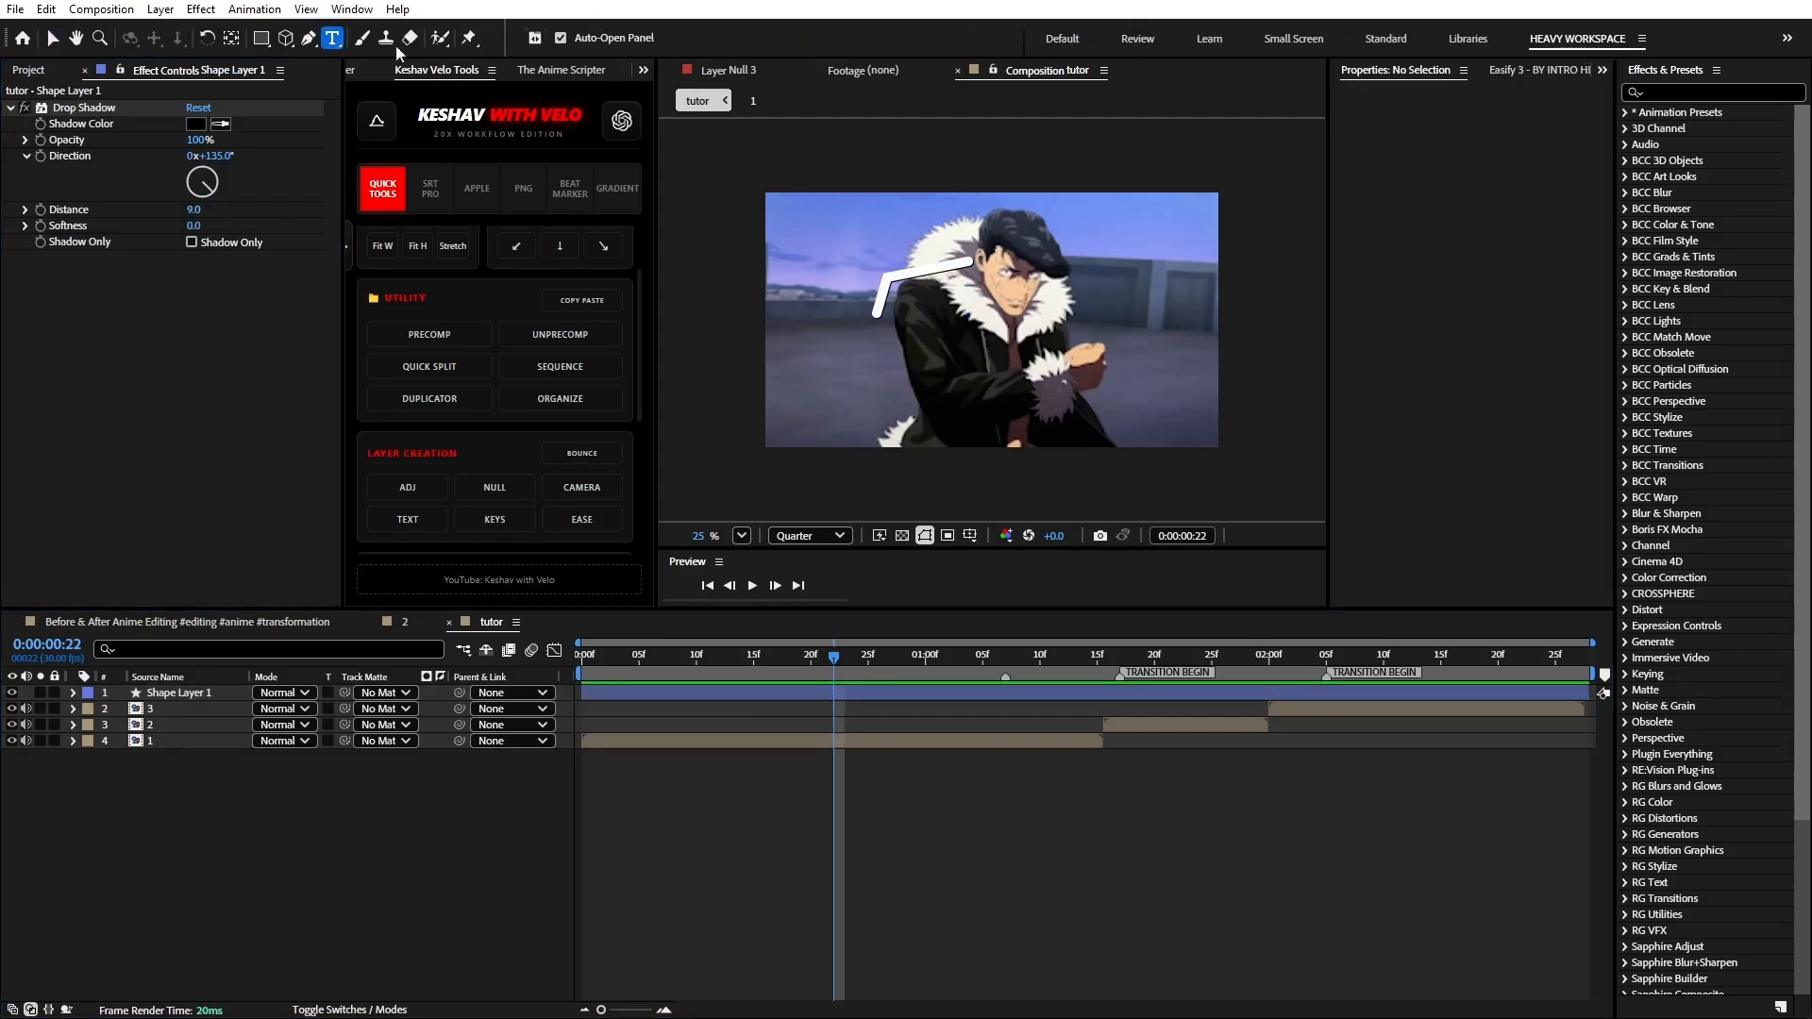
pyautogui.click(782, 345)
pyautogui.press('super+c')
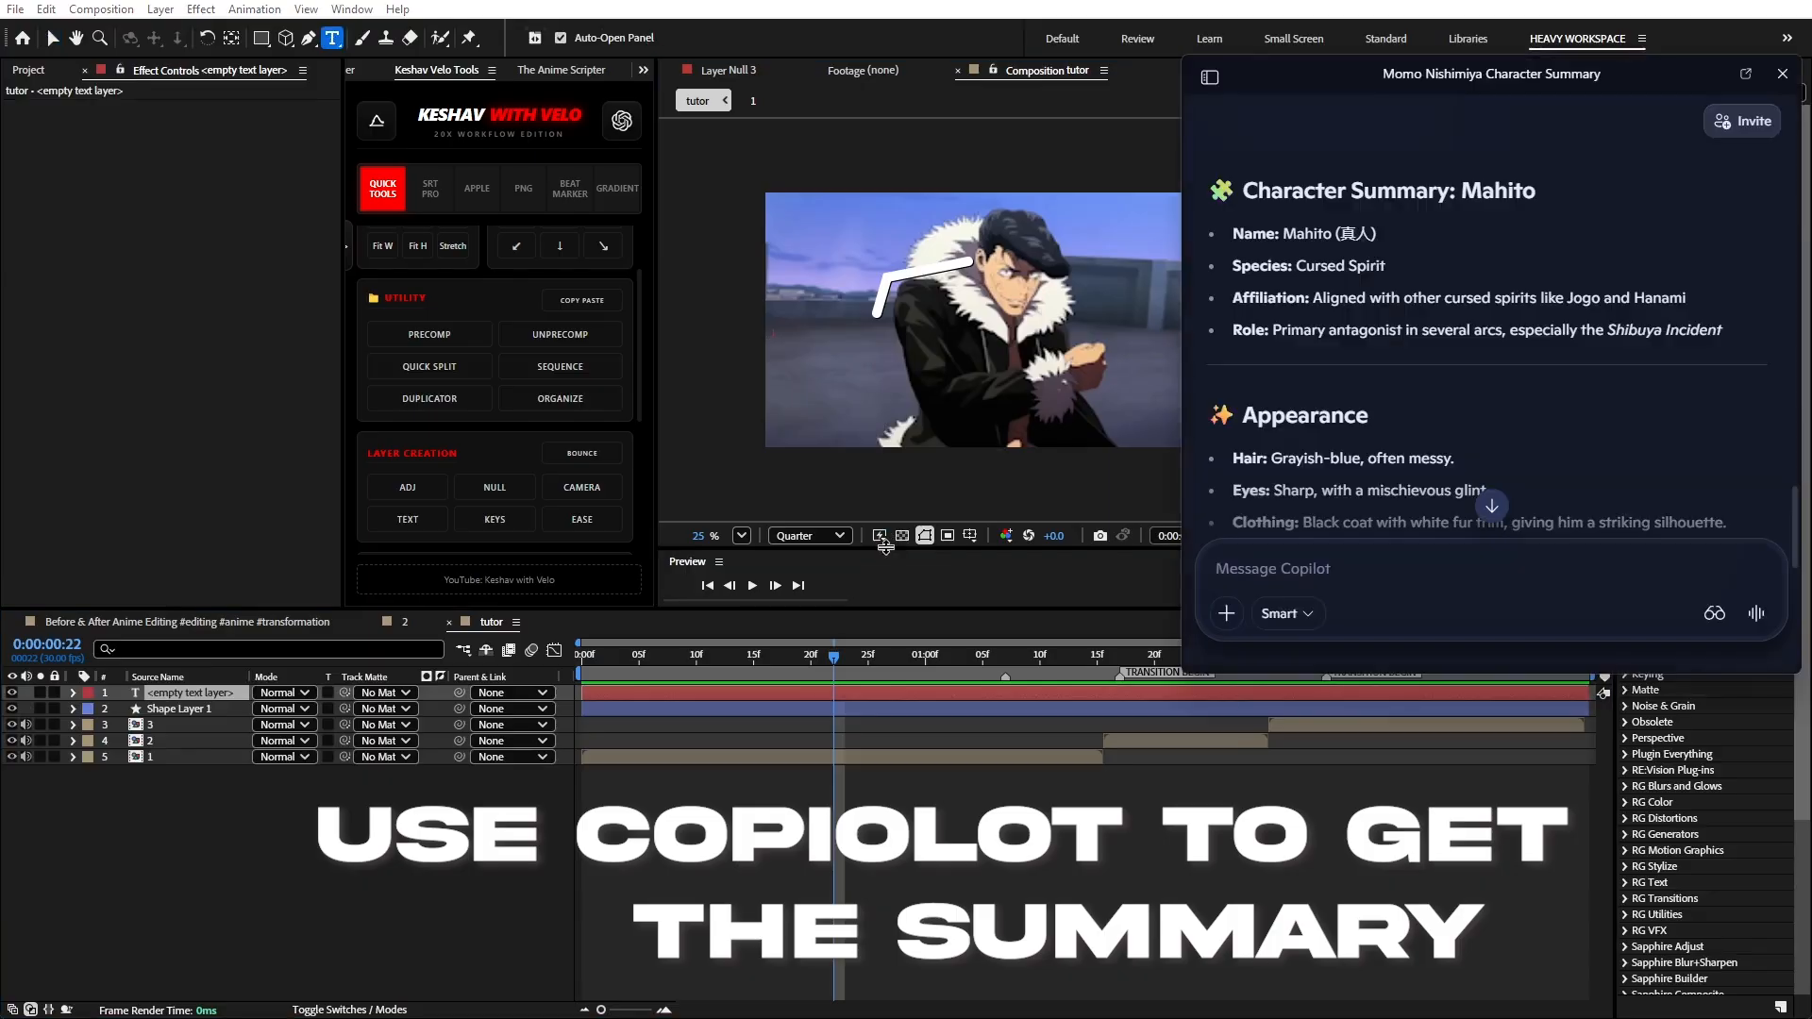
pyautogui.scroll(5, 1504, 374)
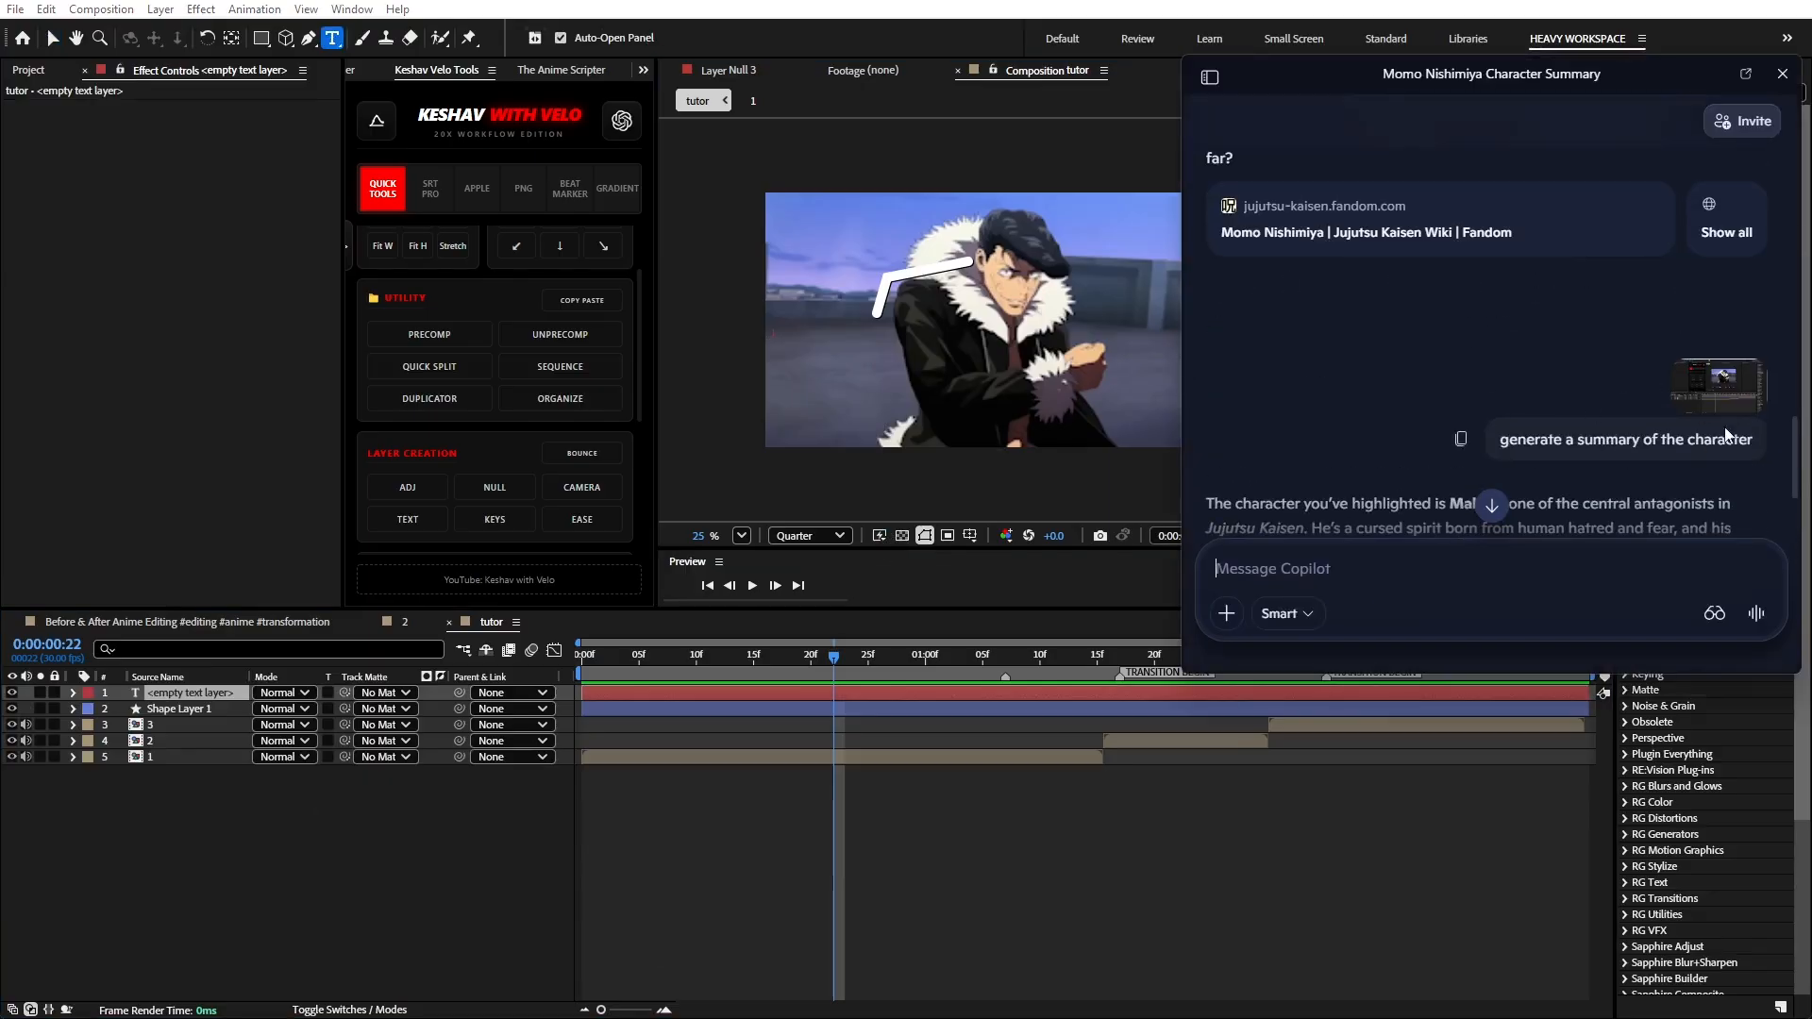
pyautogui.press('super+c')
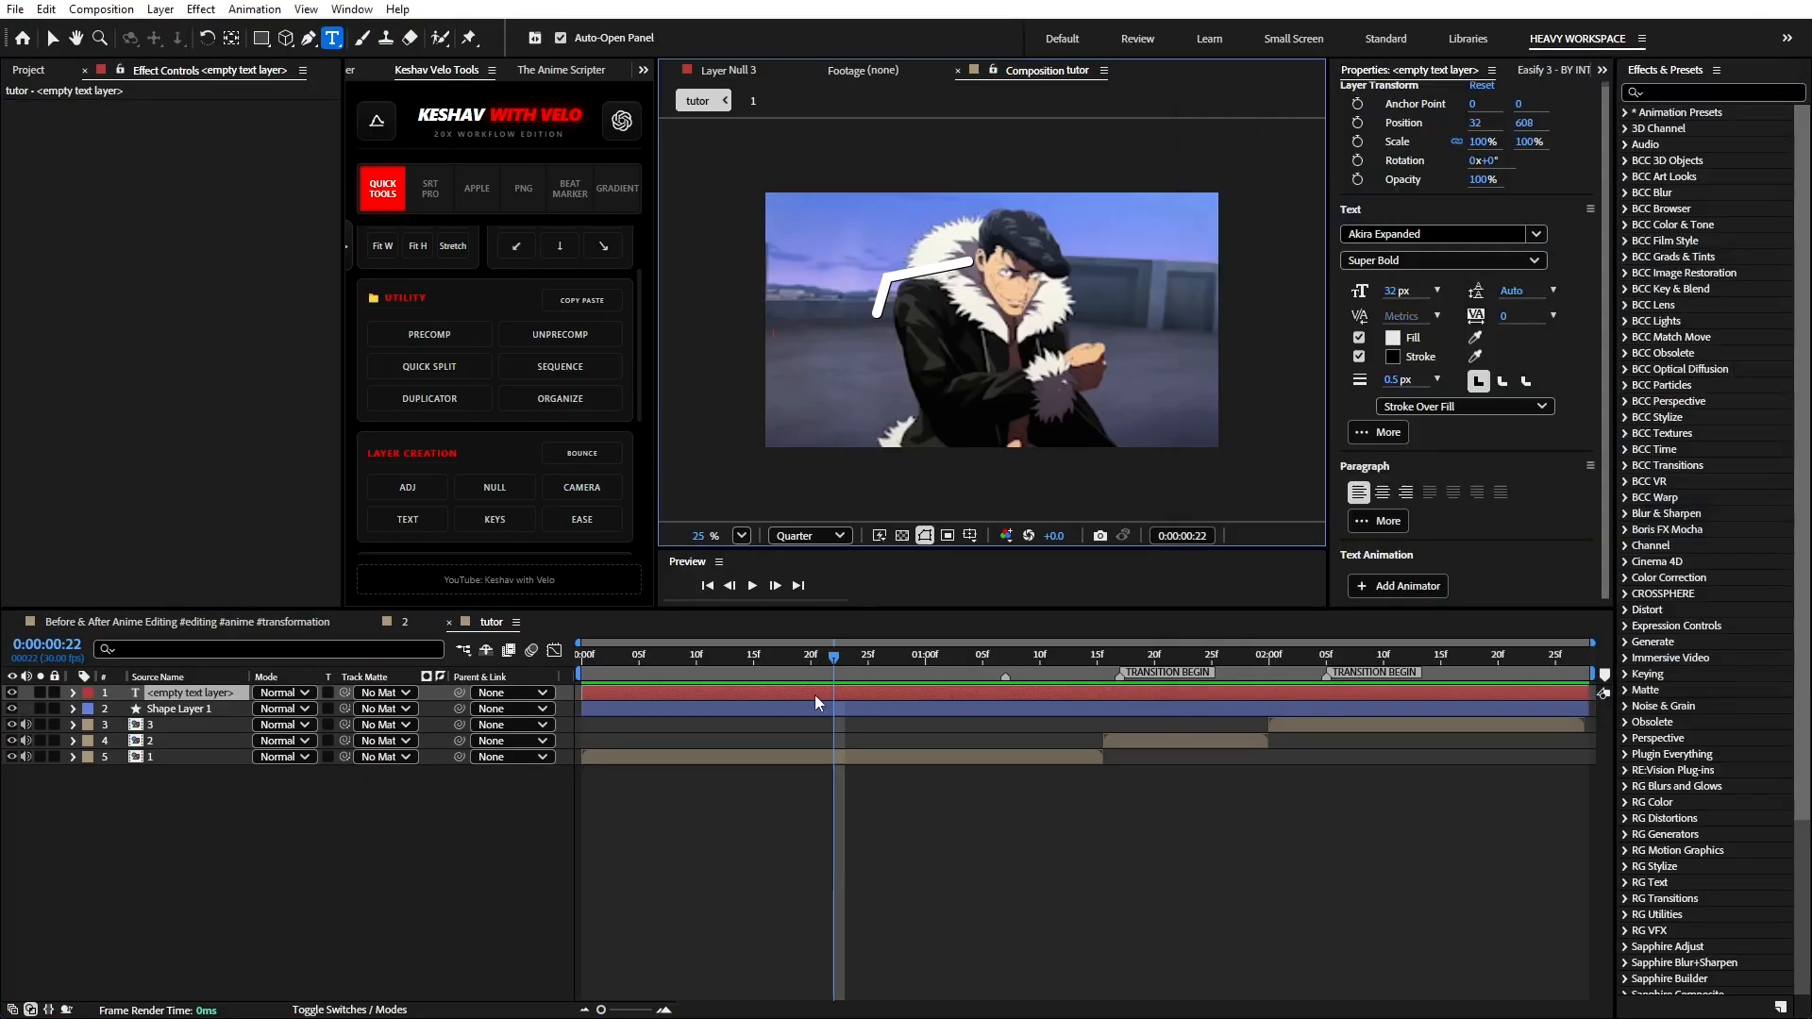
pyautogui.hotkey('ctrl', 'v')
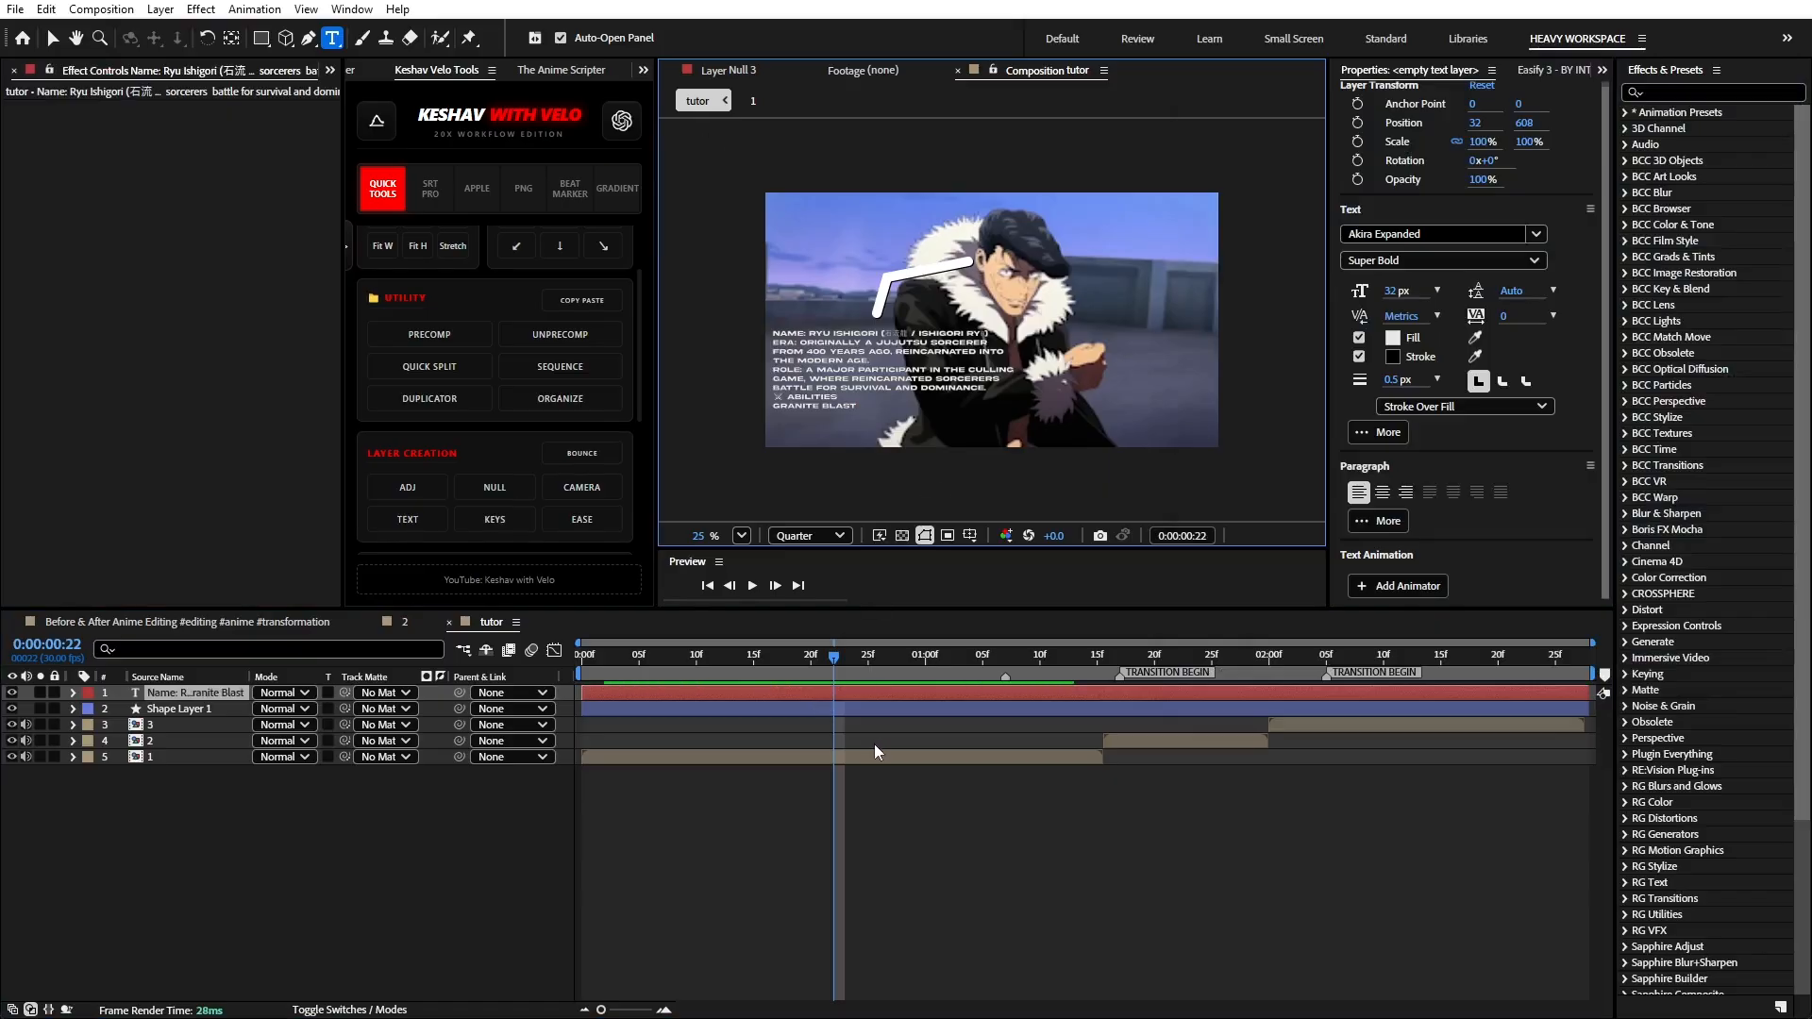
# - Move the summary text up slightly by setting its Y position to 588
pyautogui.click(1398, 380)
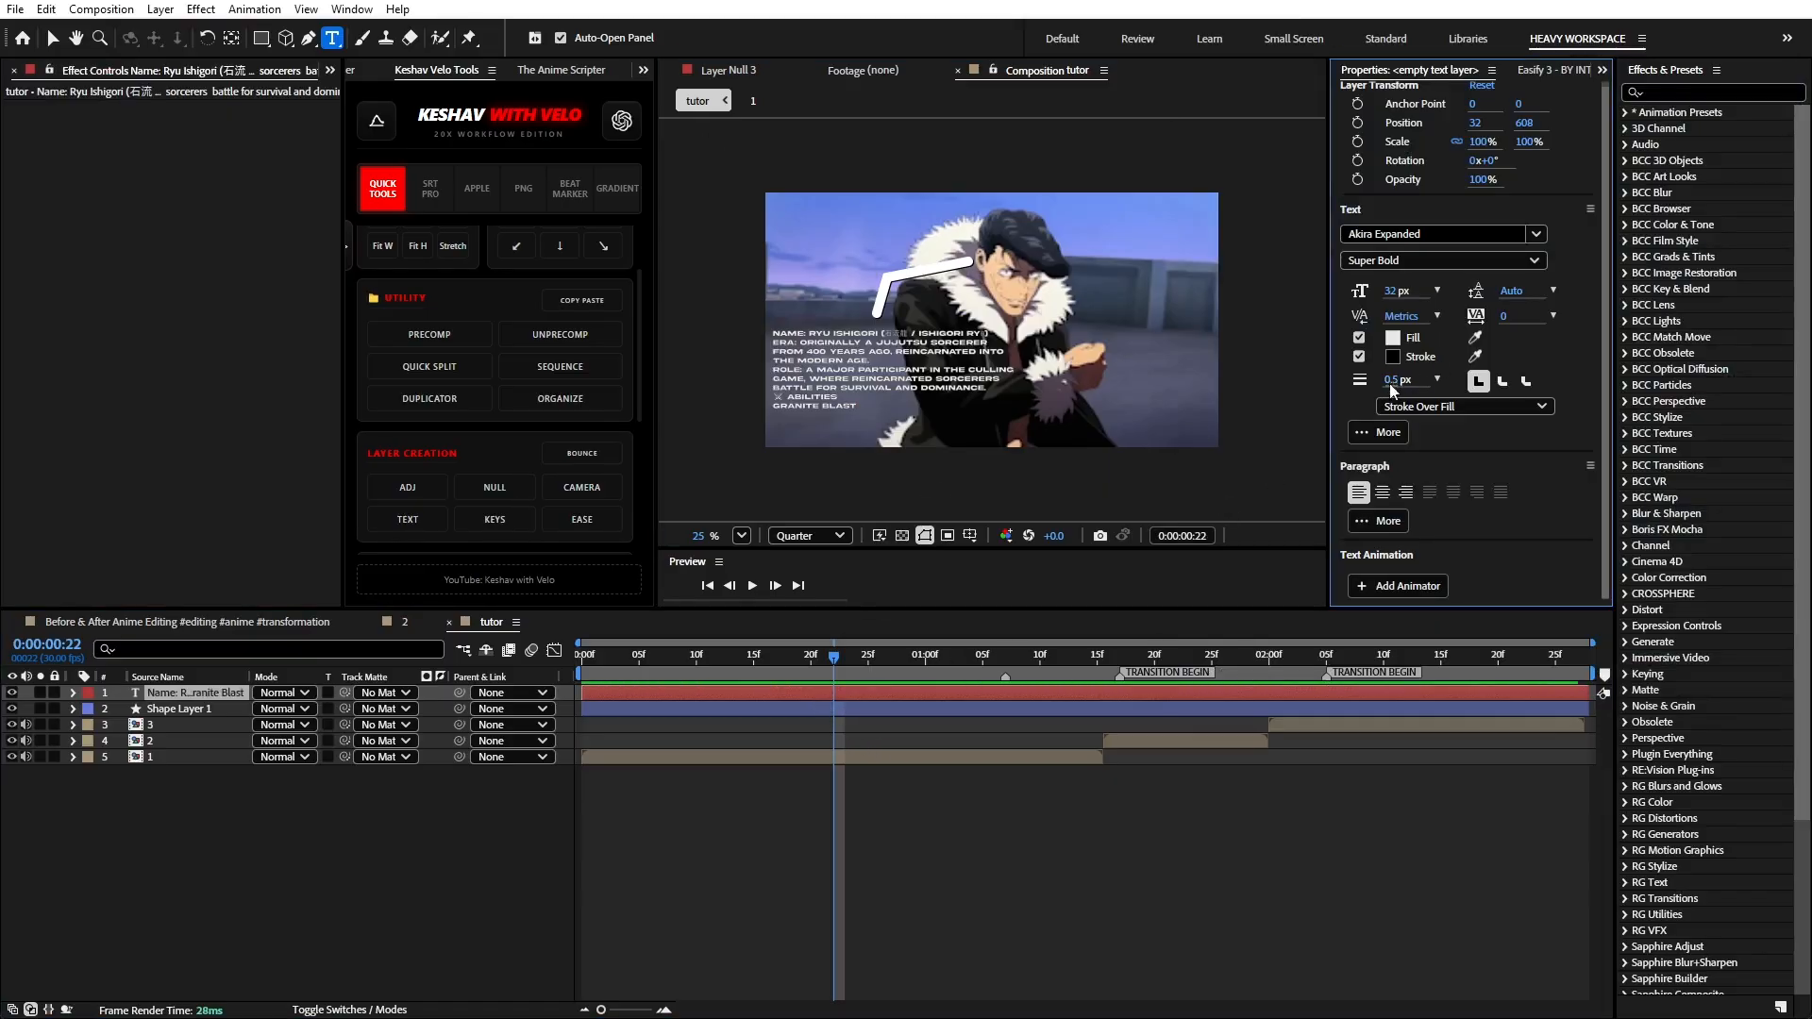
pyautogui.click(1065, 823)
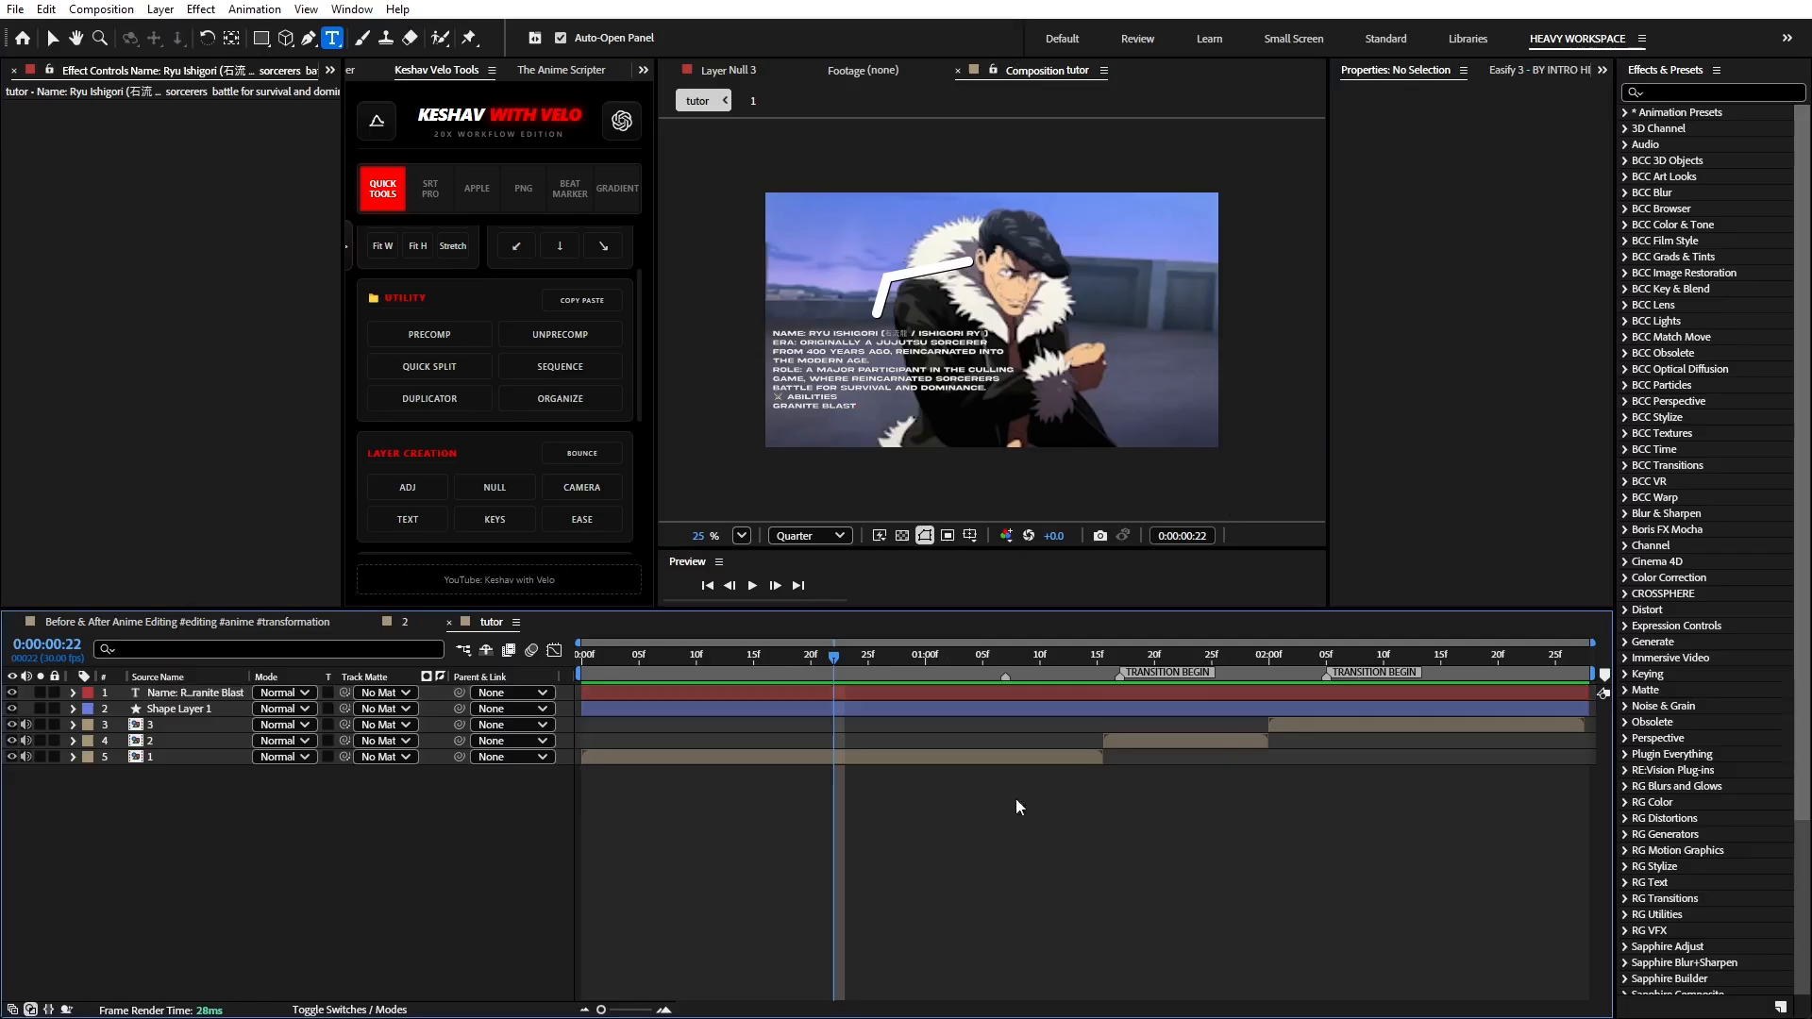
pyautogui.click(845, 694)
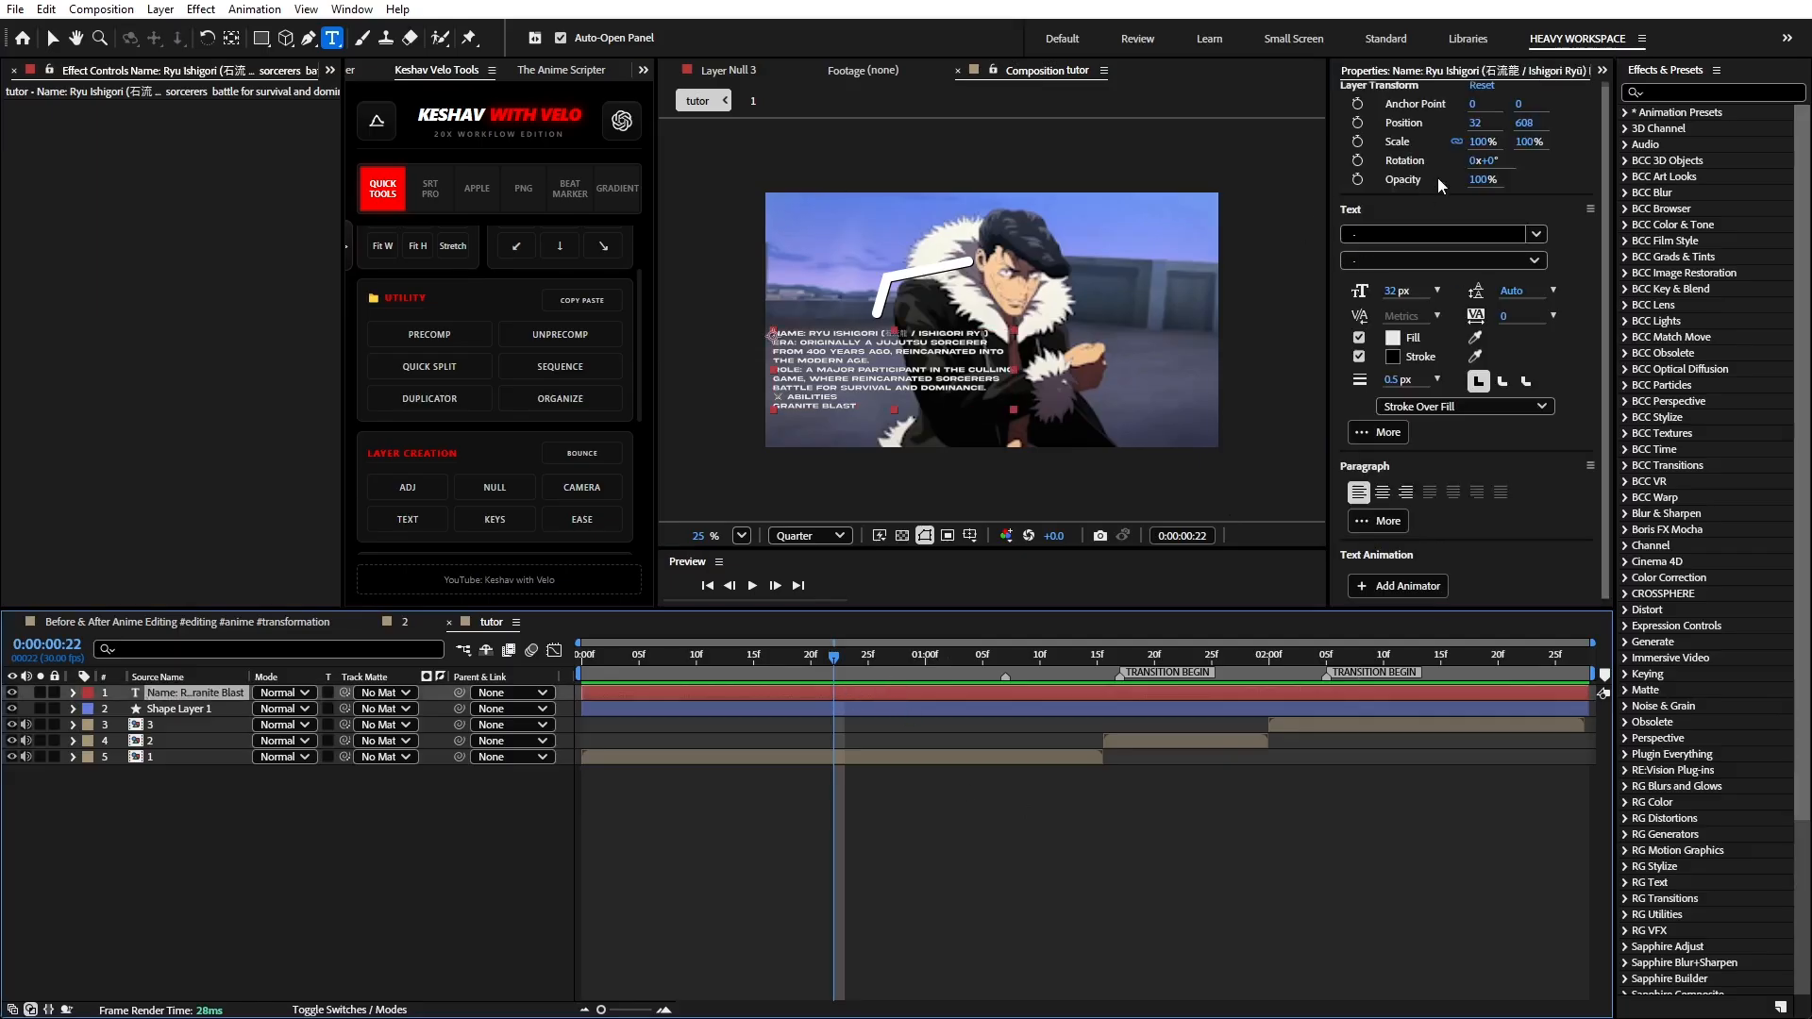
pyautogui.moveTo(1525, 123); pyautogui.dragTo(1499, 124)
pyautogui.press('v')
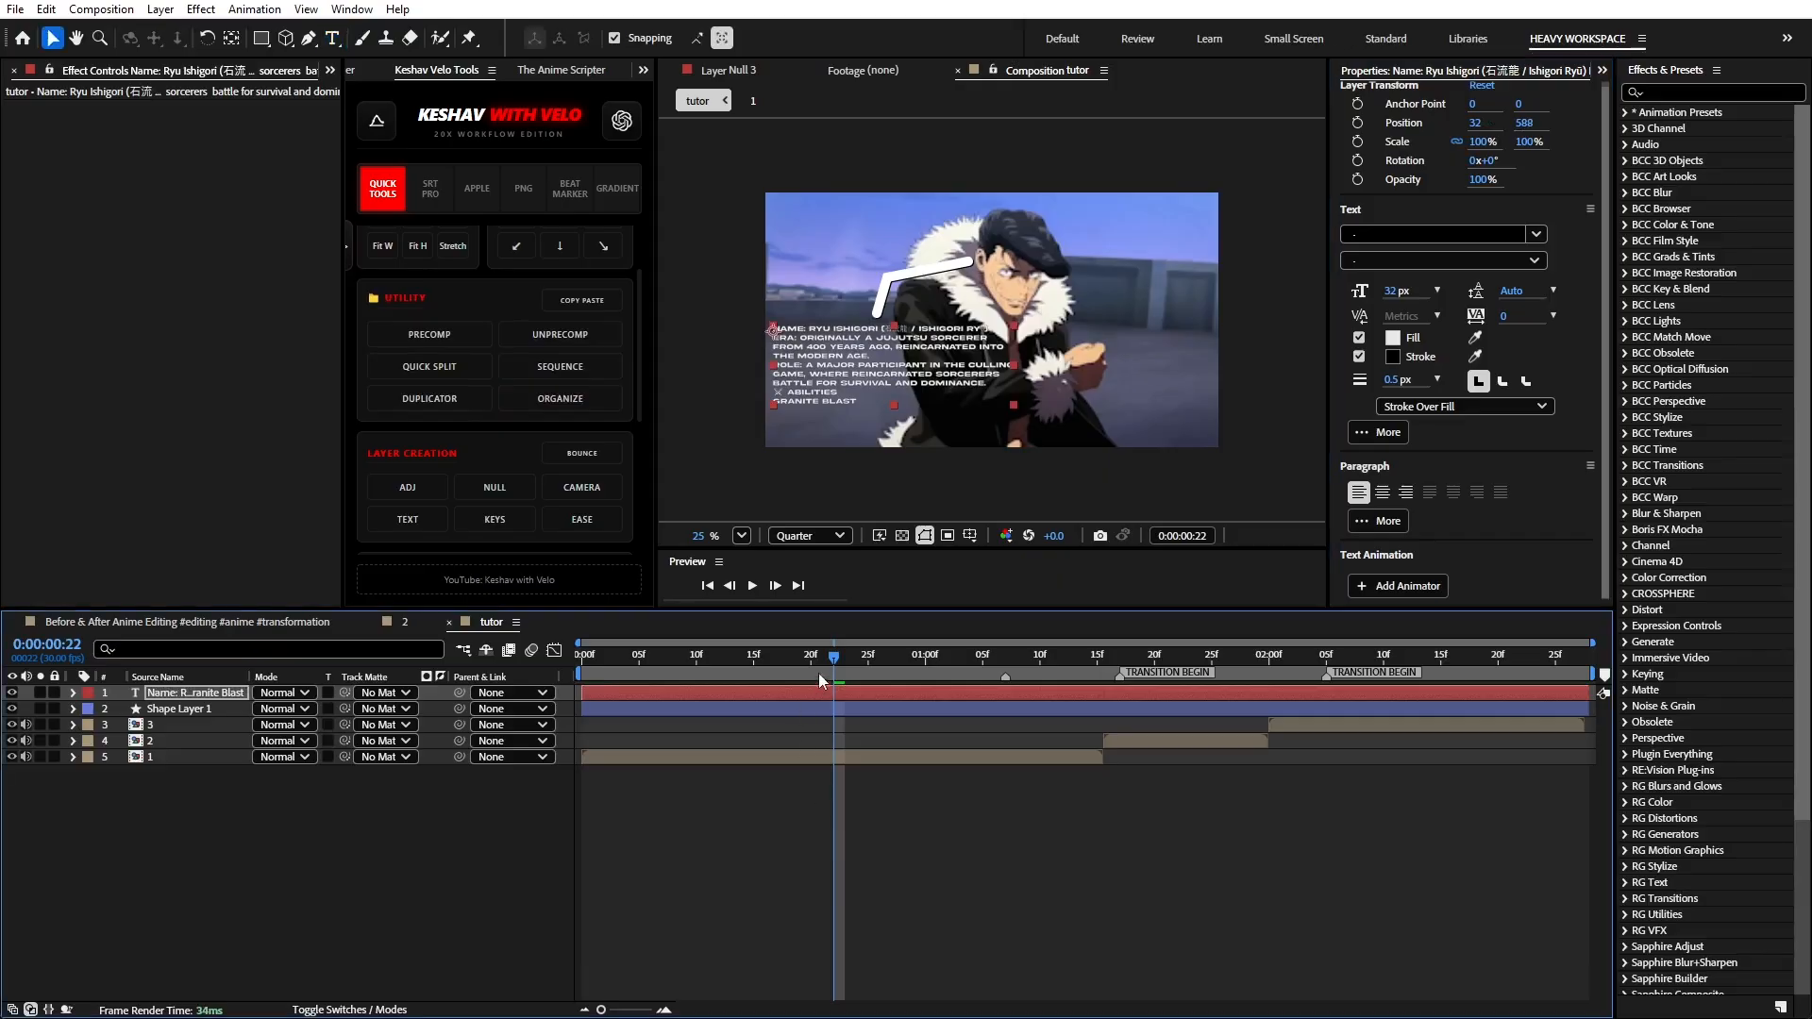
# - Go to 0:00:00:21 and add an Opacity text animator to the summary layer with its opacity set to 0%
pyautogui.click(801, 663)
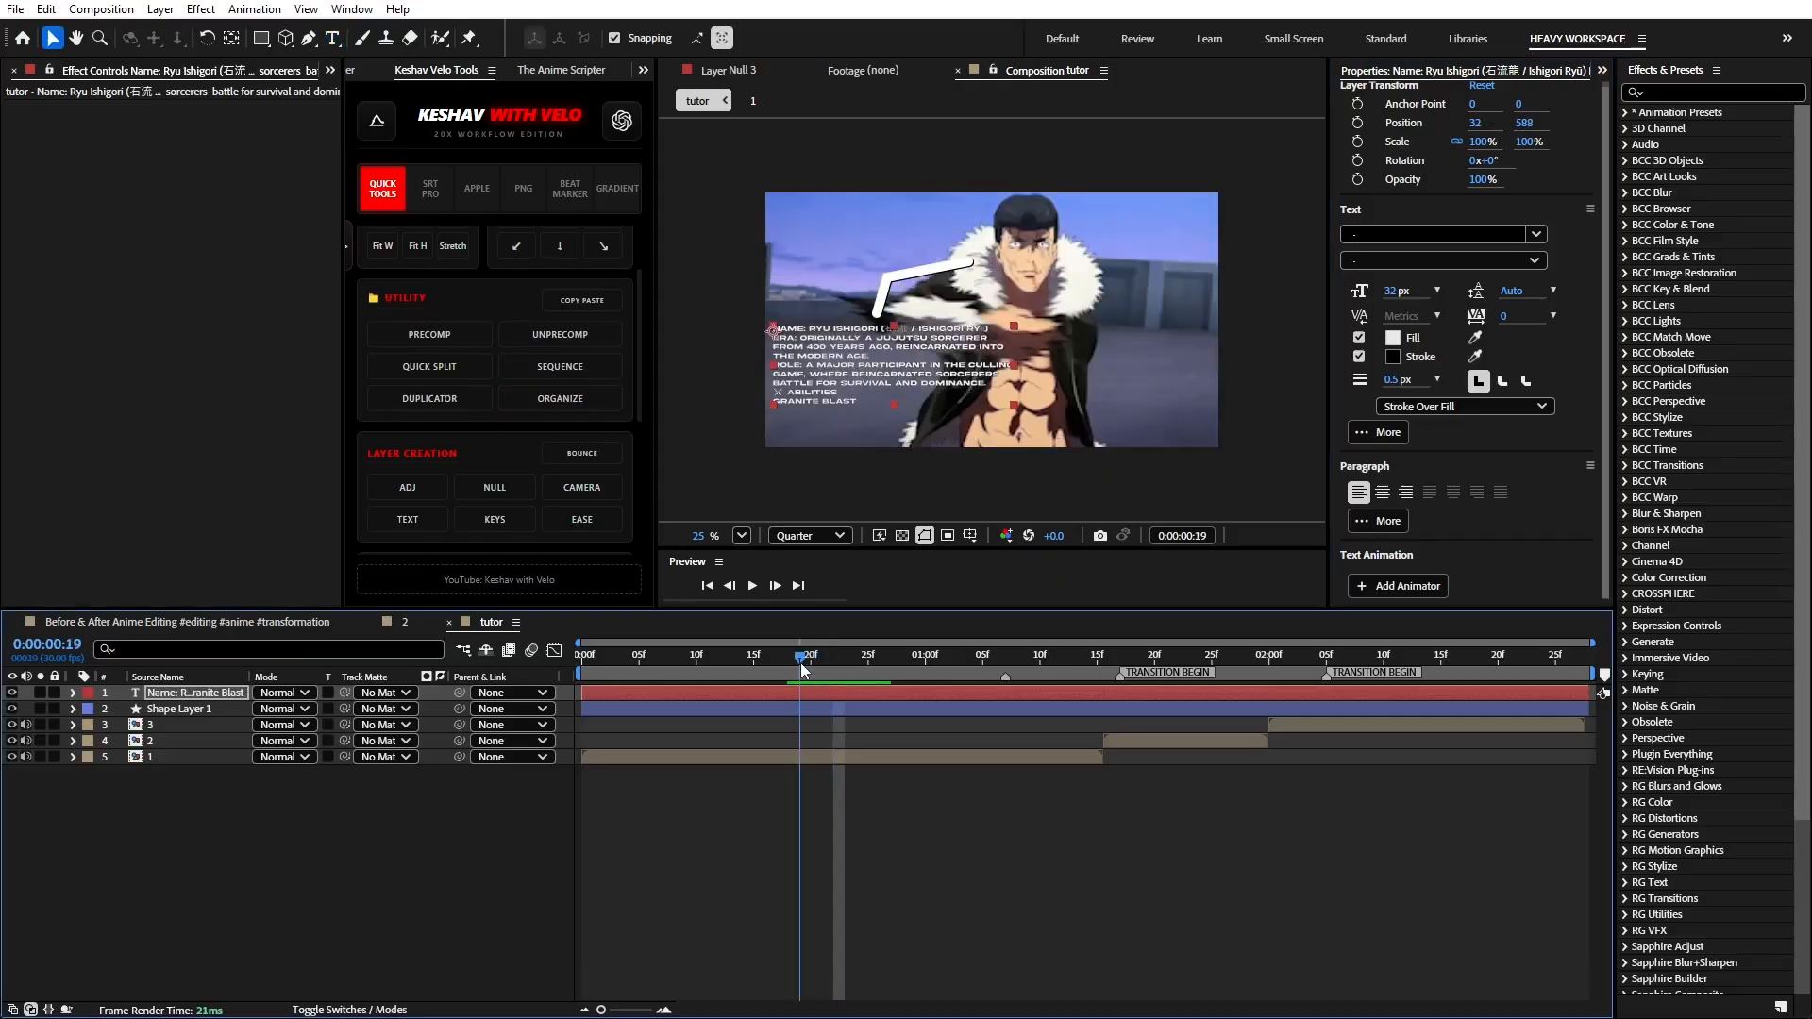
pyautogui.moveTo(800, 662); pyautogui.dragTo(817, 661)
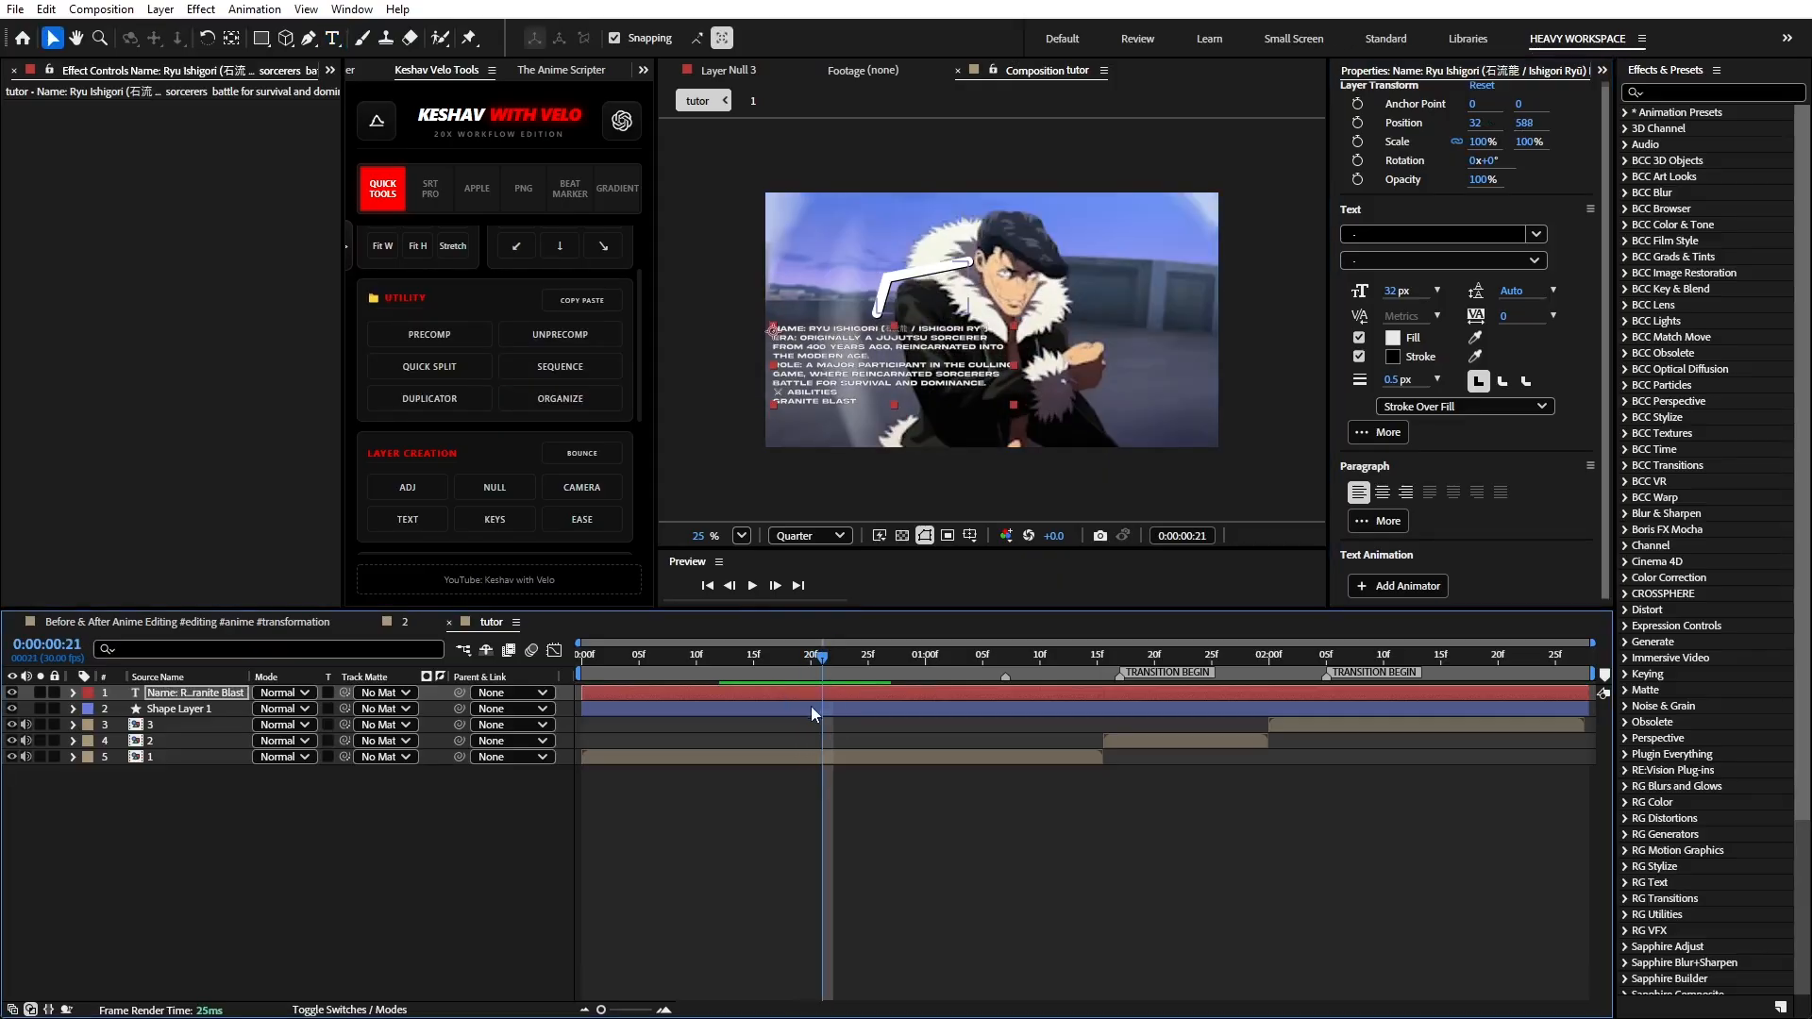
pyautogui.click(73, 693)
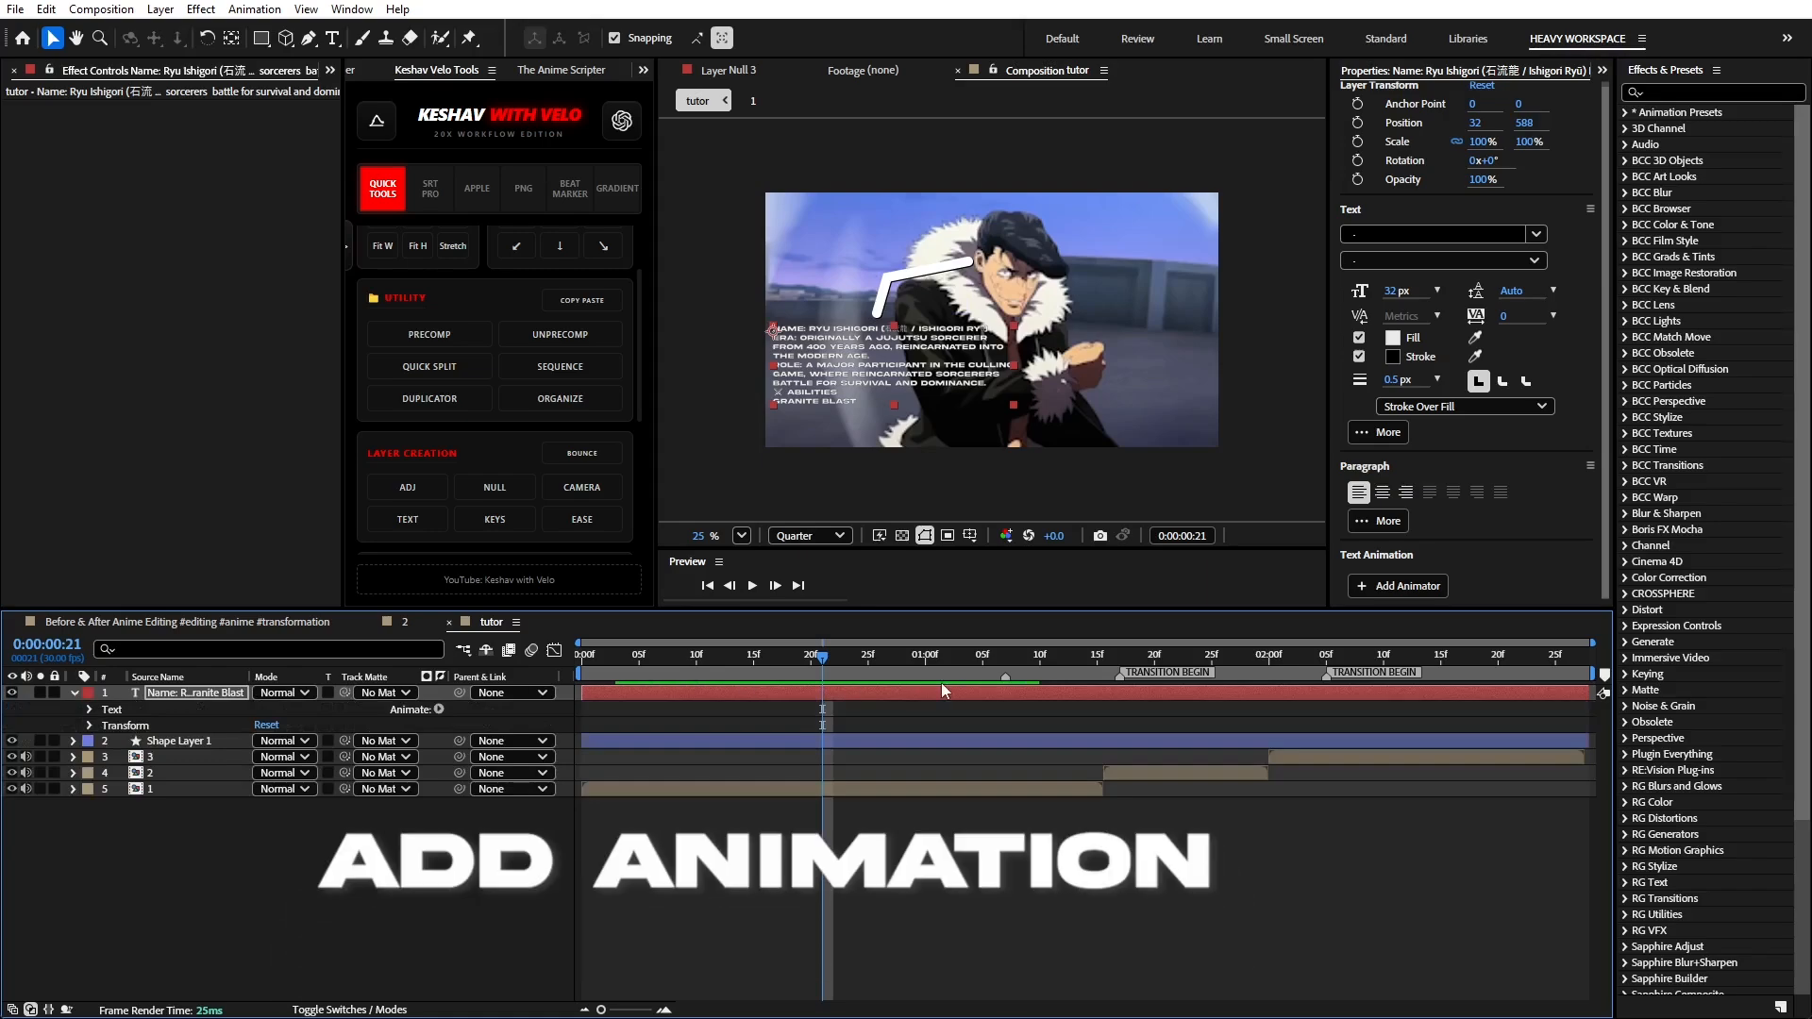
pyautogui.press('`')
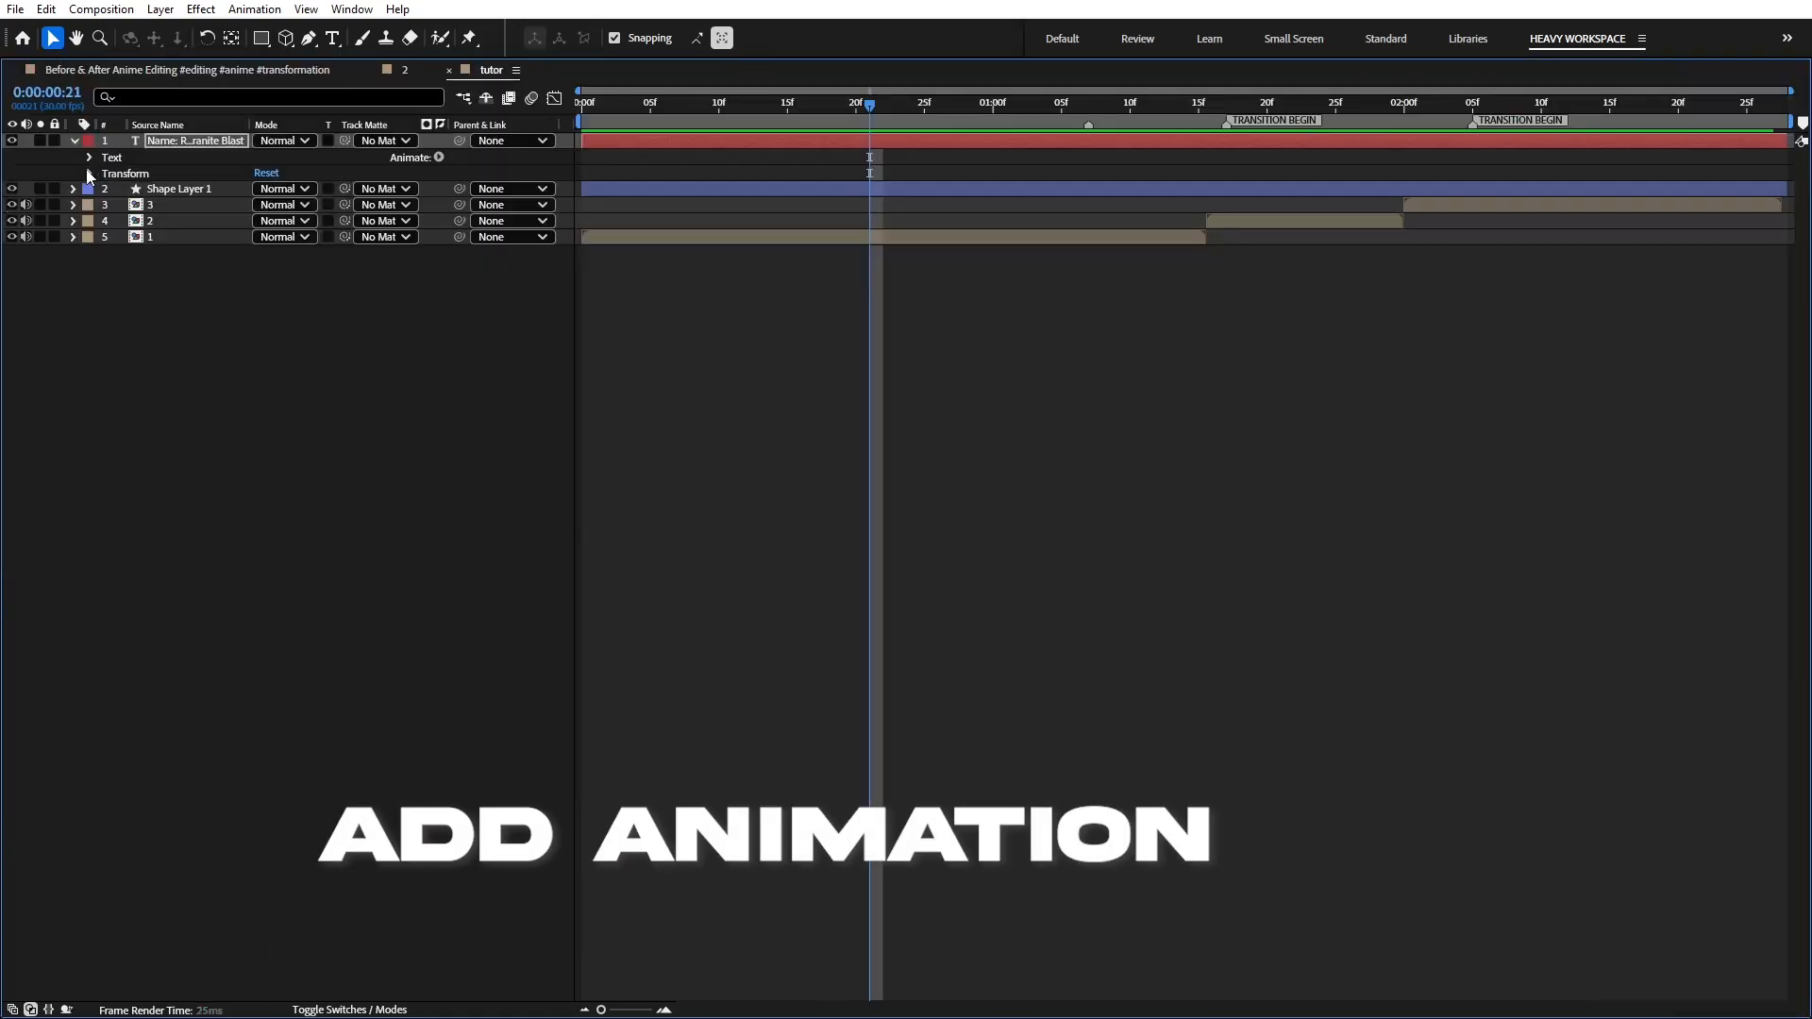
pyautogui.click(436, 158)
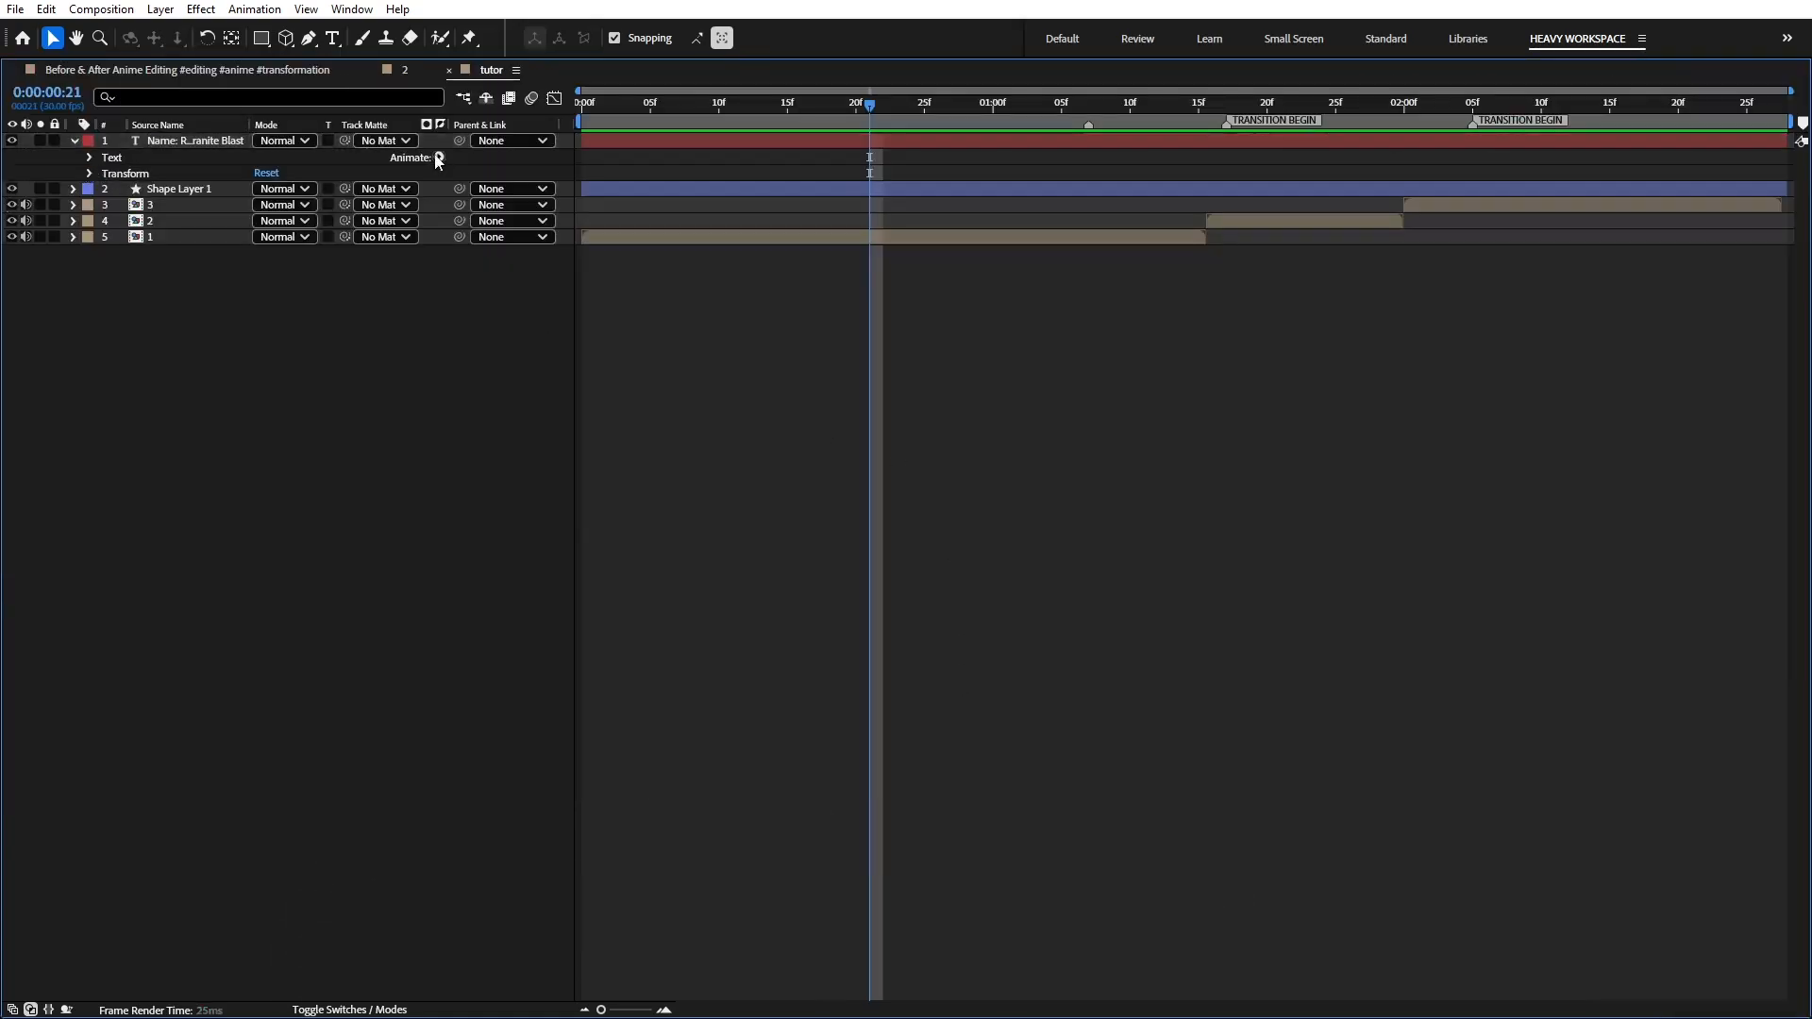
pyautogui.click(439, 159)
pyautogui.click(527, 294)
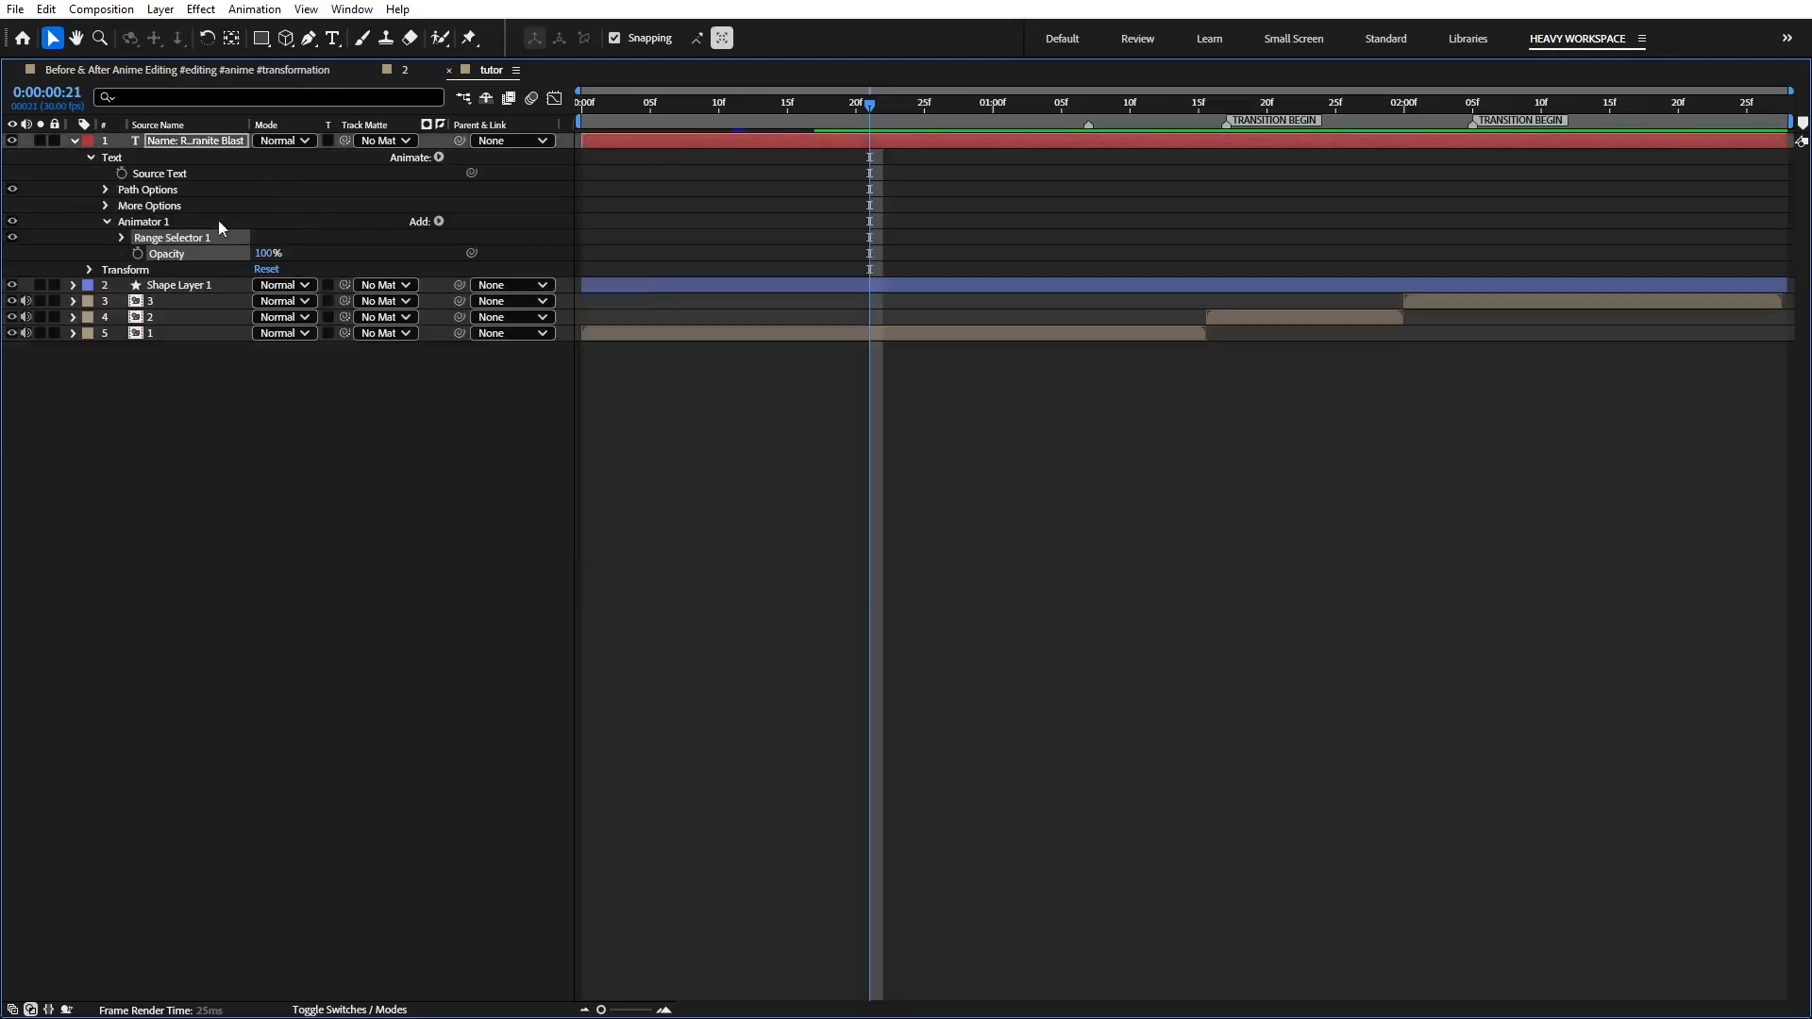
pyautogui.moveTo(266, 255); pyautogui.dragTo(26, 267)
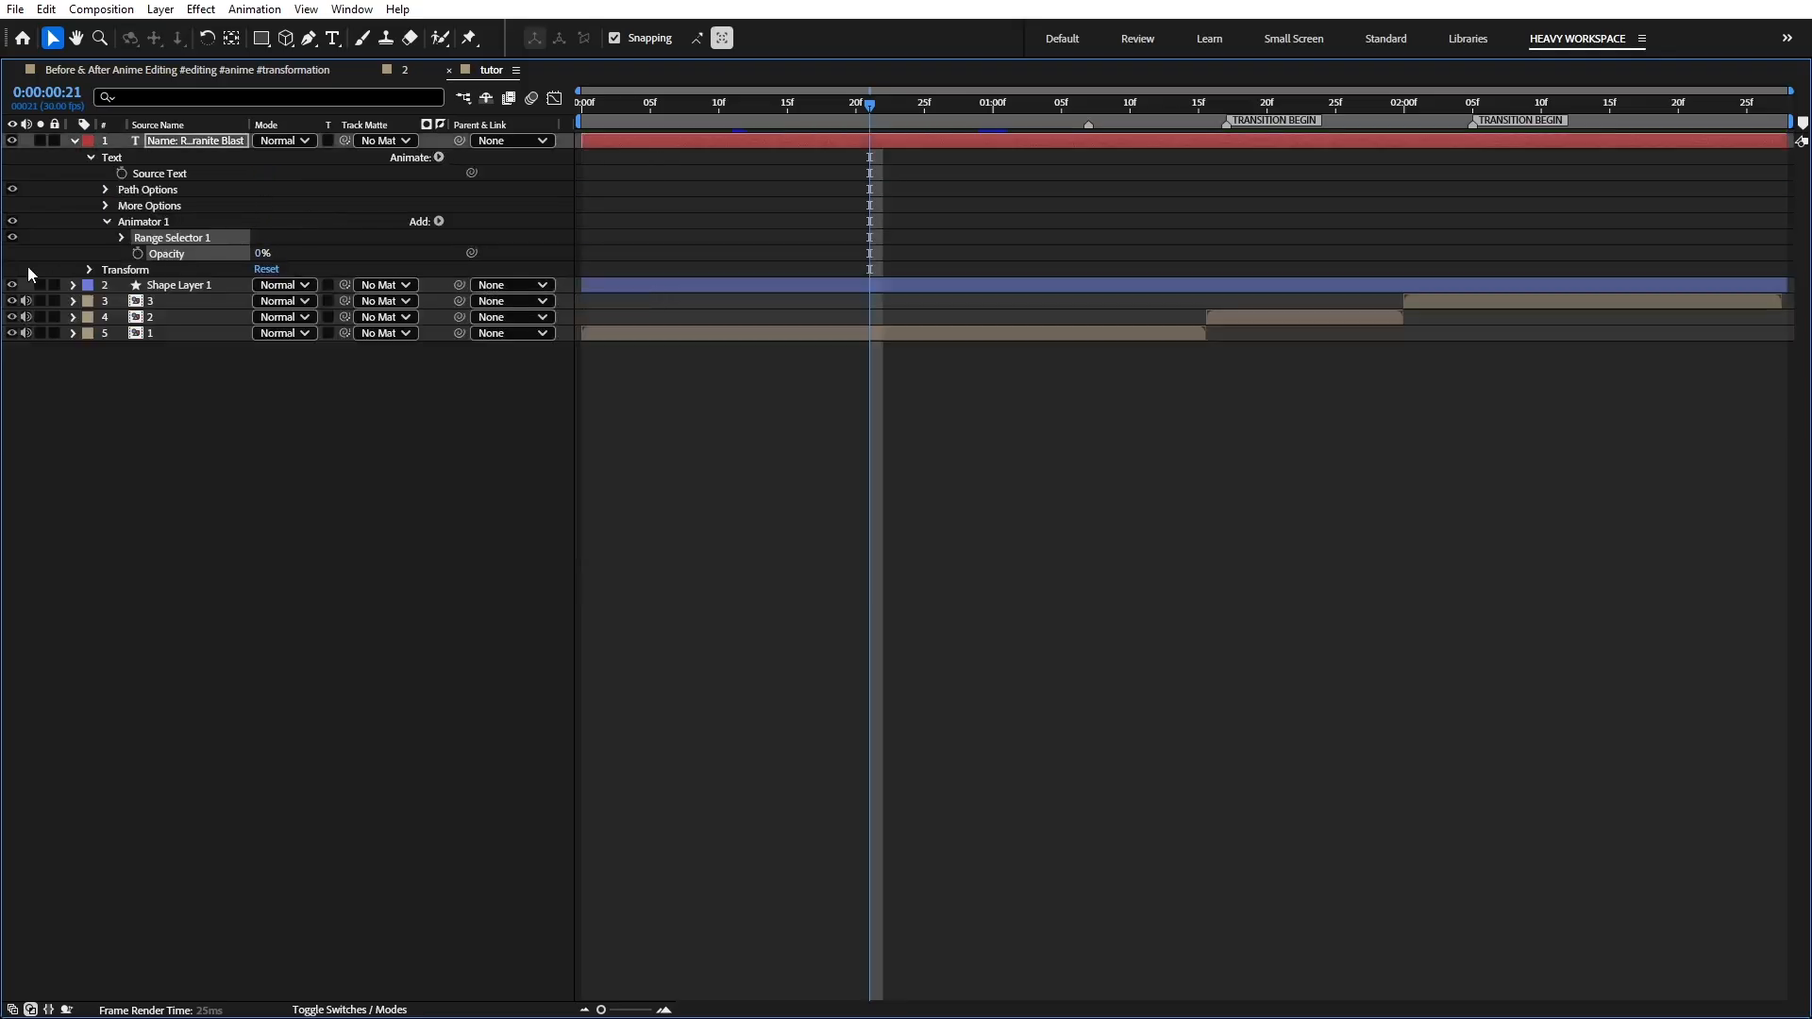
# - Add a 0% Offset keyframe for the text animator's Range Selector 1 at 0:00:00:21
pyautogui.click(106, 222)
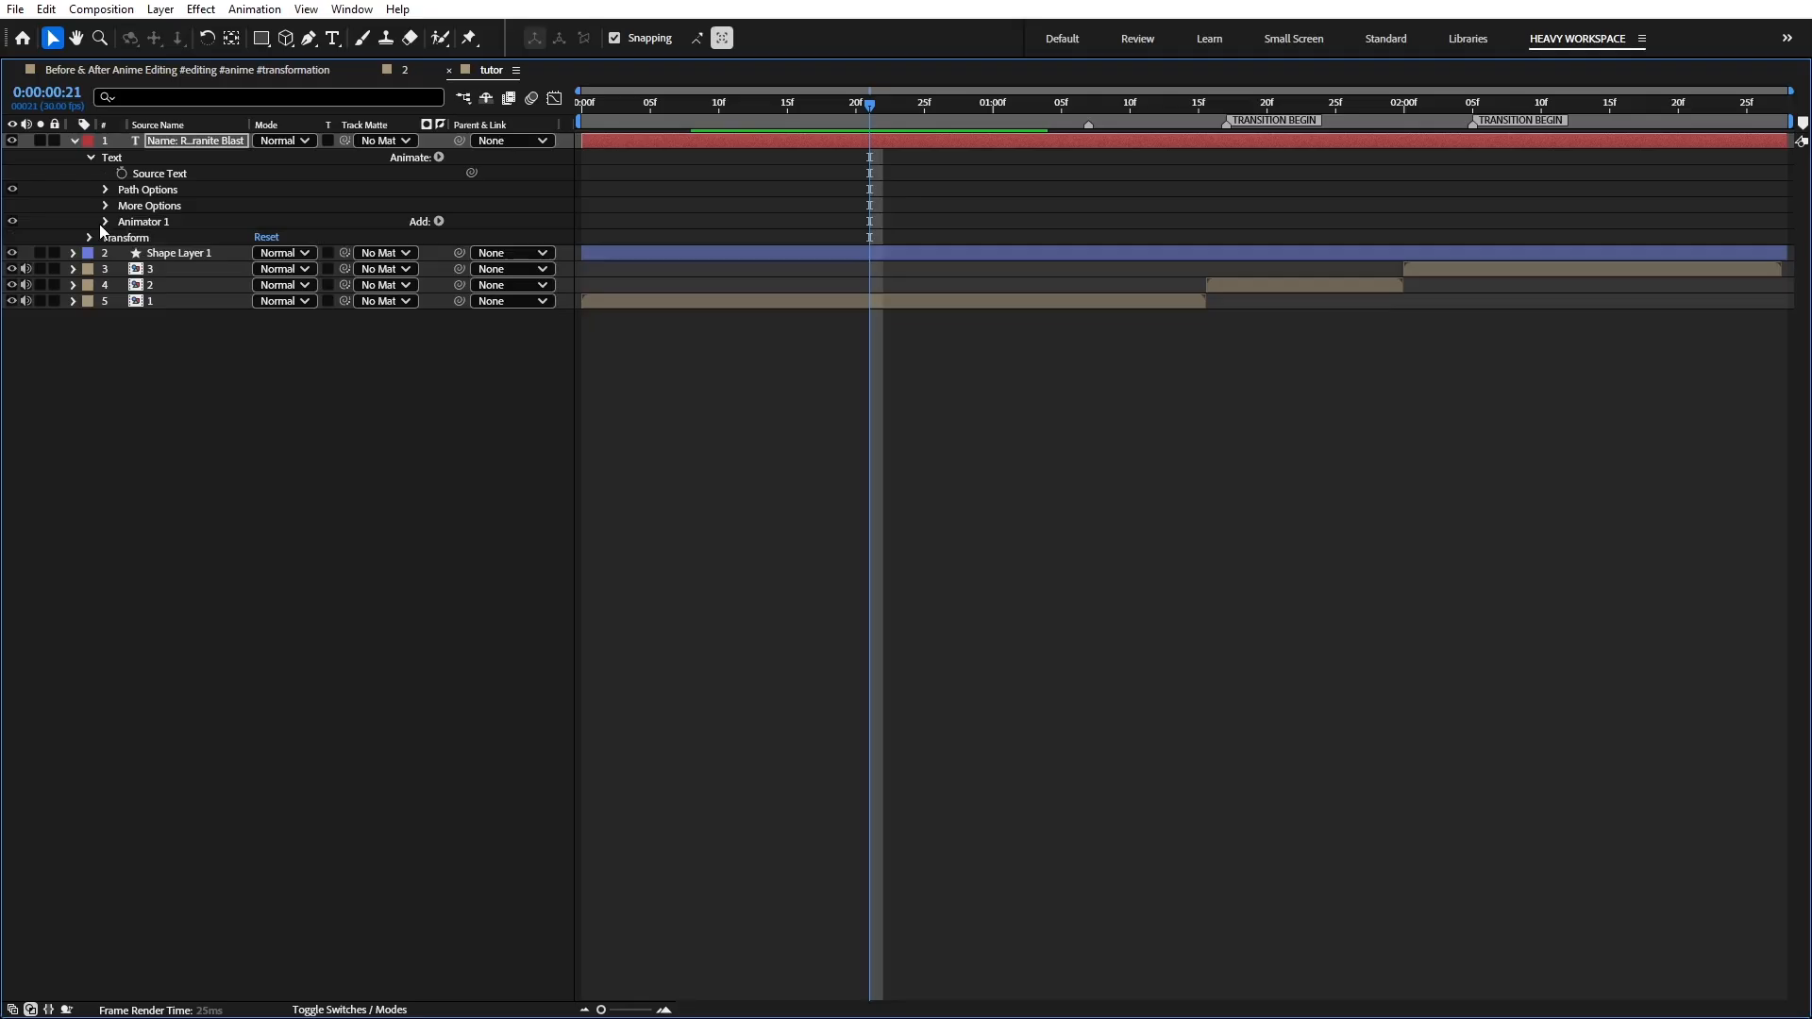
pyautogui.click(106, 222)
pyautogui.click(122, 237)
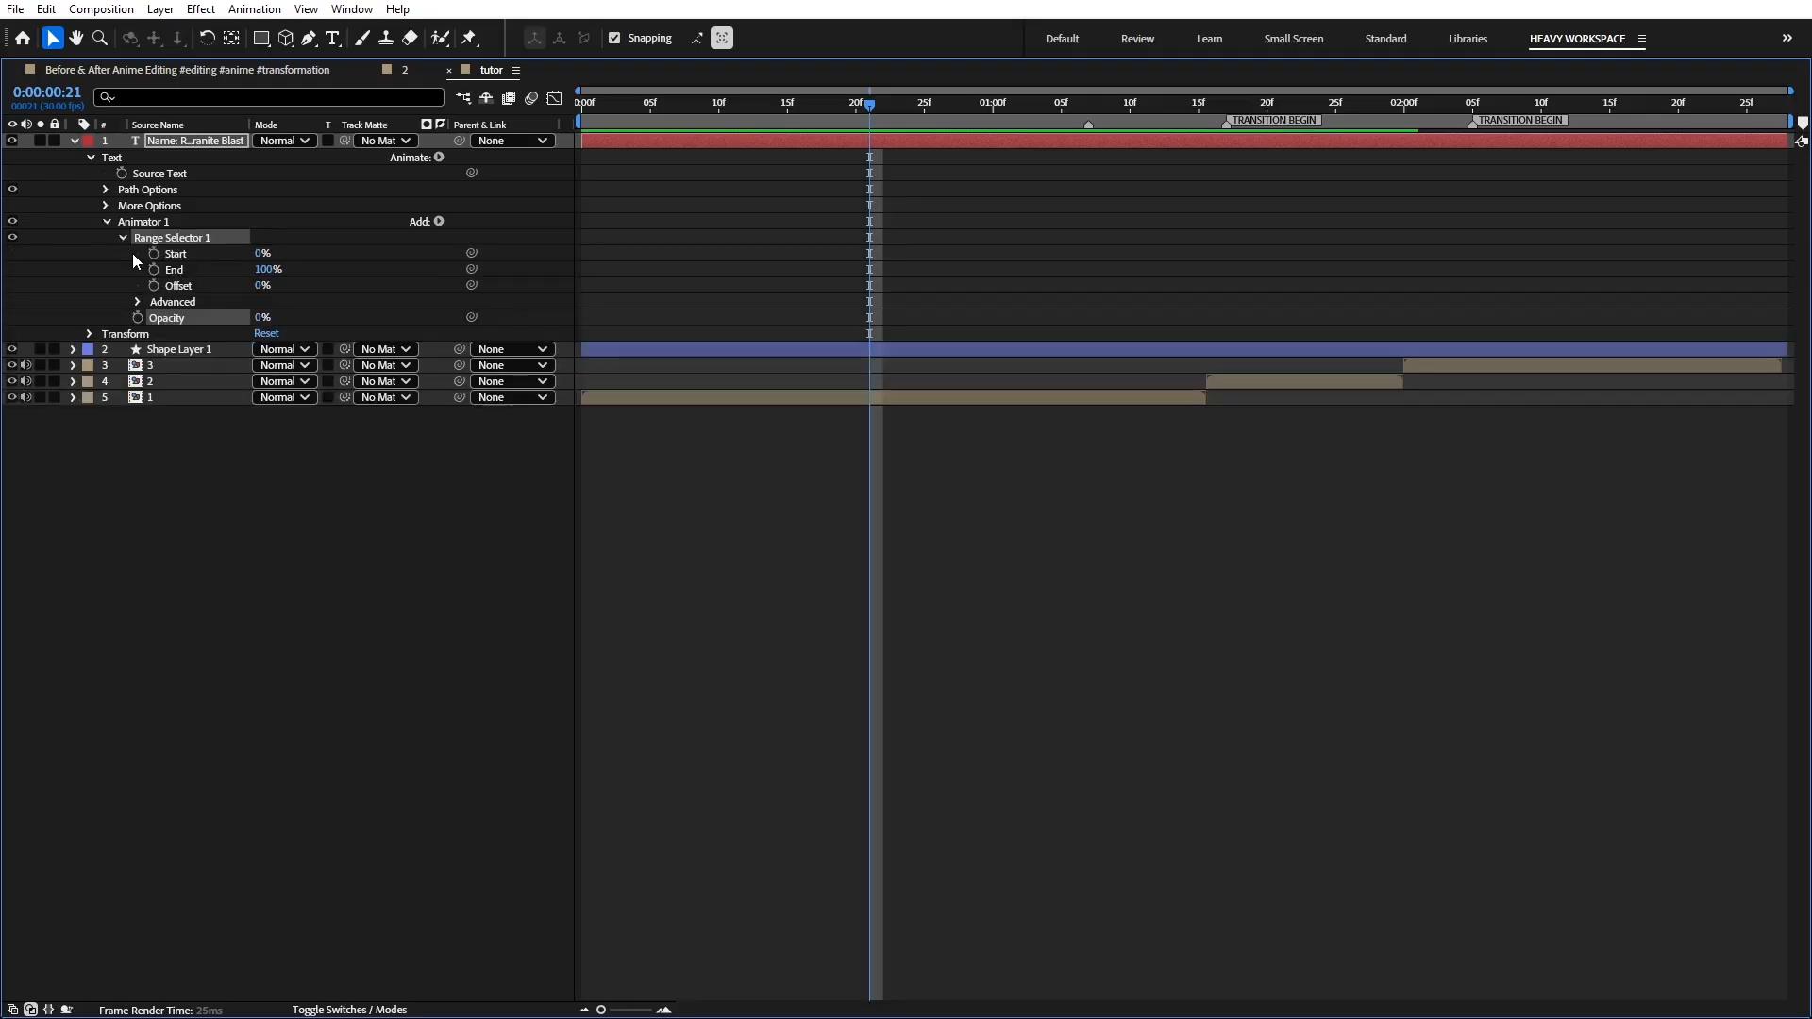
pyautogui.click(154, 285)
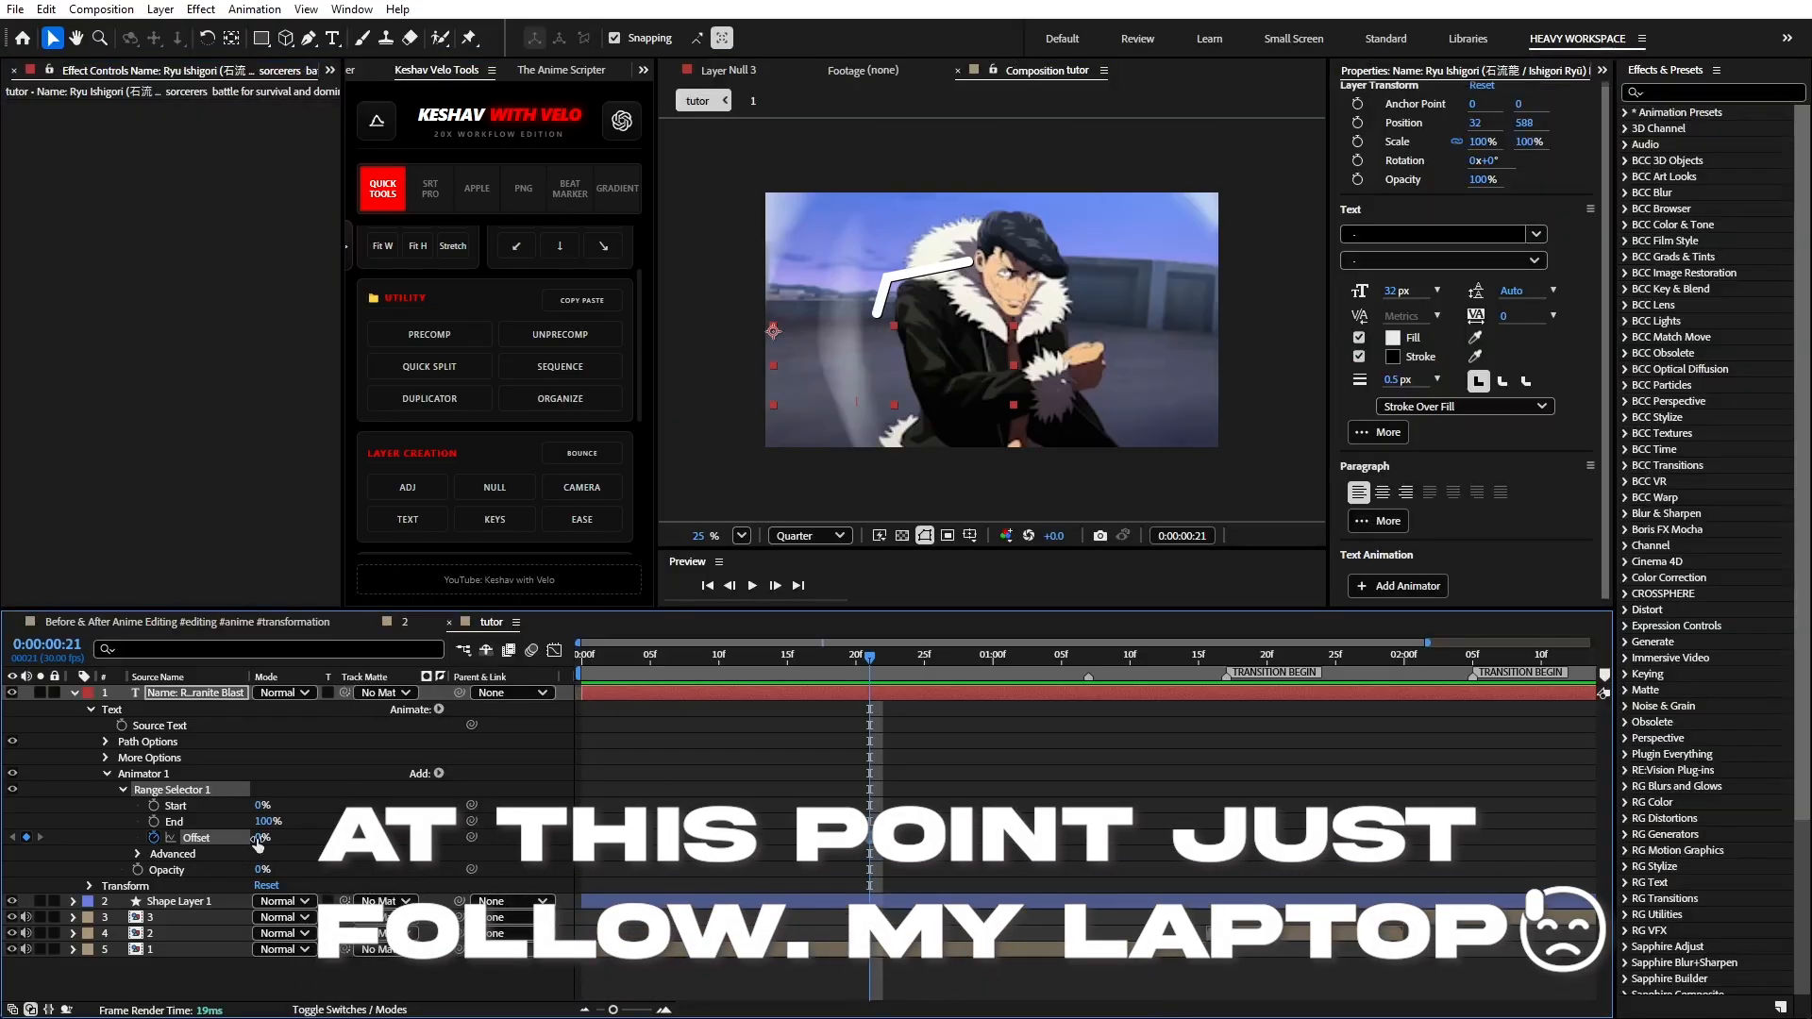
# - Set the Range Selector Offset to 100% at 0:00:01:14 to complete the text reveal
pyautogui.click(884, 661)
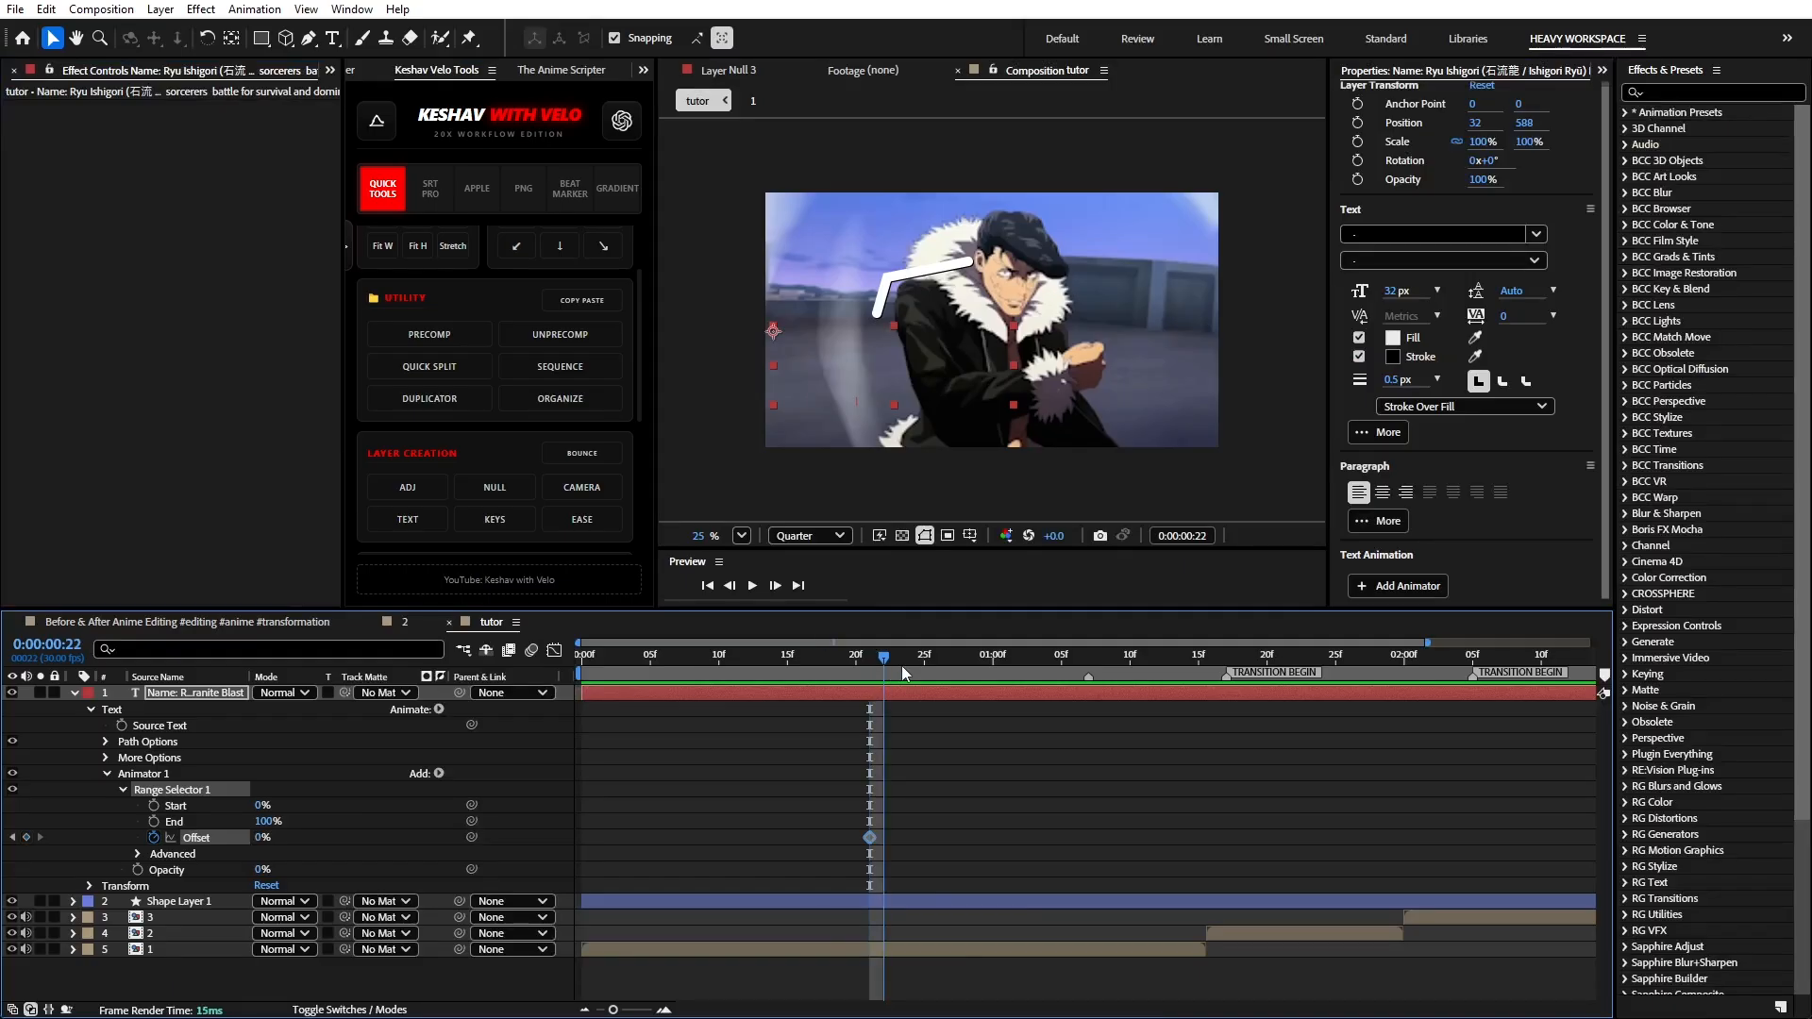
pyautogui.click(902, 666)
pyautogui.click(1057, 665)
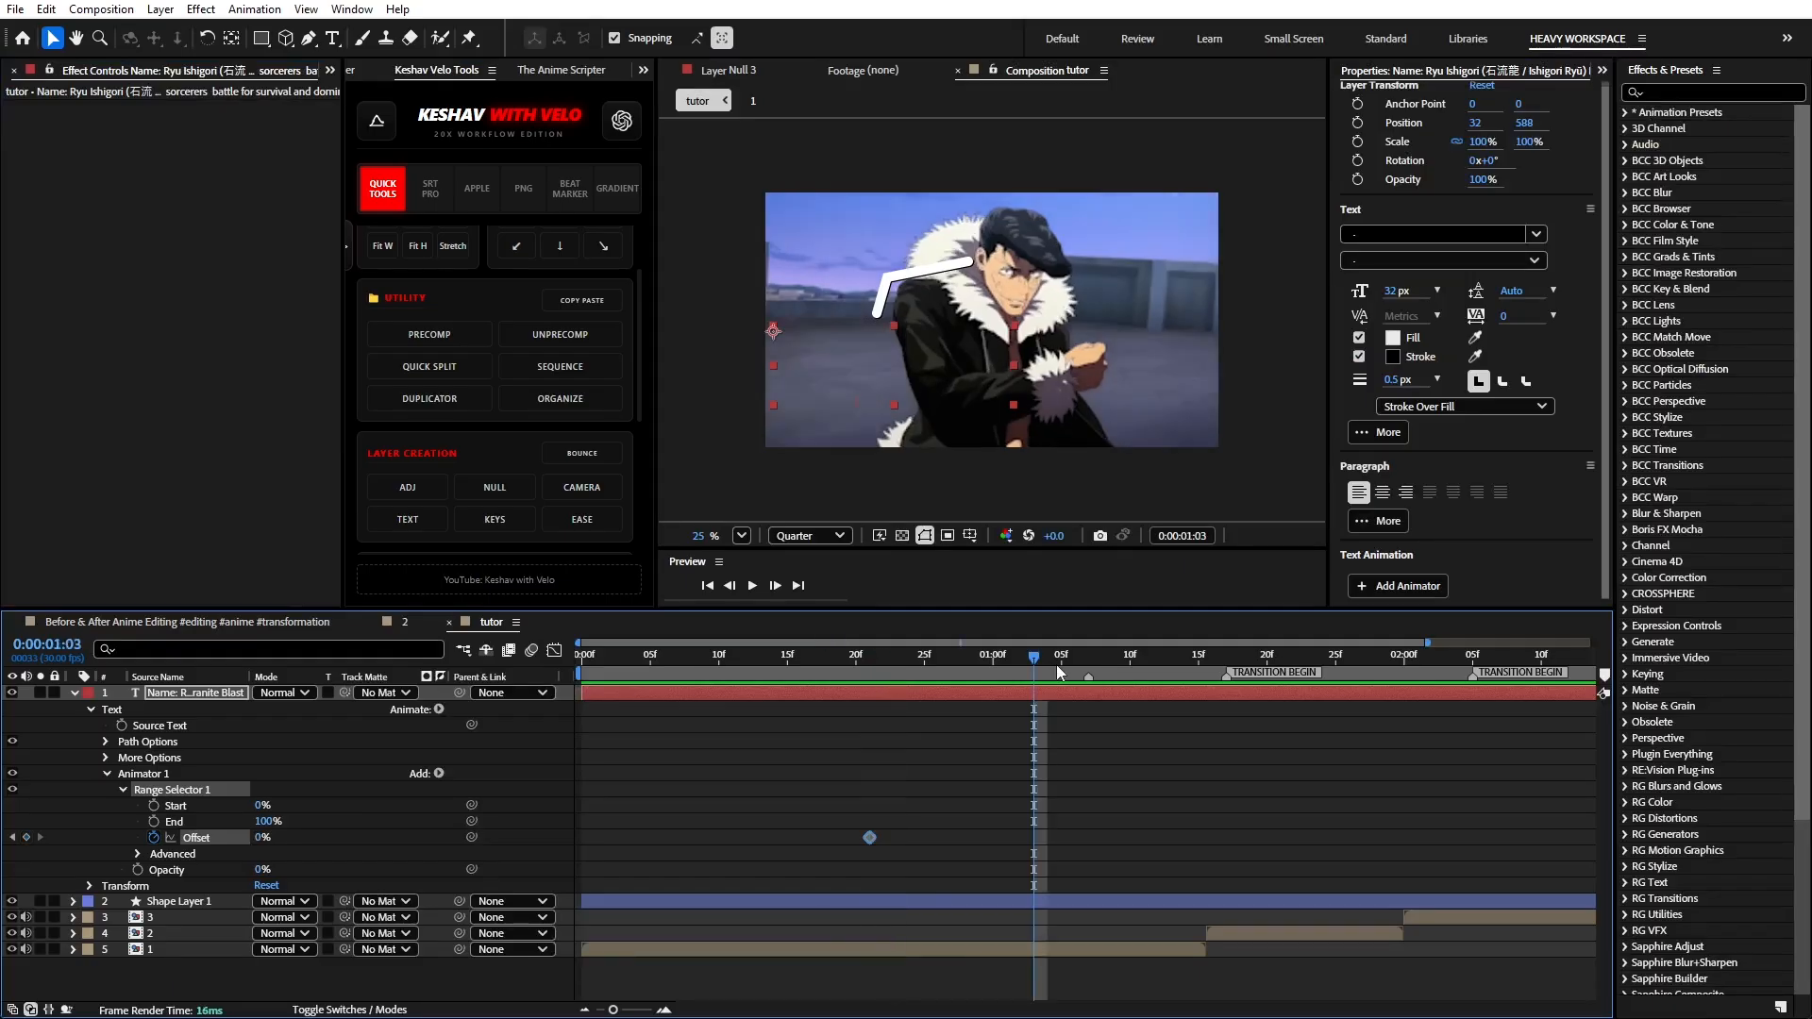
pyautogui.moveTo(1079, 664); pyautogui.dragTo(1182, 698)
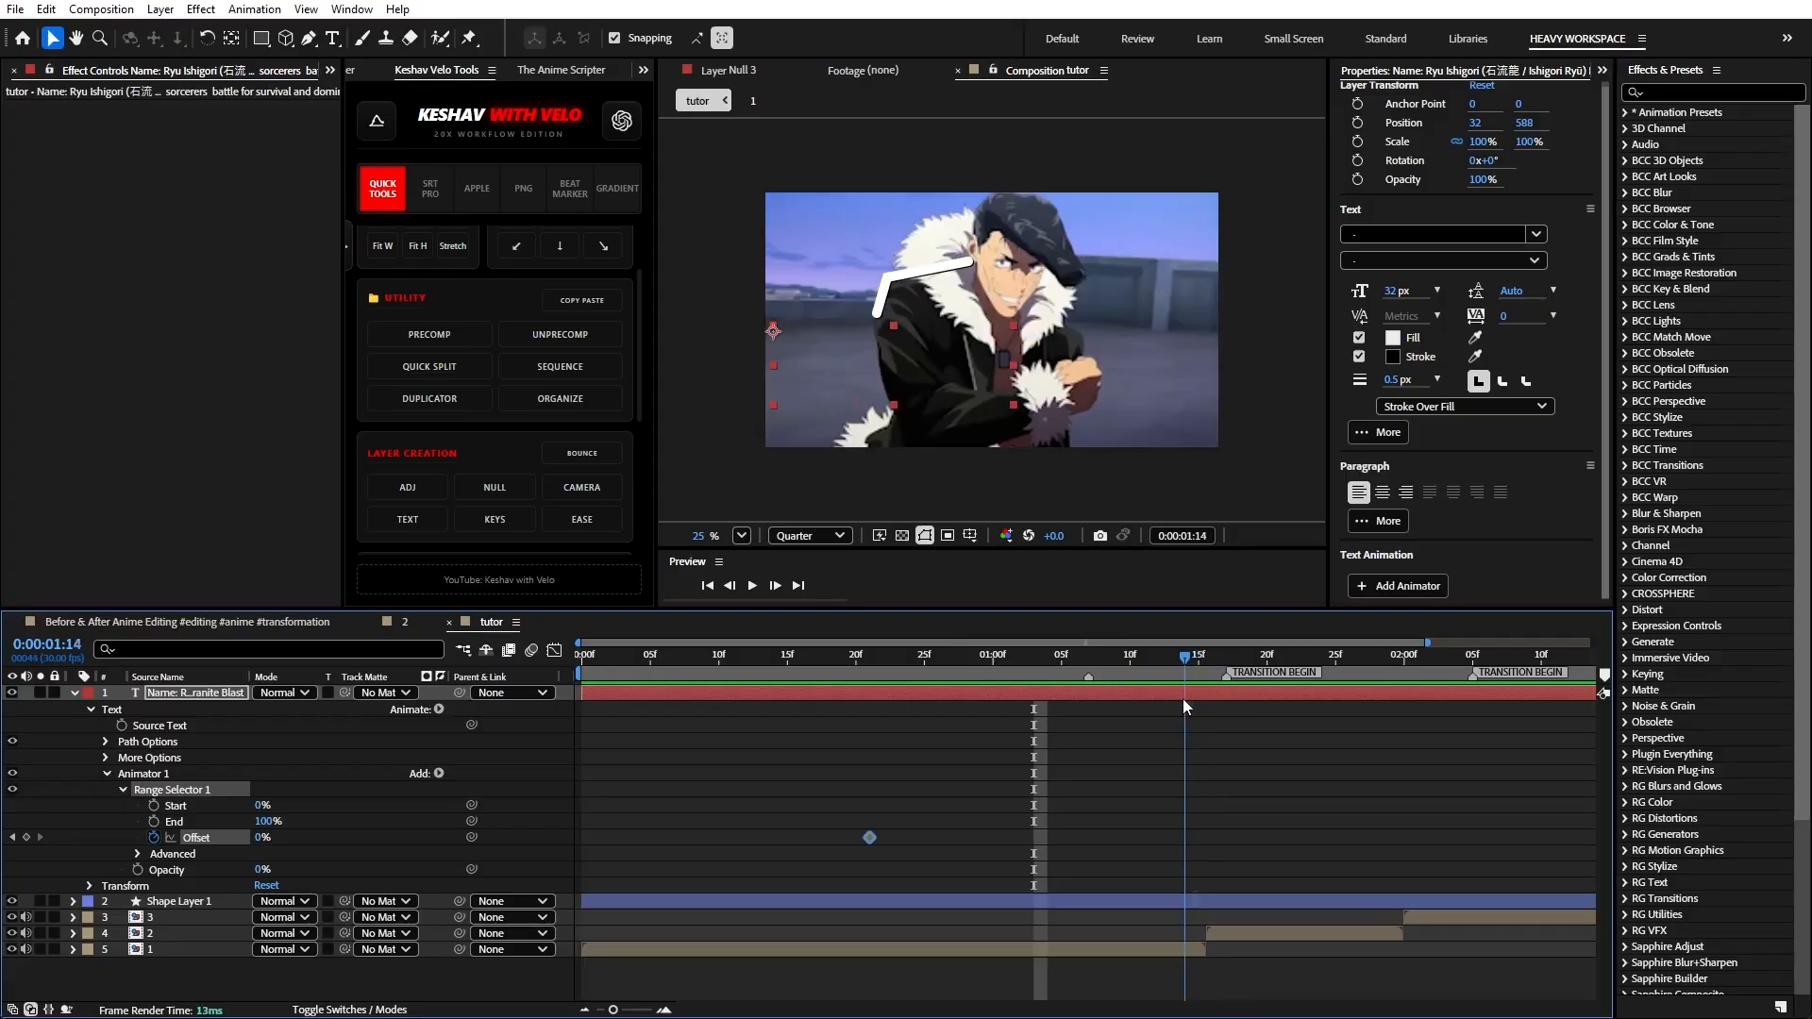
pyautogui.click(261, 838)
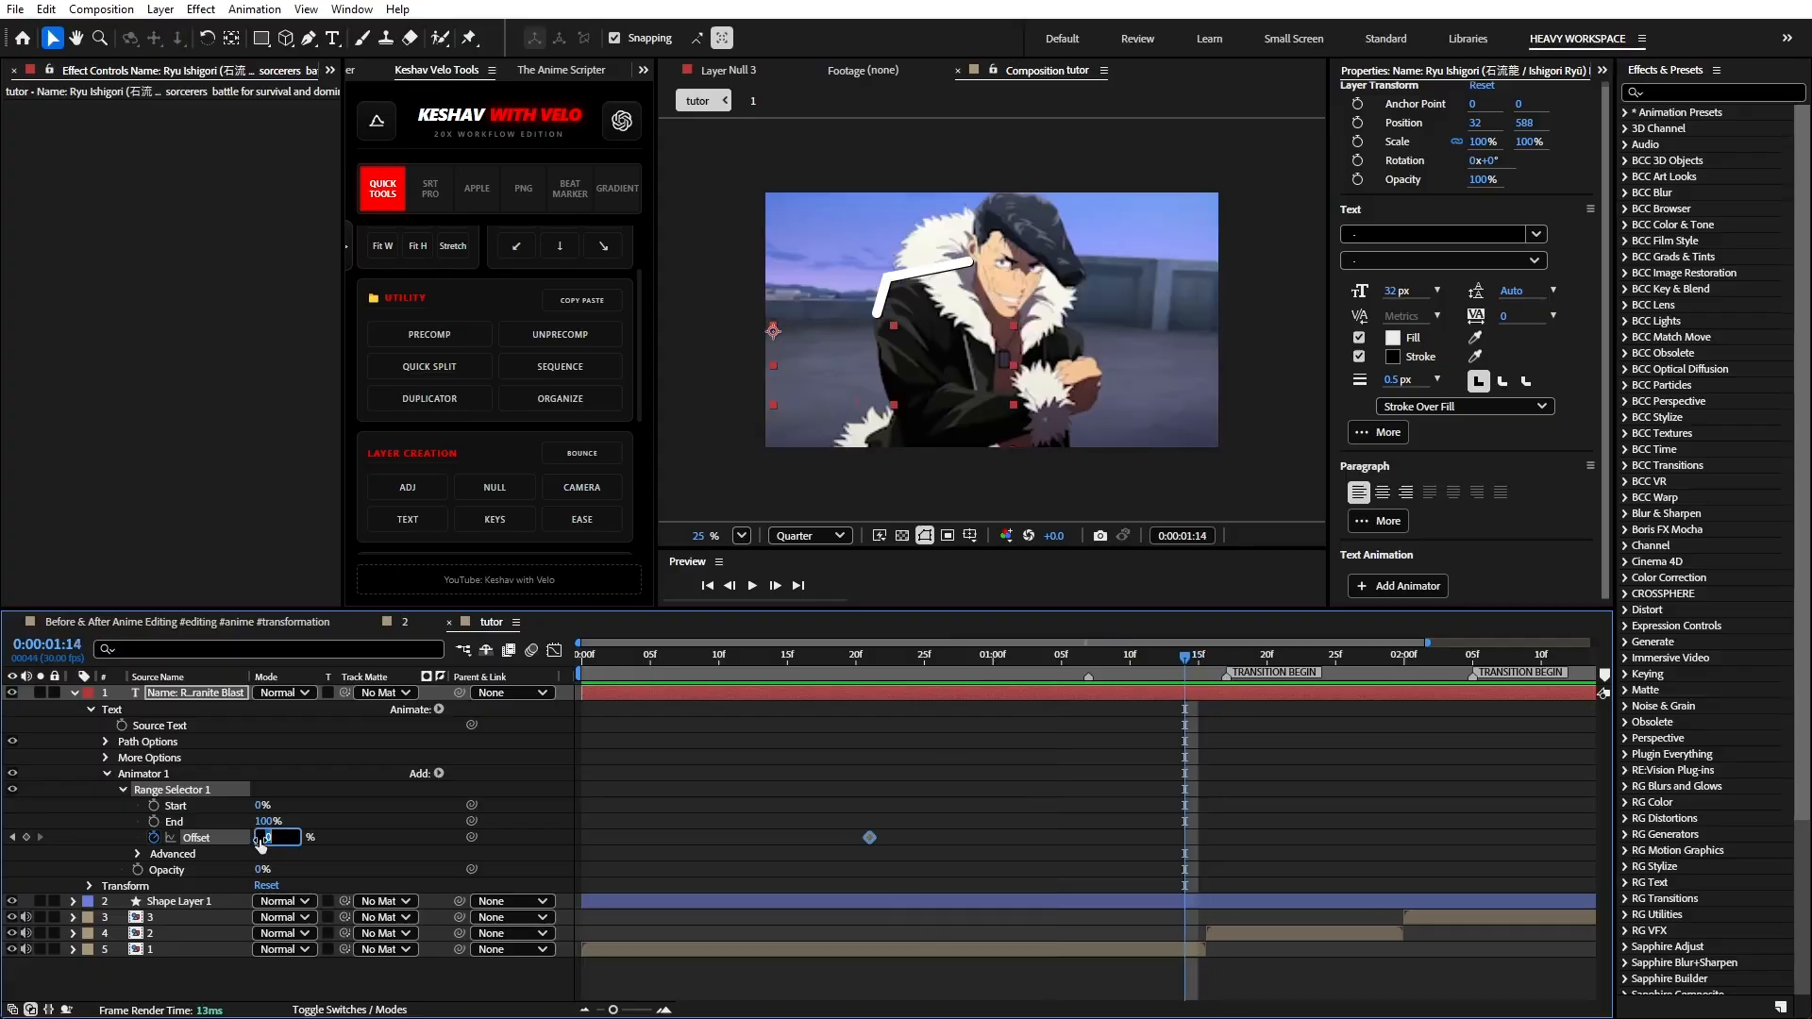
pyautogui.write('100')
pyautogui.press('Return')
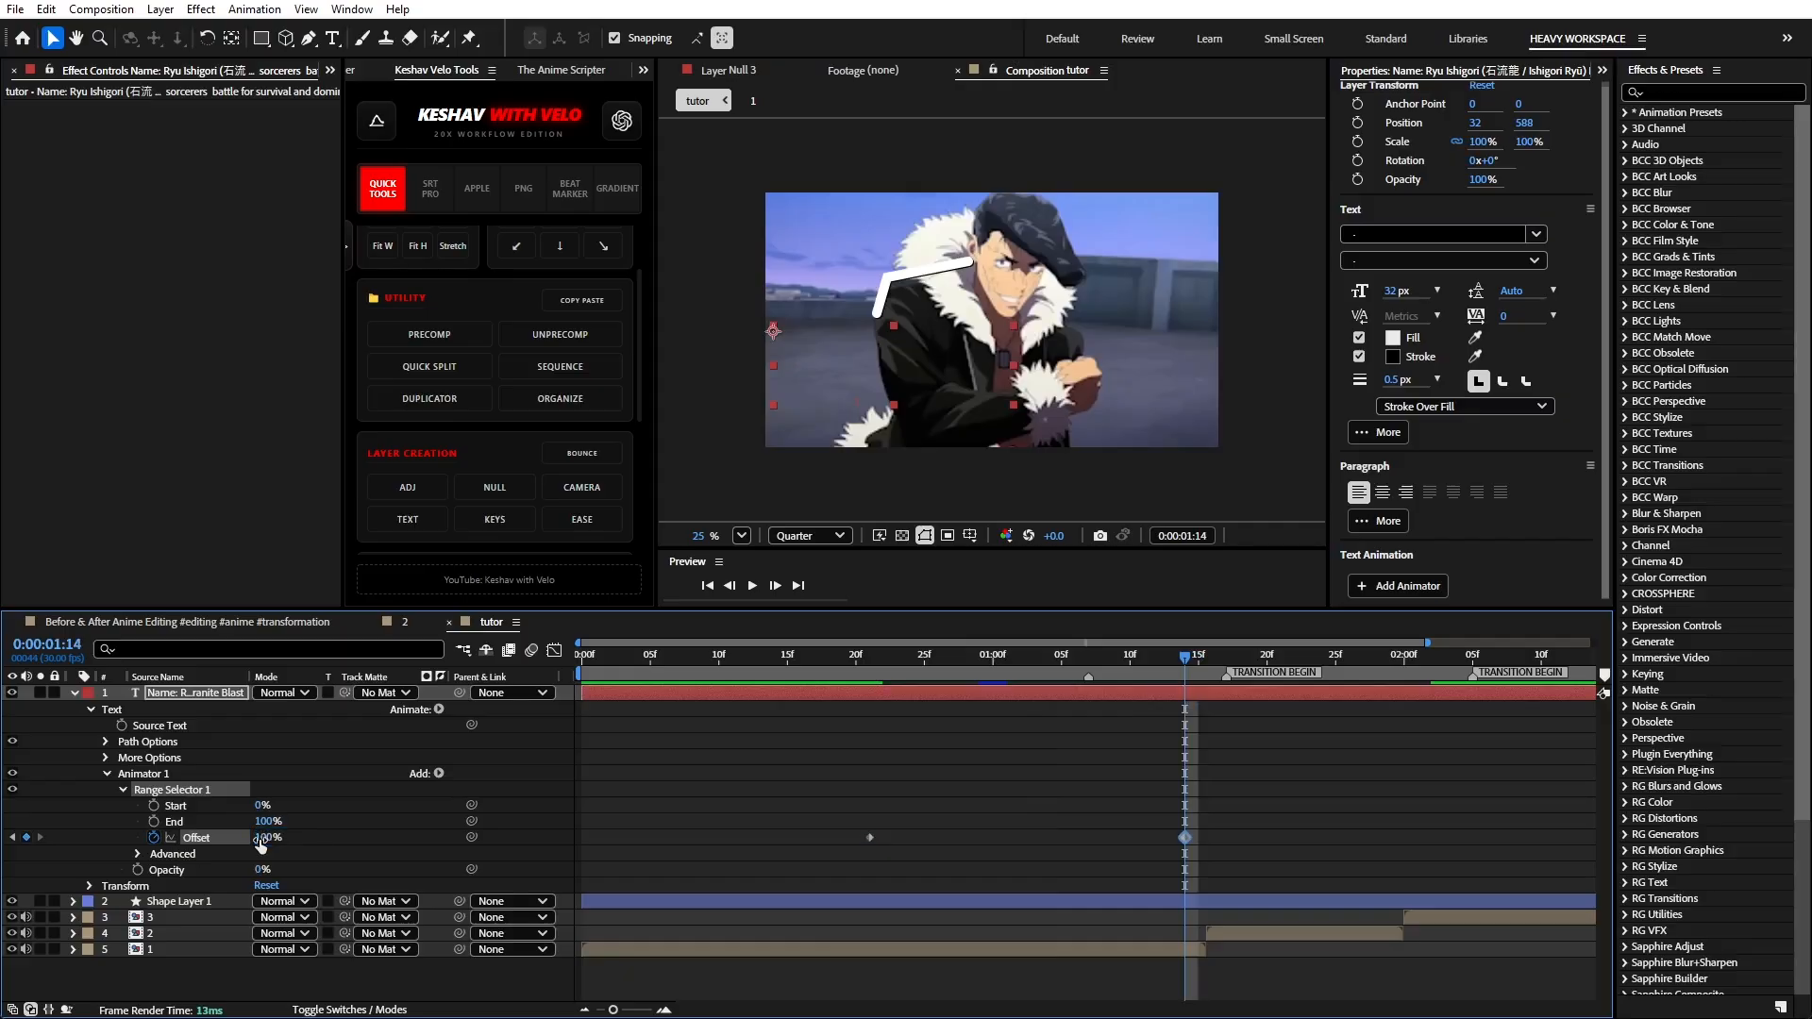
pyautogui.click(1191, 863)
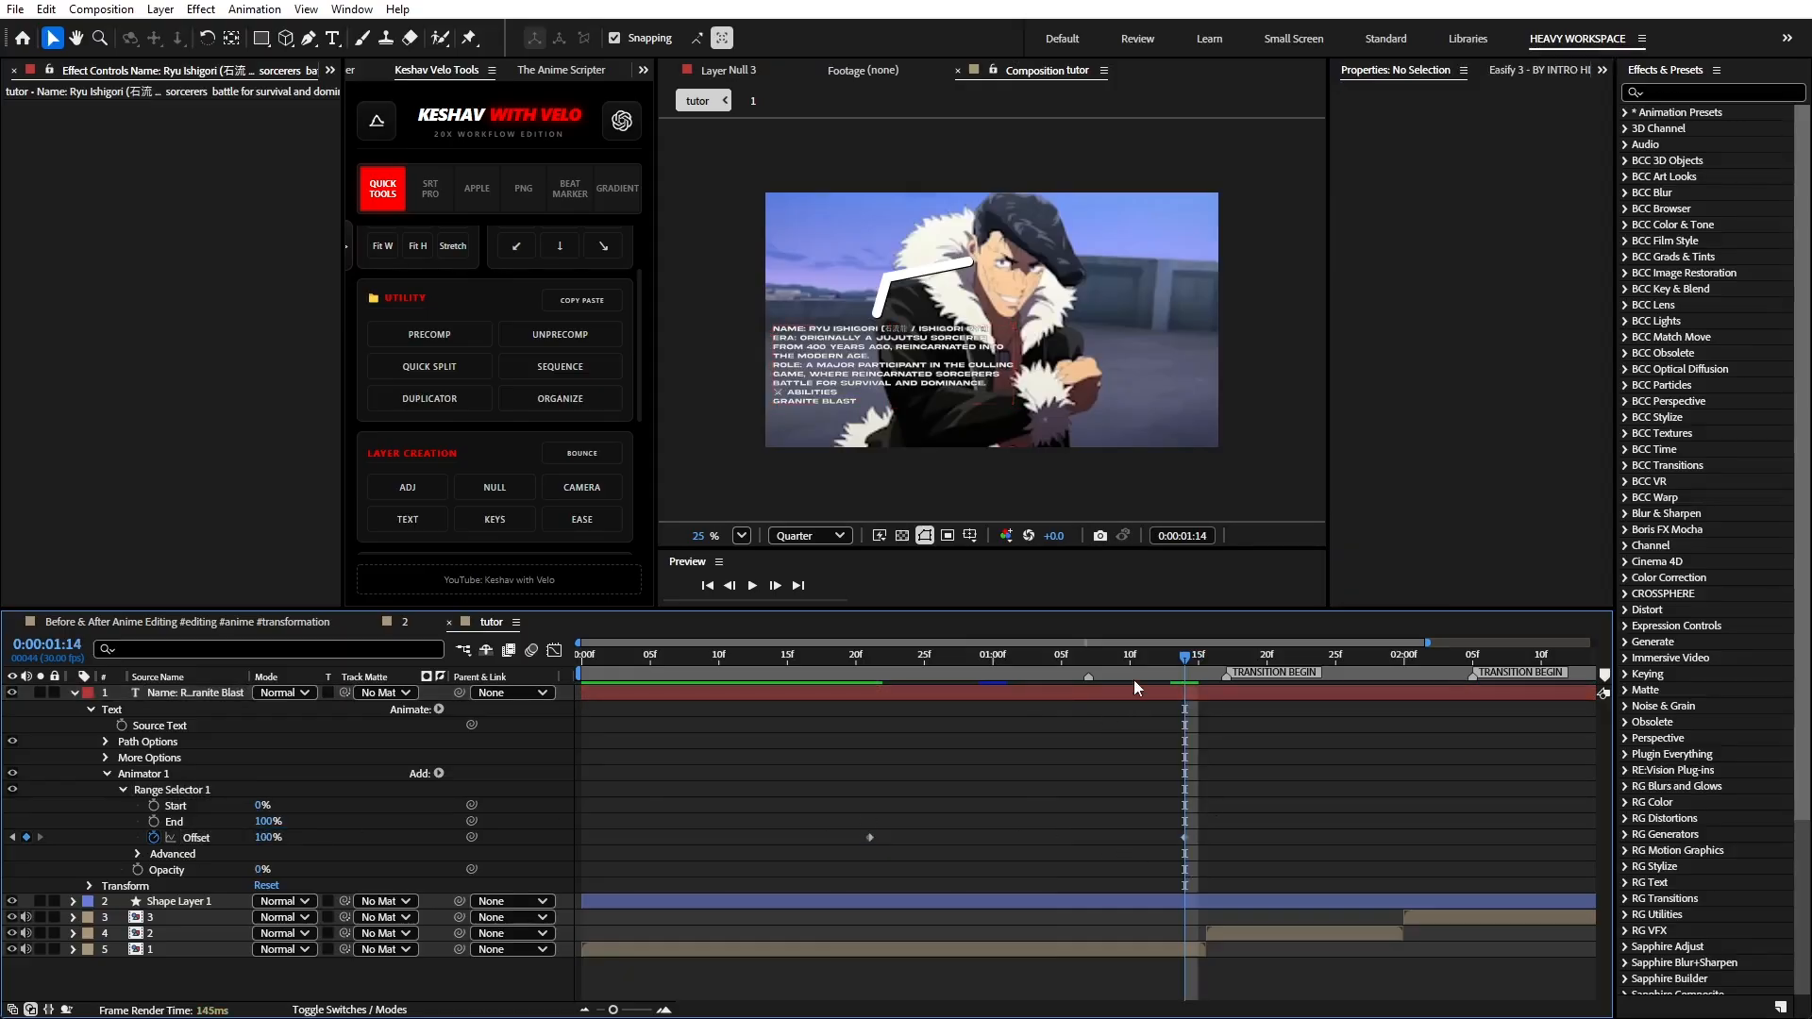
# - Scrub back through the text reveal to 0:00:00:21 and collapse the summary layer's properties
pyautogui.click(1102, 665)
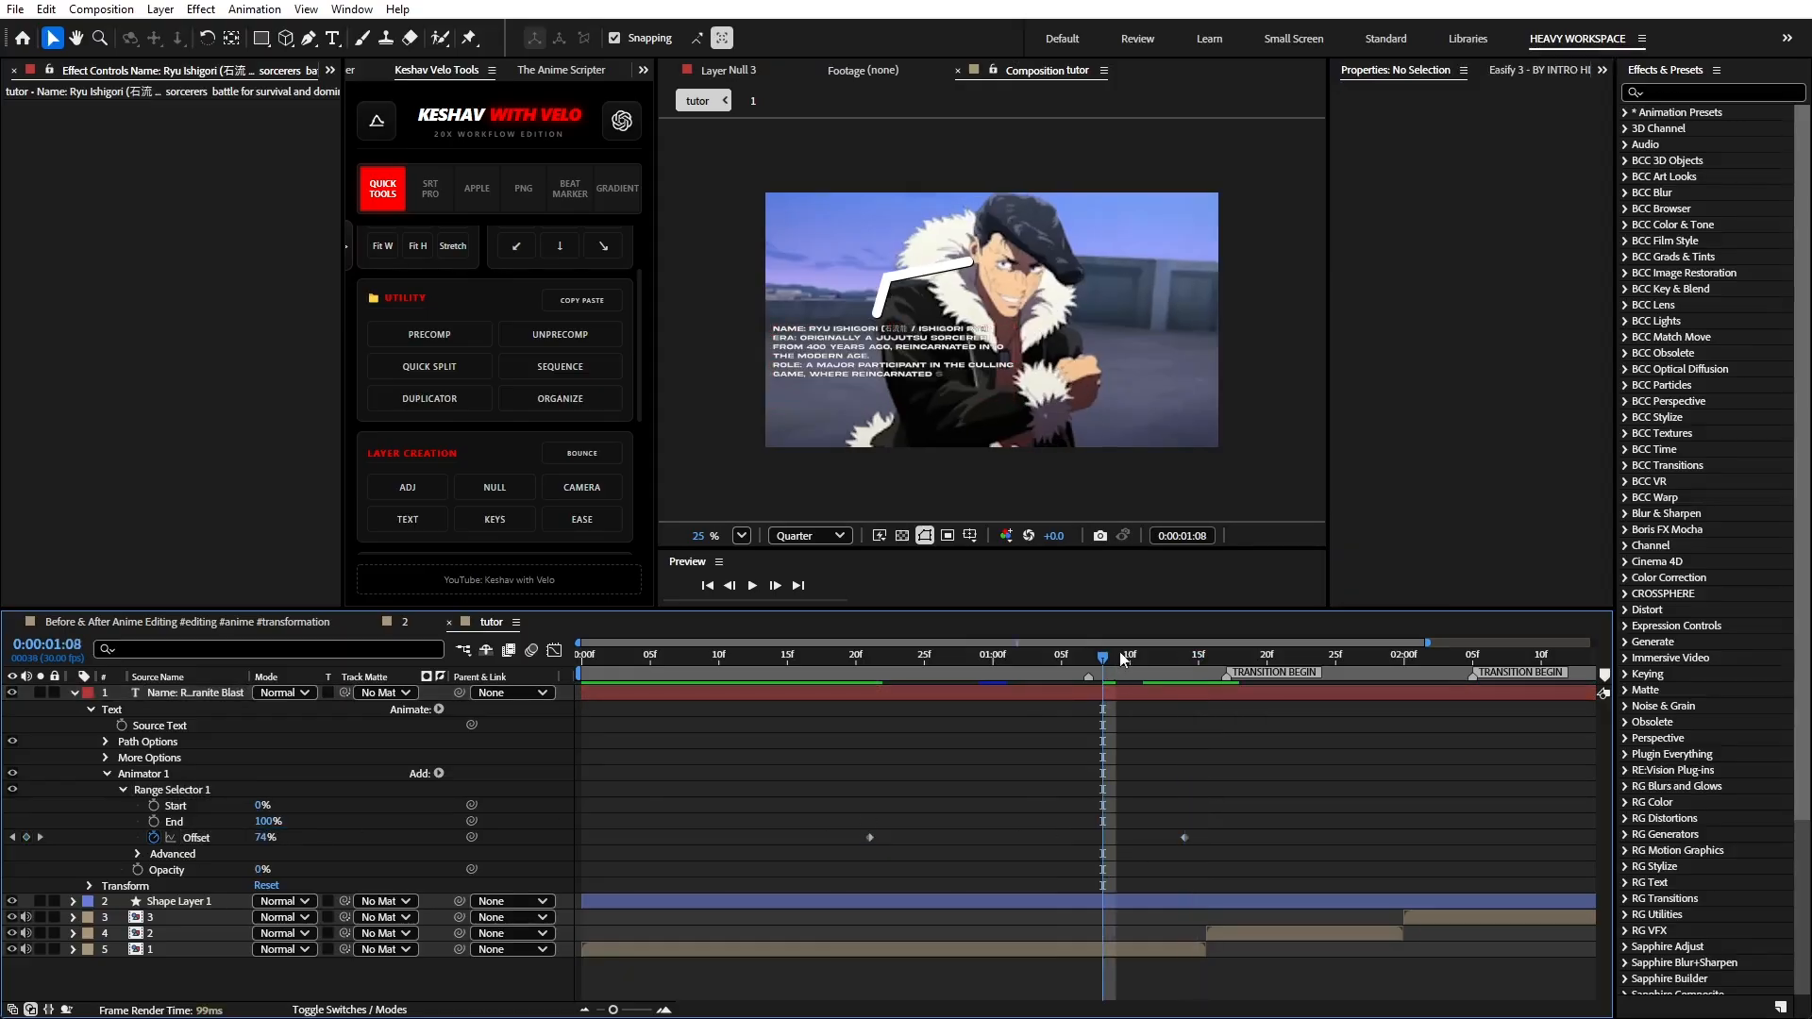
pyautogui.moveTo(1072, 658); pyautogui.dragTo(938, 676)
pyautogui.click(870, 661)
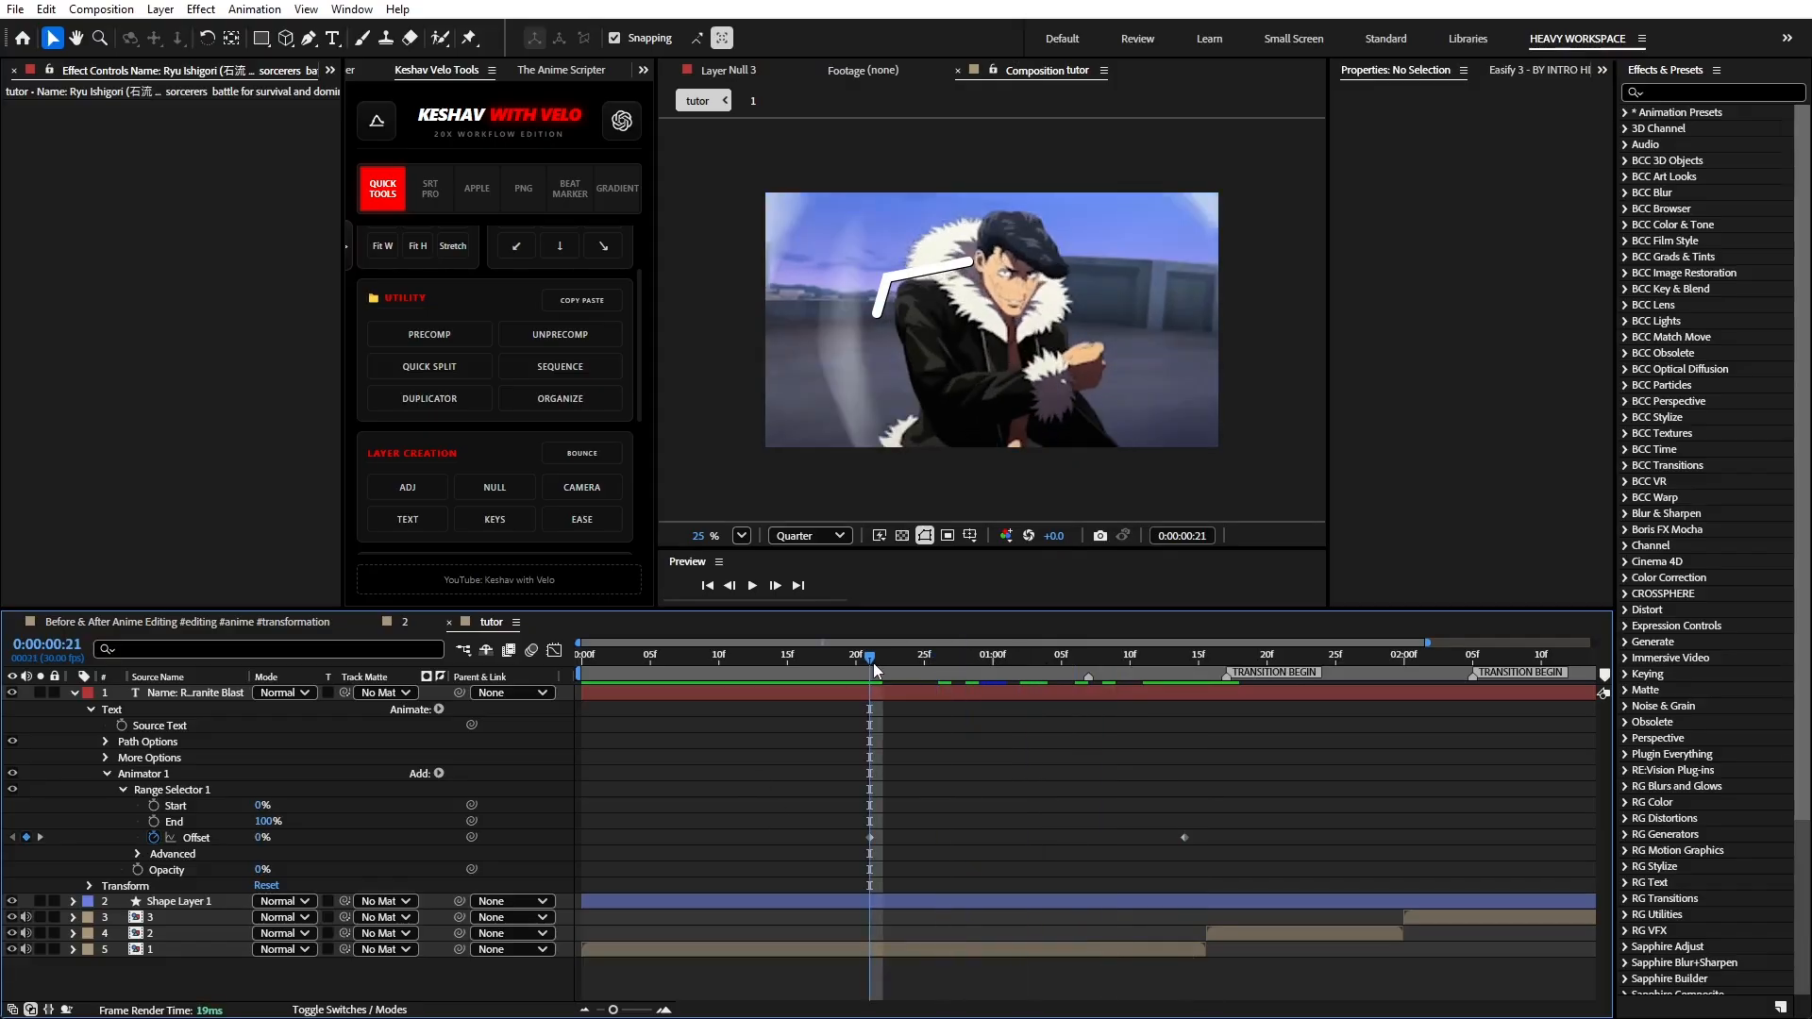
pyautogui.click(71, 695)
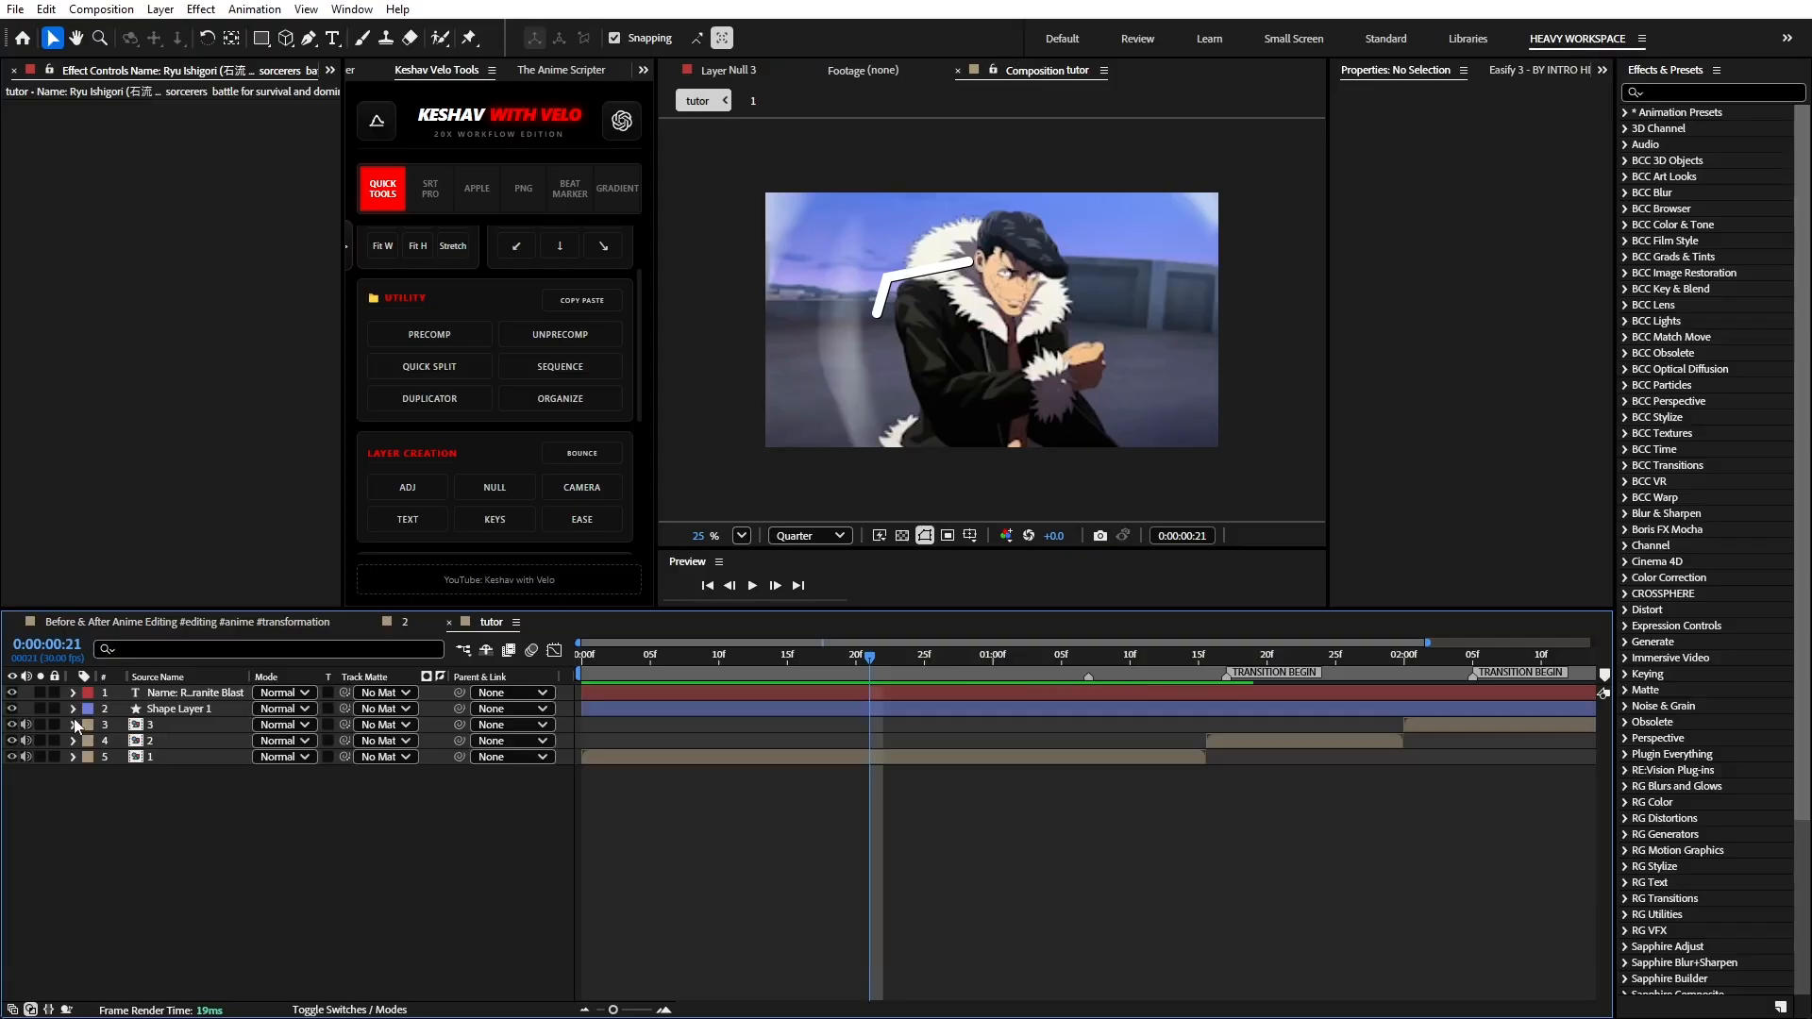
# - Add a Trim Paths operator to the pointer line's shape layer and expand its properties
pyautogui.click(72, 710)
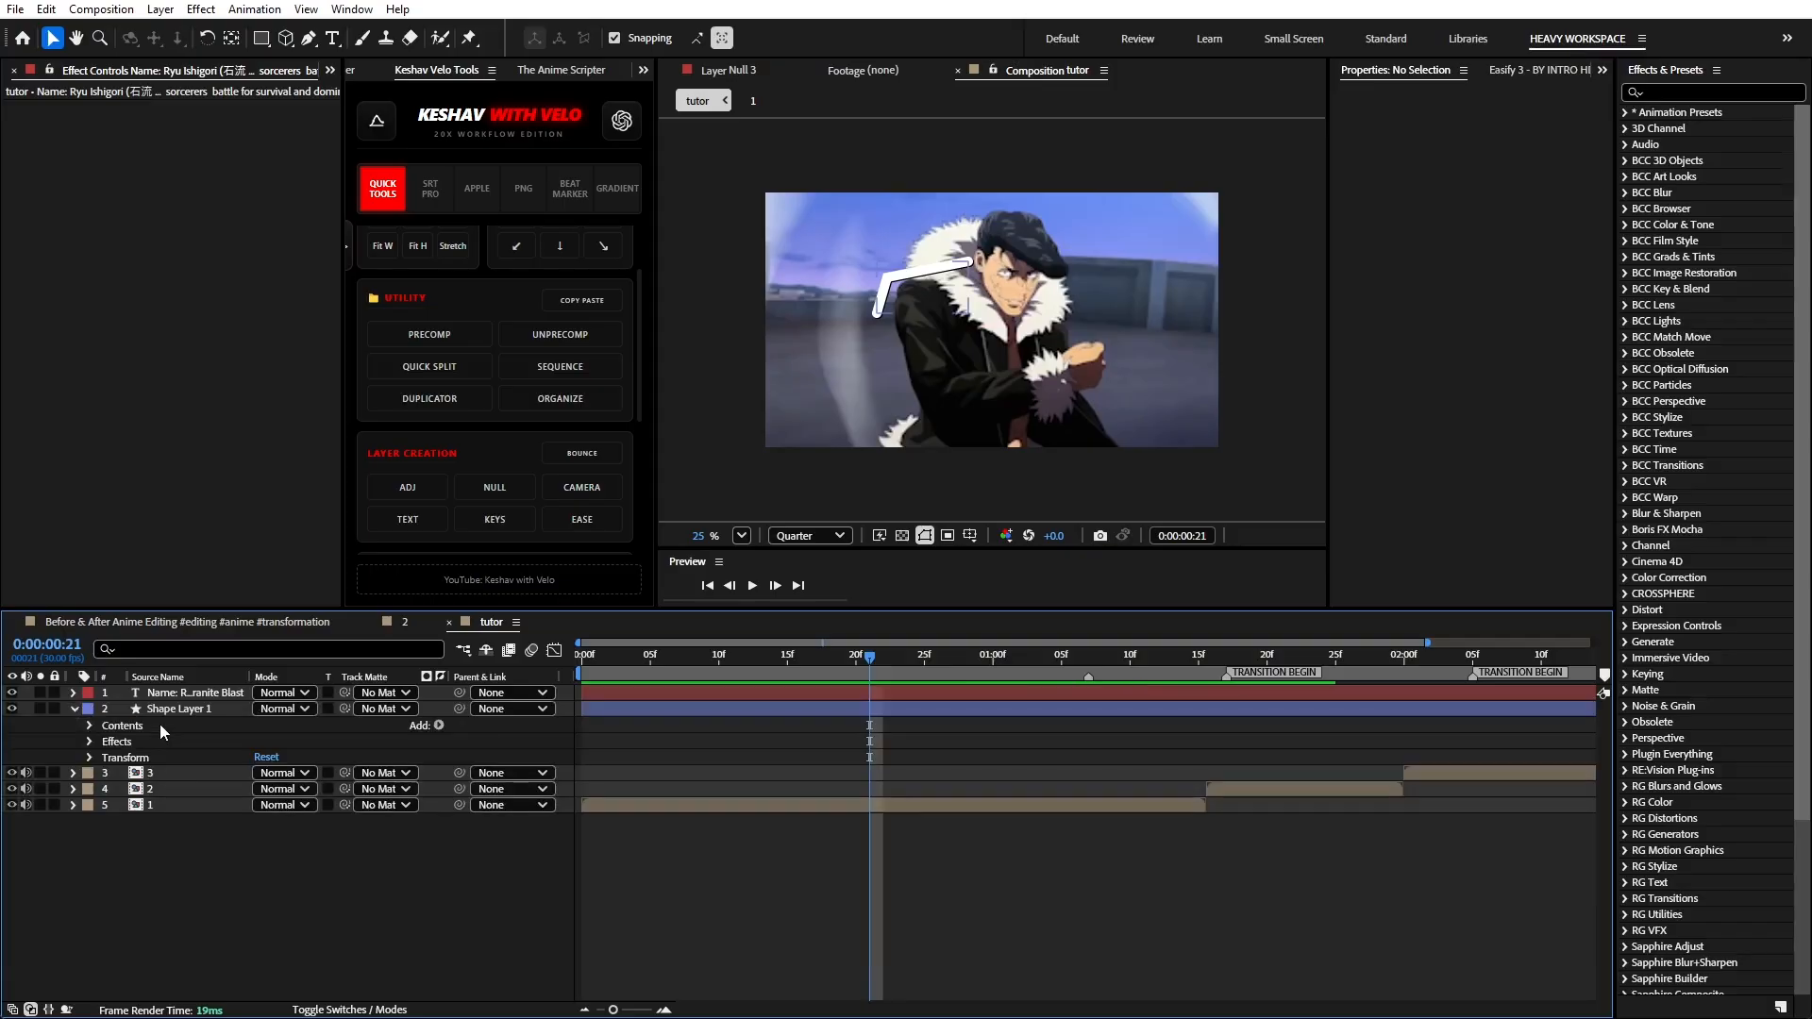
pyautogui.click(439, 725)
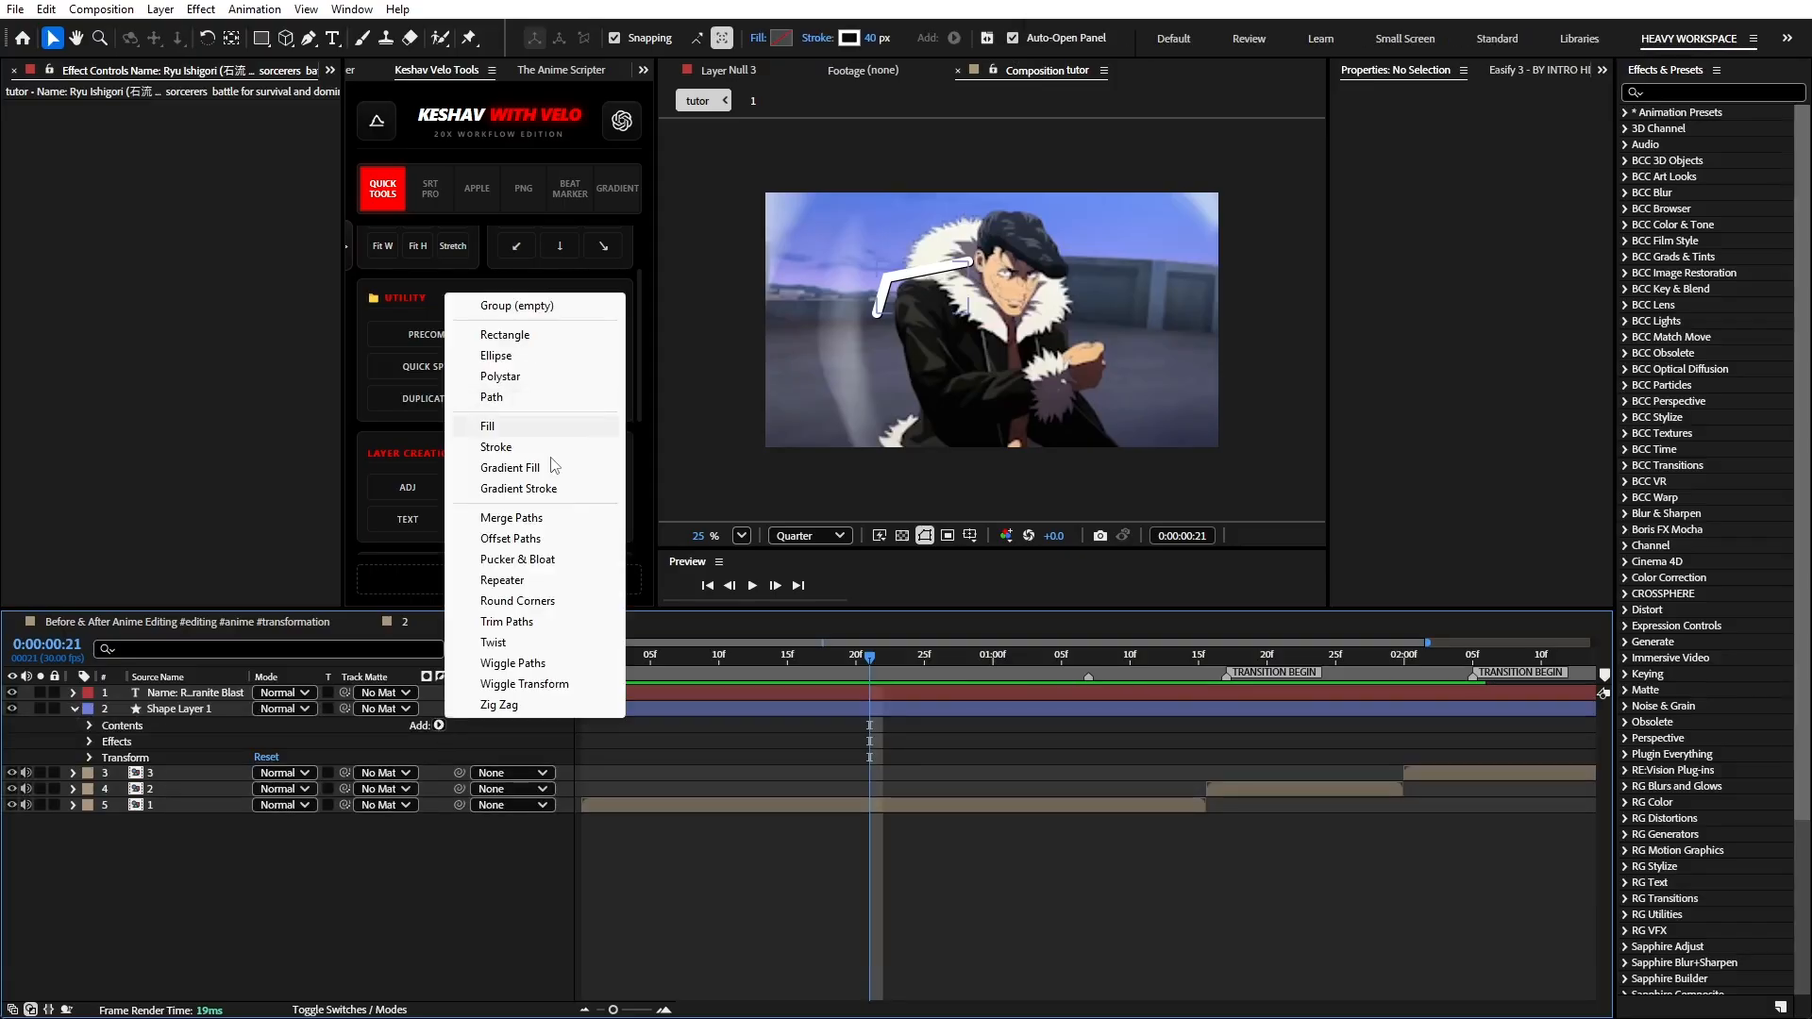
pyautogui.click(534, 624)
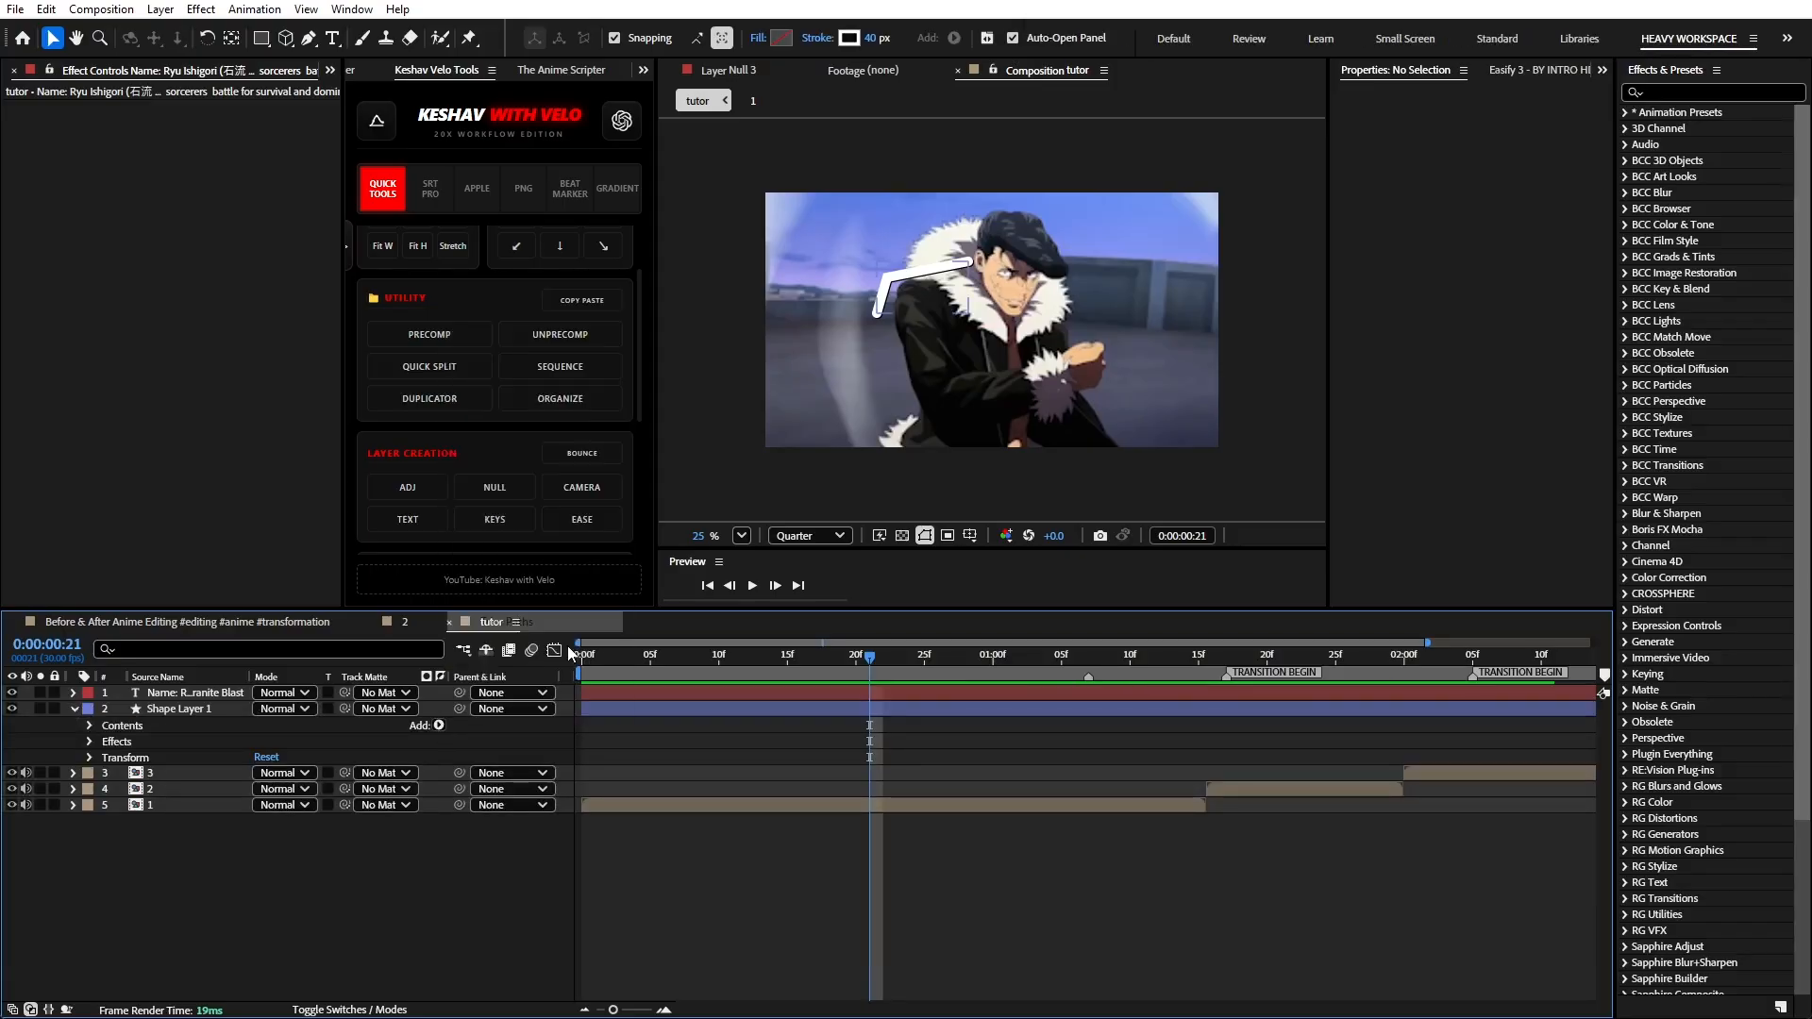
pyautogui.click(105, 758)
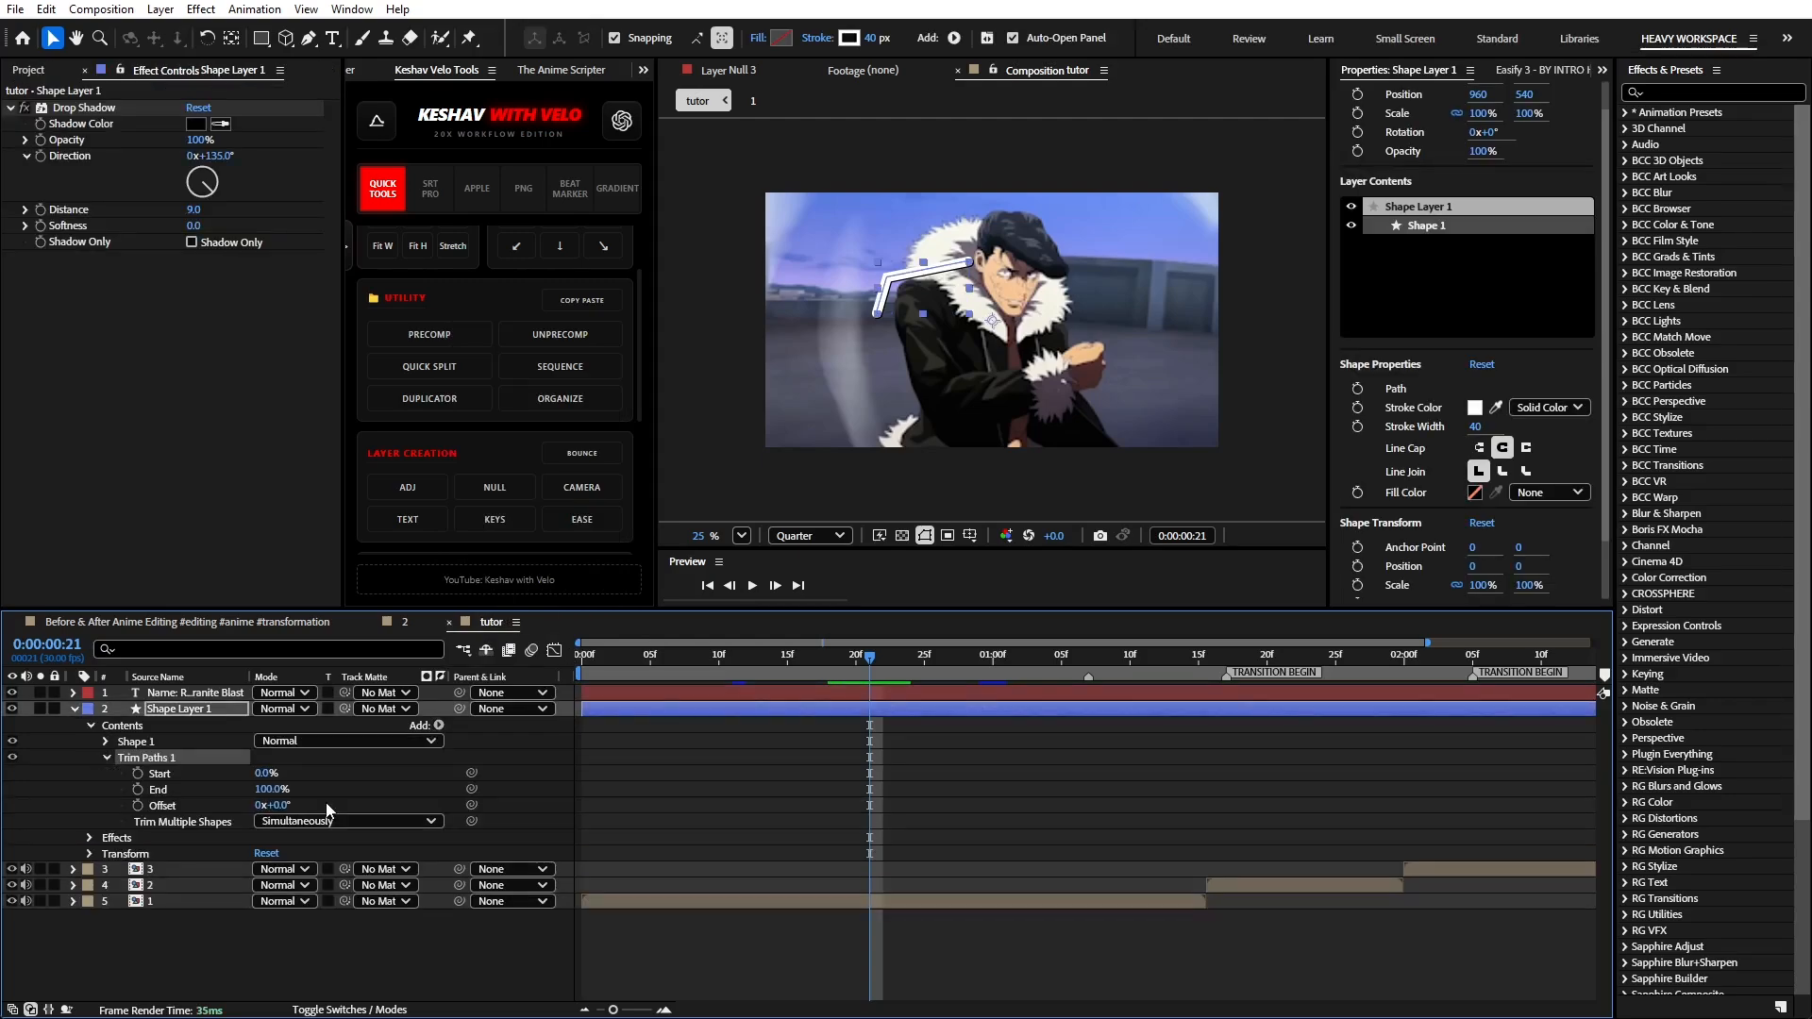
# - Keyframe the line's Trim Paths End at 0% at 0:00:00:21 and 100% at the marker around 0:00:01:07
pyautogui.click(137, 790)
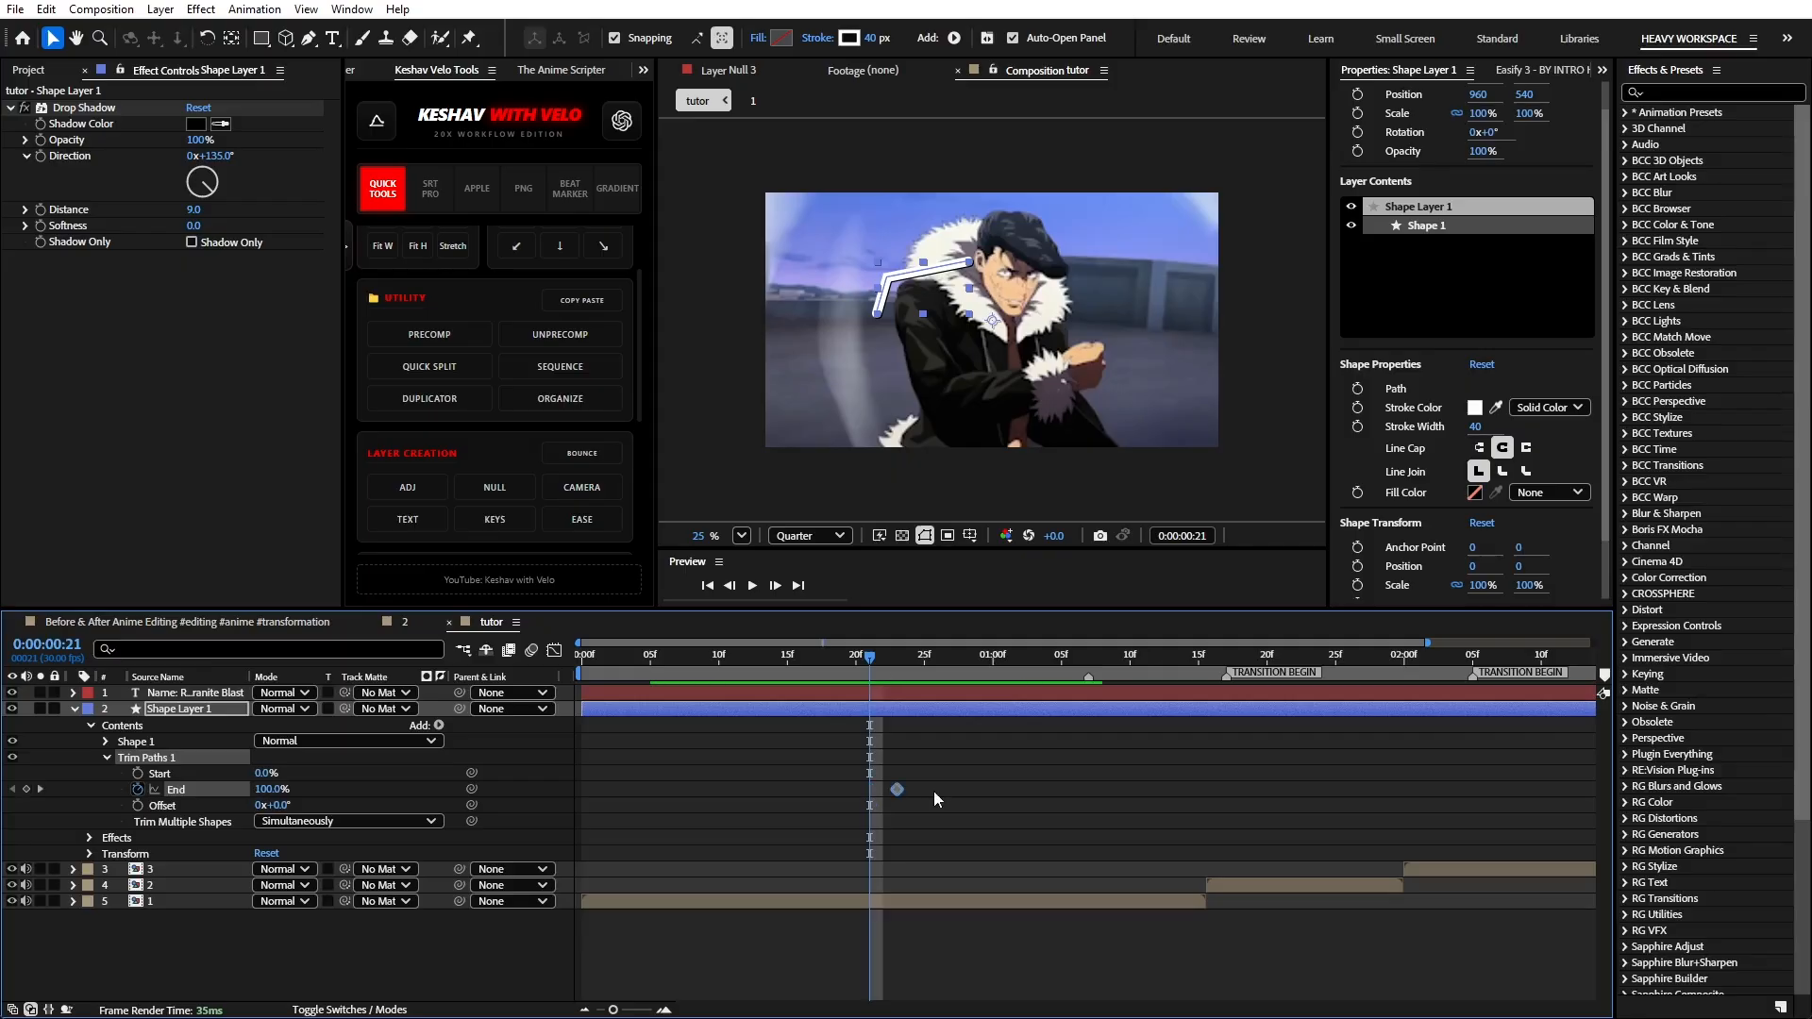
pyautogui.moveTo(897, 790); pyautogui.dragTo(965, 791)
pyautogui.moveTo(269, 789); pyautogui.dragTo(132, 797)
pyautogui.click(918, 827)
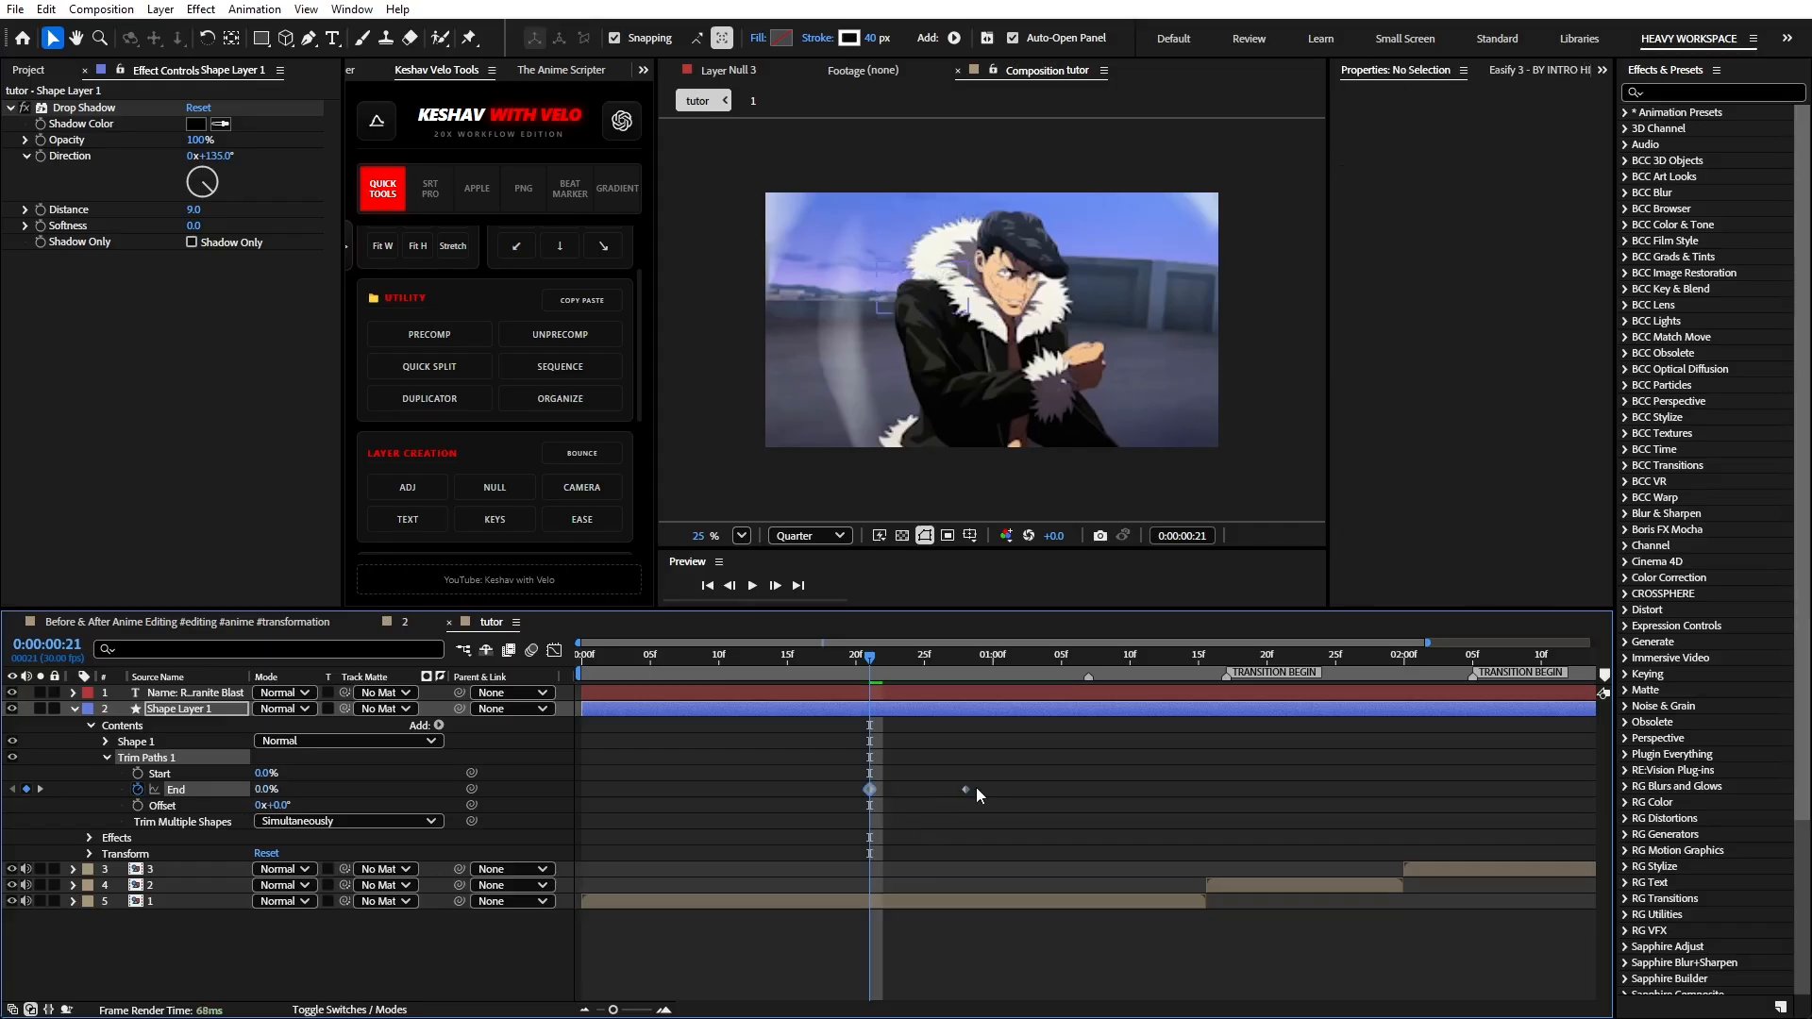
pyautogui.moveTo(965, 789); pyautogui.dragTo(1089, 790)
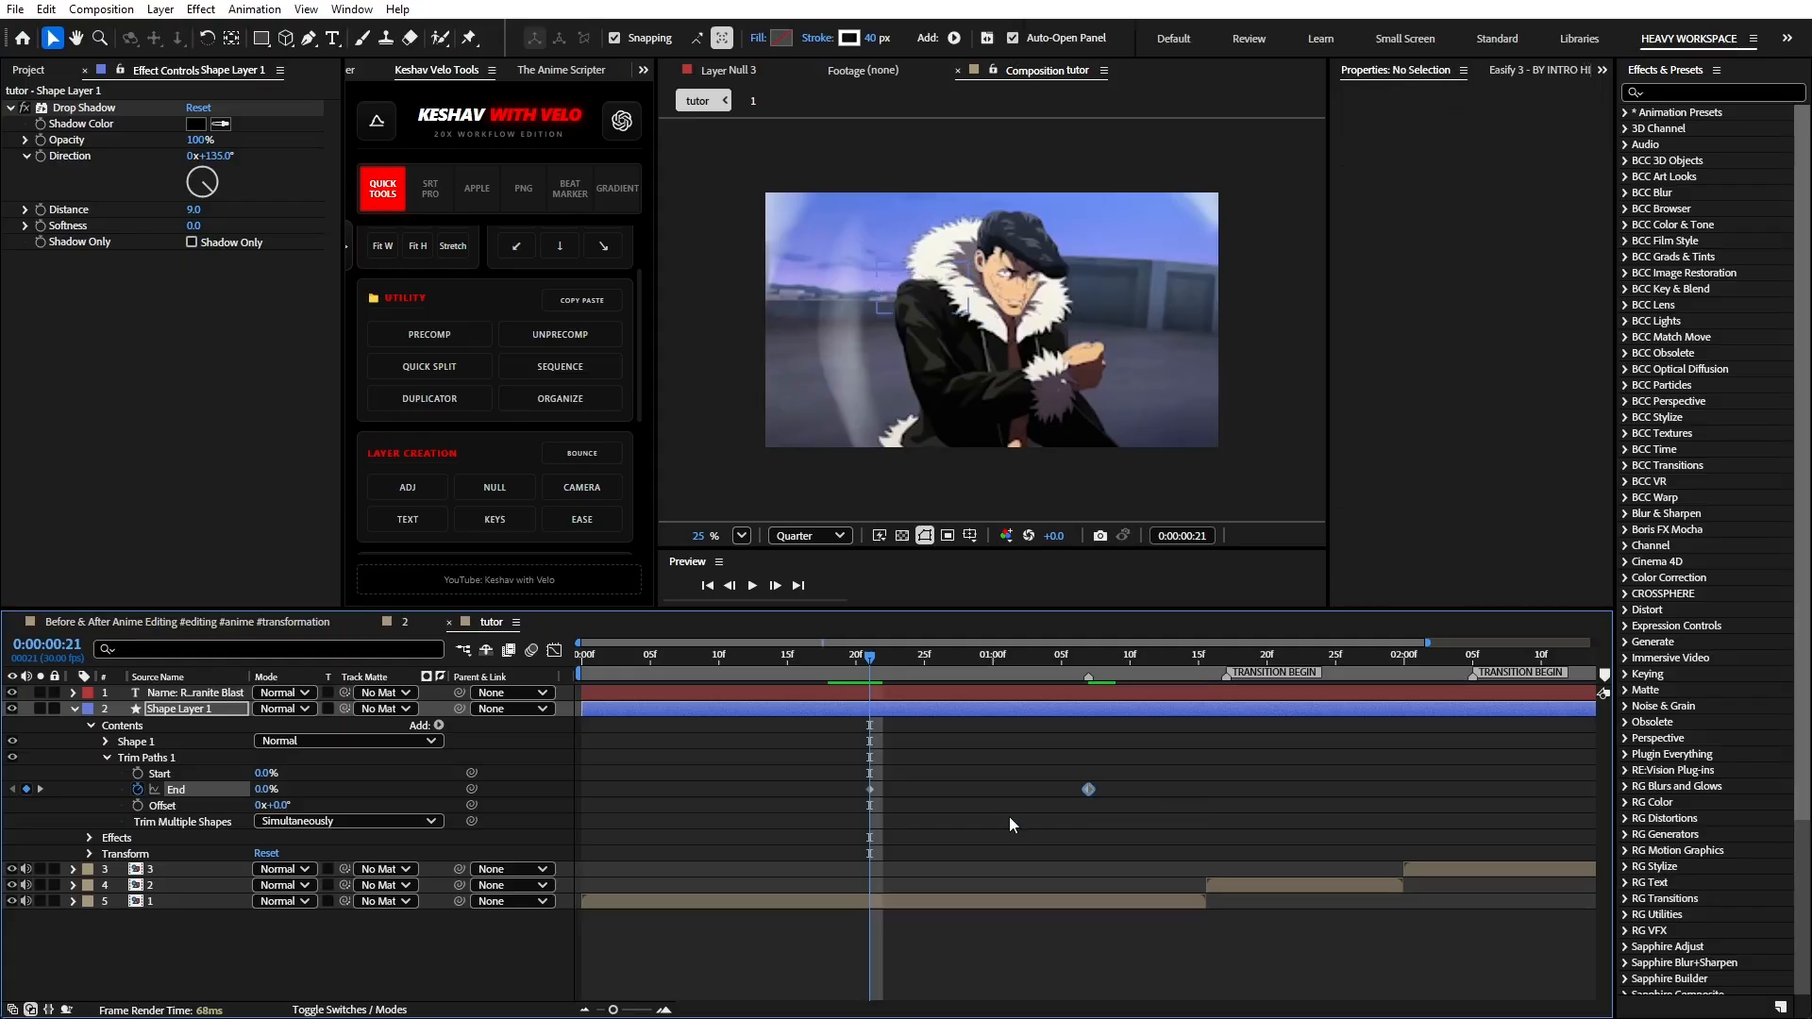
pyautogui.click(1010, 818)
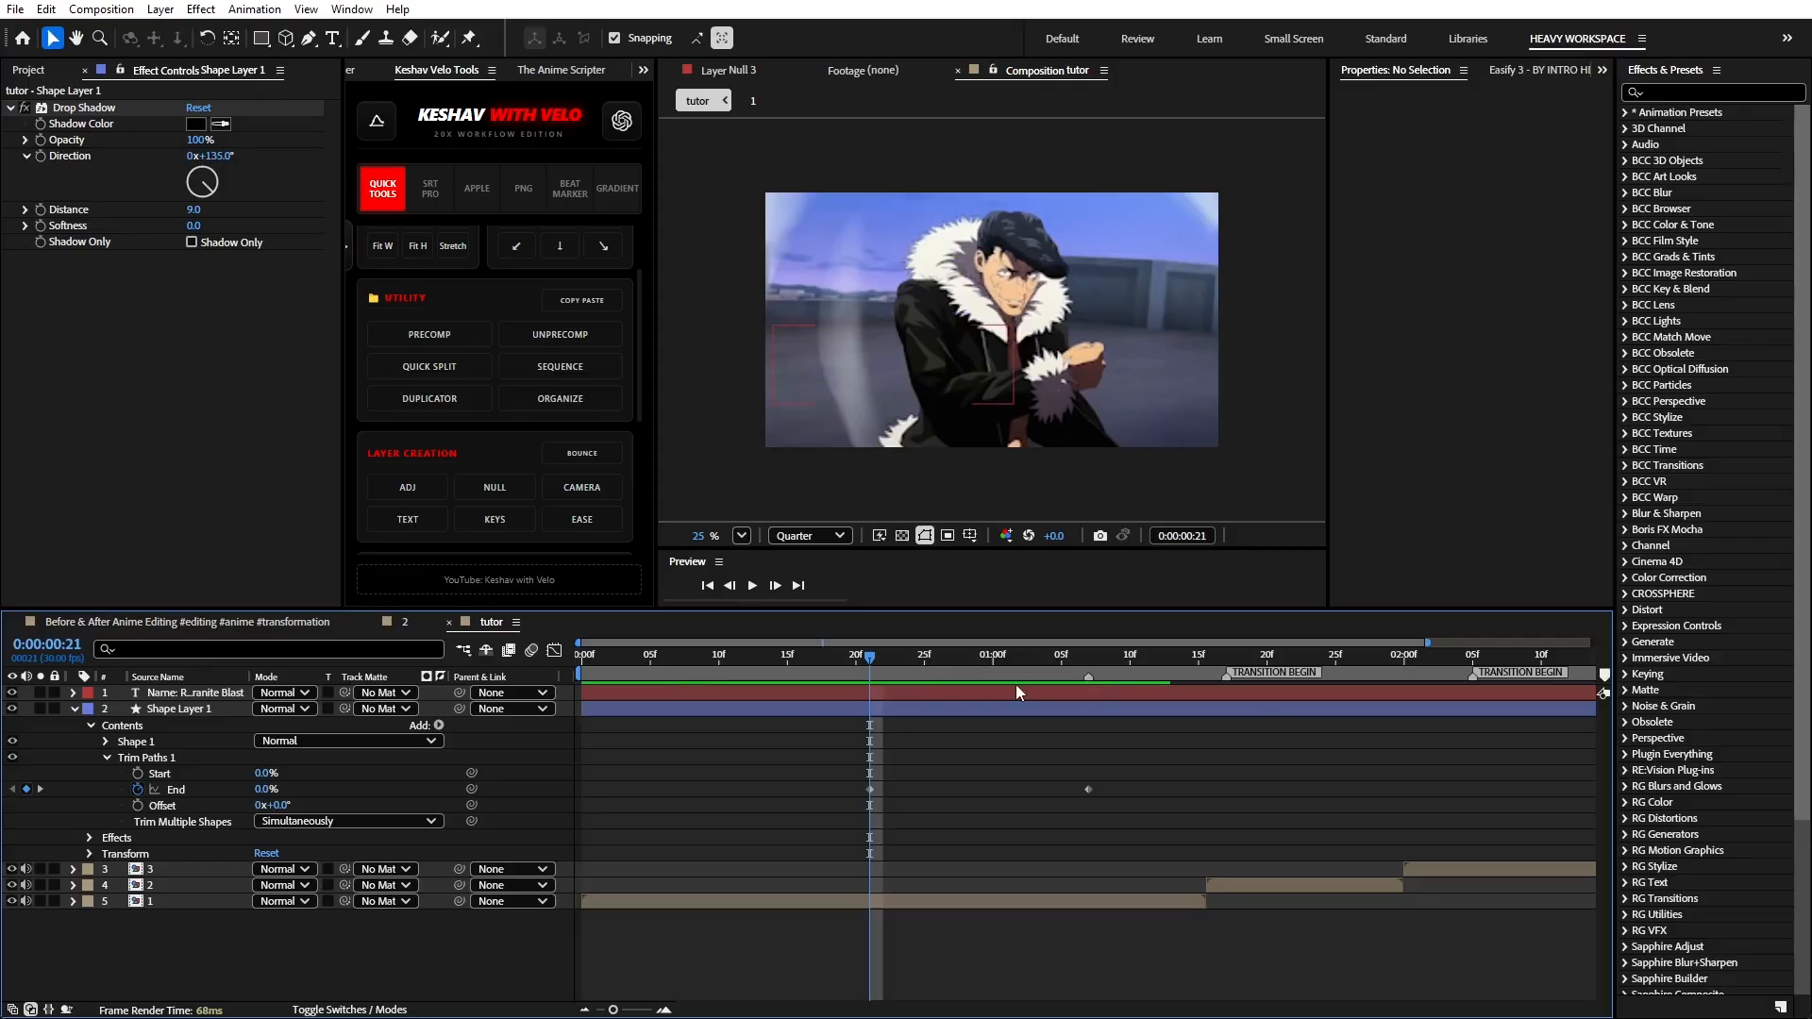
# - Trim clip layer 1 at 0:00:01:14 and pre-compose it, moving all attributes into the new composition
pyautogui.moveTo(888, 661)
pyautogui.mouseDown()
pyautogui.moveTo(1022, 661)
pyautogui.moveTo(1205, 728)
pyautogui.moveTo(1192, 908)
pyautogui.moveTo(1208, 903)
pyautogui.moveTo(1186, 907)
pyautogui.mouseUp()
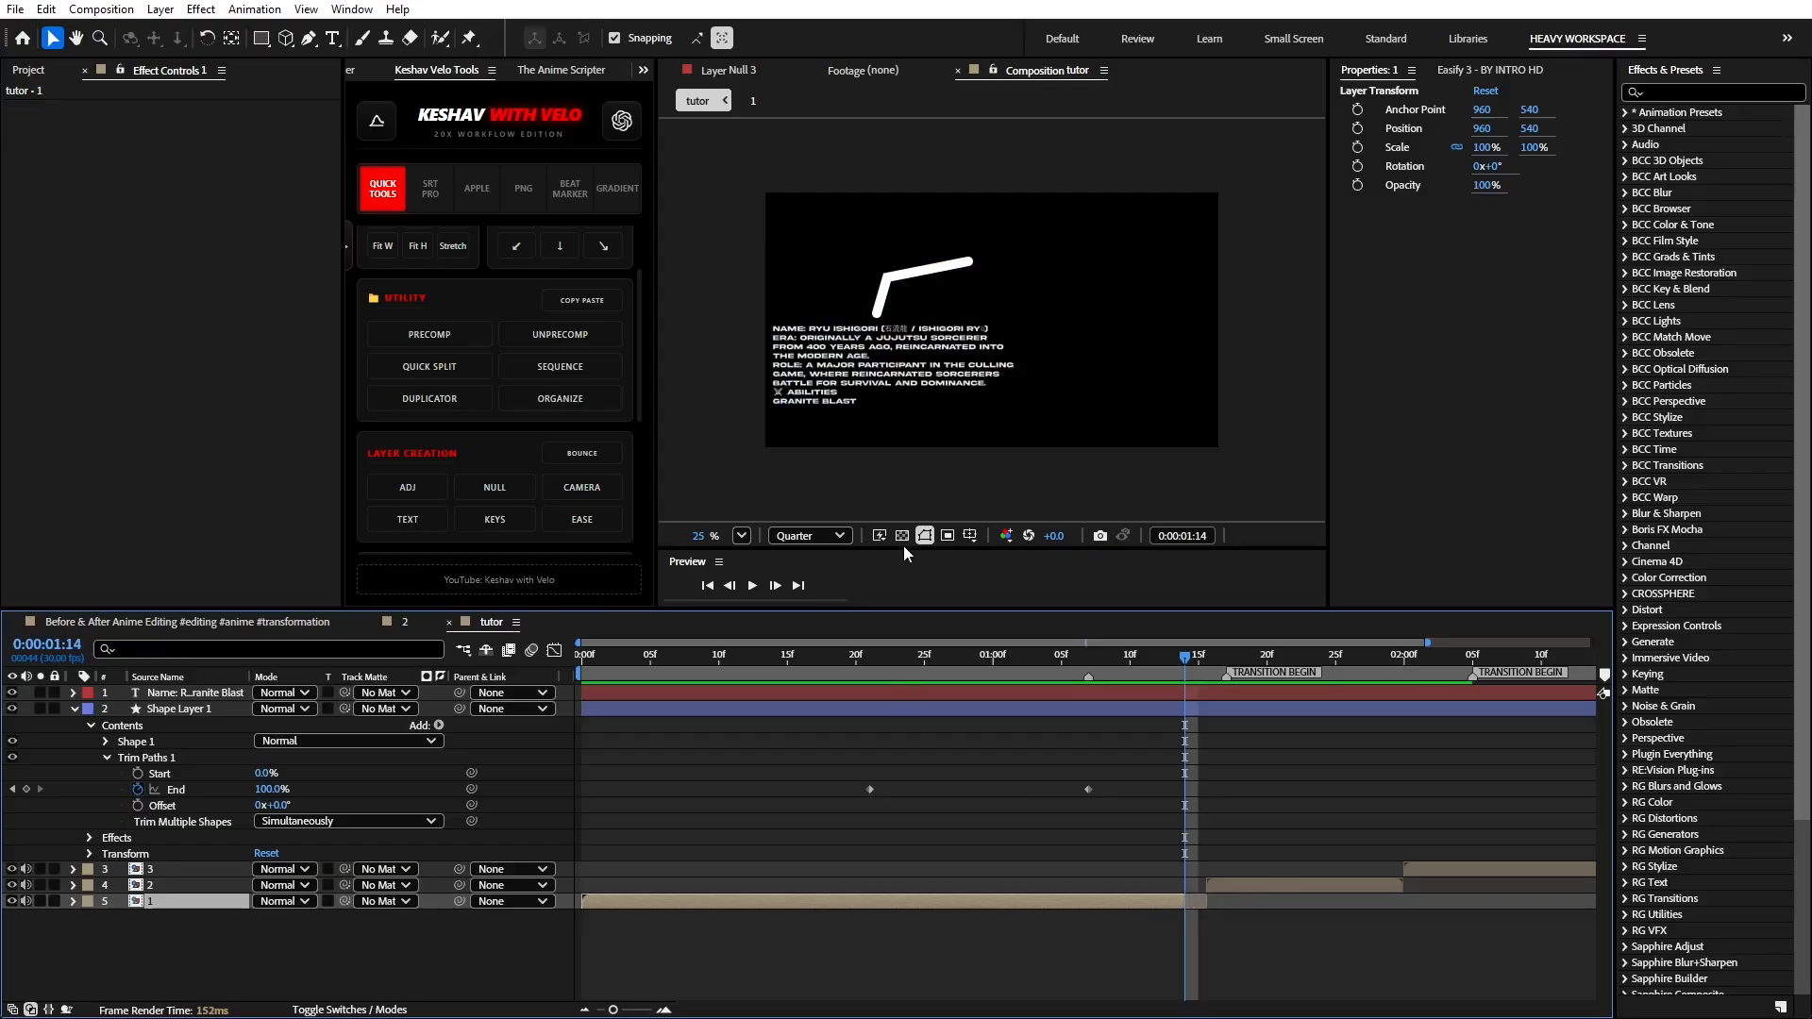
pyautogui.hotkey('ctrl', 'shift', 'c')
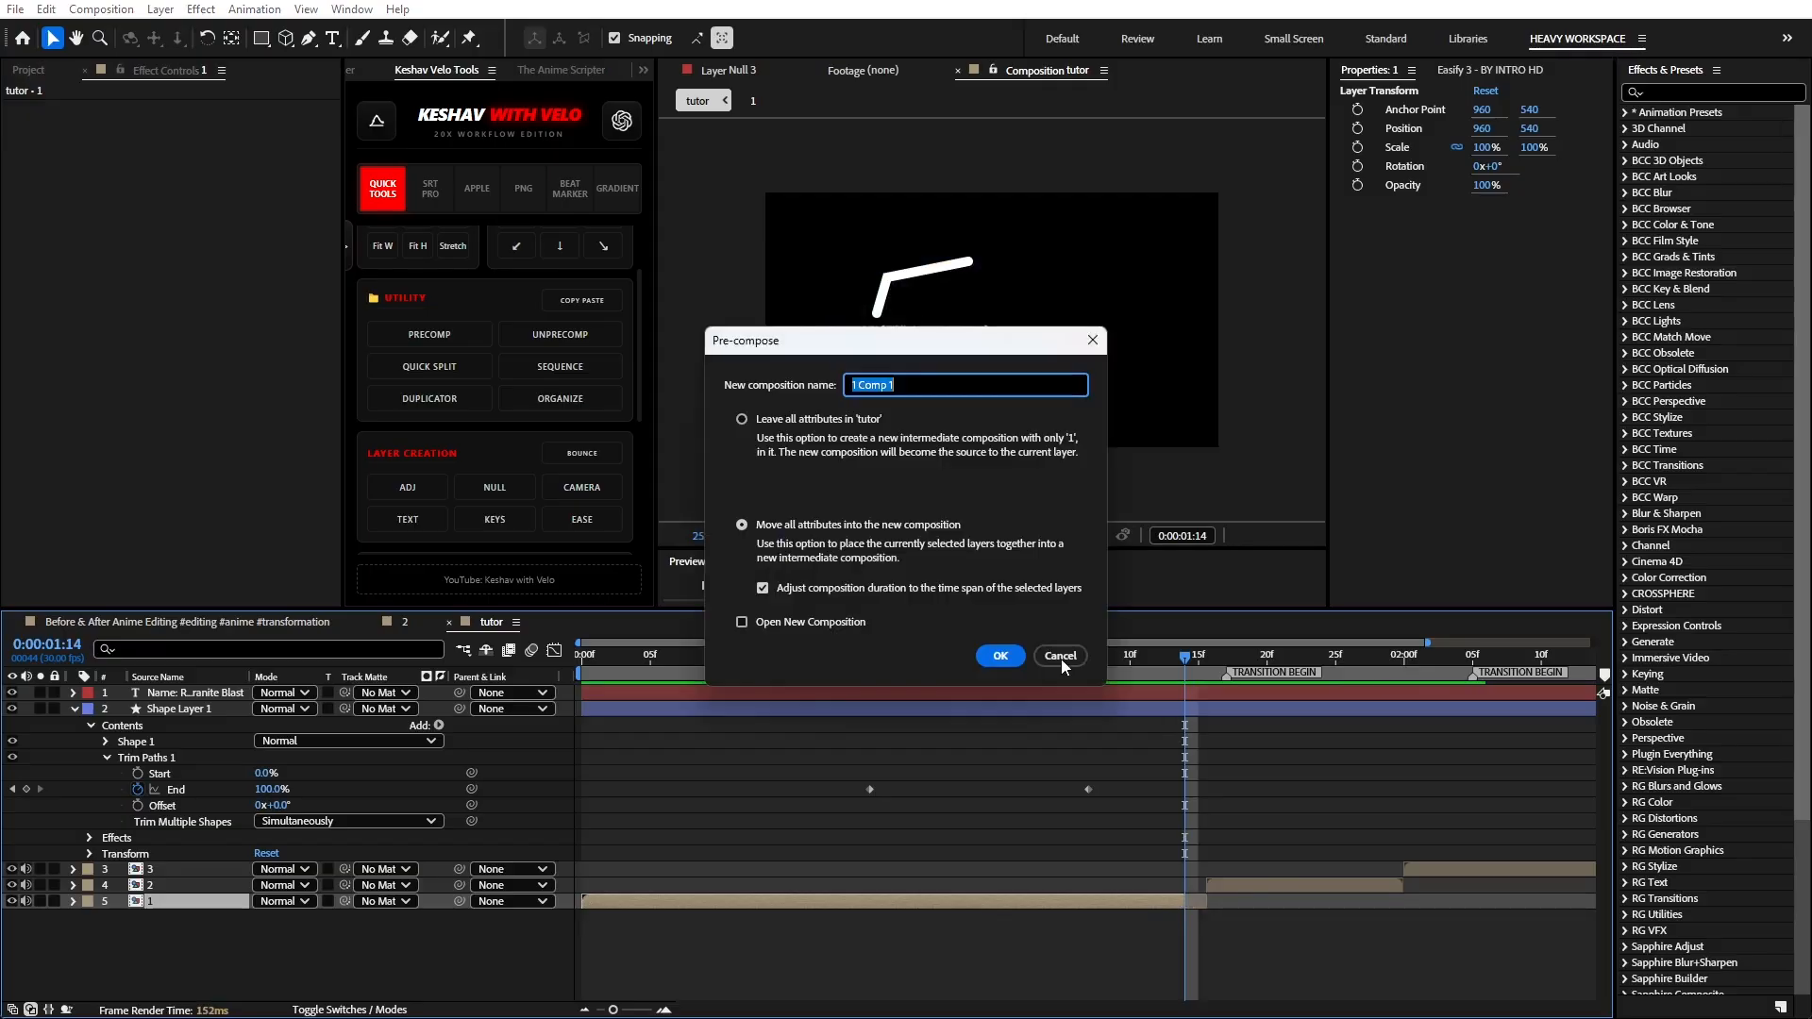
pyautogui.click(1061, 656)
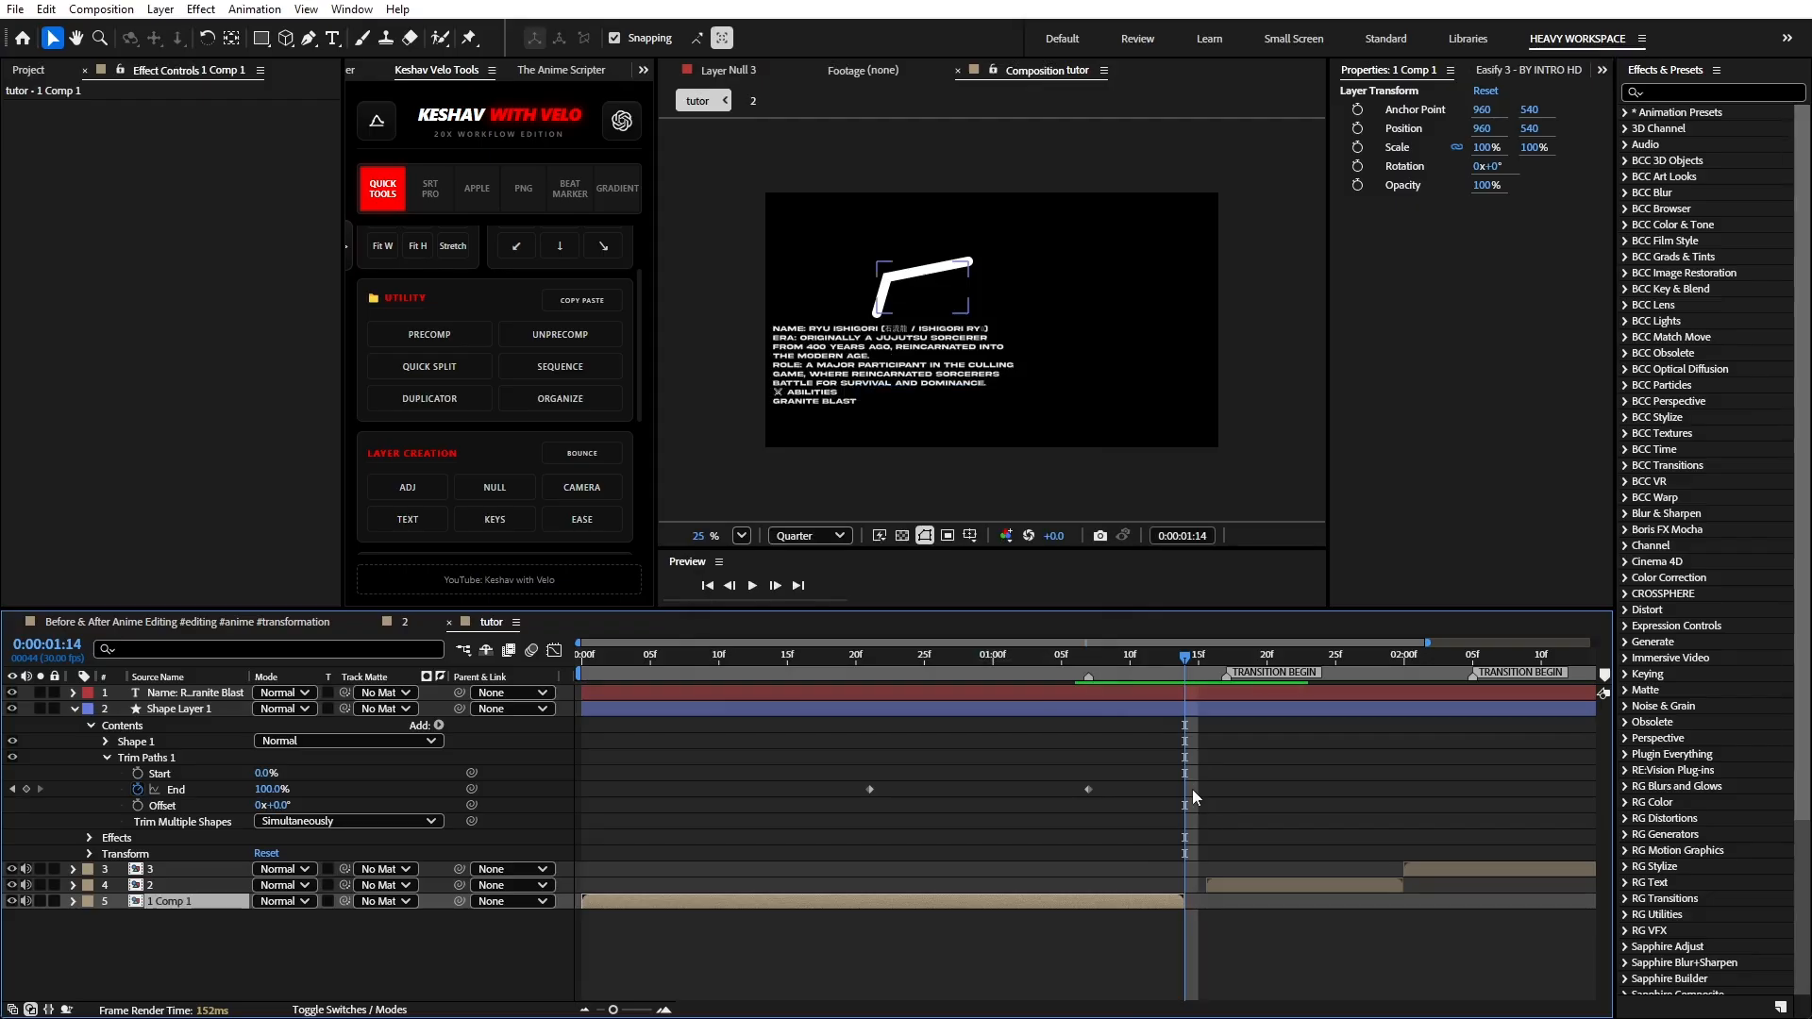
# - Enable time remapping on the pre-composed clip and shift its end keyframe slightly beyond 0:00:01:15, near the start of clip 2
pyautogui.hotkey('ctrl', 'alt', 't')
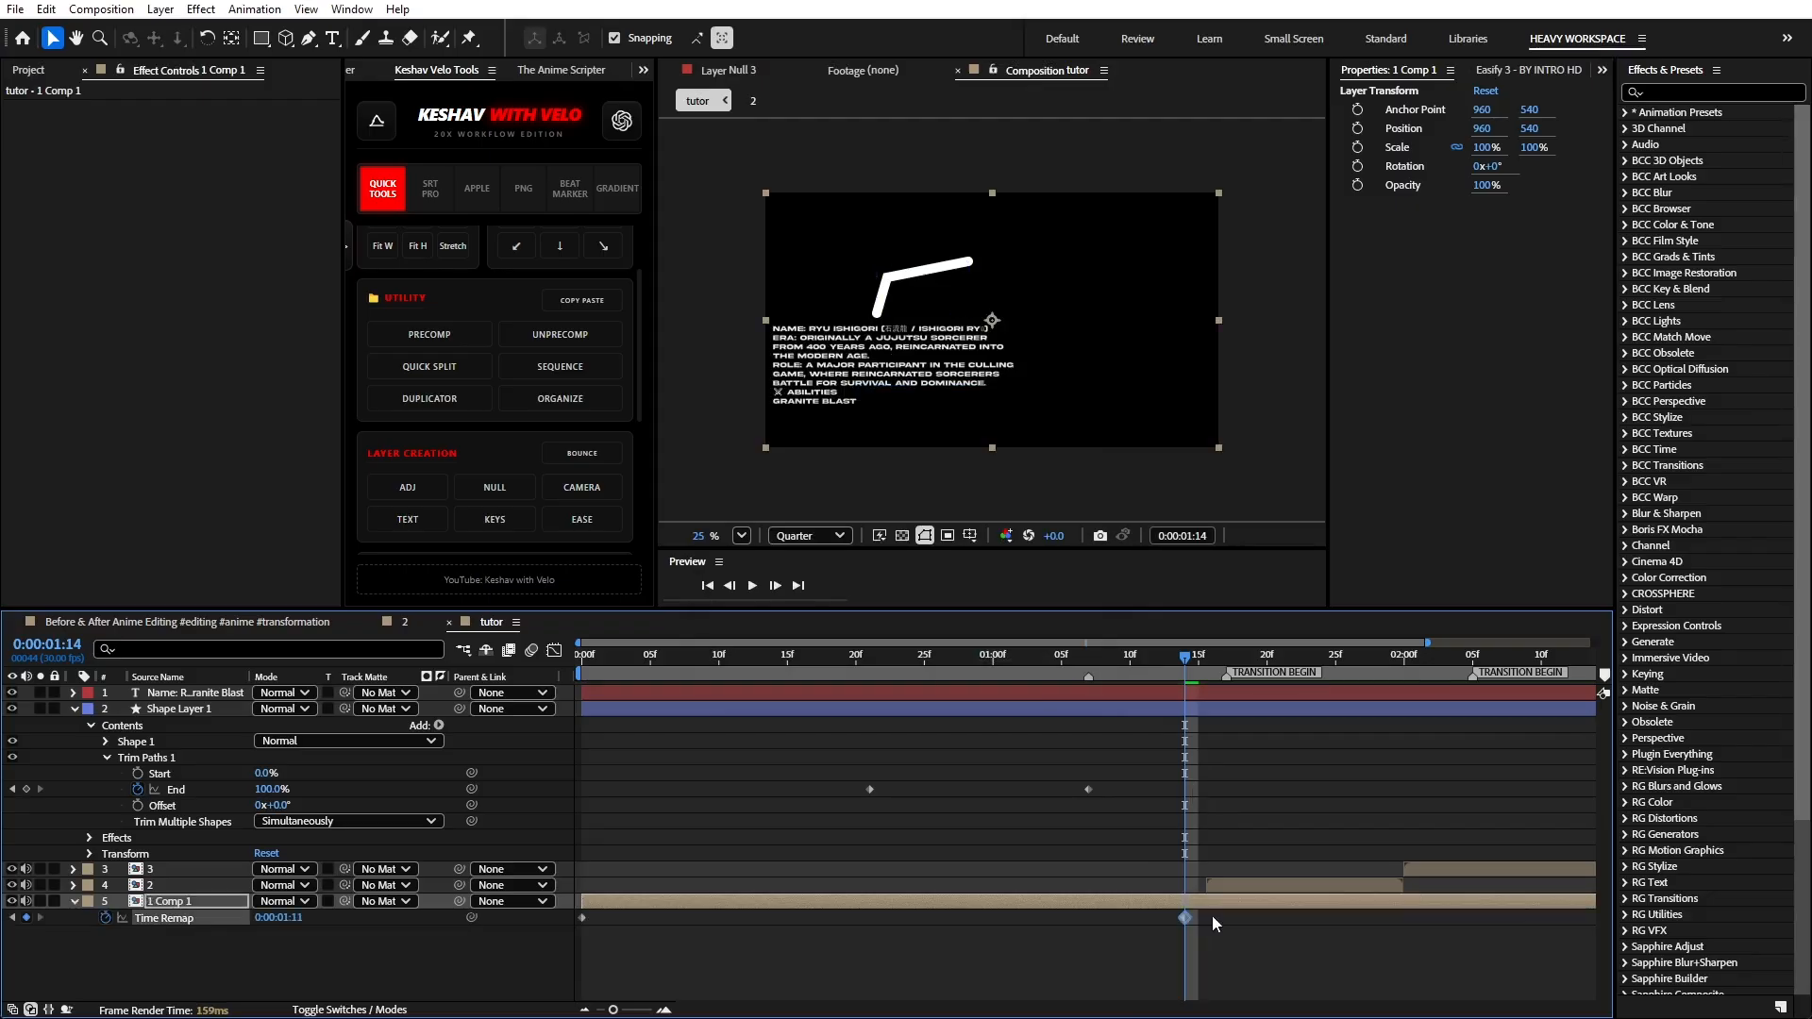
pyautogui.moveTo(1219, 917); pyautogui.dragTo(1187, 917)
pyautogui.moveTo(1200, 917); pyautogui.dragTo(1212, 919)
# - Trim the end of the time-remapped clip layer at 0:00:01:15
pyautogui.click(1200, 673)
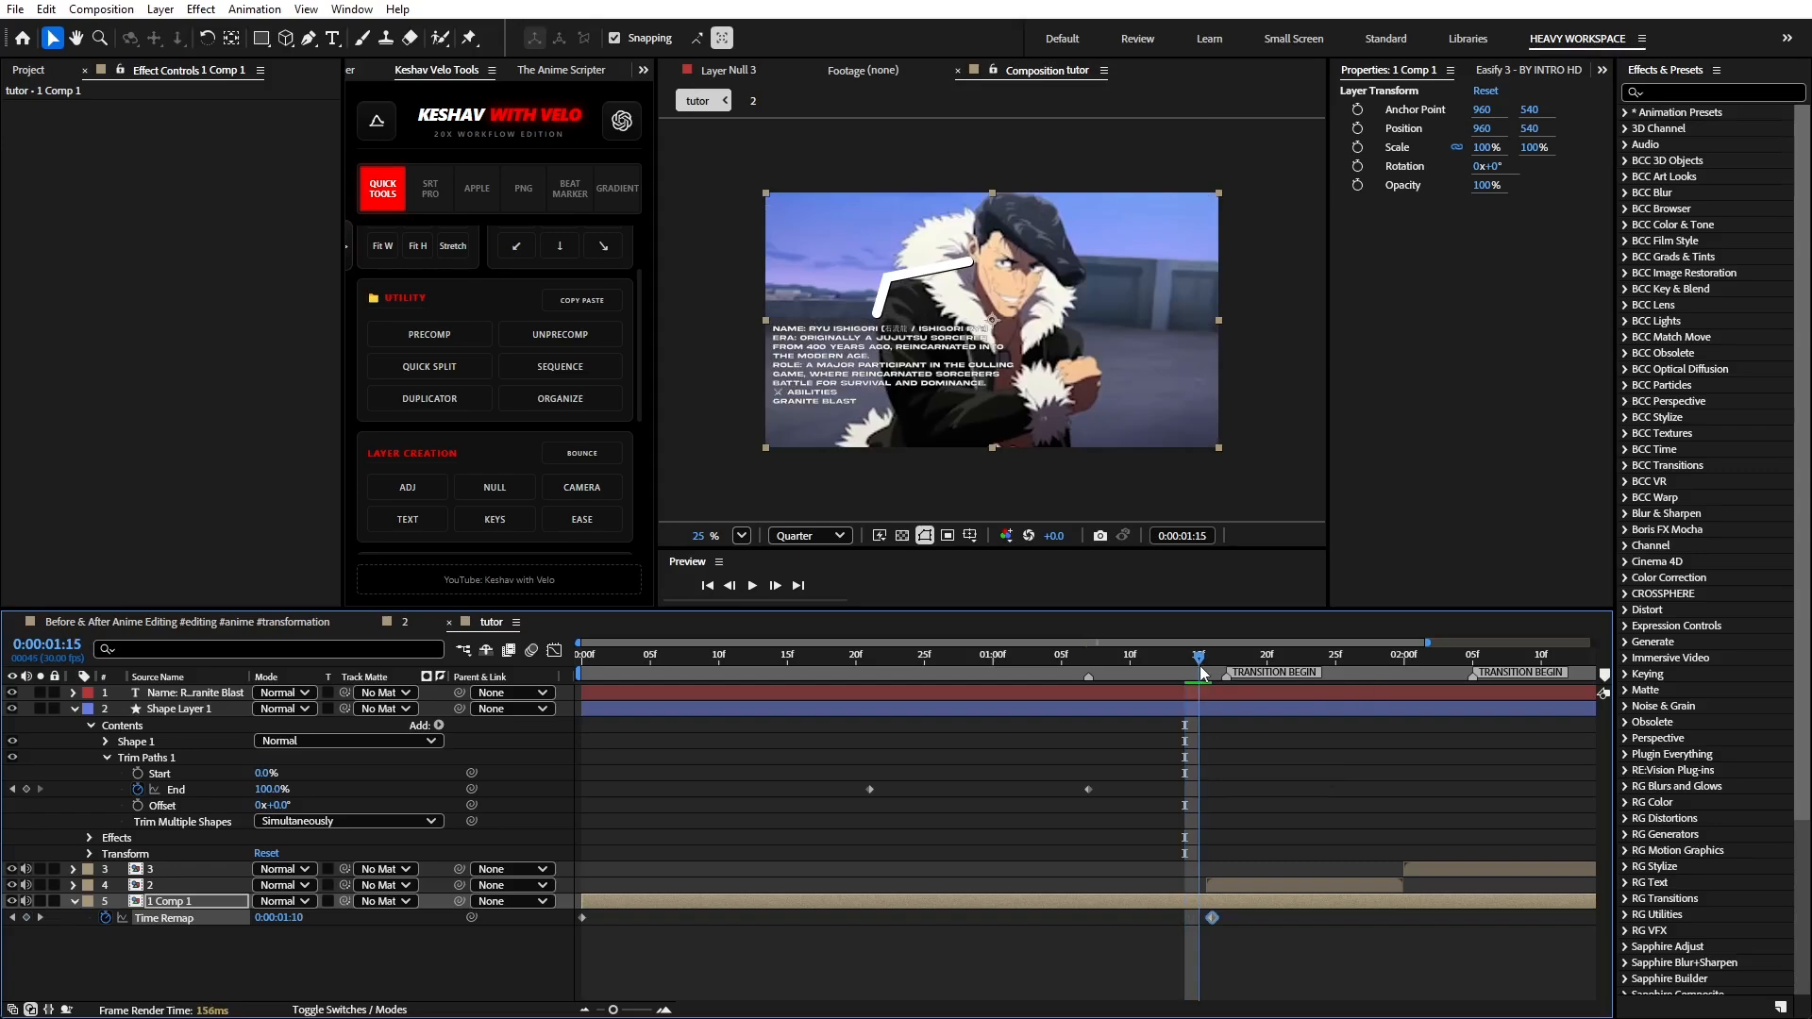
pyautogui.moveTo(1204, 674); pyautogui.dragTo(1198, 674)
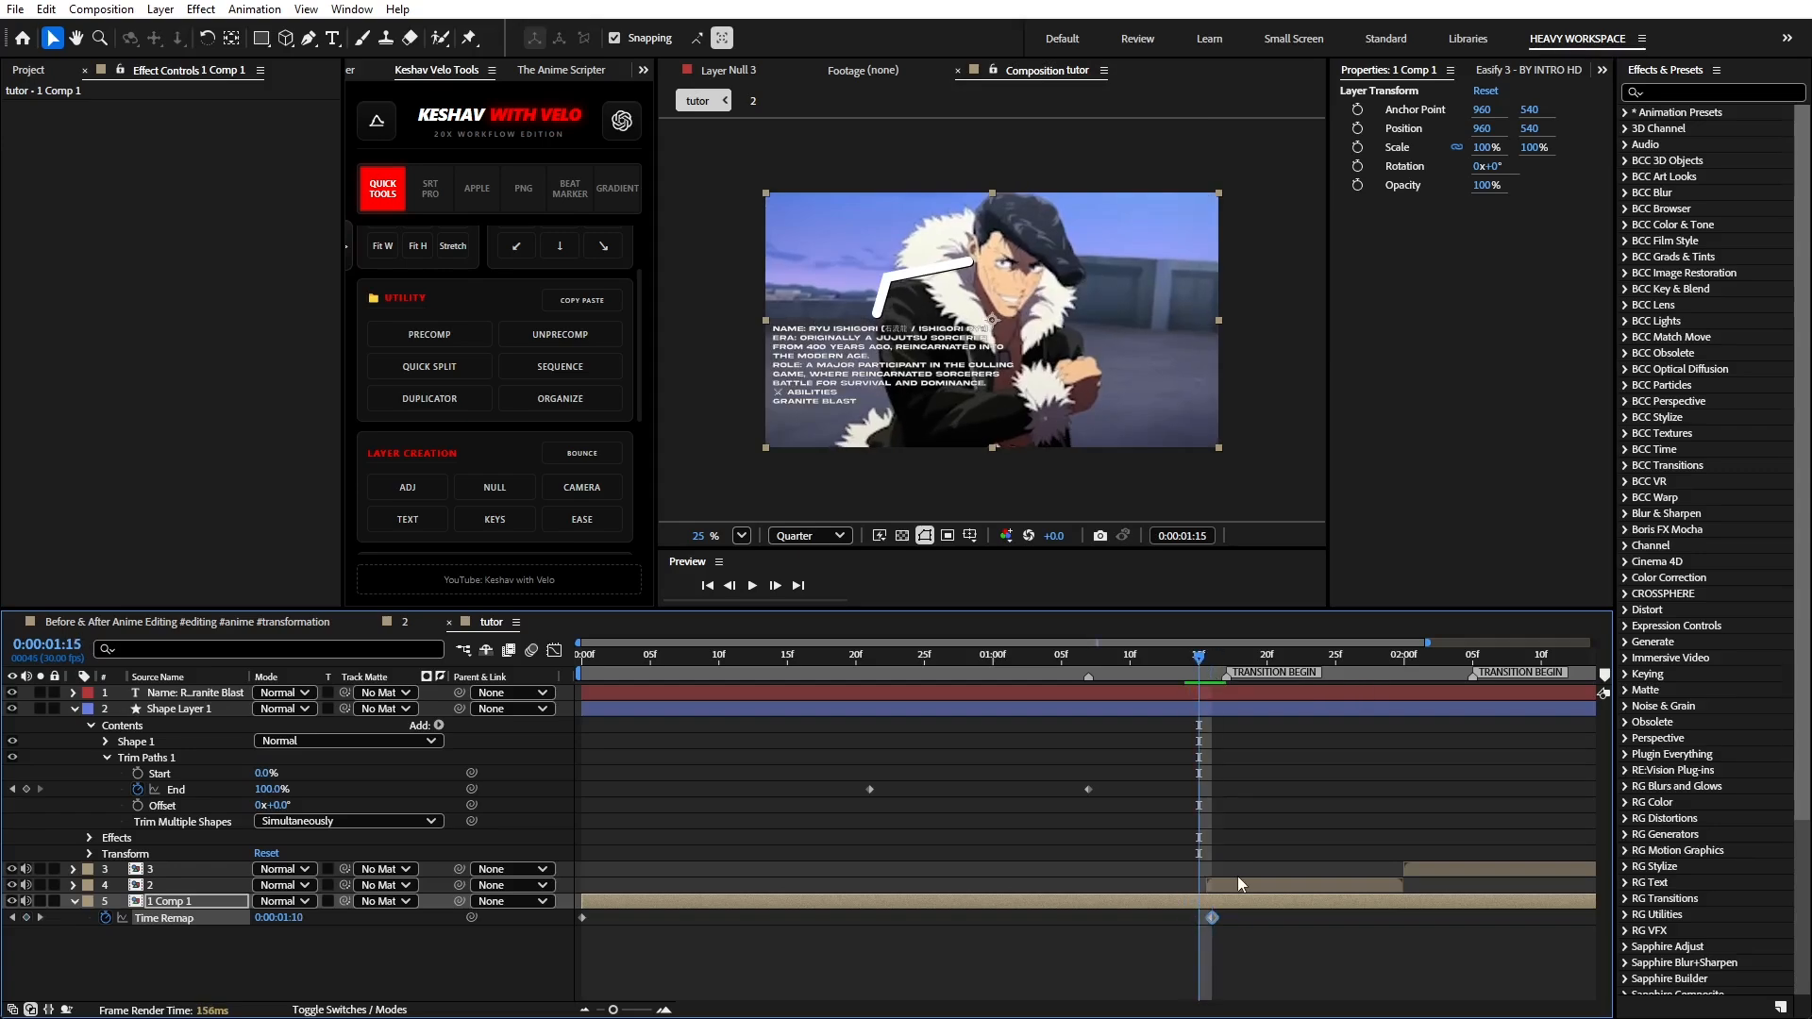
pyautogui.hotkey('alt', ']')
pyautogui.hotkey('ctrl', 'shift', 'r')
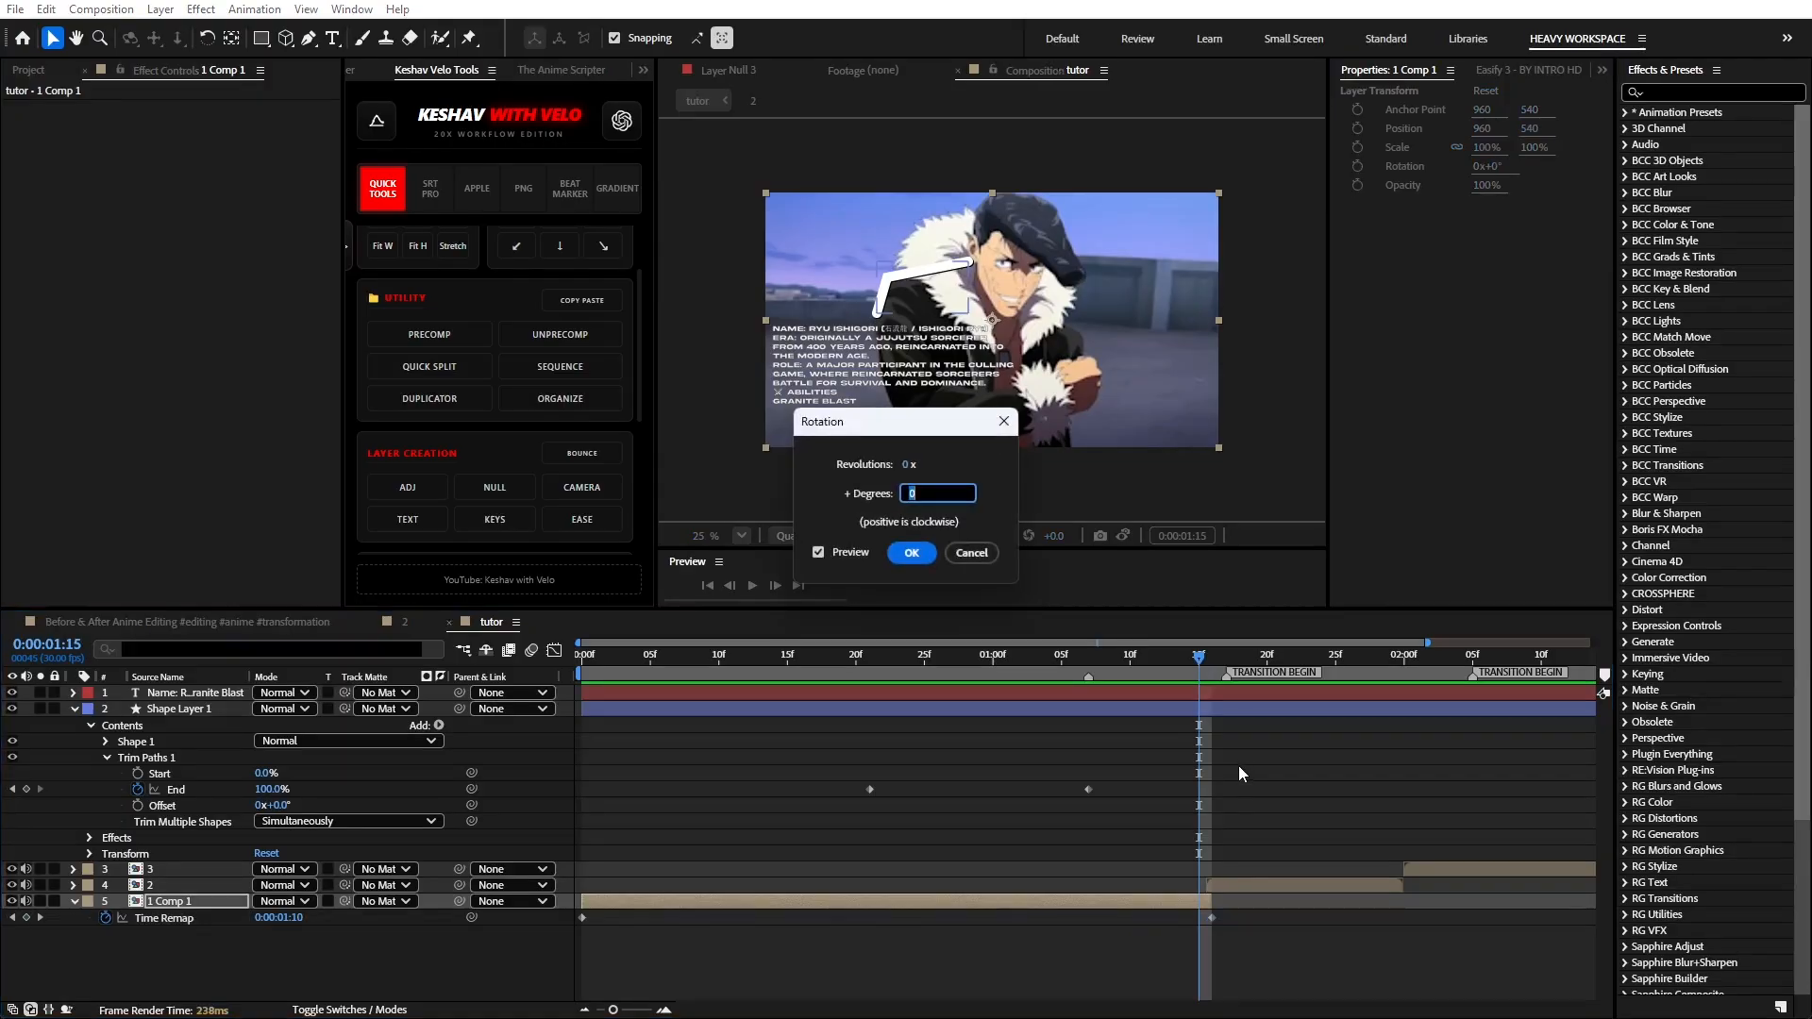
pyautogui.press('Escape')
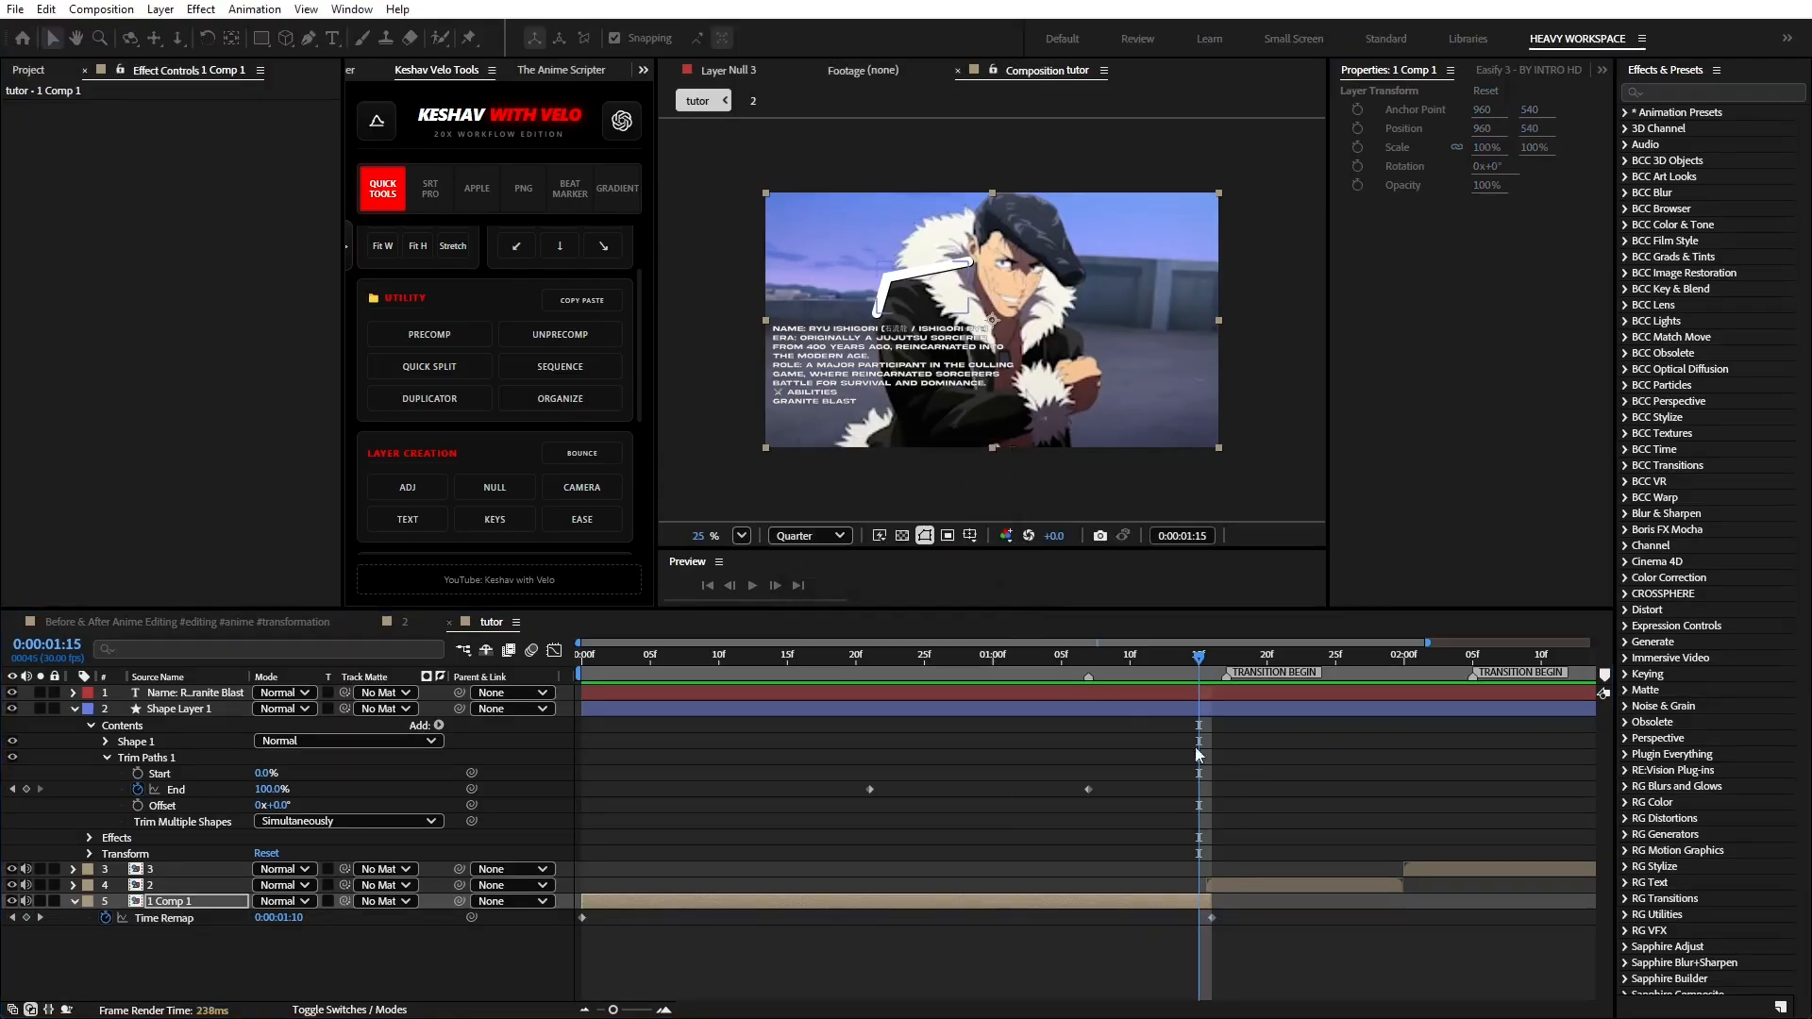
# - Trim the ends of the summary text layer and Shape Layer 1 at 0:00:01:15
pyautogui.click(1188, 708)
pyautogui.doubleClick(1190, 695)
pyautogui.keyDown('shift'); pyautogui.click(1198, 710); pyautogui.keyUp('shift')
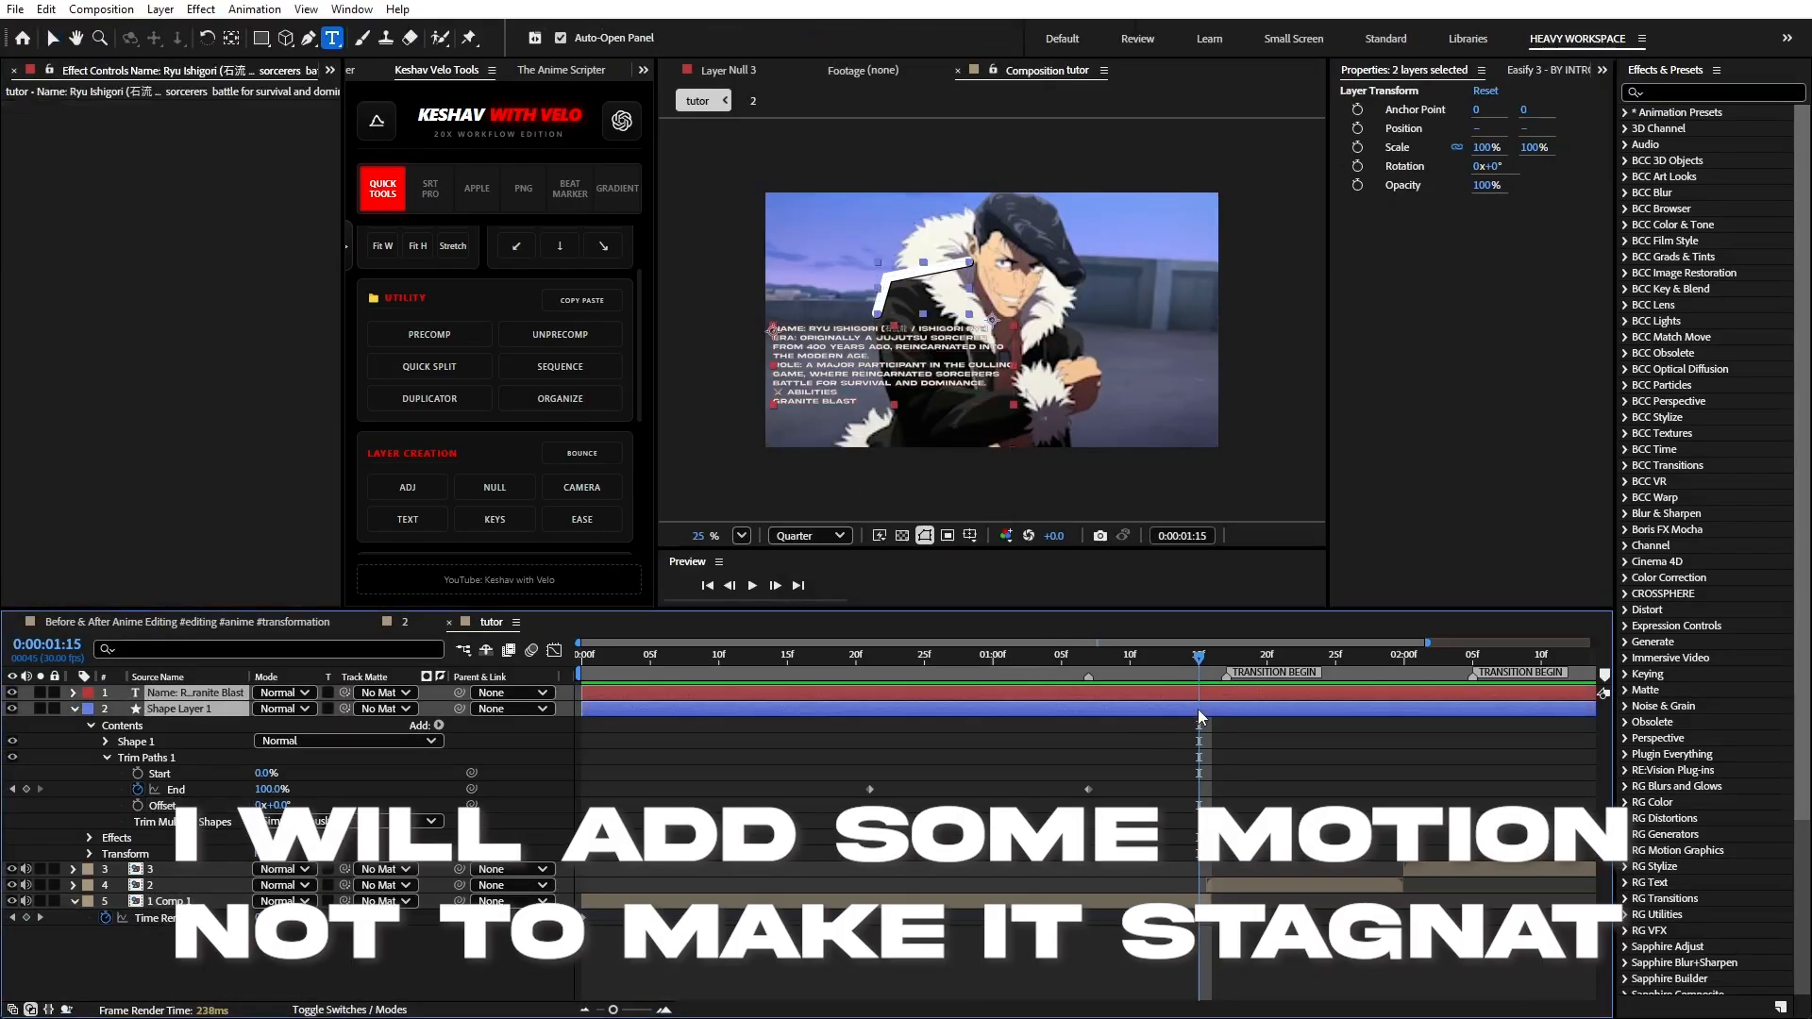
pyautogui.hotkey('alt', ']')
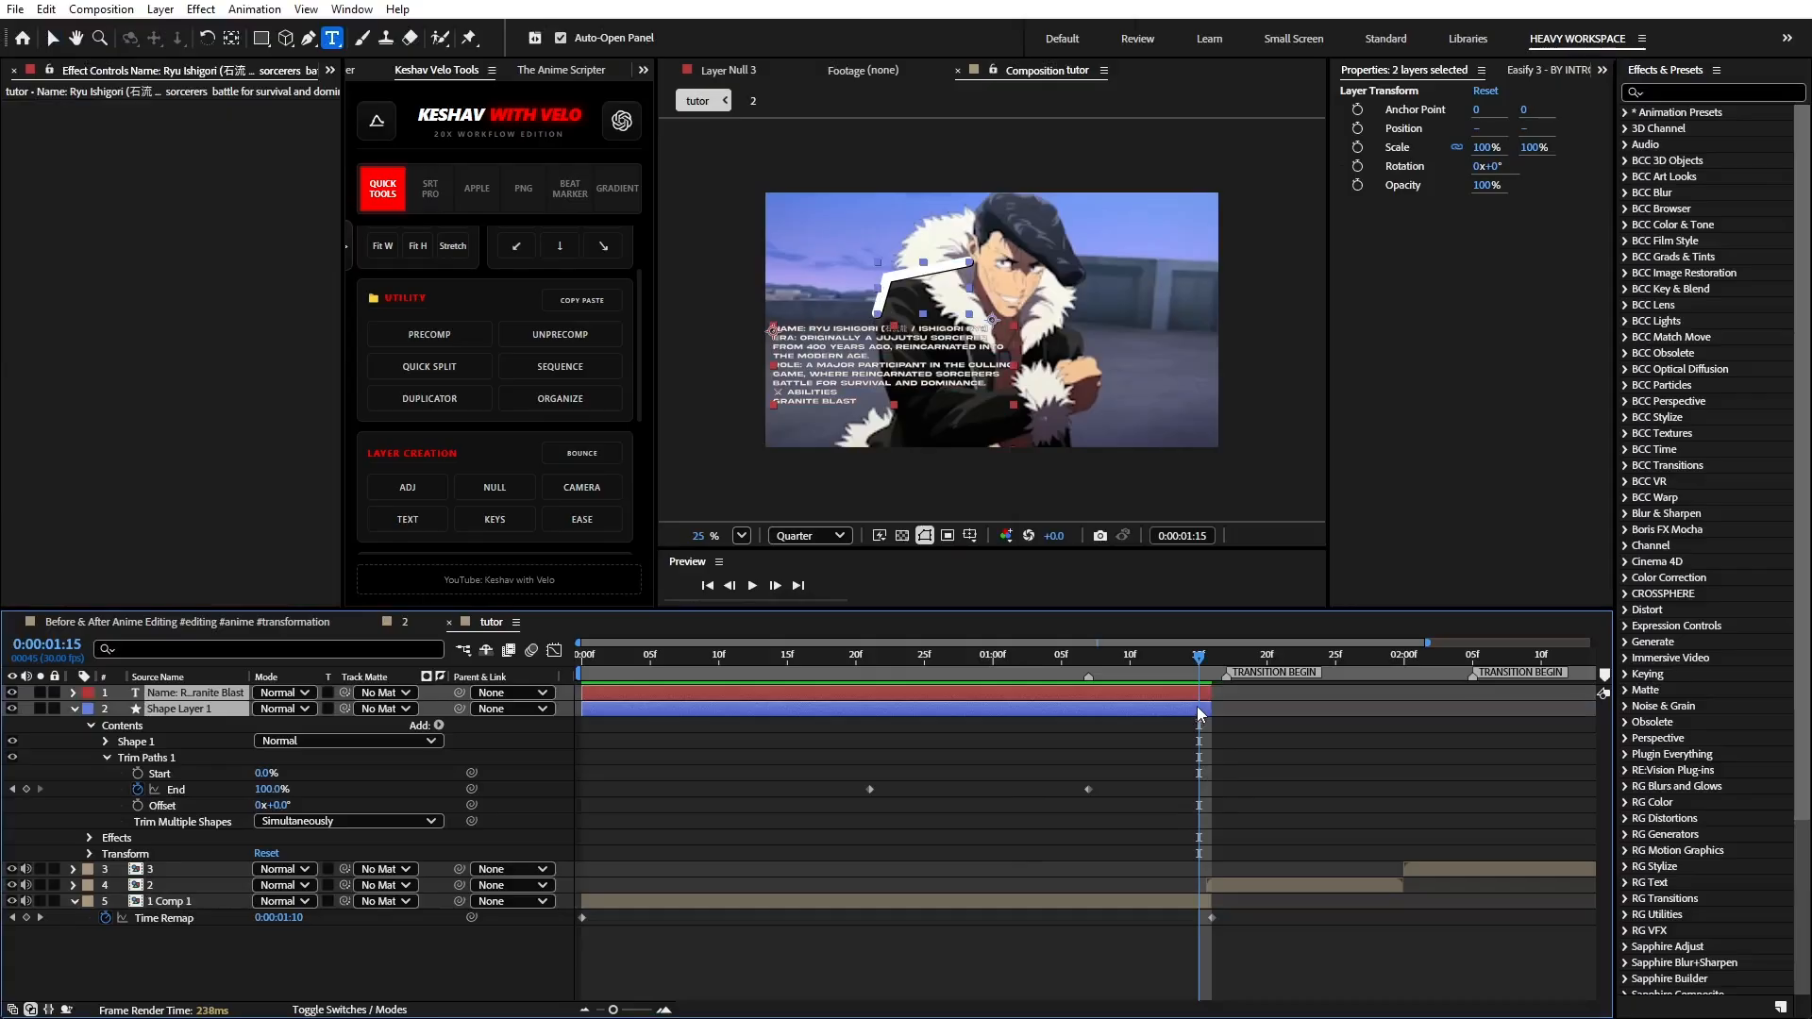
# - Move the summary text and shape layers below clips 2 and 3, and collapse the properties of all layers
pyautogui.moveTo(200, 693); pyautogui.dragTo(253, 897)
pyautogui.press('F2')
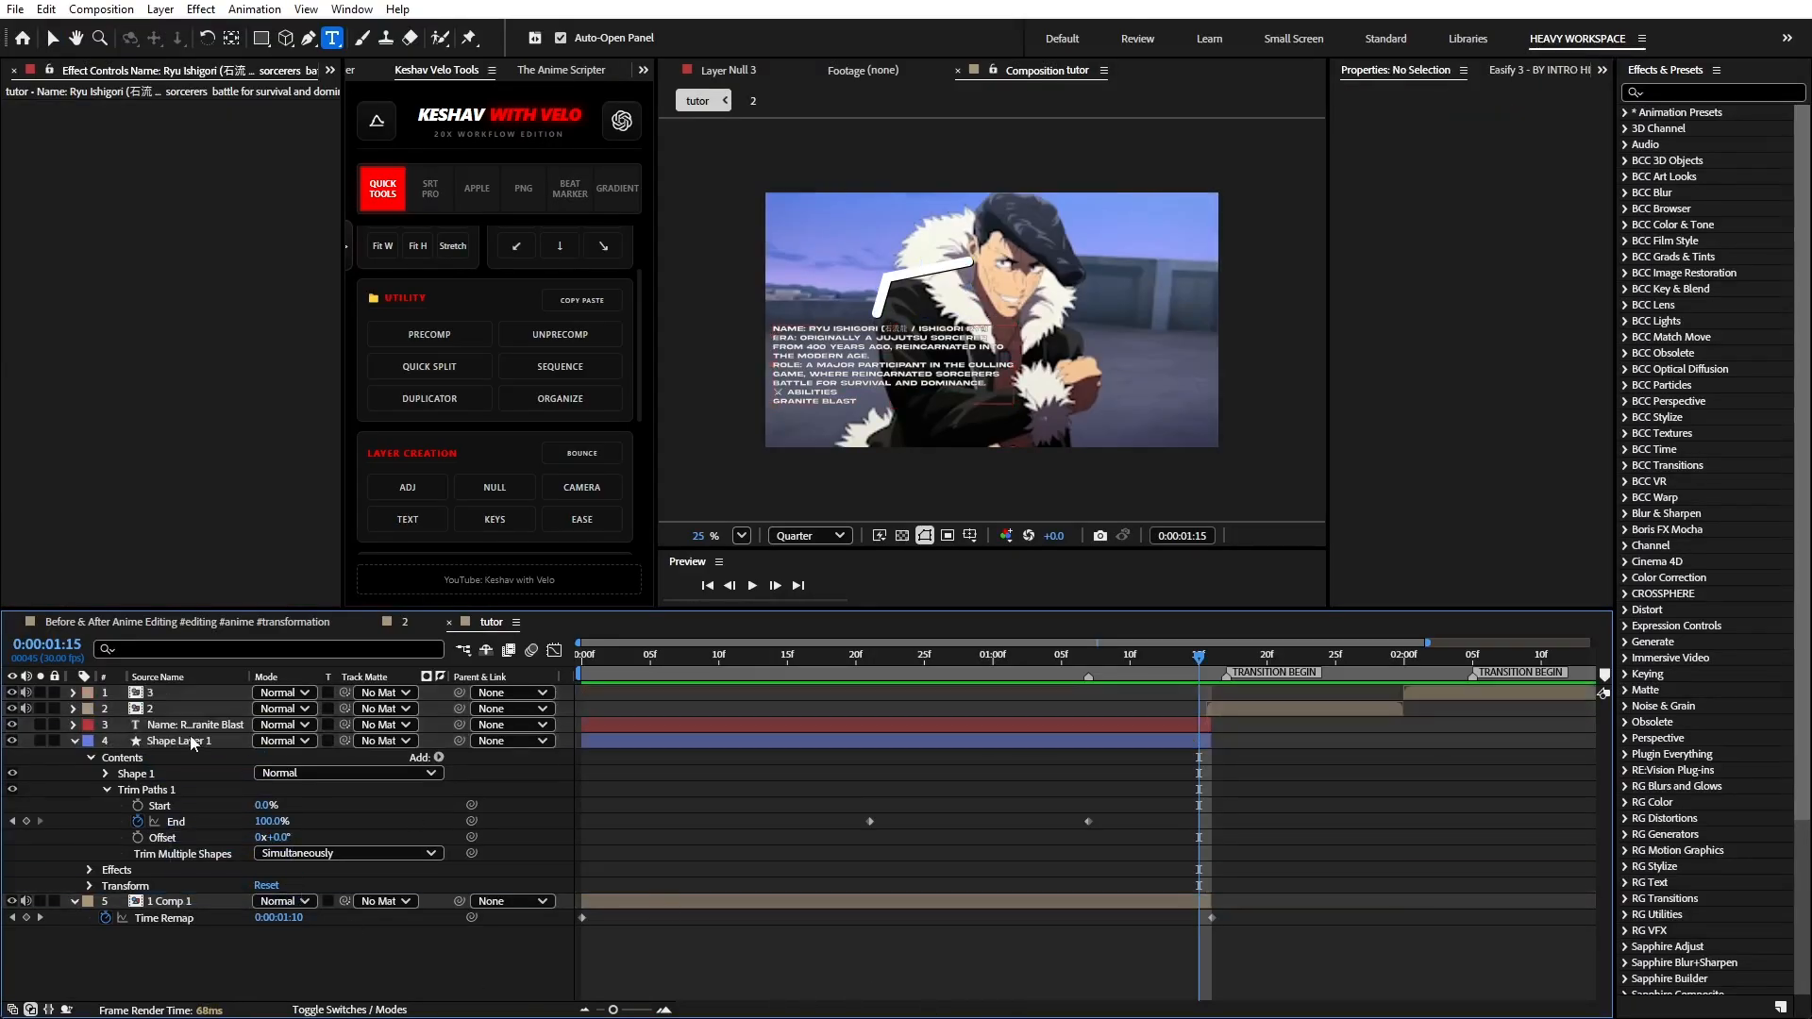
pyautogui.hotkey('ctrl', 'a')
pyautogui.press('pageup')
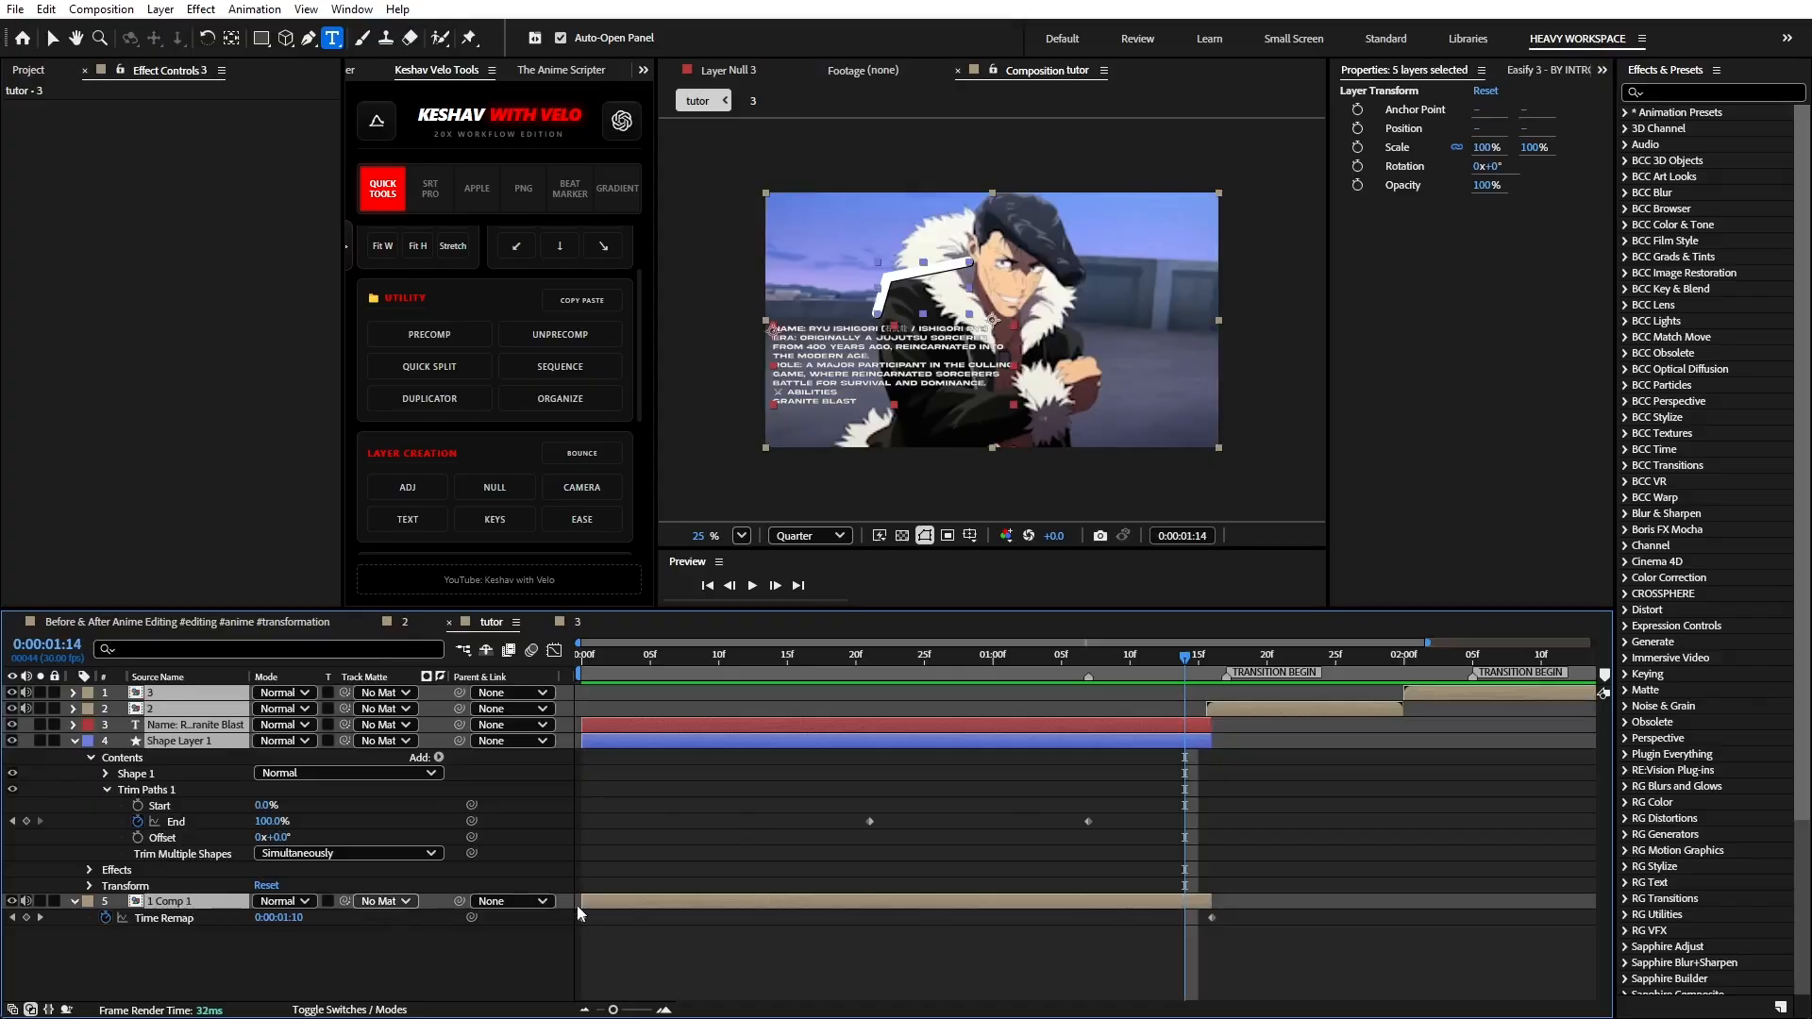
pyautogui.hotkey('ctrl', '`')
pyautogui.click(1003, 925)
# - Create a null for the pre-composed clip, place it above the summary text layer, and parent the text and shape layers to it
pyautogui.moveTo(1176, 659); pyautogui.dragTo(1061, 716)
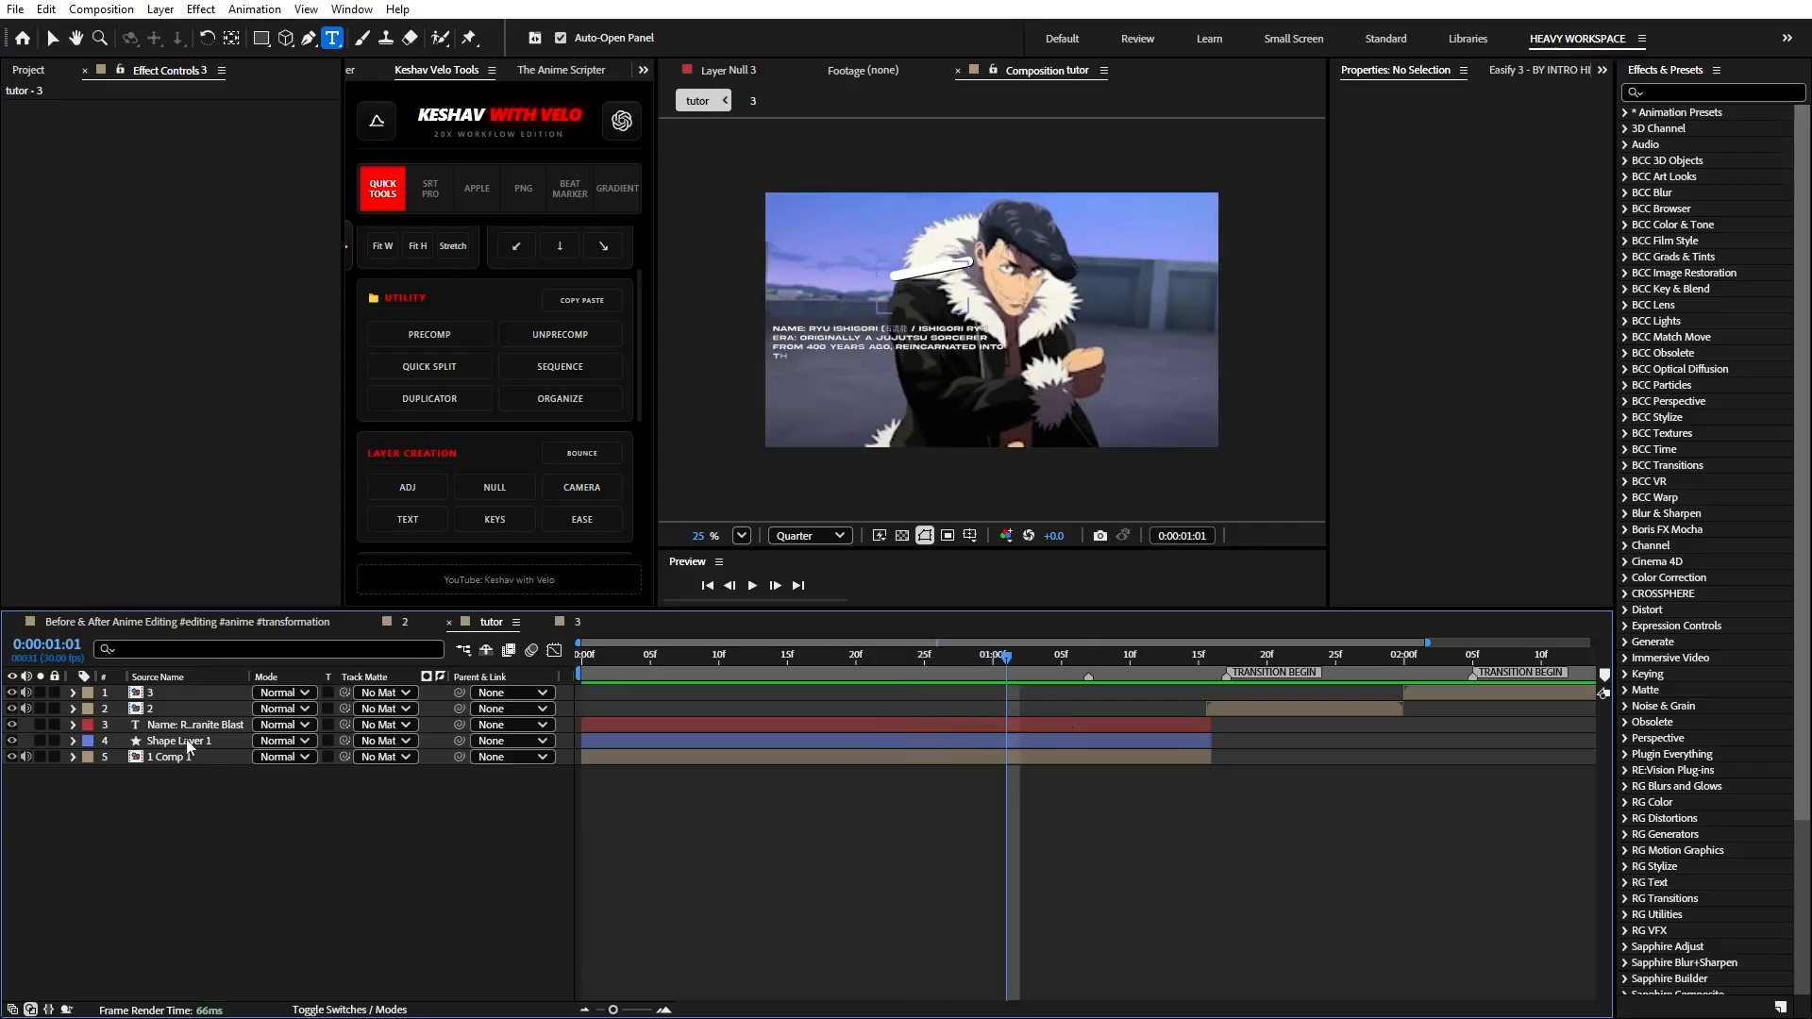
pyautogui.click(700, 759)
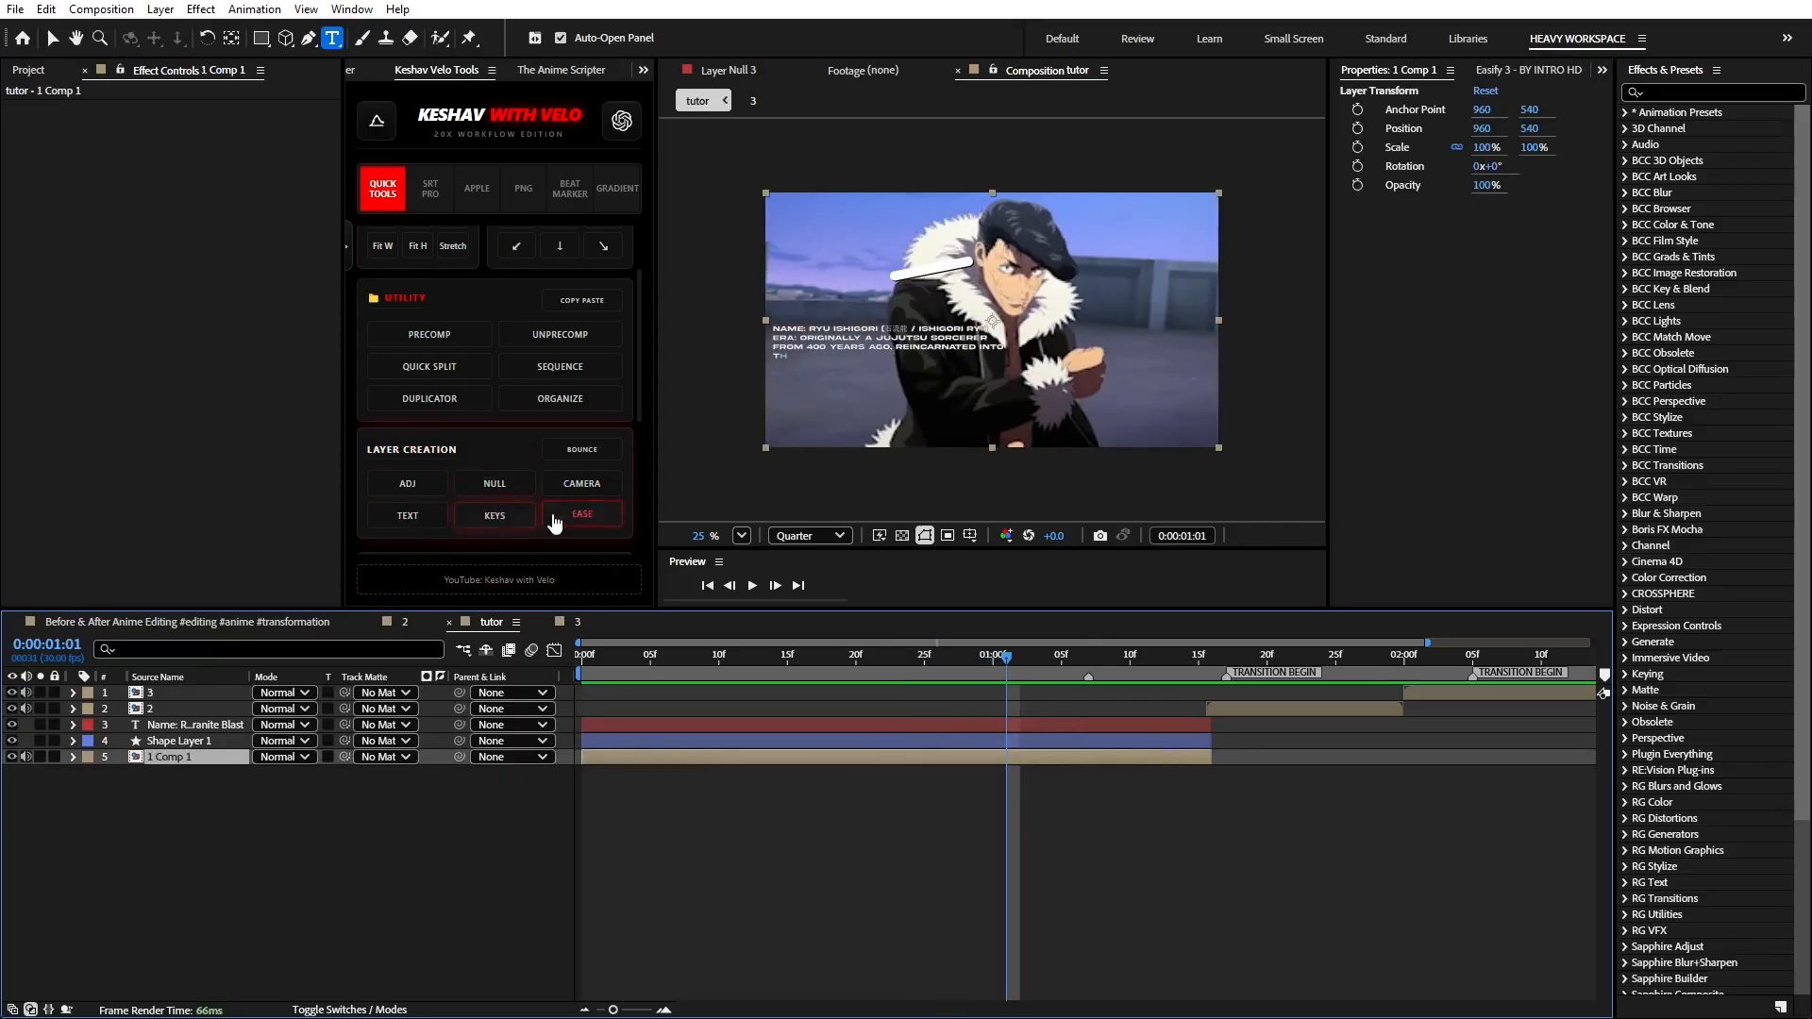
pyautogui.click(495, 484)
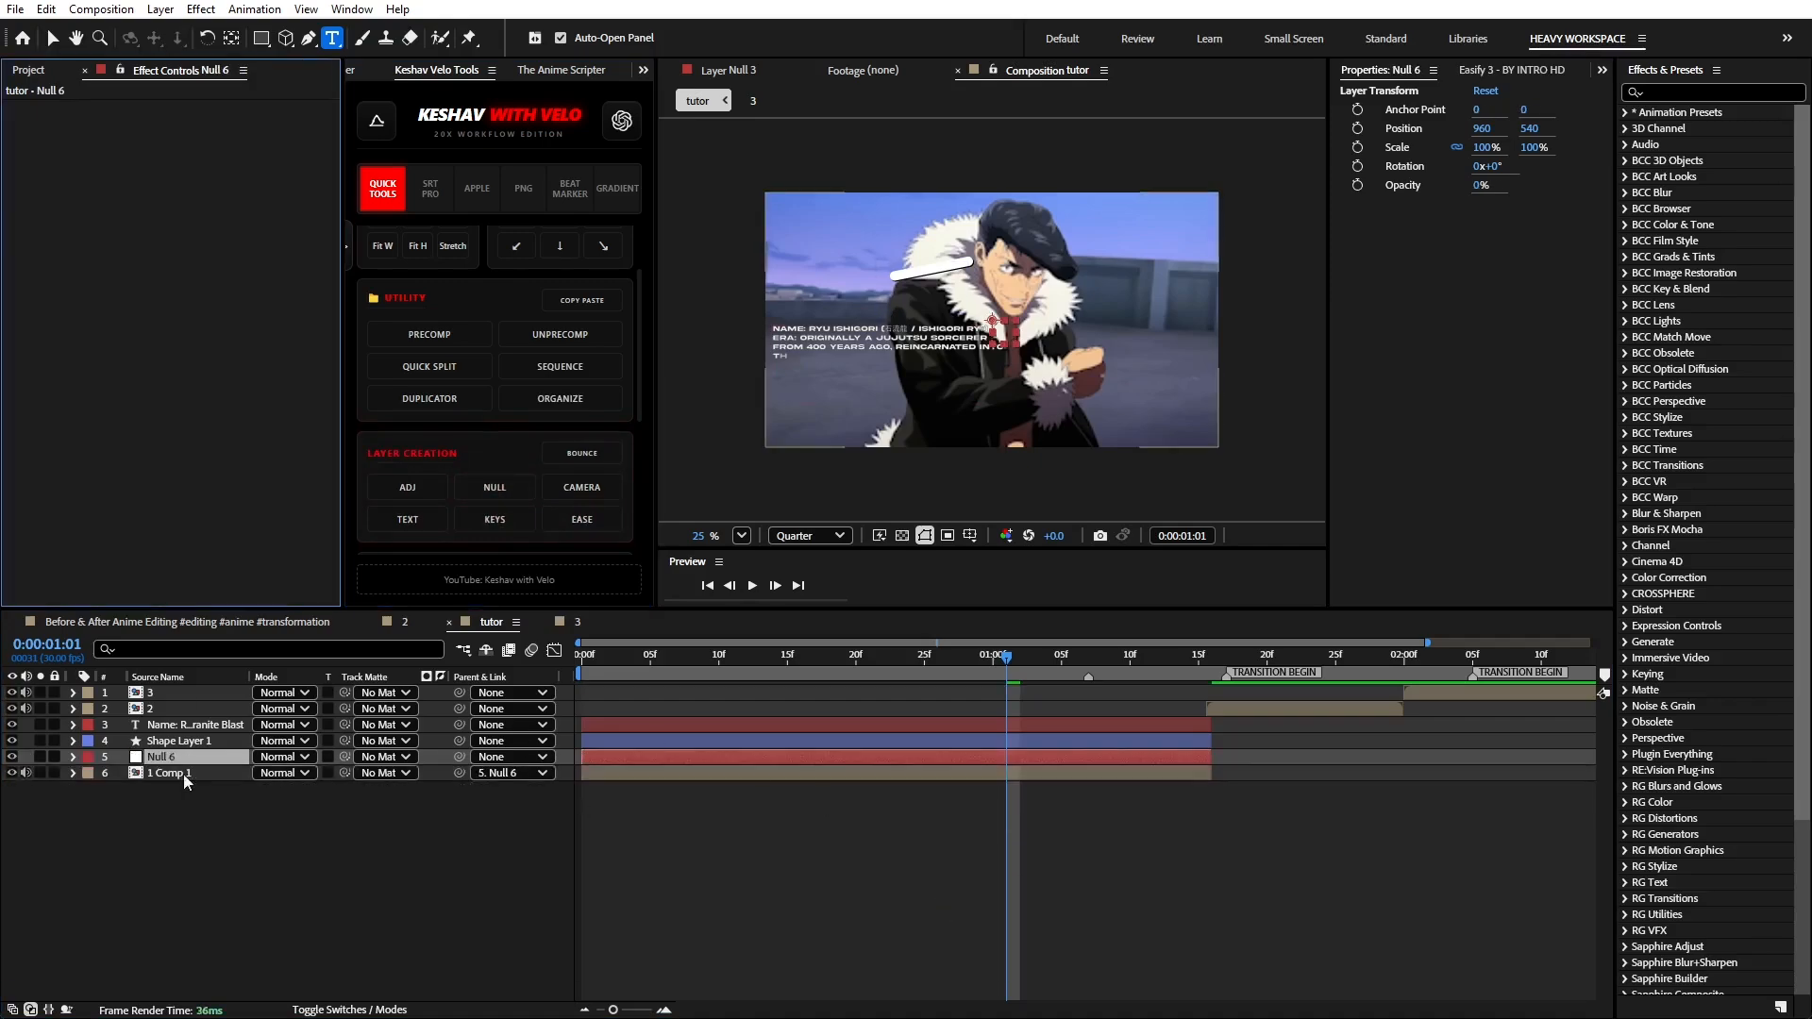
pyautogui.moveTo(181, 761); pyautogui.dragTo(201, 727)
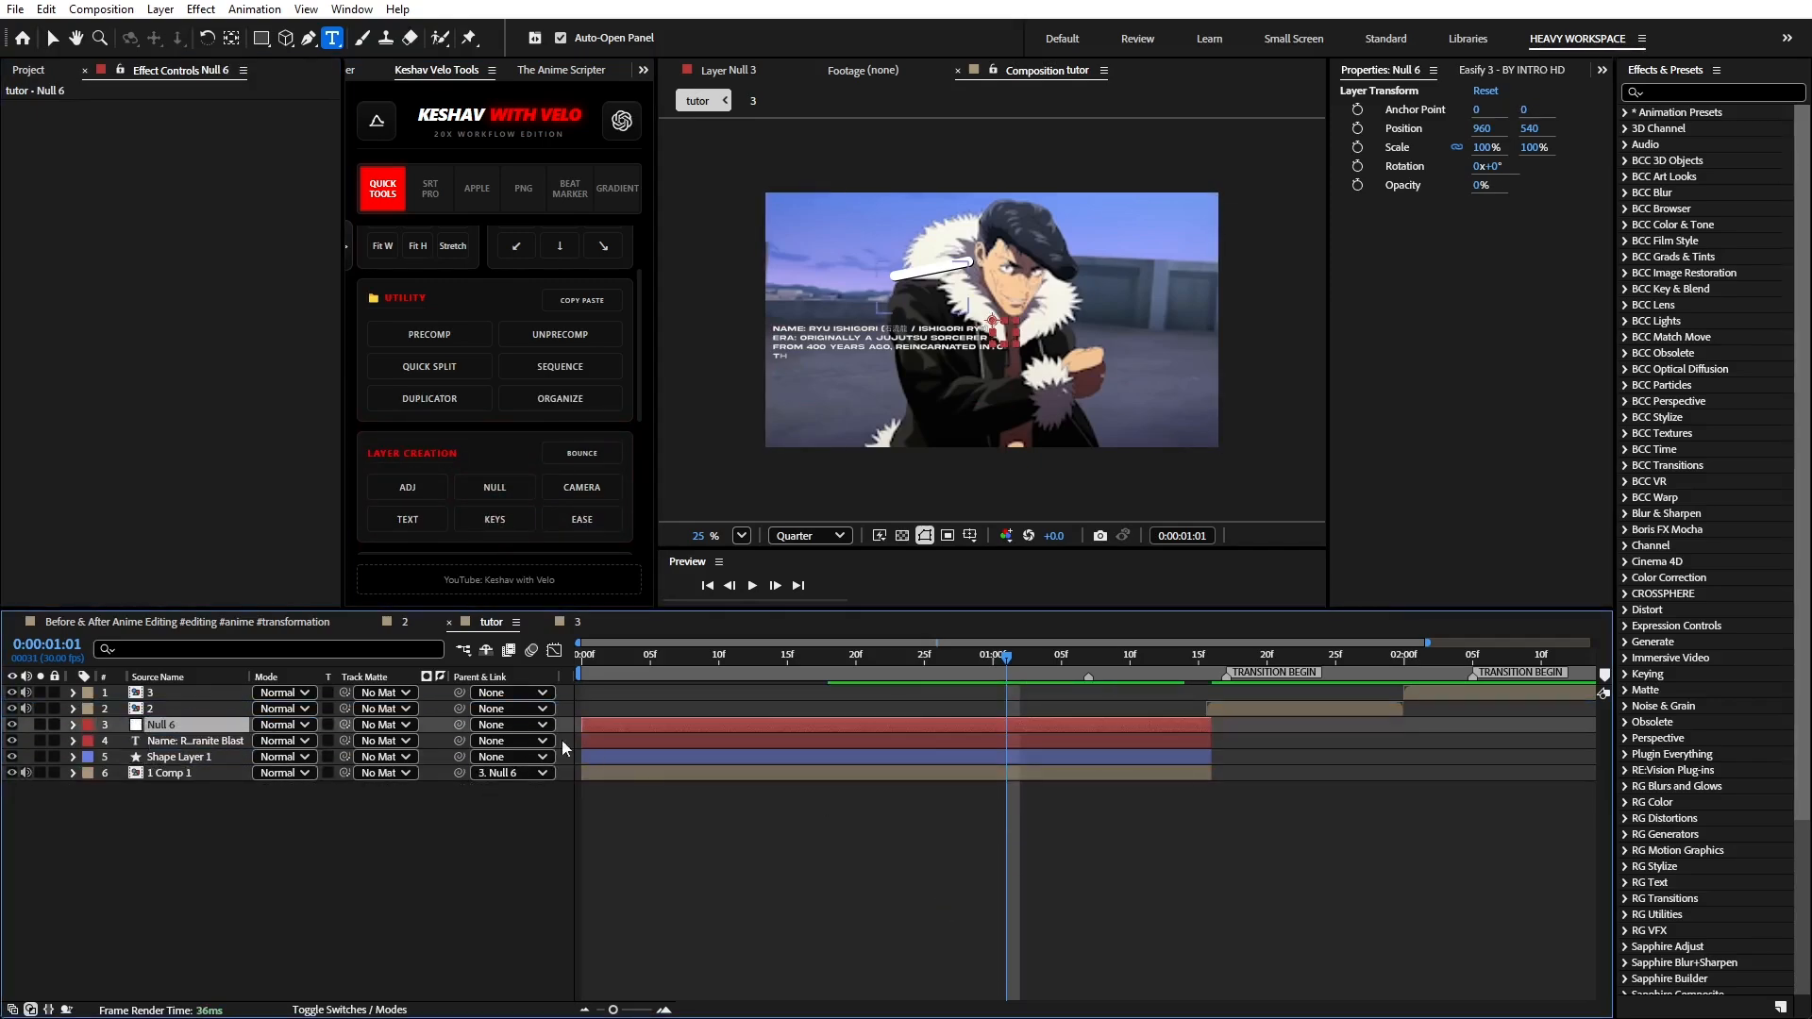
pyautogui.moveTo(447, 748); pyautogui.dragTo(442, 729)
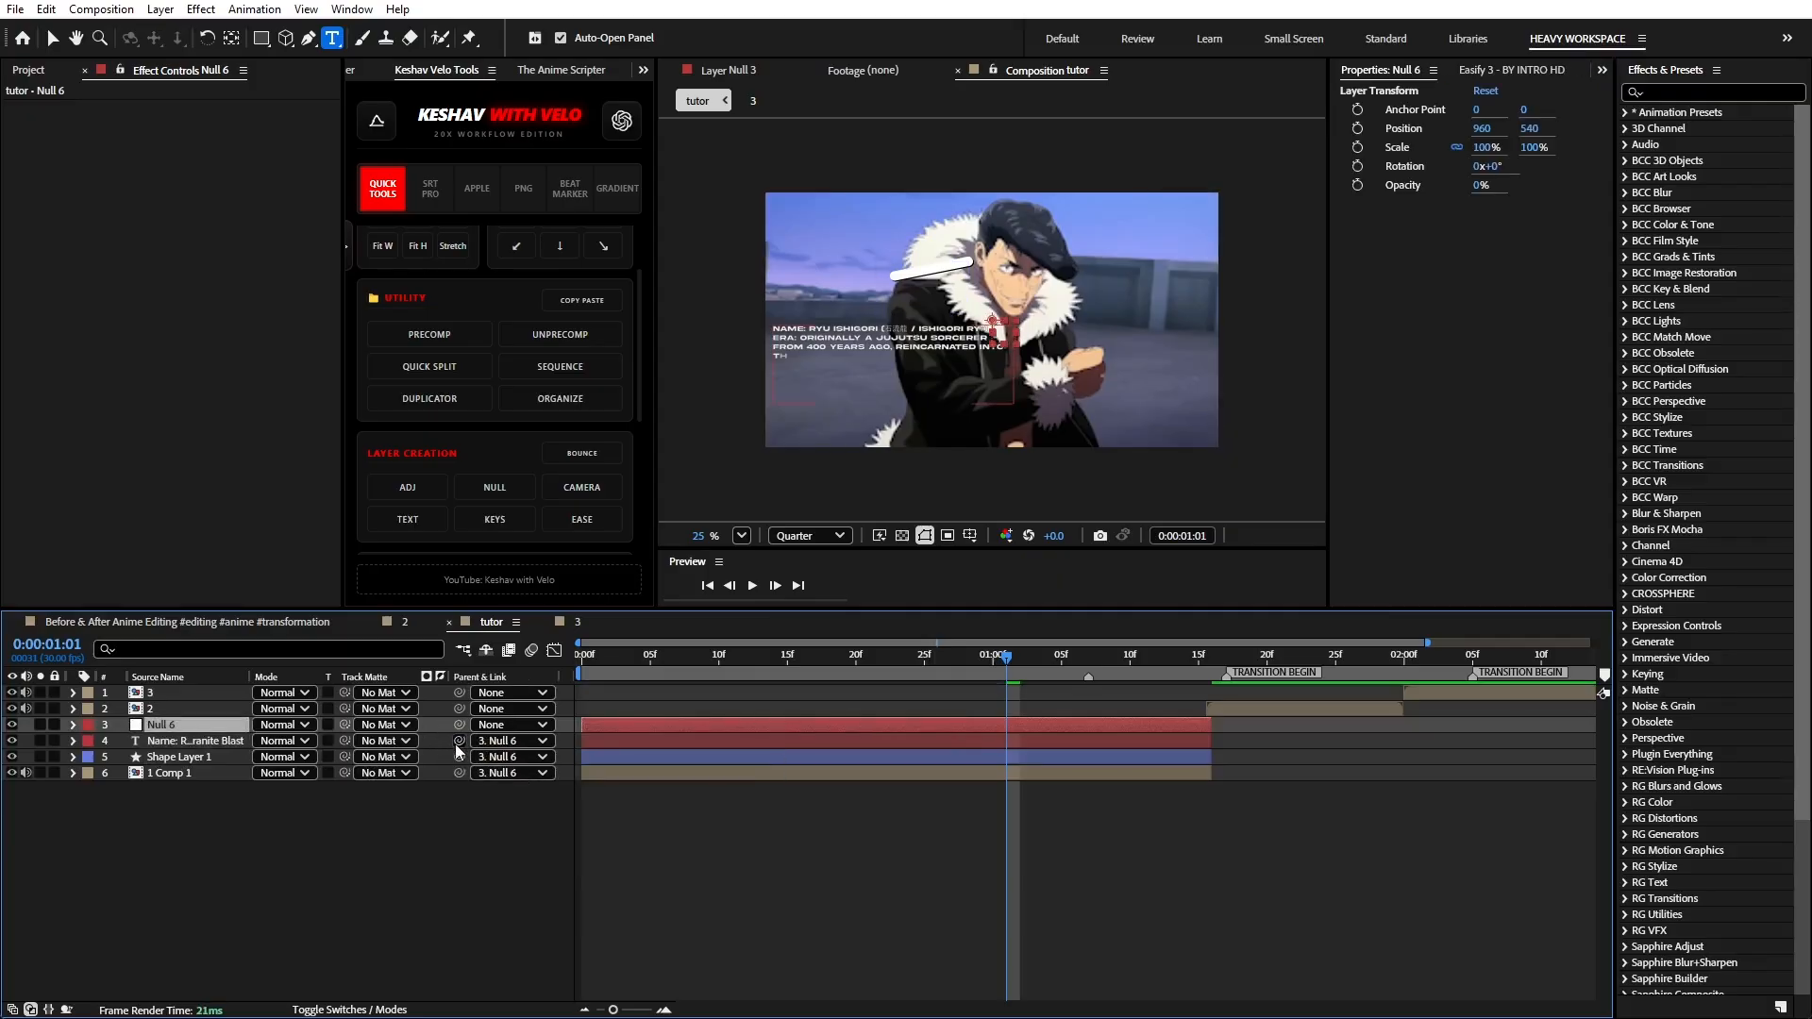
# - Trim the null's start to 0:00:00:21 and add a 100% Scale keyframe there
pyautogui.moveTo(823, 655); pyautogui.dragTo(875, 658)
pyautogui.hotkey('alt', '[')
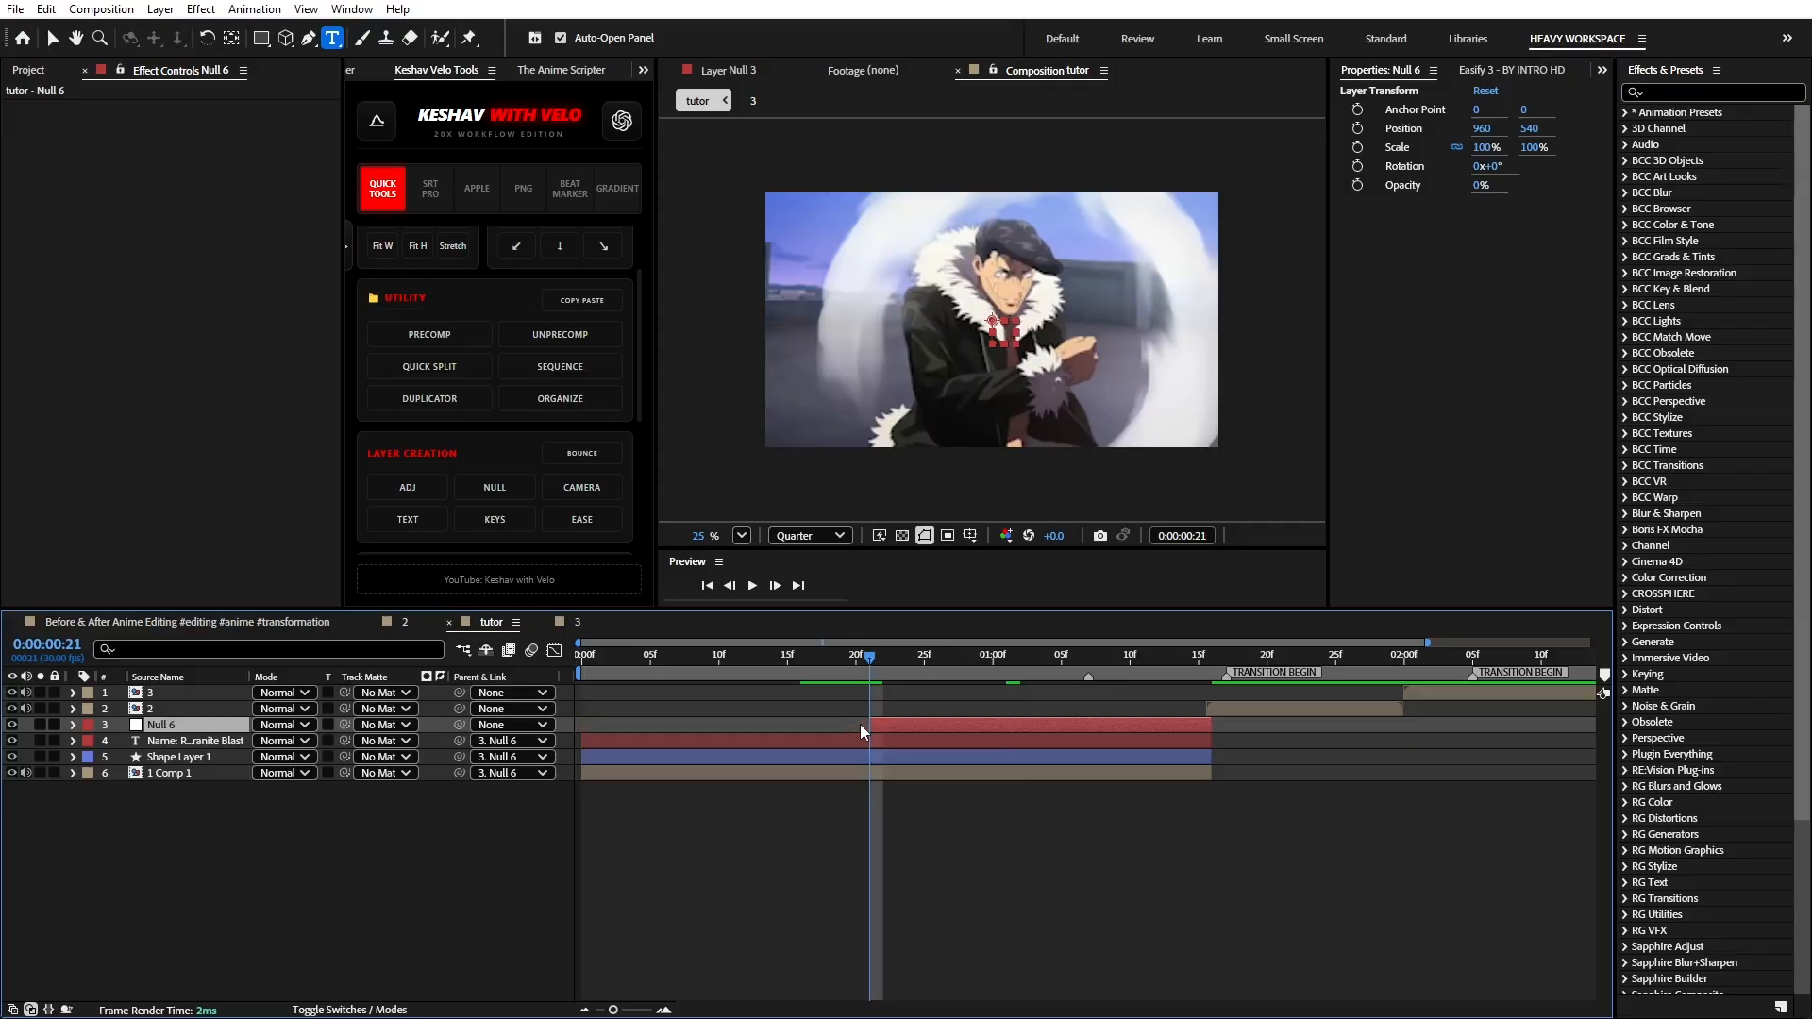
pyautogui.press('s')
pyautogui.click(121, 741)
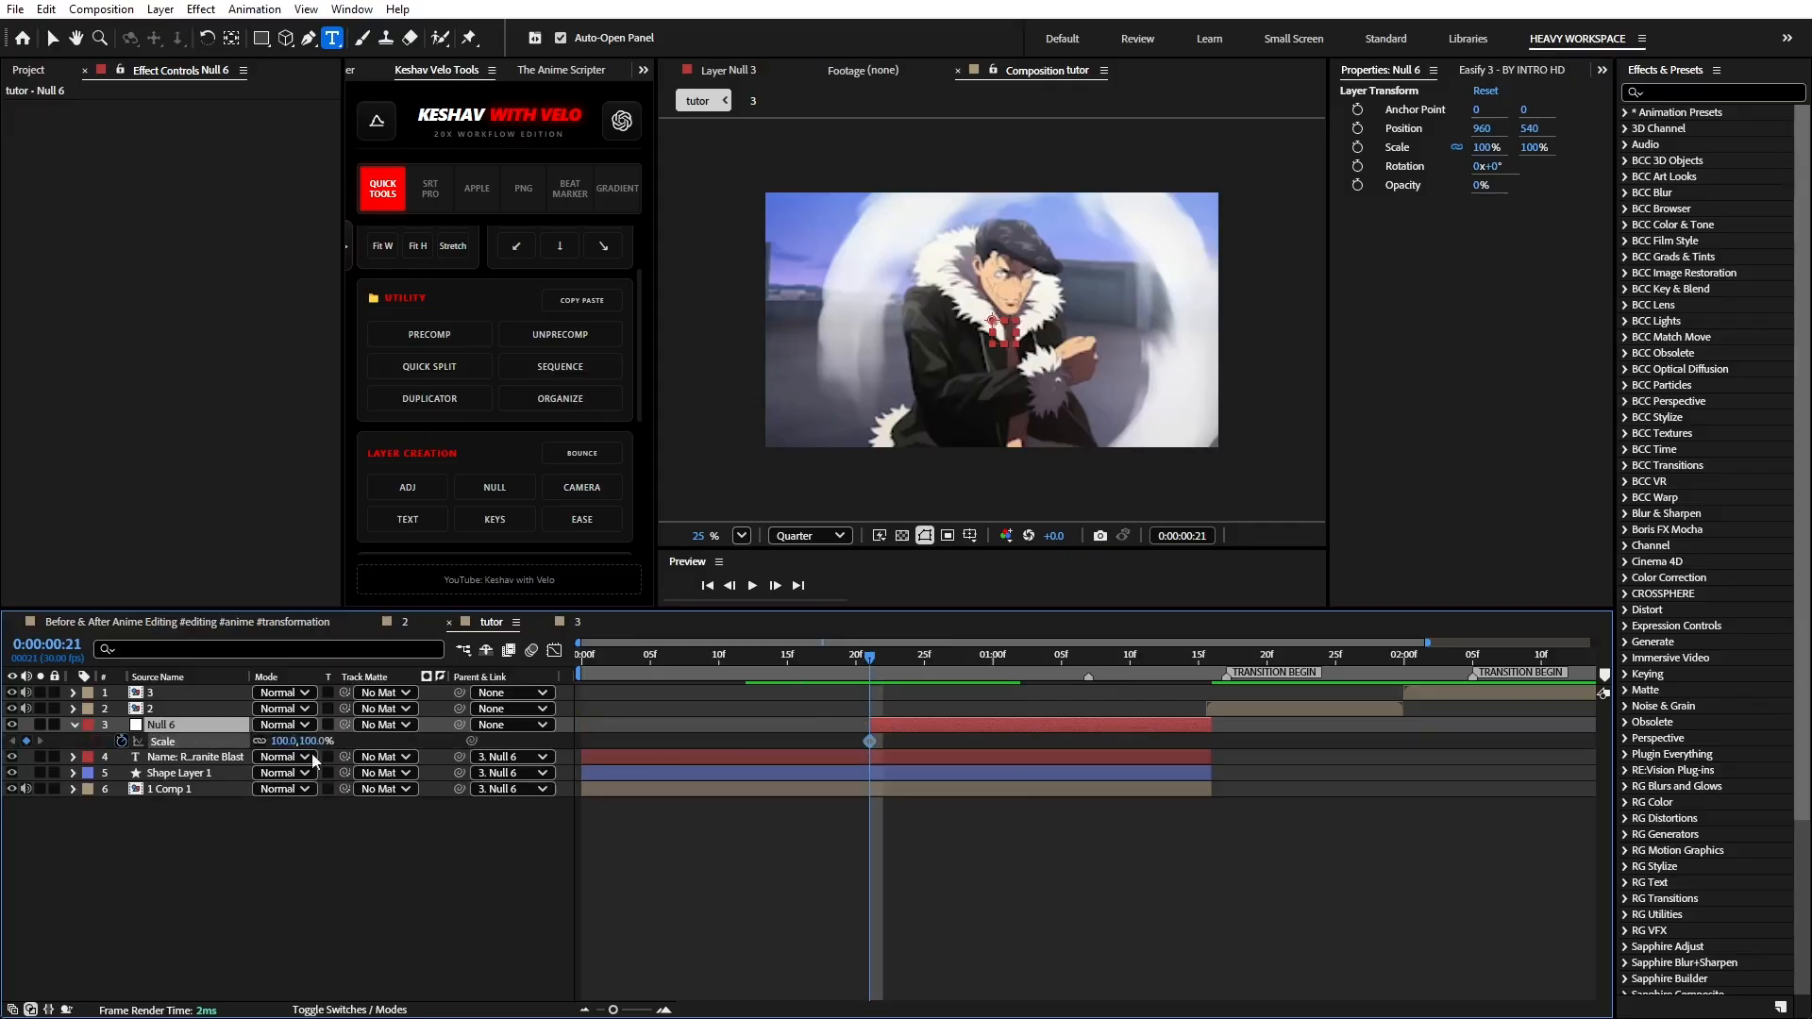
# - Set the null's Scale to 121% at 0:00:01:14 and move that keyframe to the end of the null layer
pyautogui.click(993, 655)
pyautogui.moveTo(1047, 658); pyautogui.dragTo(1182, 672)
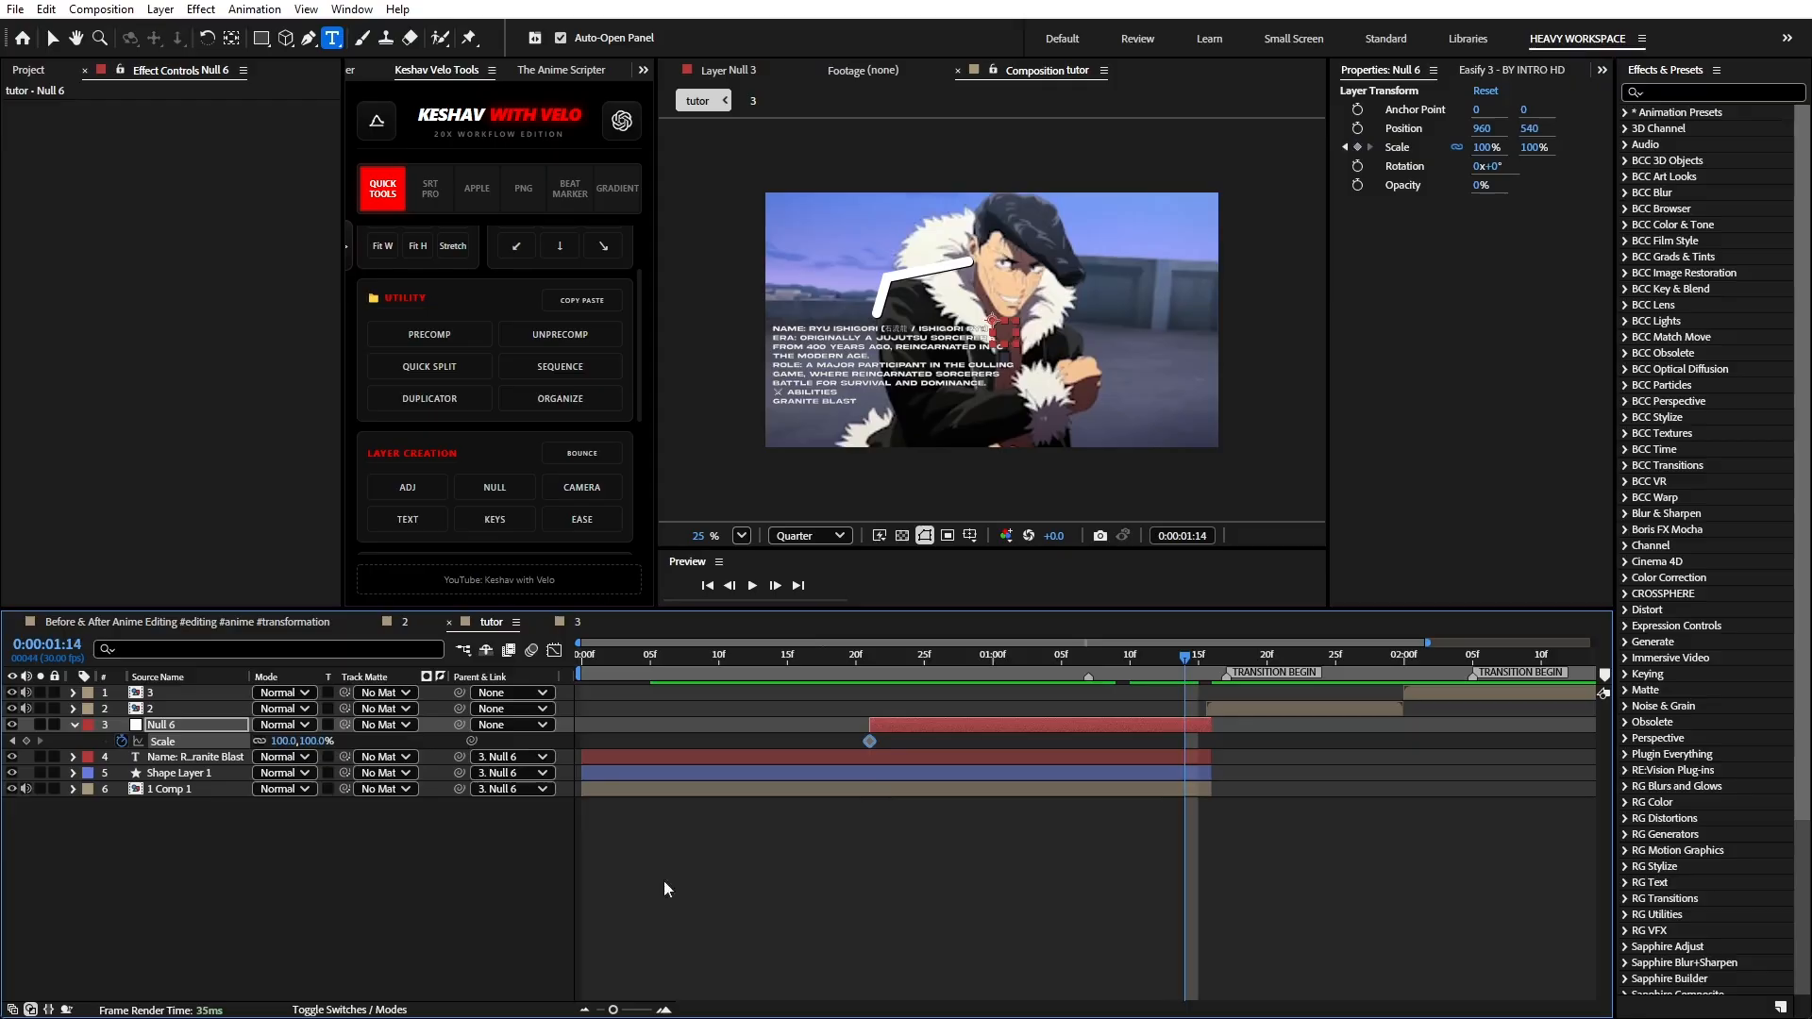
pyautogui.click(880, 902)
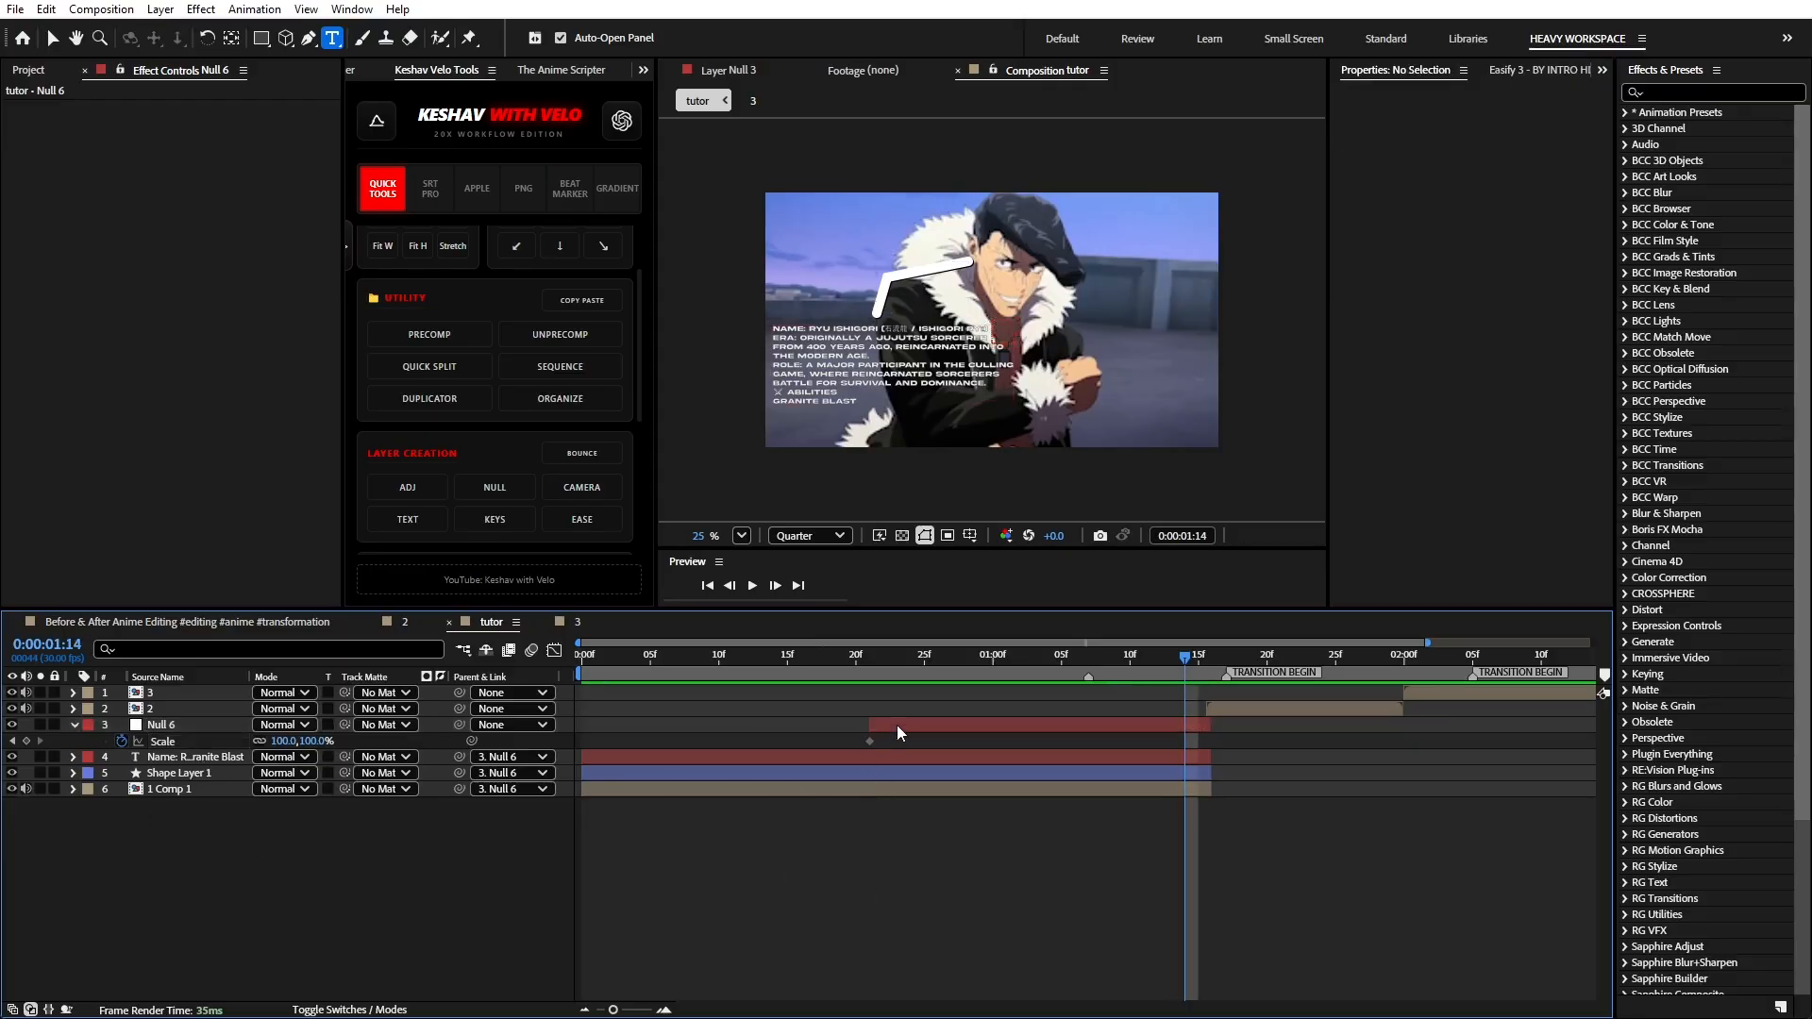
pyautogui.click(898, 727)
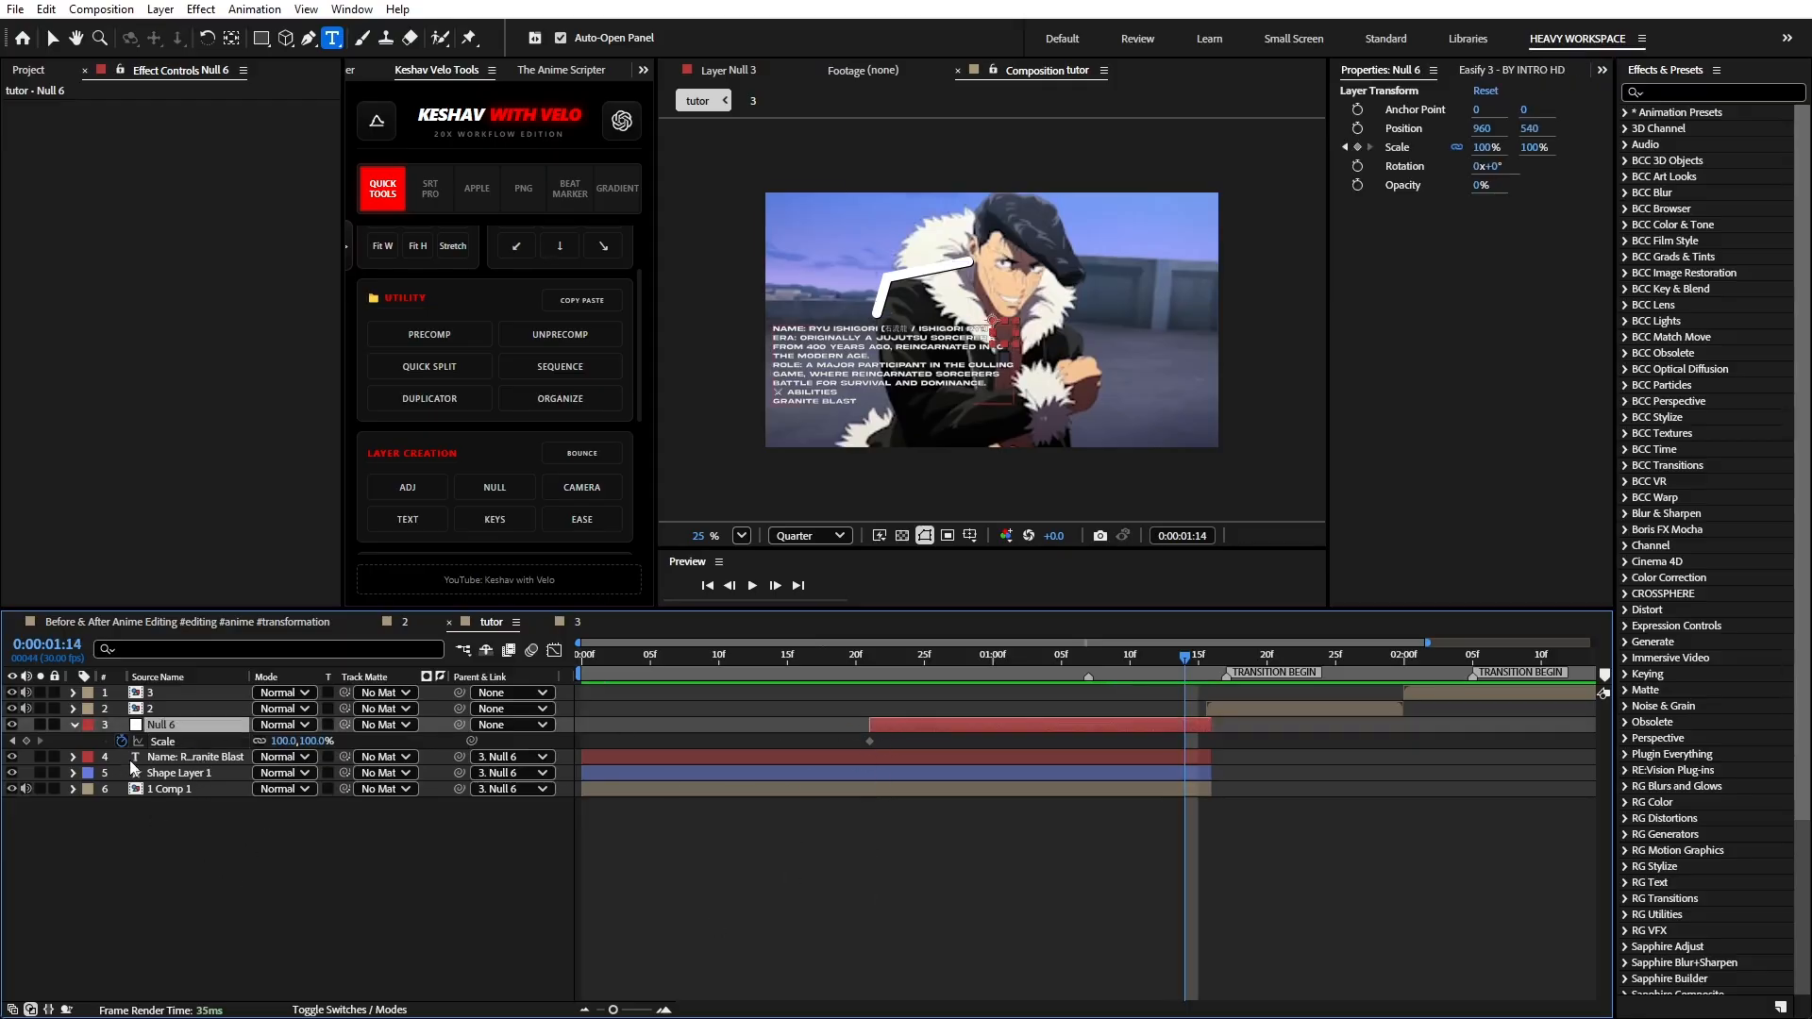
pyautogui.moveTo(281, 739); pyautogui.dragTo(288, 739)
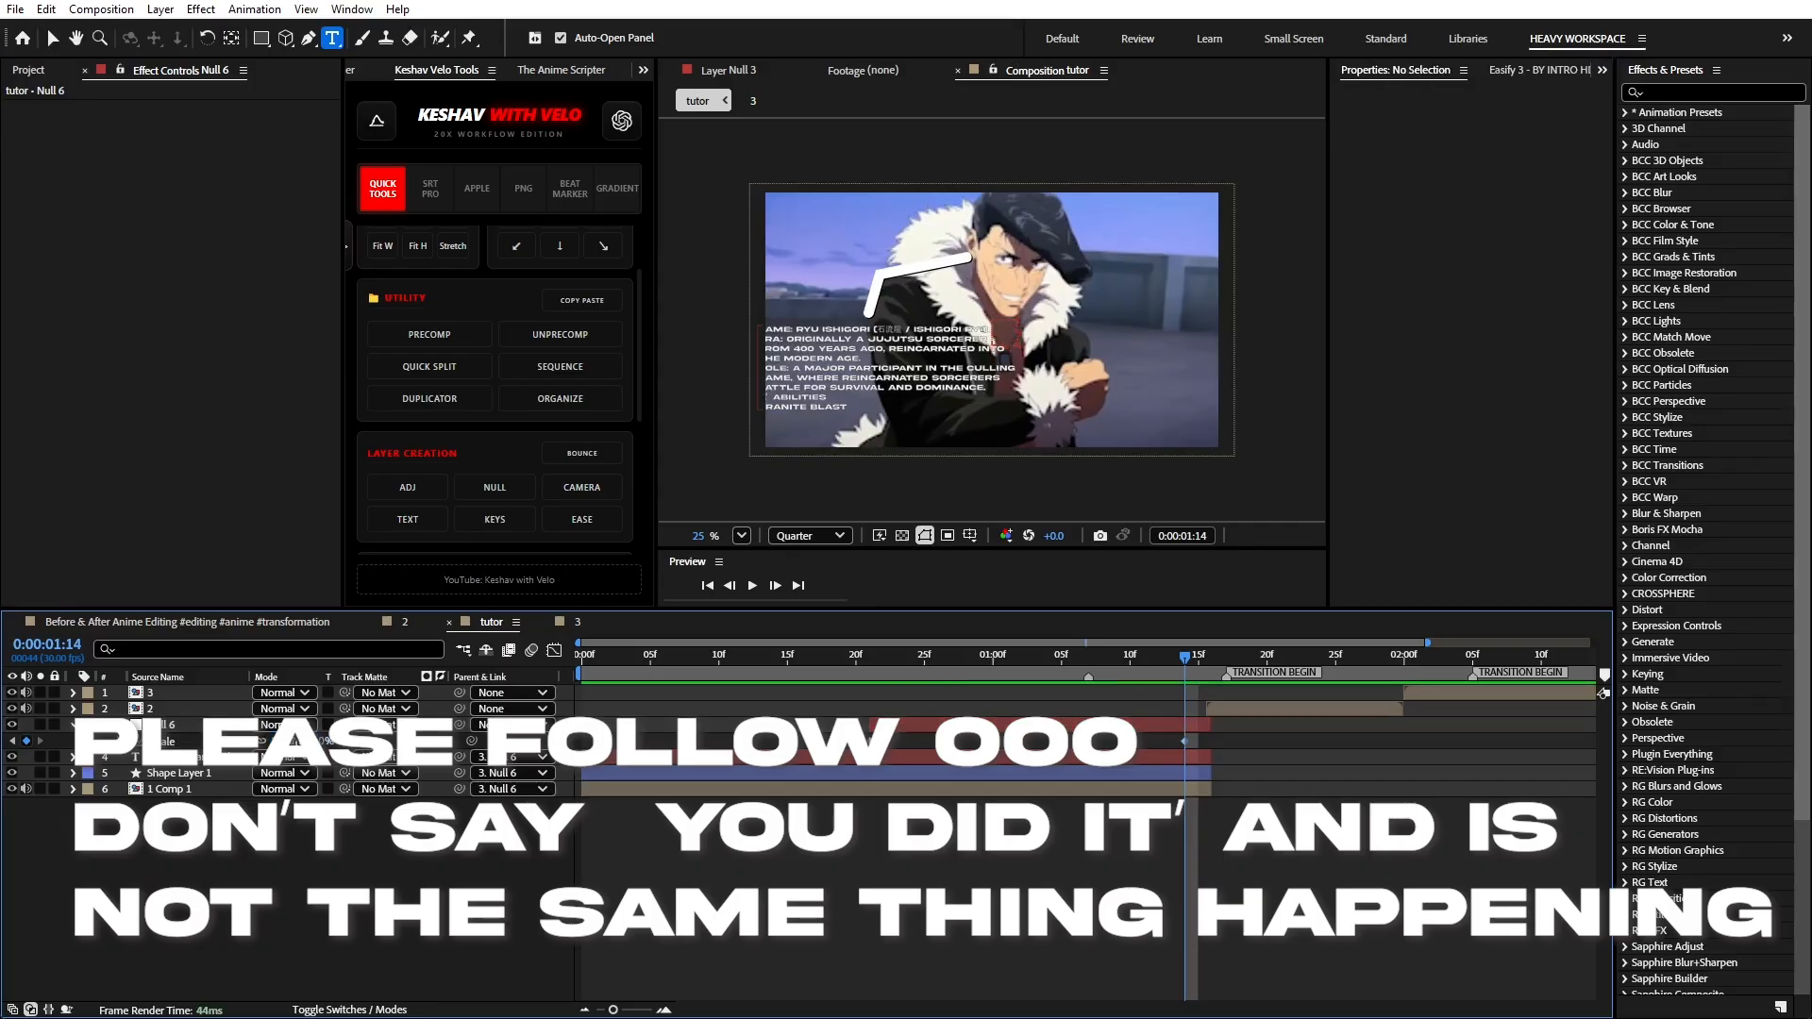
pyautogui.moveTo(288, 741); pyautogui.dragTo(298, 742)
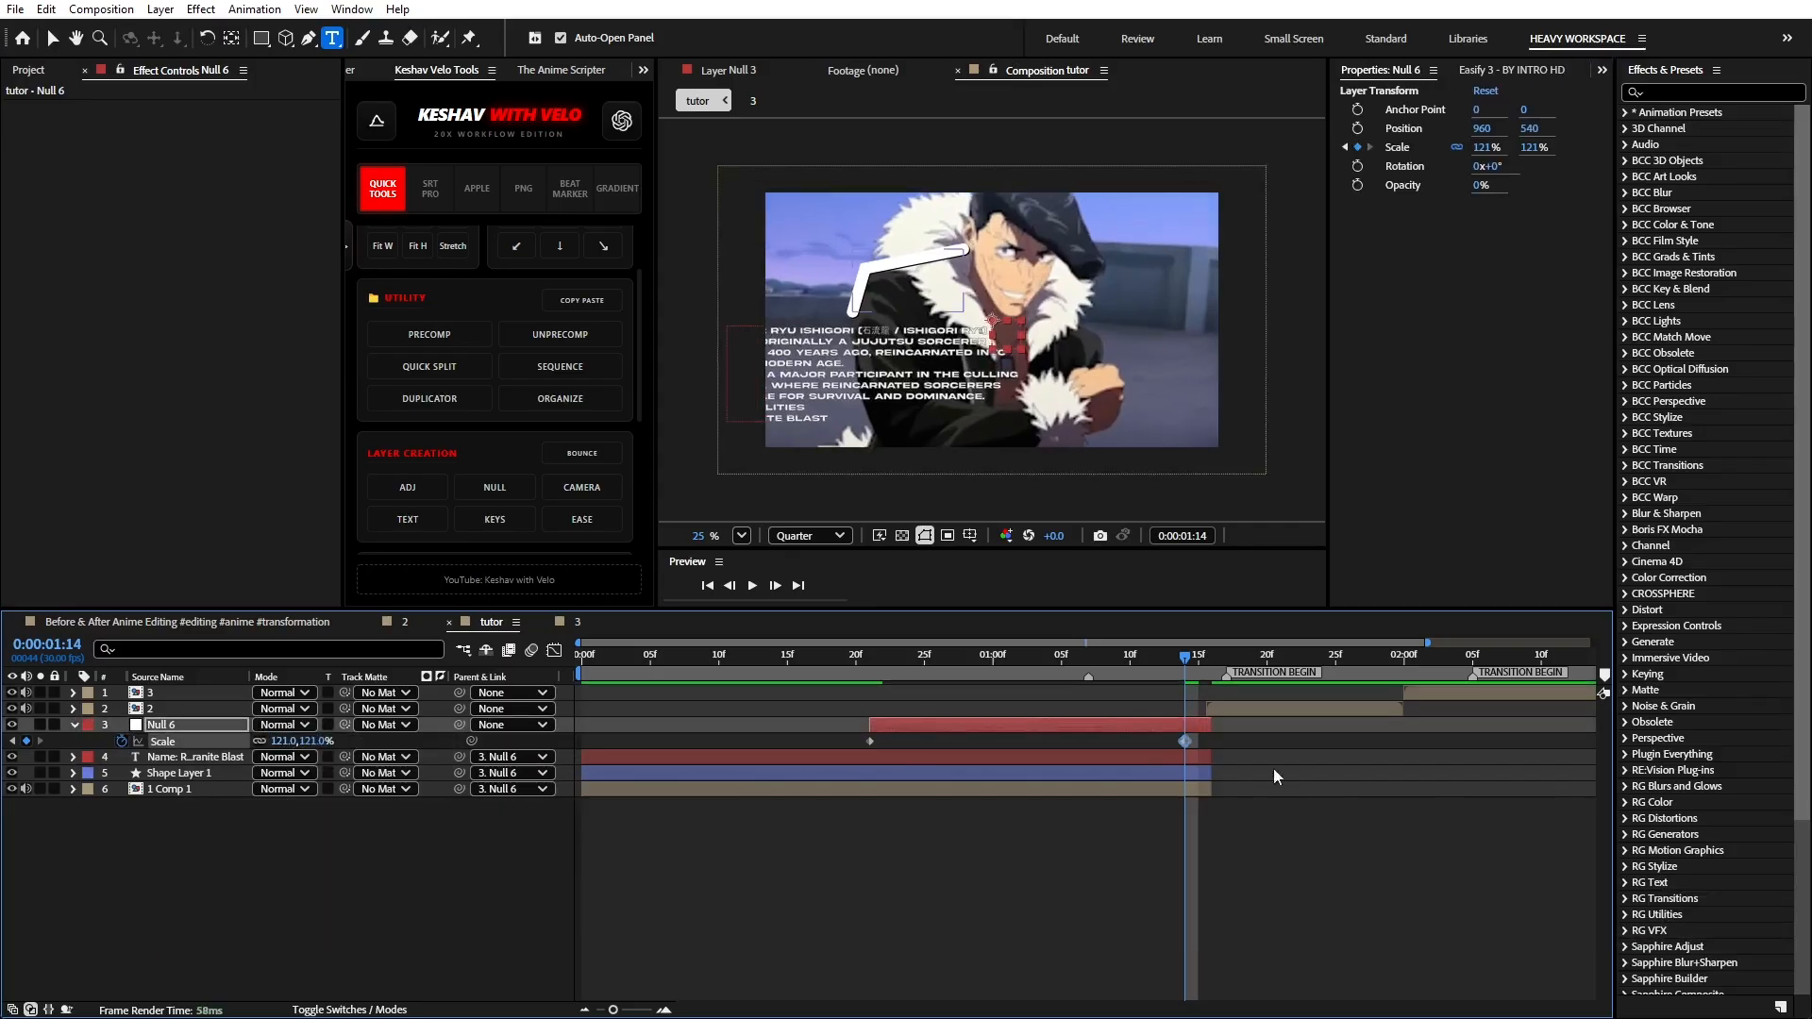
pyautogui.moveTo(1185, 742); pyautogui.dragTo(1213, 743)
pyautogui.click(681, 723)
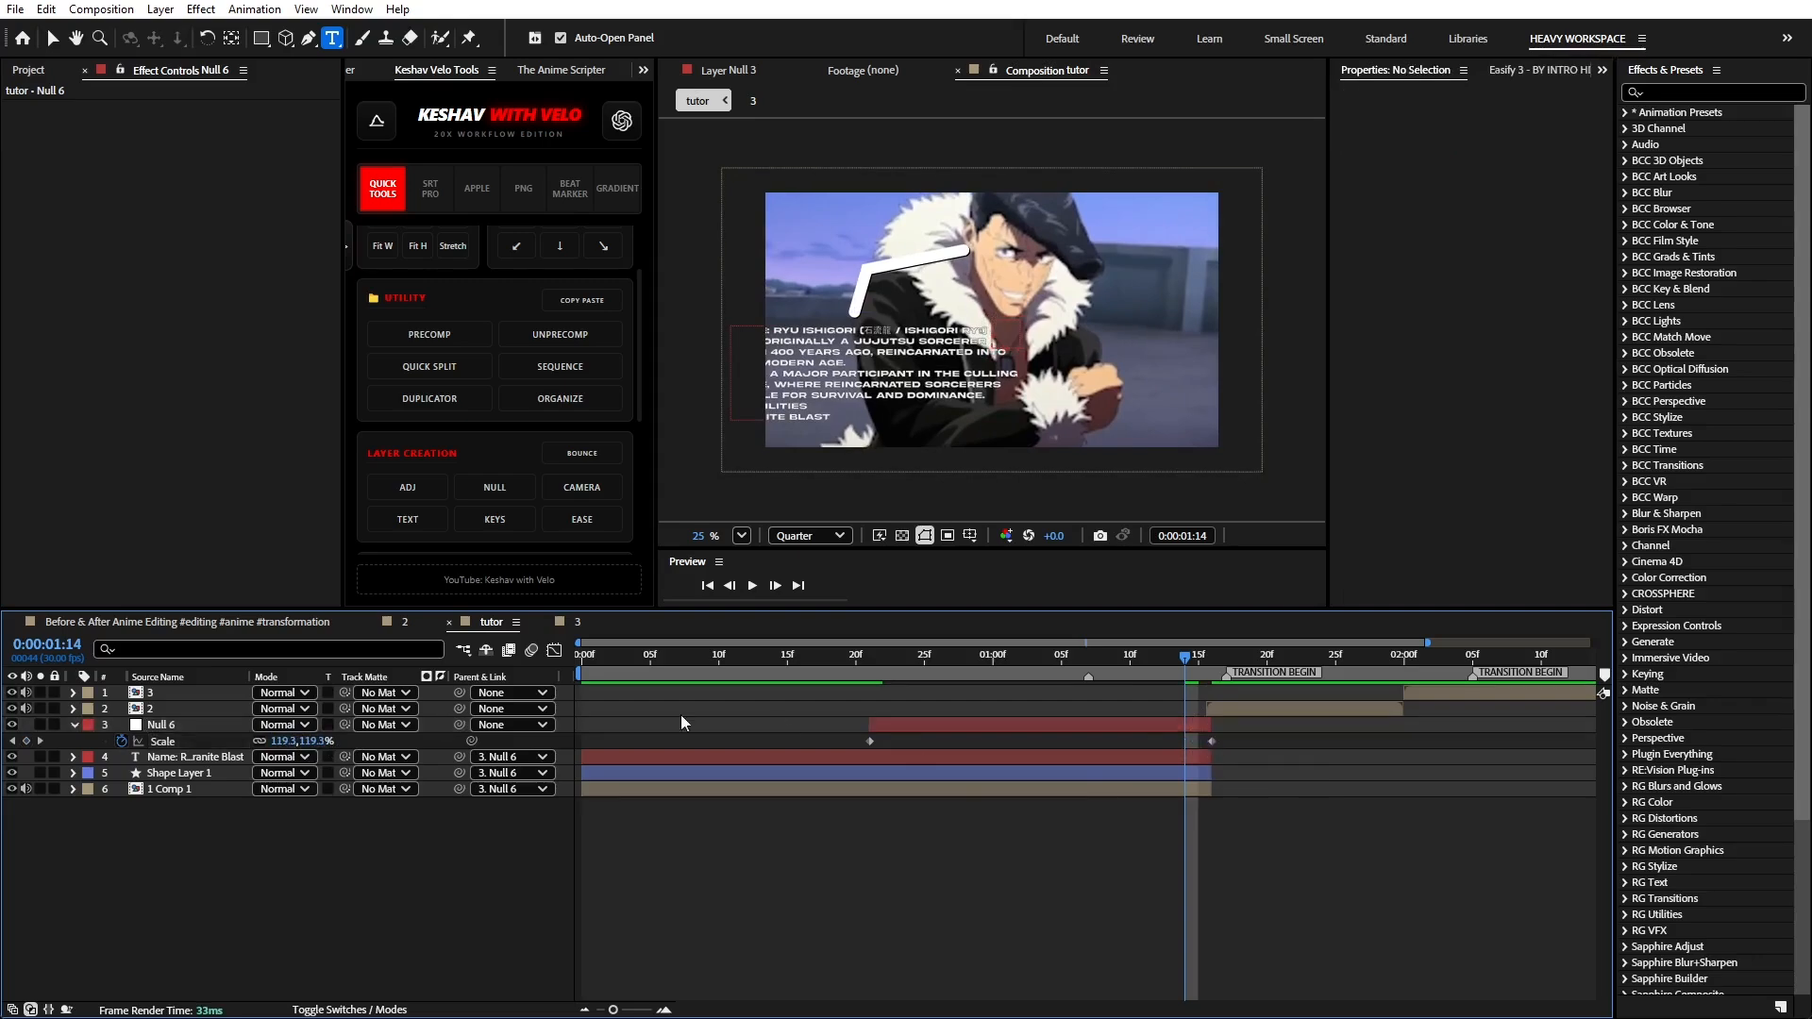
# - Create a separate parent null for the summary text layer and go back to 0:00:00:21
pyautogui.click(619, 776)
pyautogui.click(627, 758)
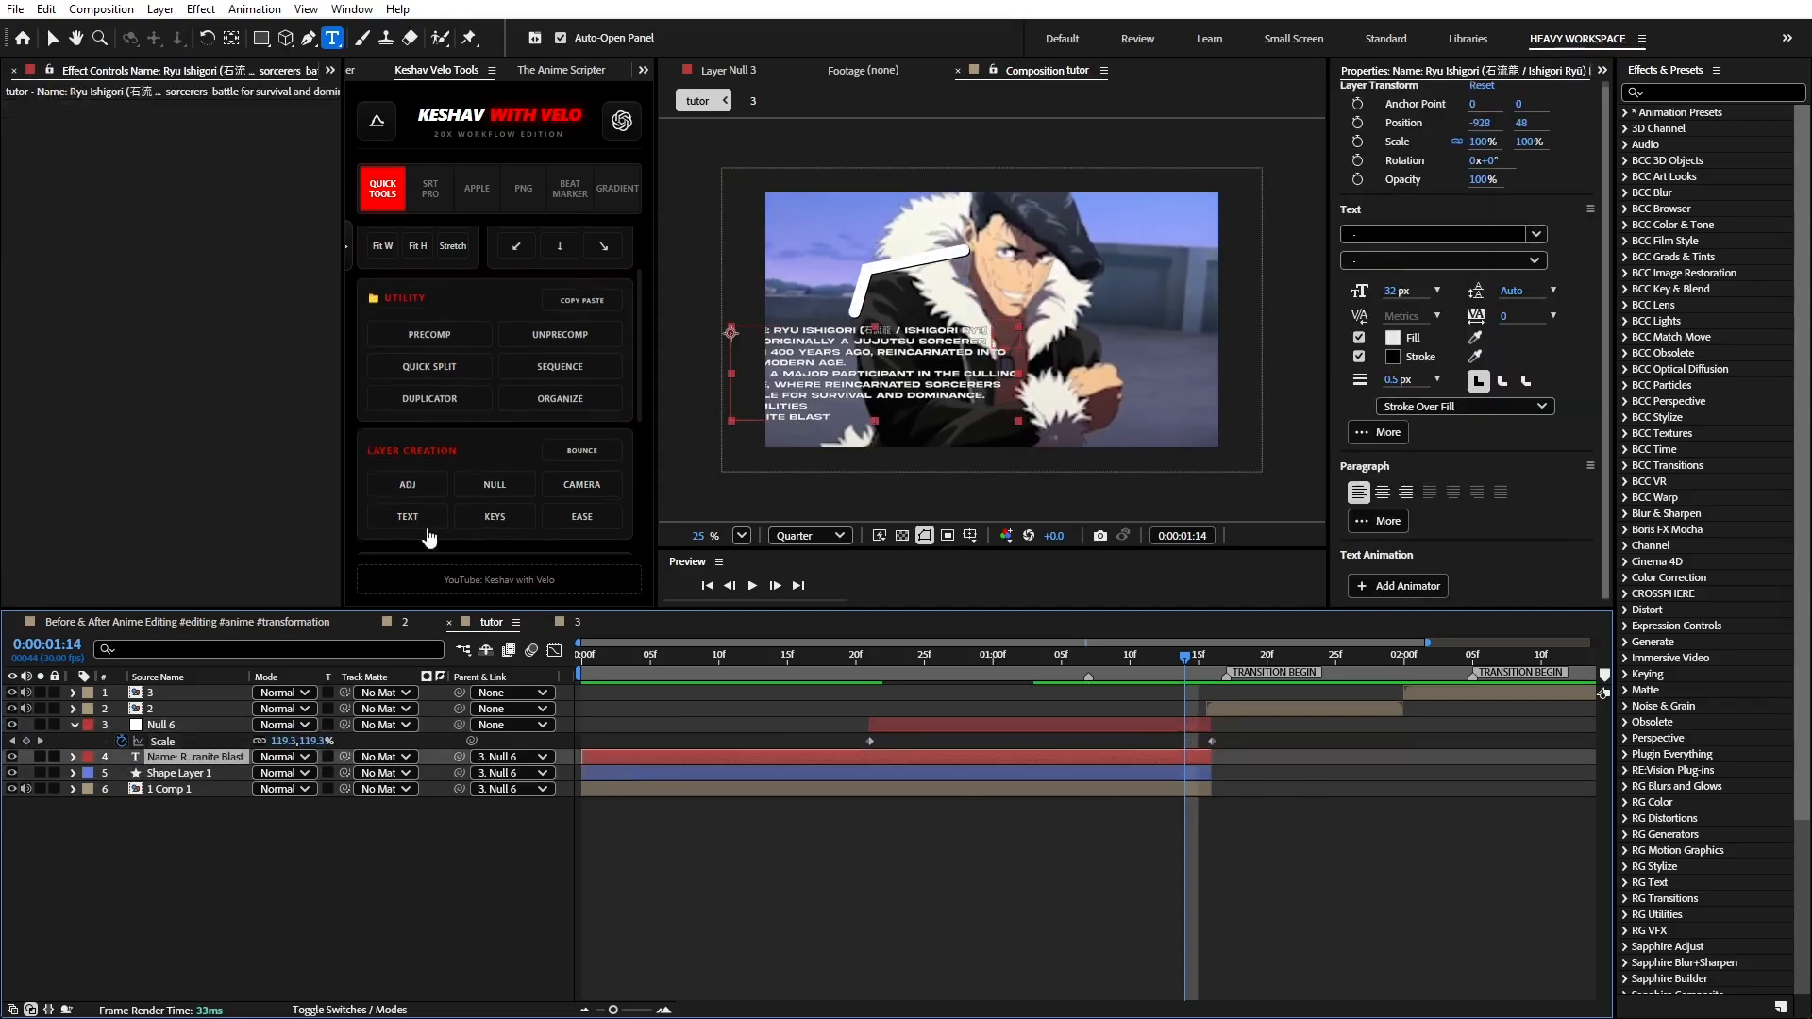
pyautogui.click(501, 501)
pyautogui.moveTo(891, 665); pyautogui.dragTo(874, 664)
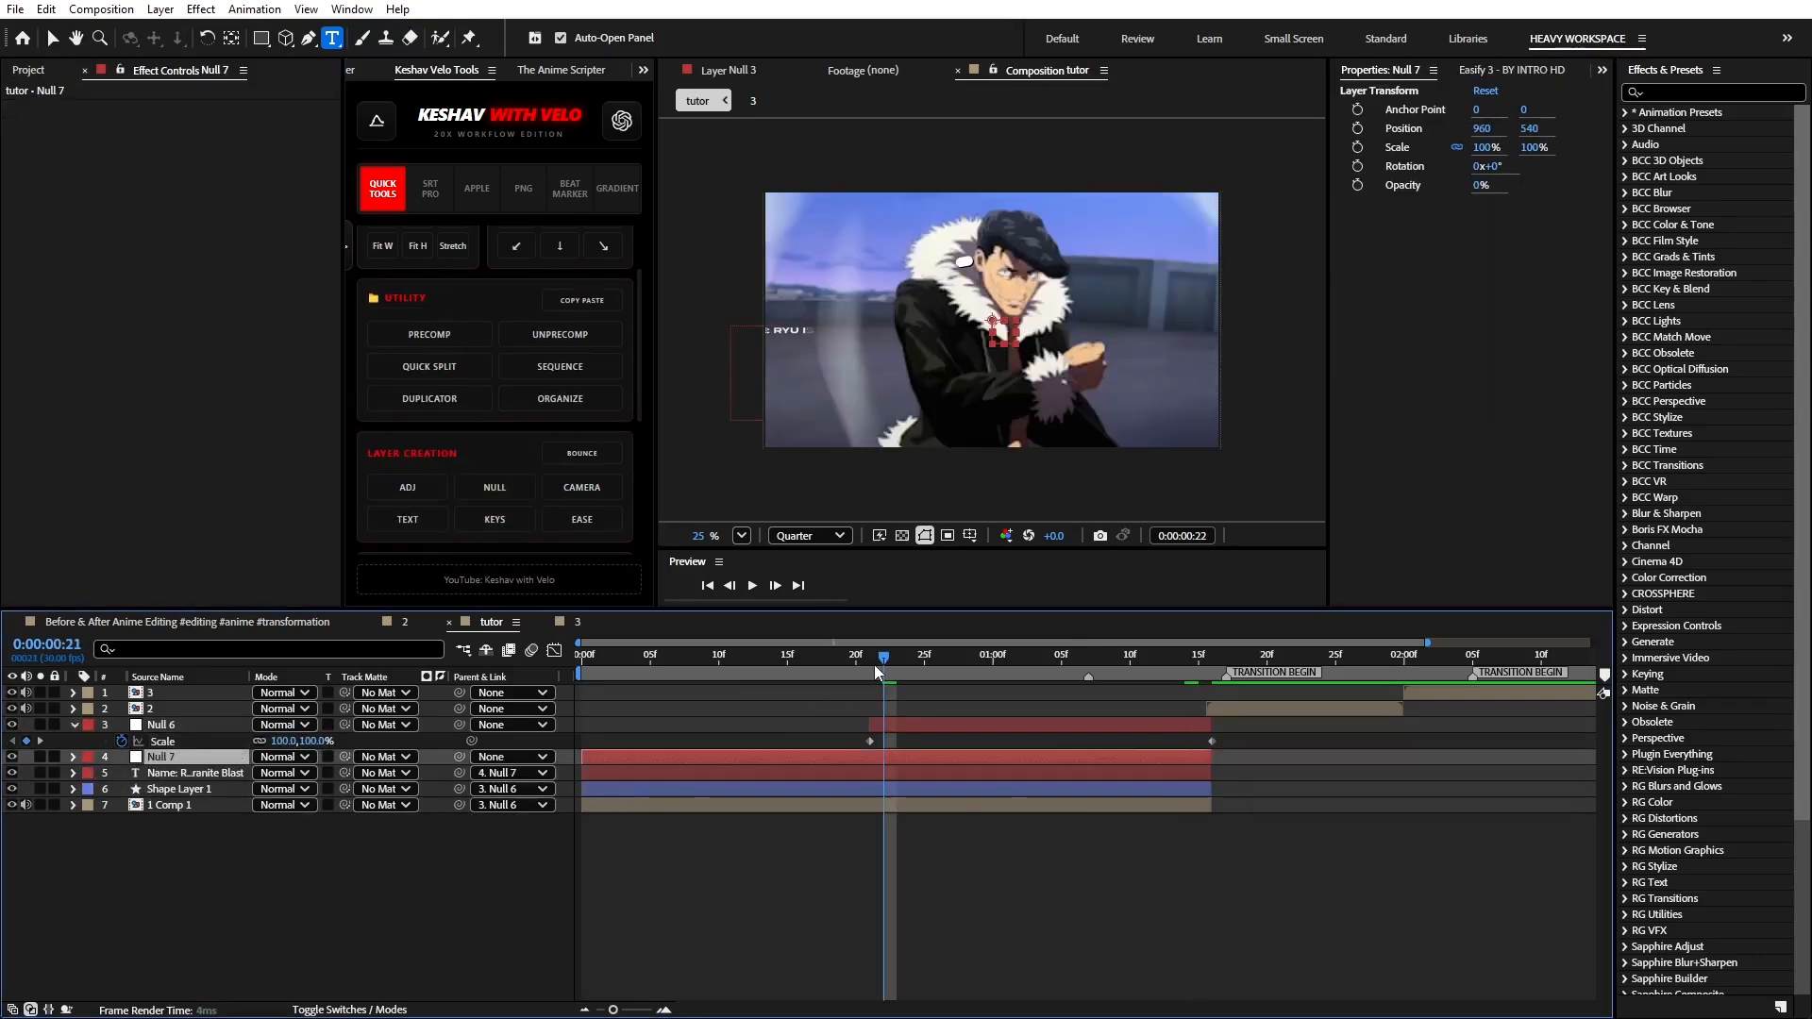
# - Trim the text's parent null to start at 0:00:00:21 and change its label colour to Blue
pyautogui.hotkey('alt', '[')
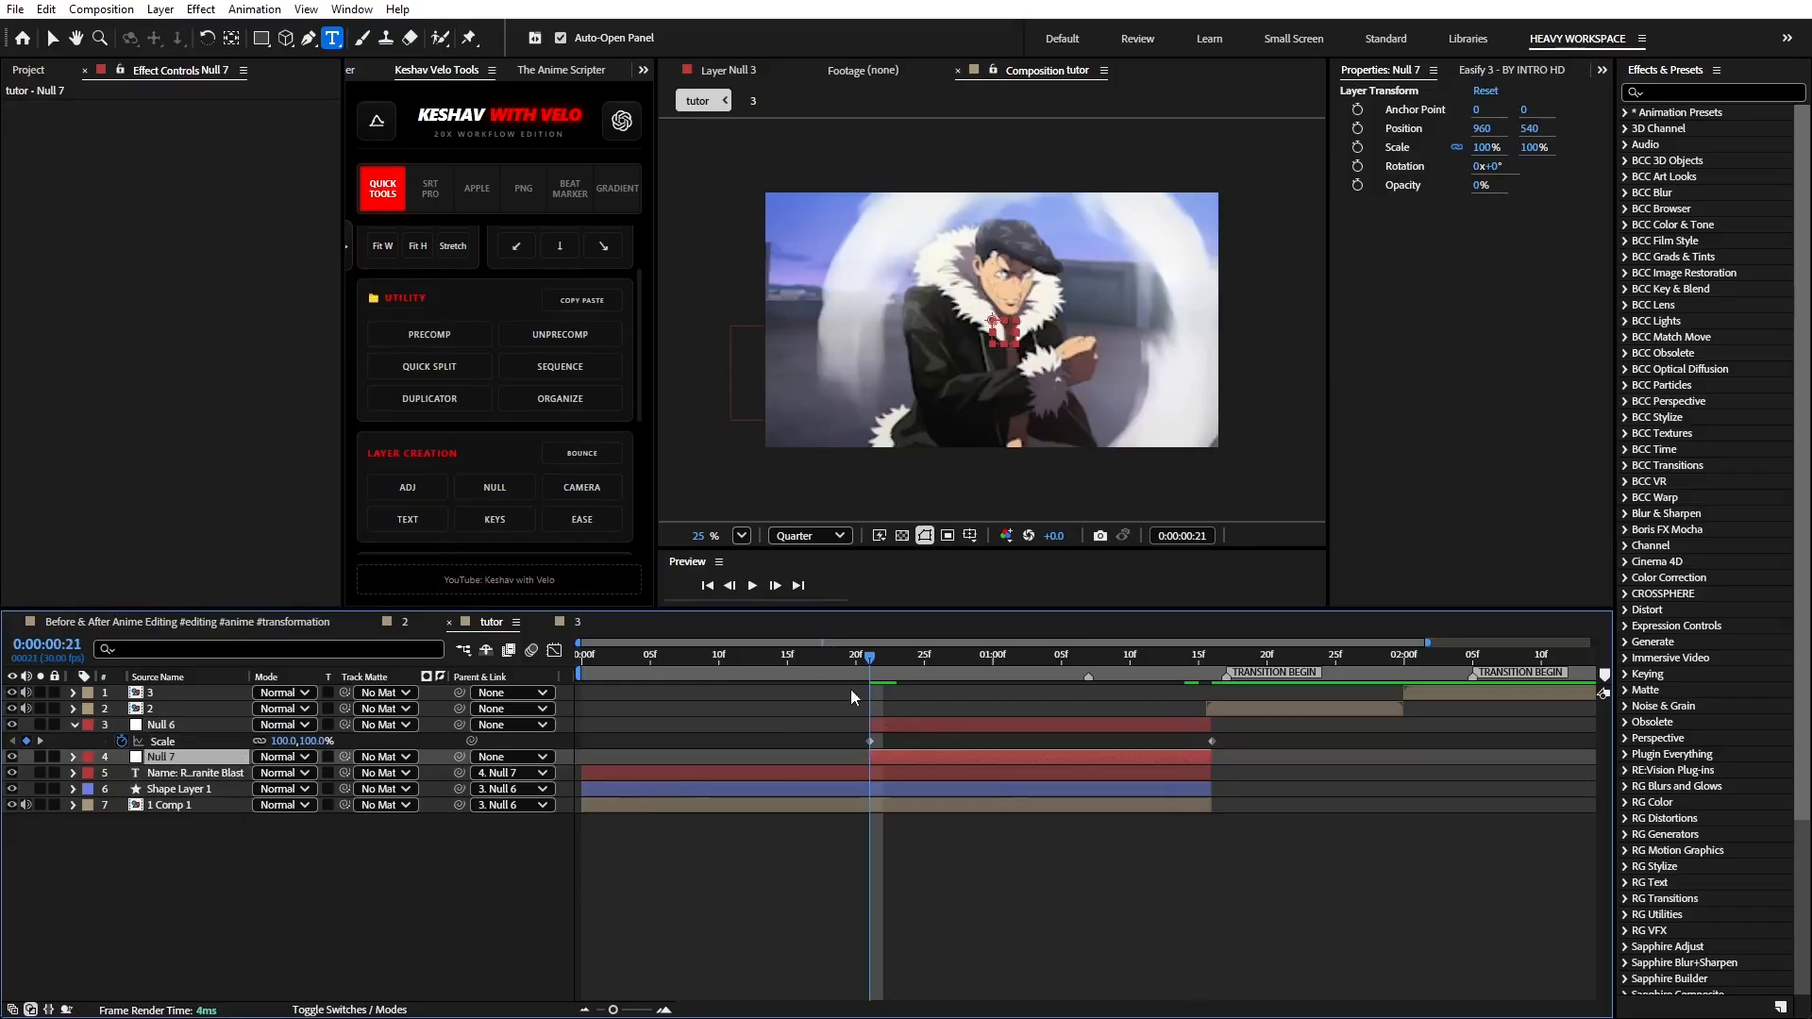
pyautogui.click(88, 757)
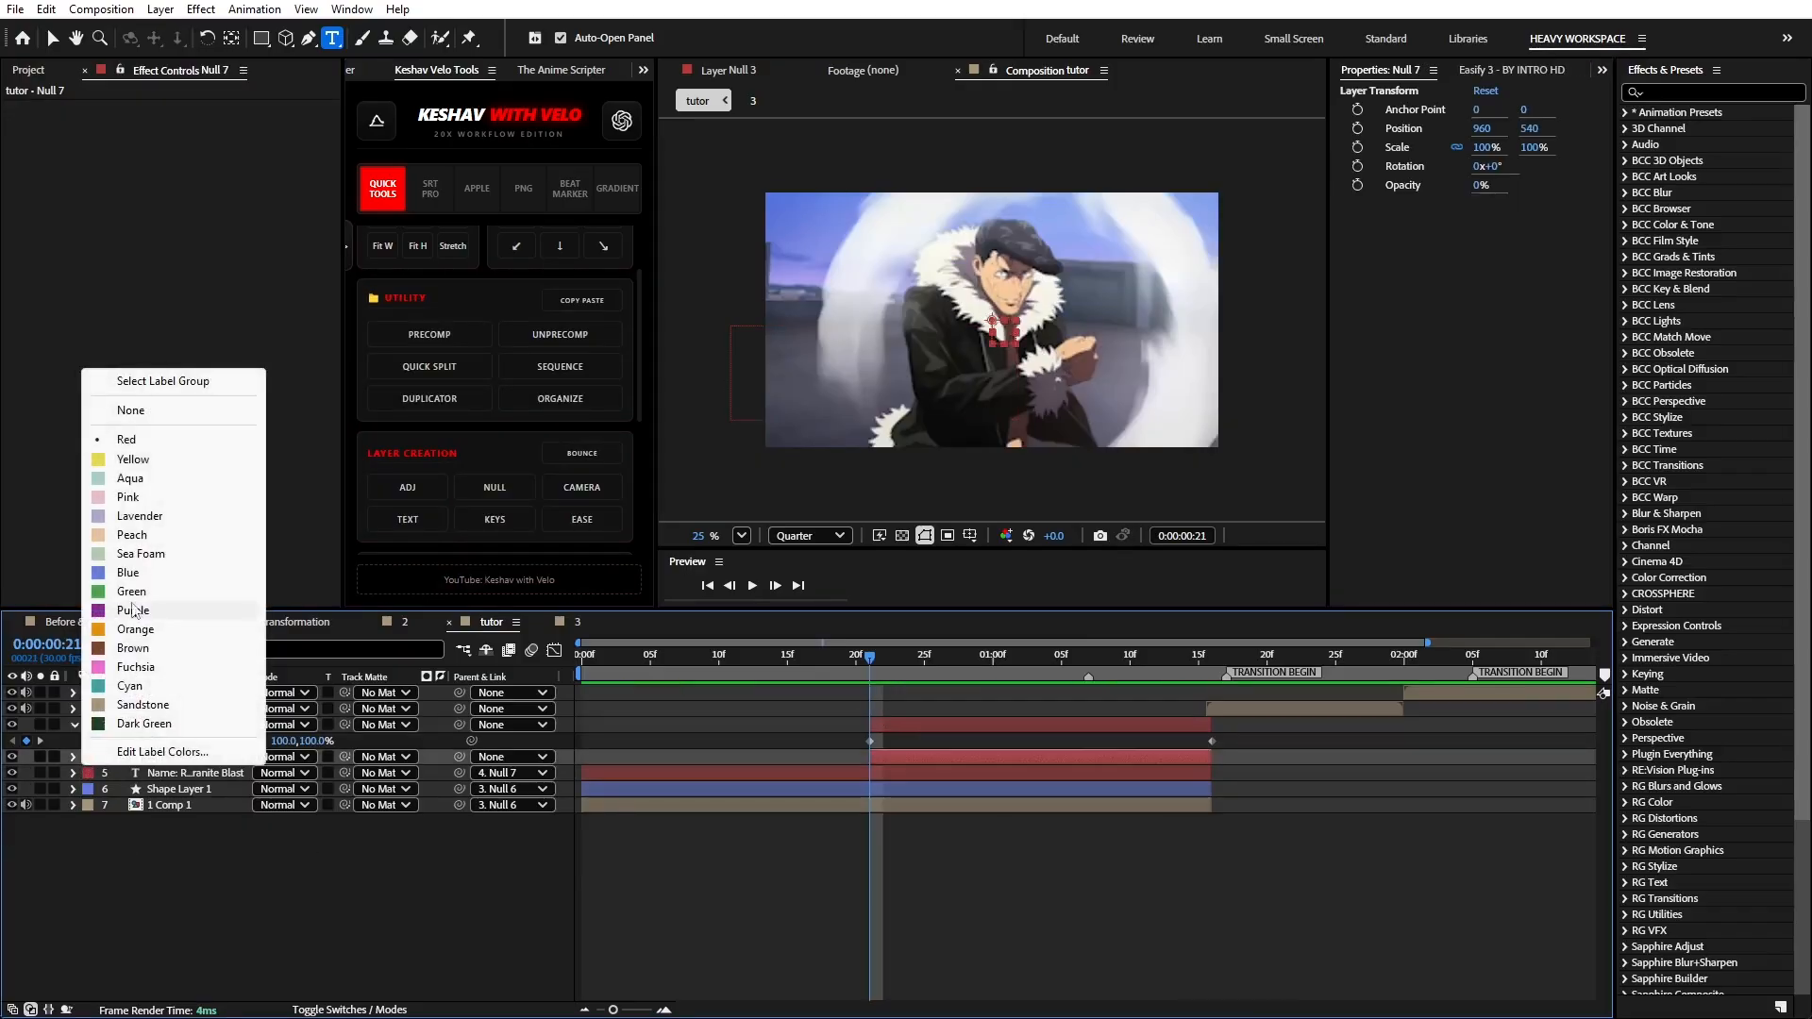
pyautogui.click(126, 574)
pyautogui.click(959, 887)
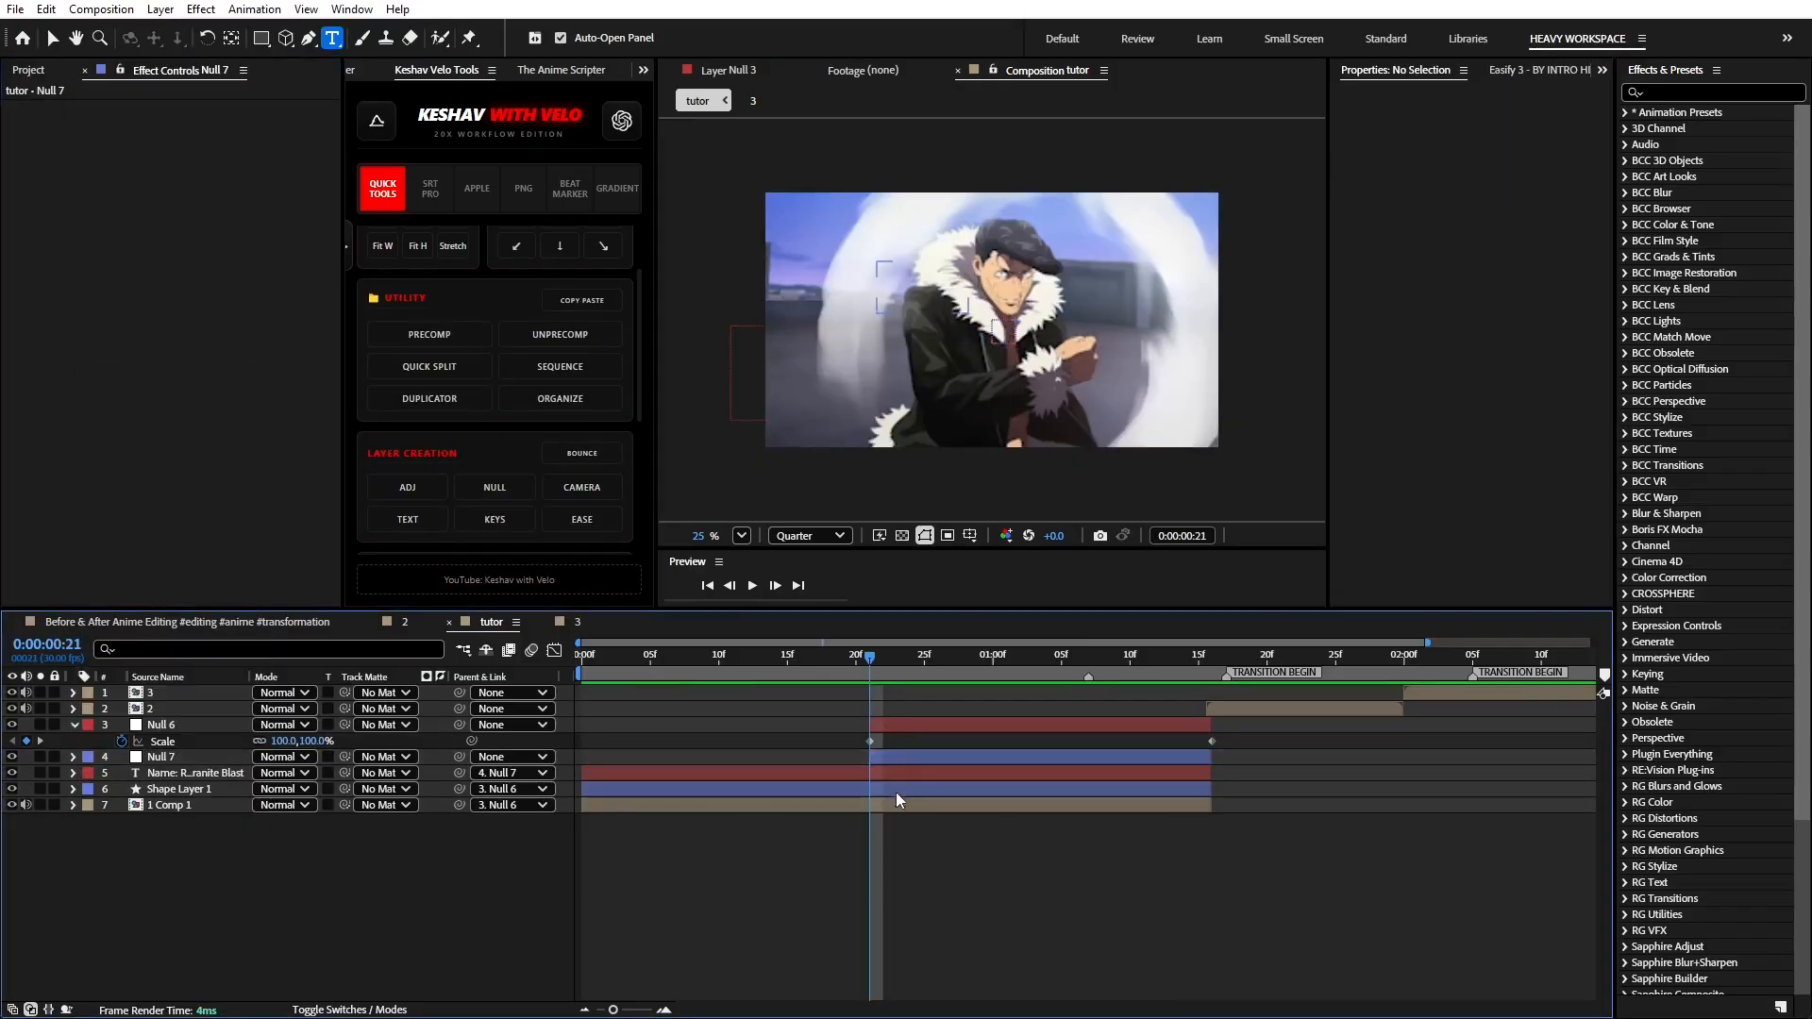
# - Parent the summary text and the shape layer to Null 7, and parent Null 7 to Null 6
pyautogui.click(883, 776)
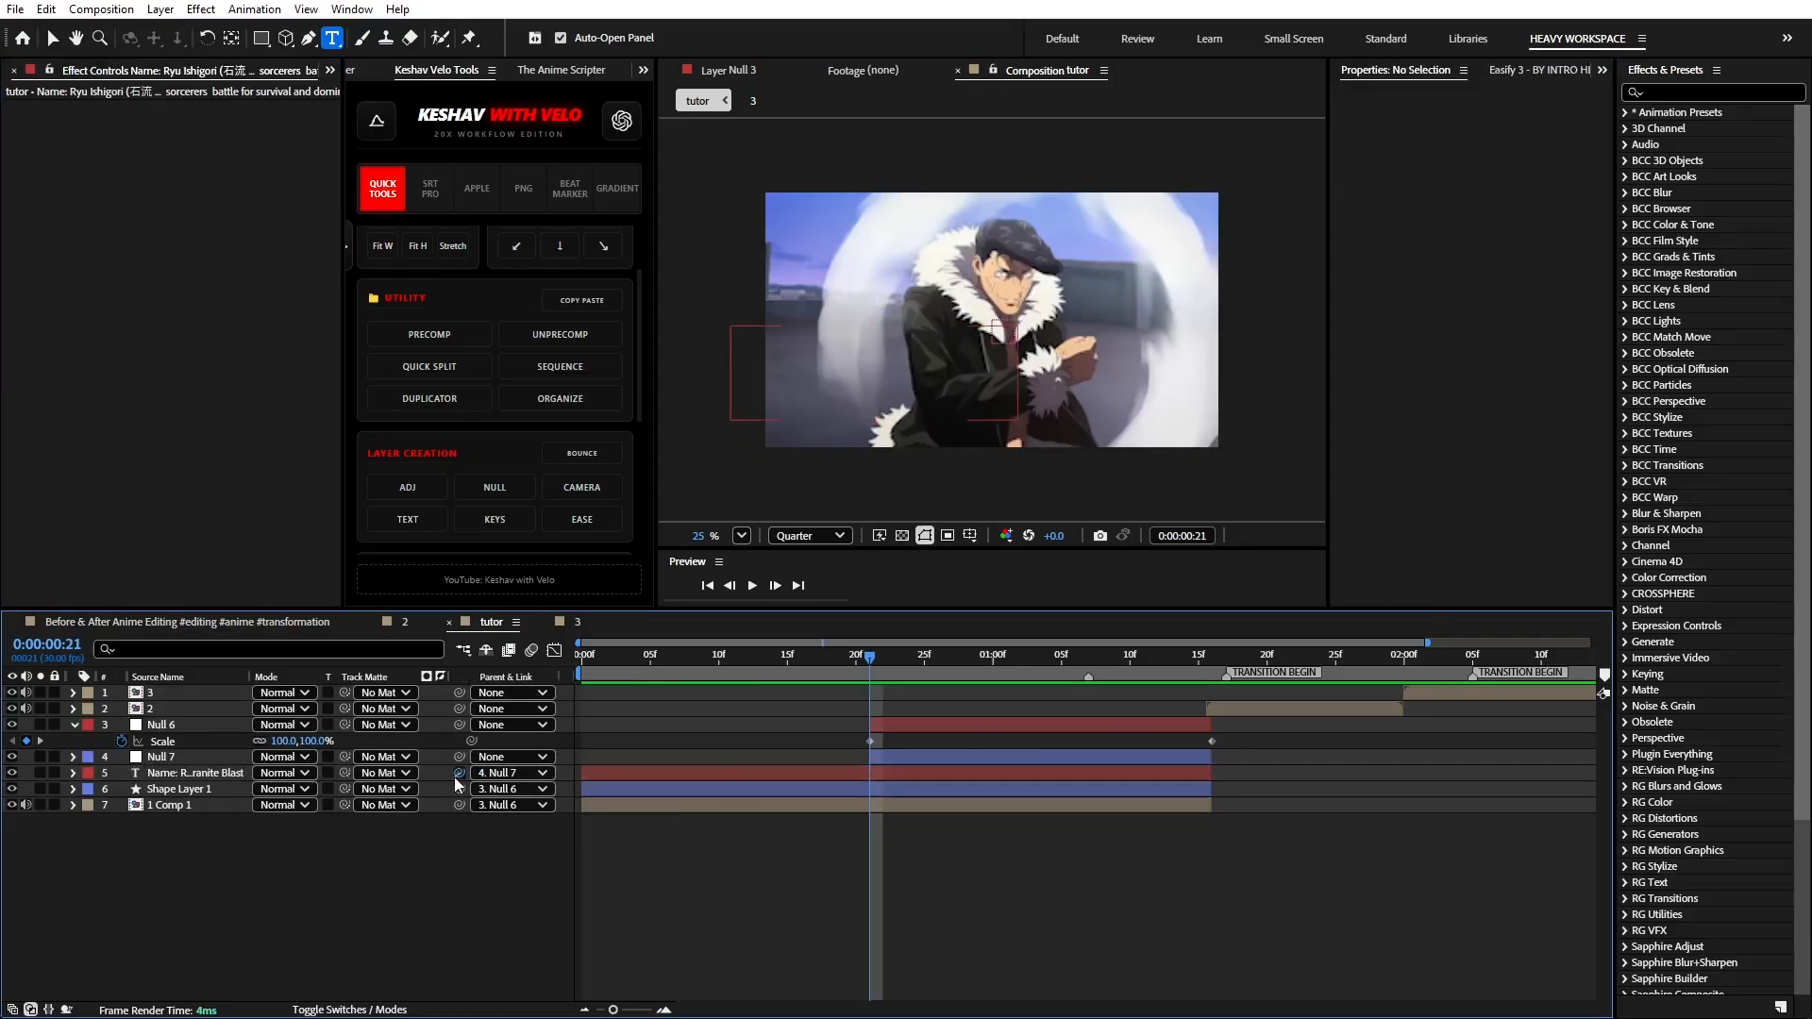
pyautogui.moveTo(460, 774); pyautogui.dragTo(819, 763)
pyautogui.moveTo(460, 789); pyautogui.dragTo(843, 769)
pyautogui.moveTo(460, 758); pyautogui.dragTo(907, 734)
# - Scale Null 7 down to 79% so the summary text and pointer line fit the frame
pyautogui.moveTo(876, 664); pyautogui.dragTo(937, 739)
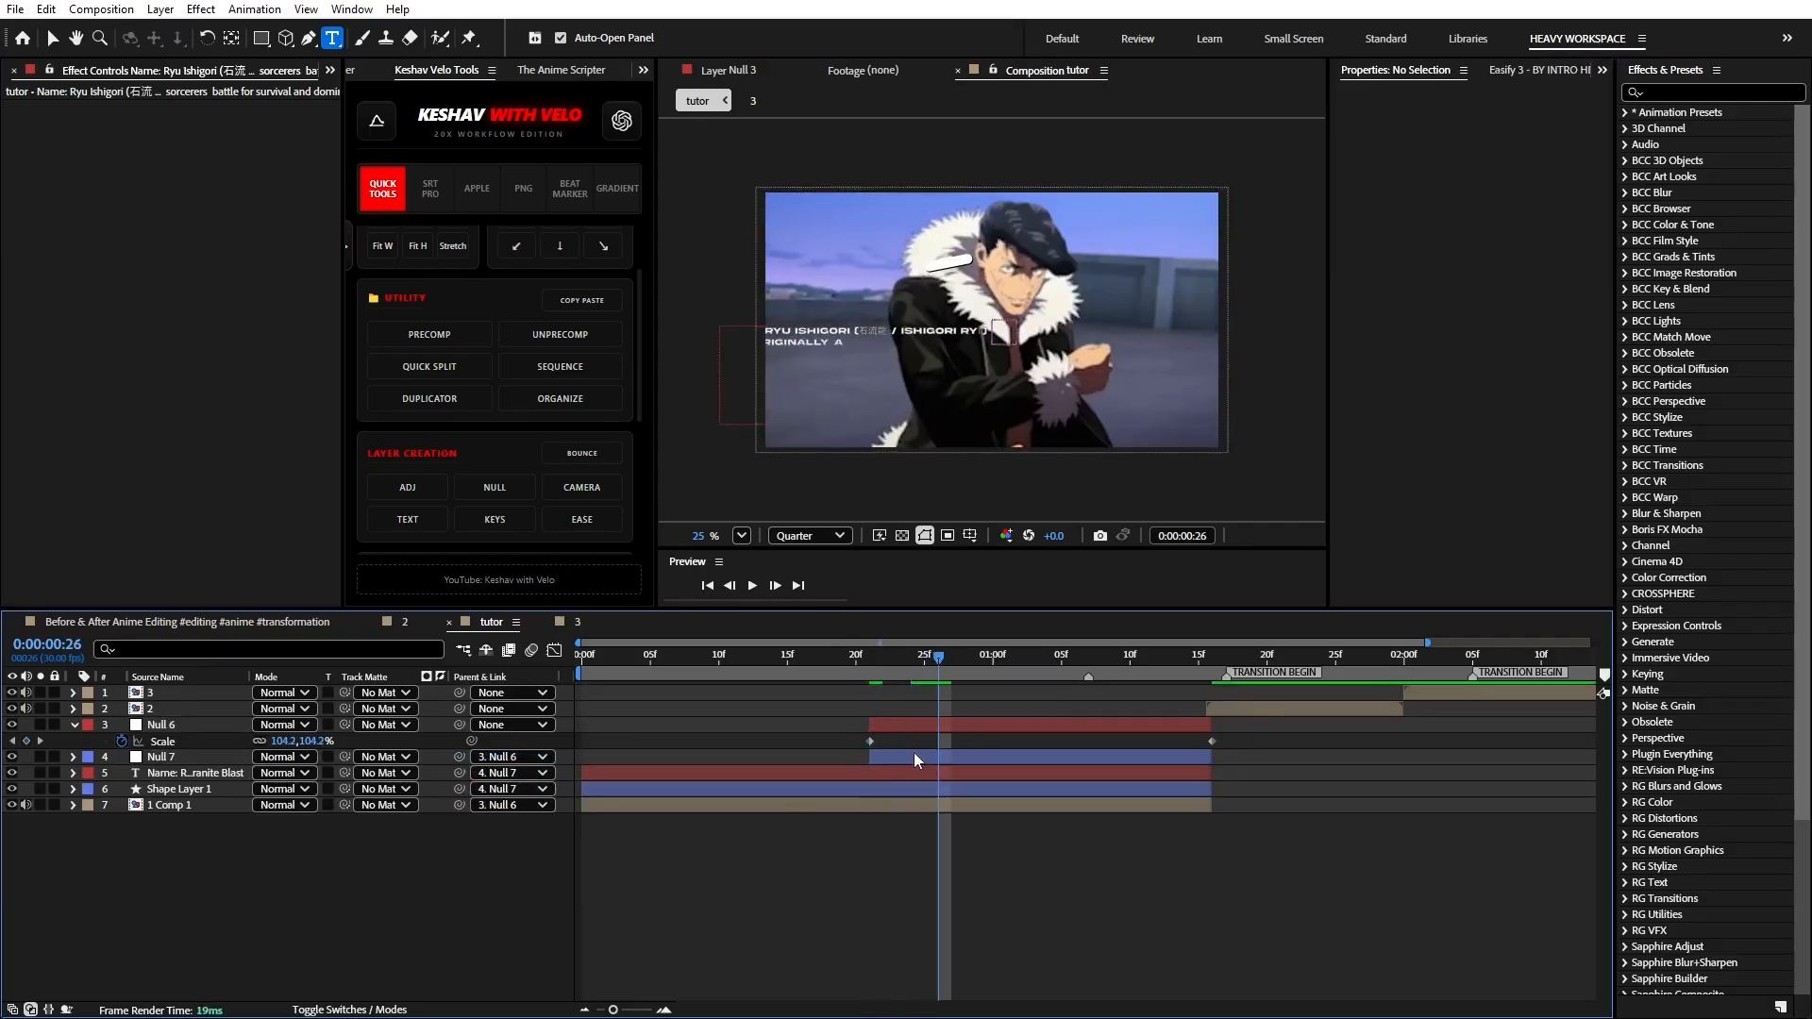
pyautogui.click(906, 756)
pyautogui.press('s')
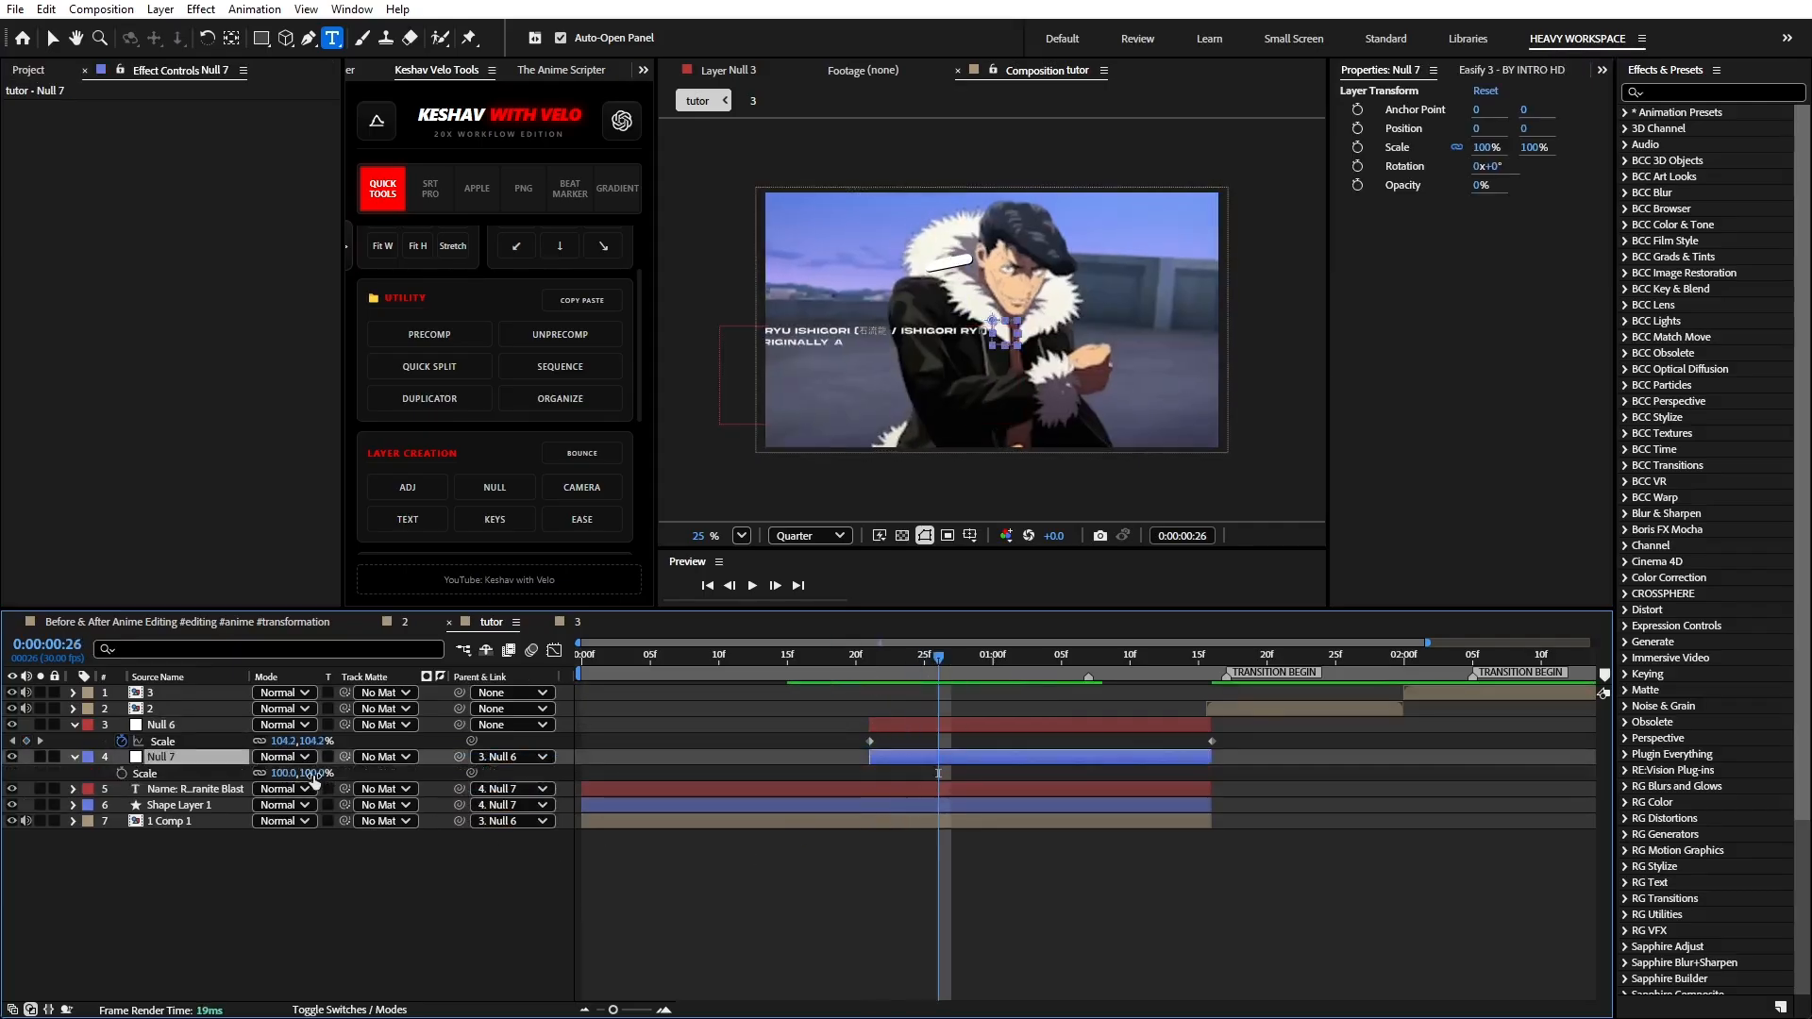
pyautogui.moveTo(314, 773); pyautogui.dragTo(295, 776)
pyautogui.click(901, 828)
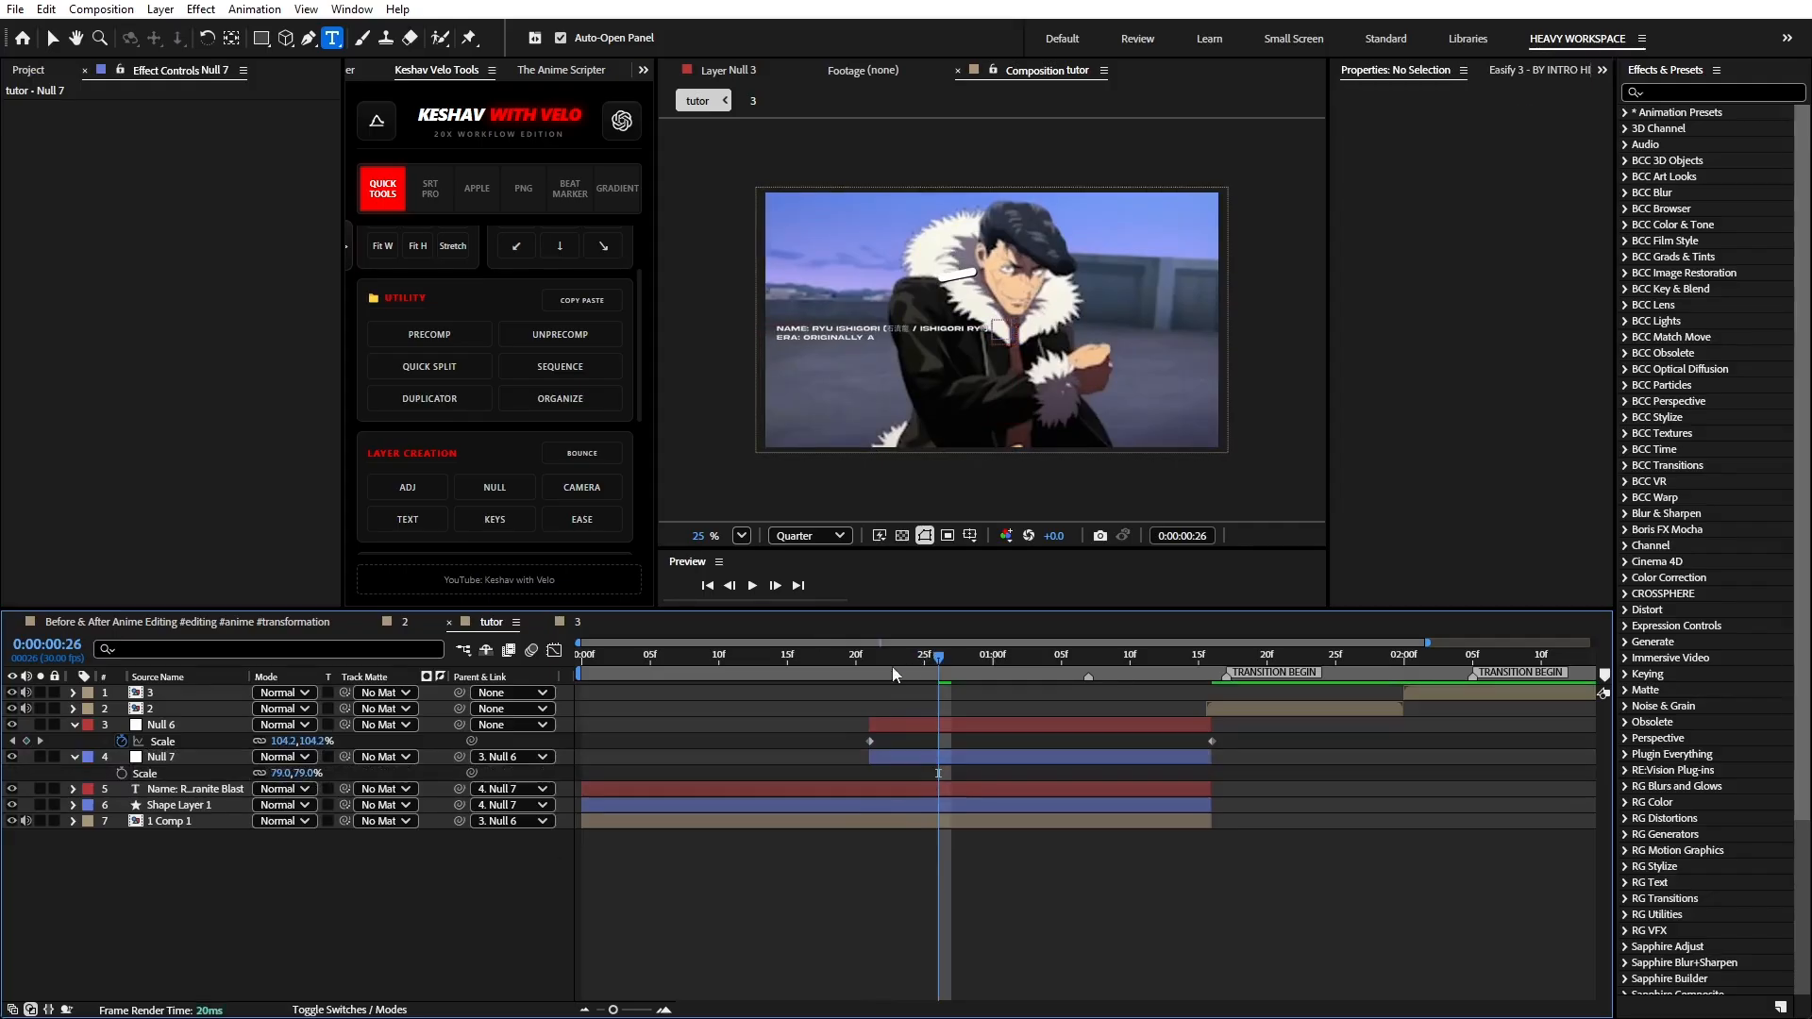
# - Trim clip 2 to start at 0:00:01:17 and pre-compose it
pyautogui.moveTo(892, 666); pyautogui.dragTo(1090, 756)
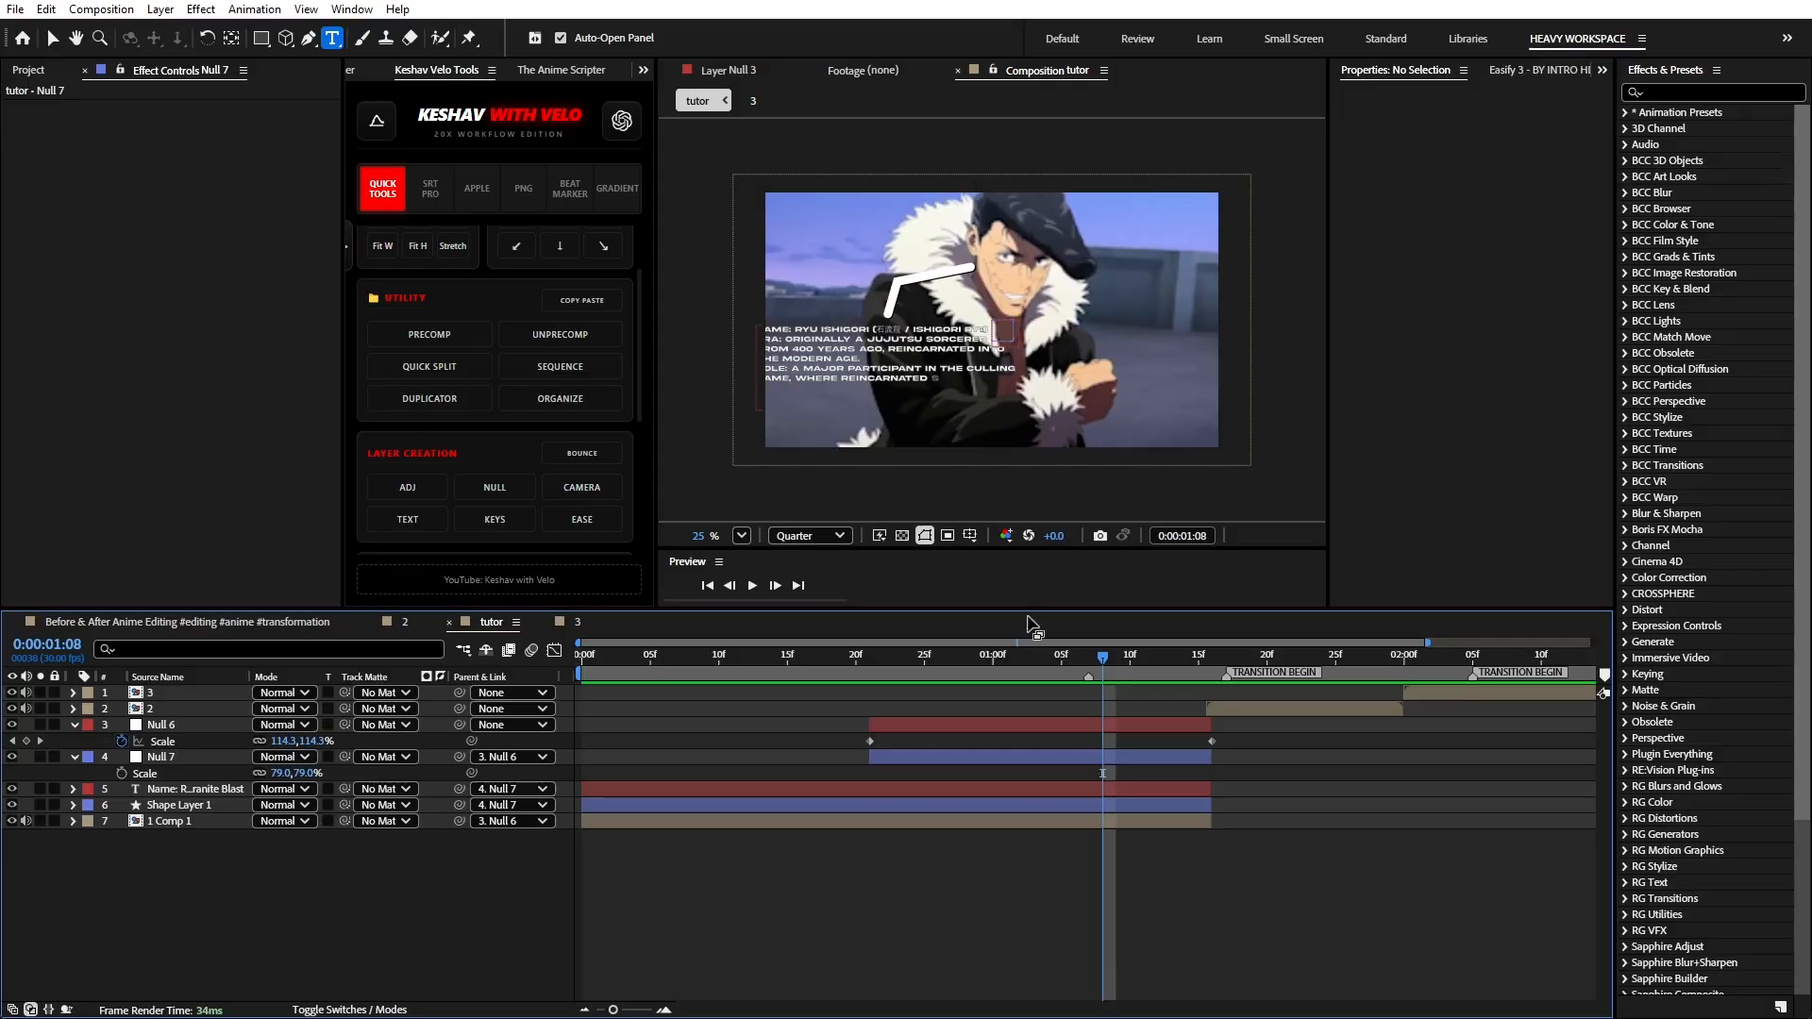
pyautogui.moveTo(1031, 658); pyautogui.dragTo(1229, 828)
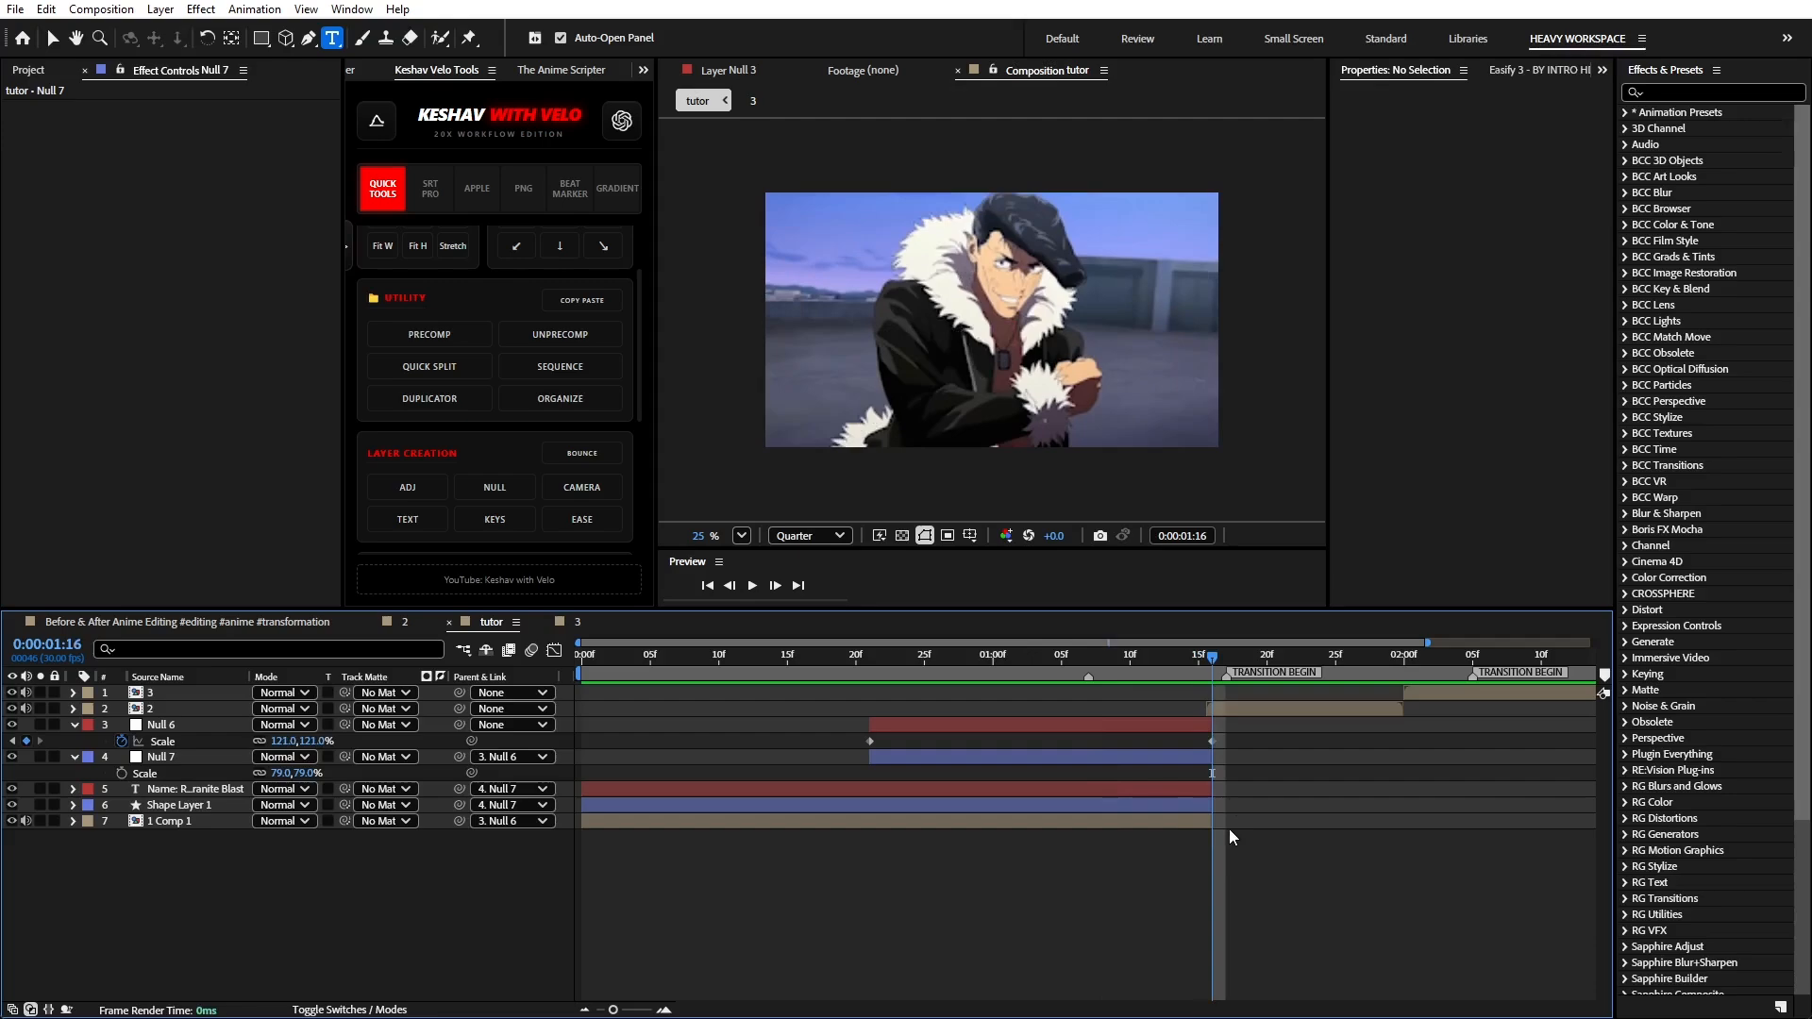
pyautogui.click(1218, 709)
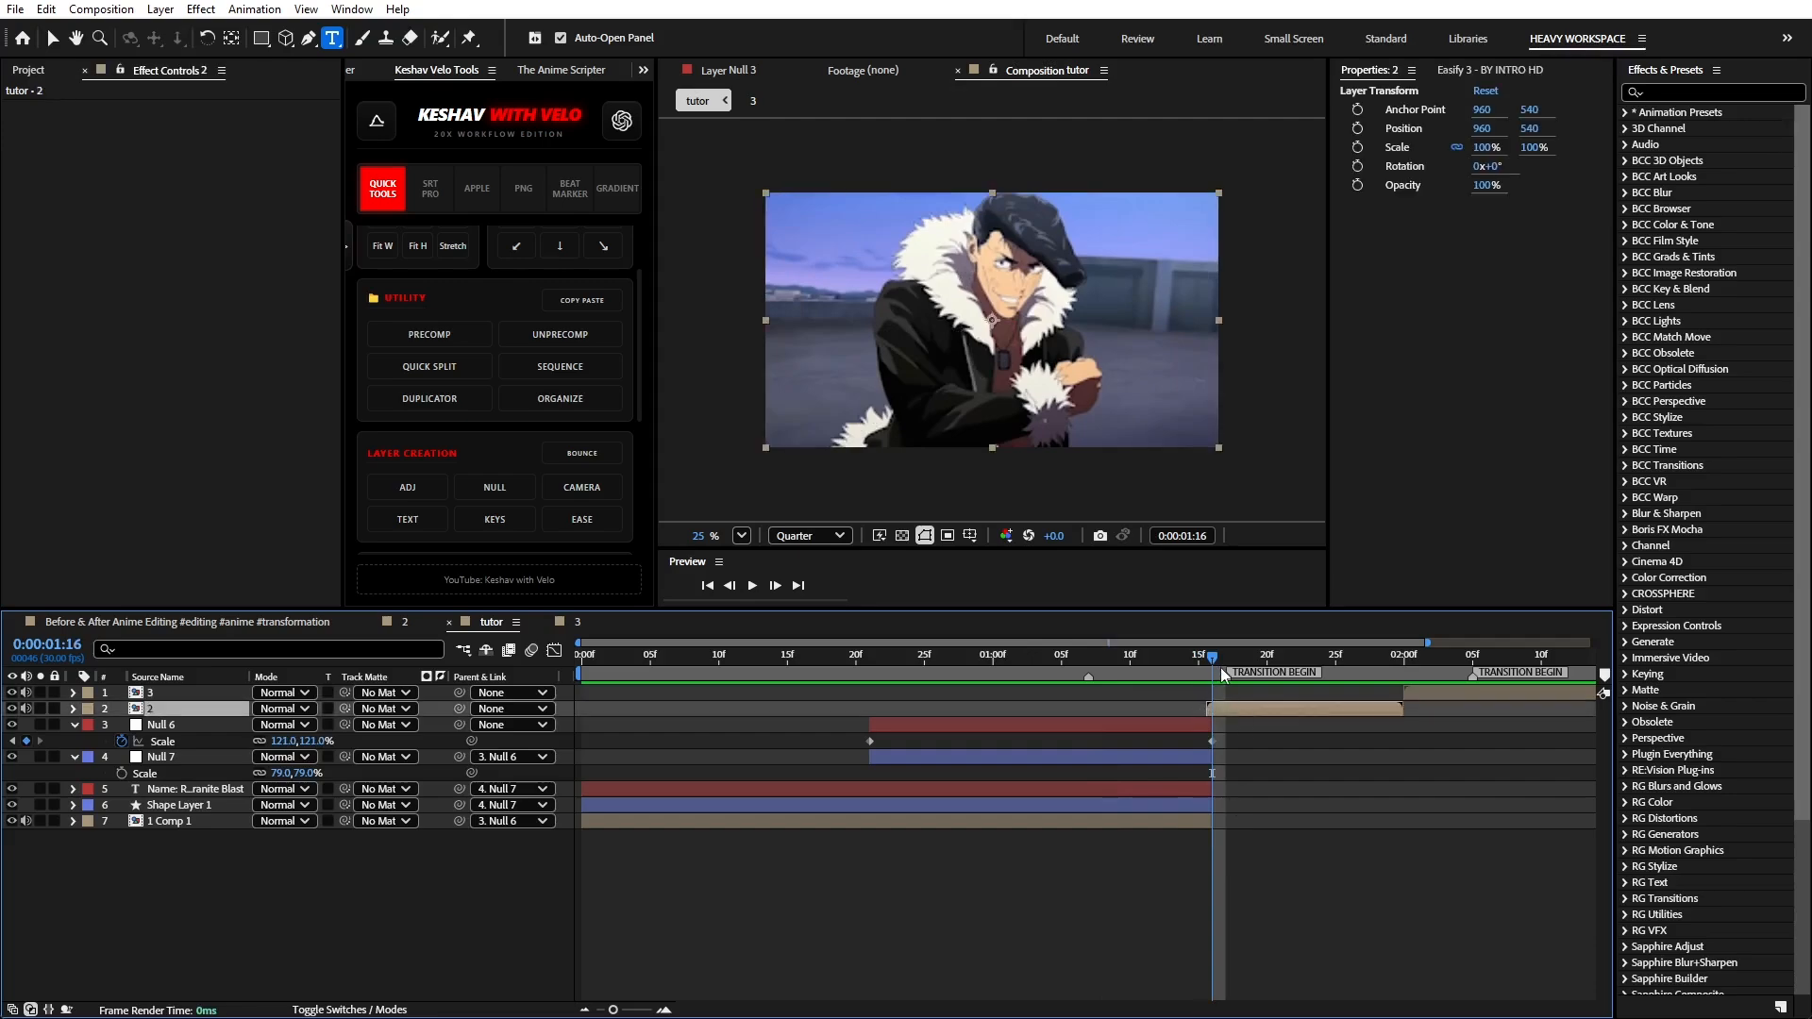
pyautogui.press('pagedown')
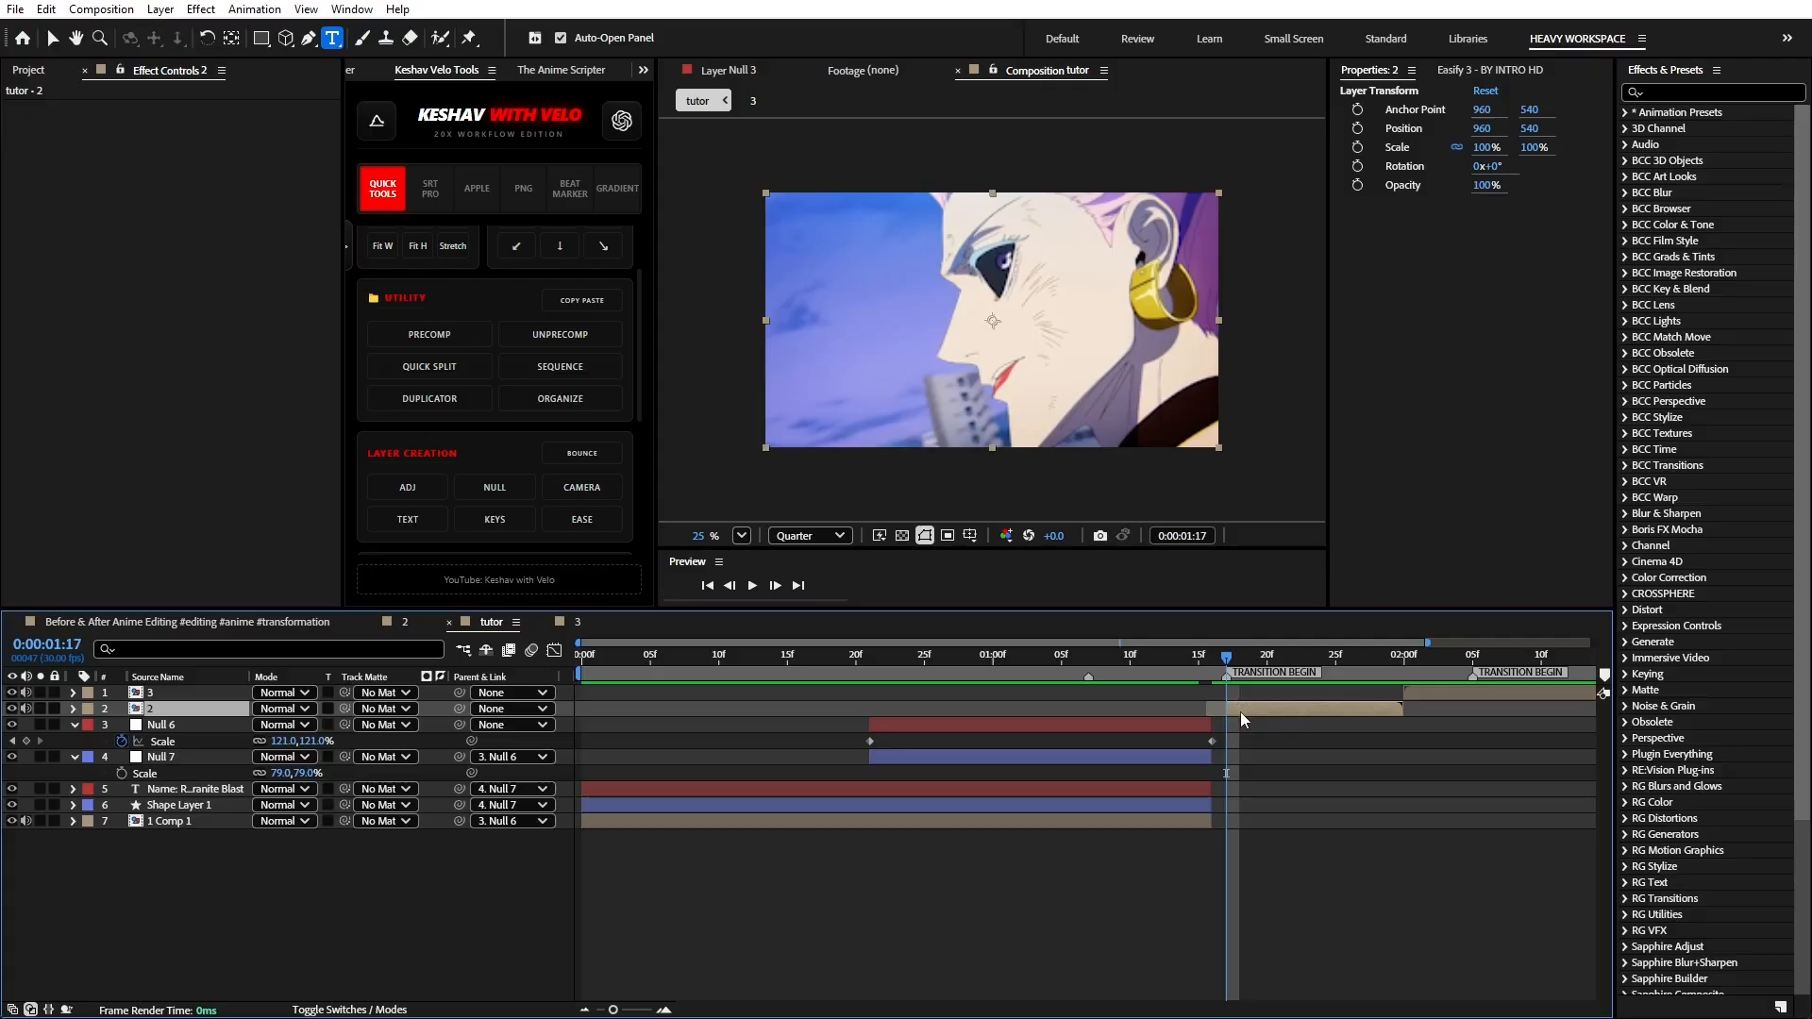
pyautogui.hotkey('ctrl', 'shift', 'c')
pyautogui.click(1001, 653)
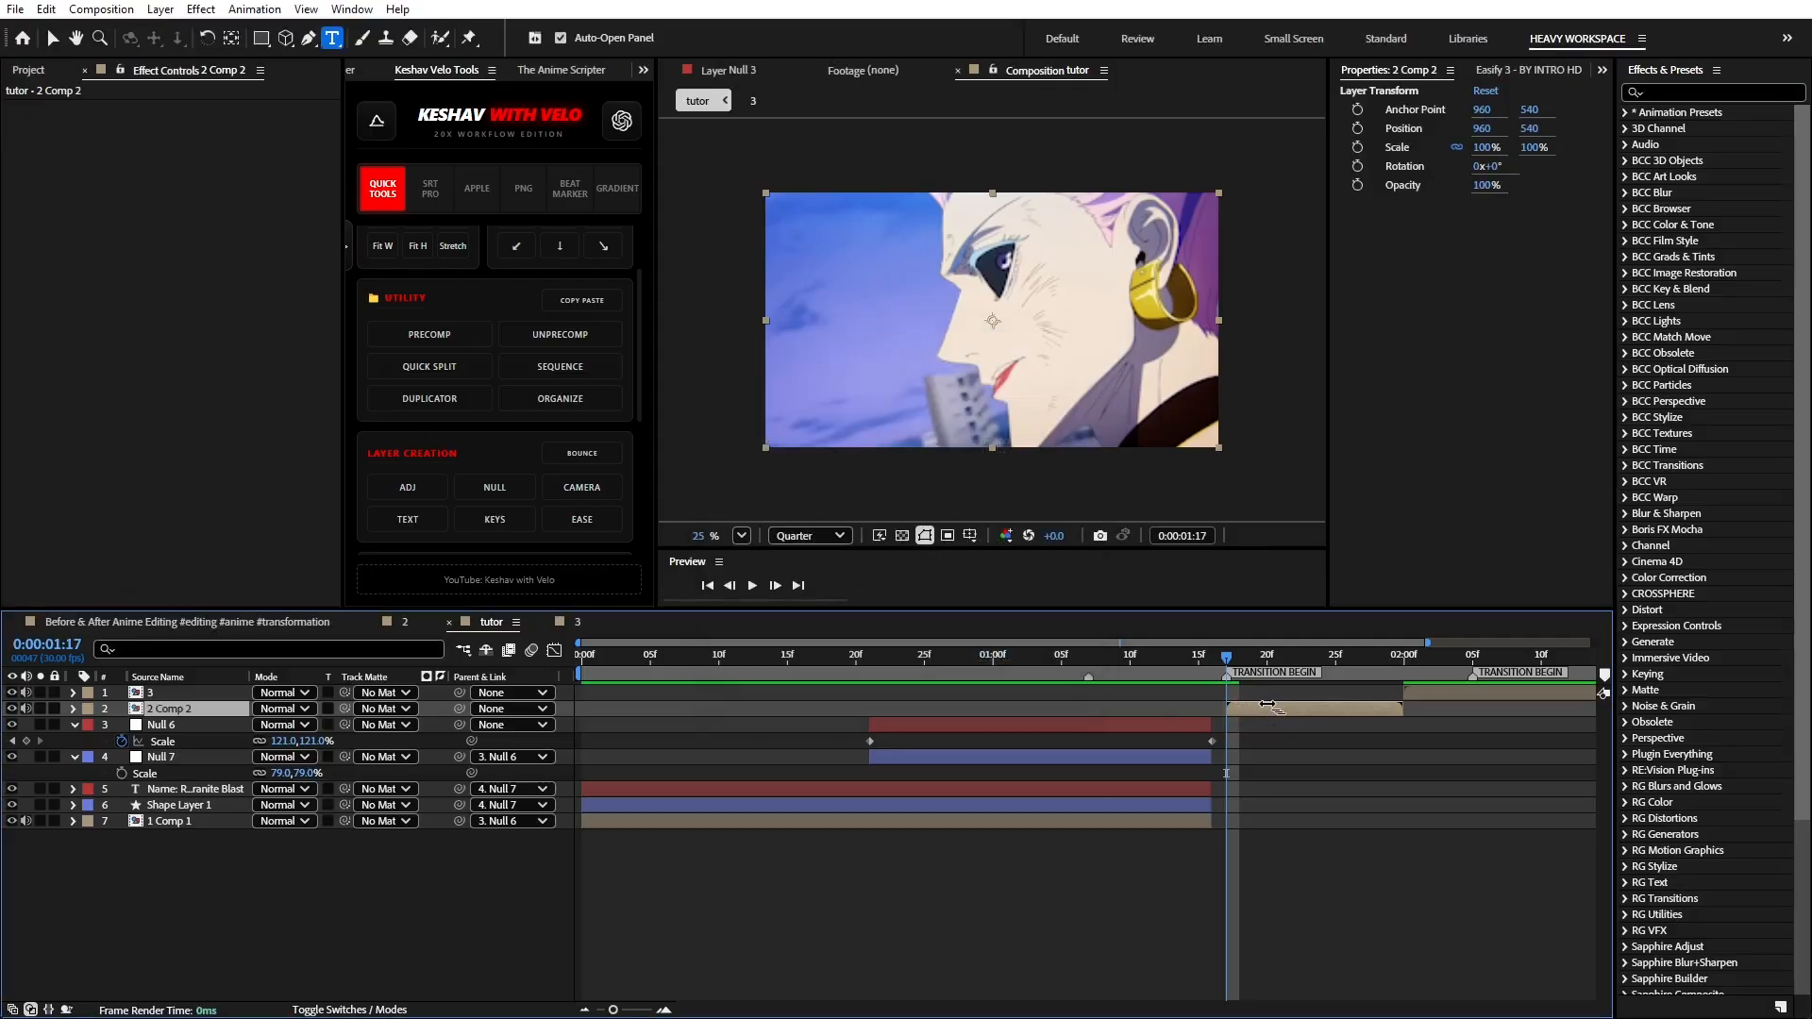
# - Enable time remapping on 2 Comp 2, extend its start to 0:00:01:07, and place the remap keyframes at 0:00:01:17 and 0:00:02:00
pyautogui.hotkey('ctrl', 'alt', 't')
pyautogui.moveTo(1266, 708); pyautogui.dragTo(1129, 711)
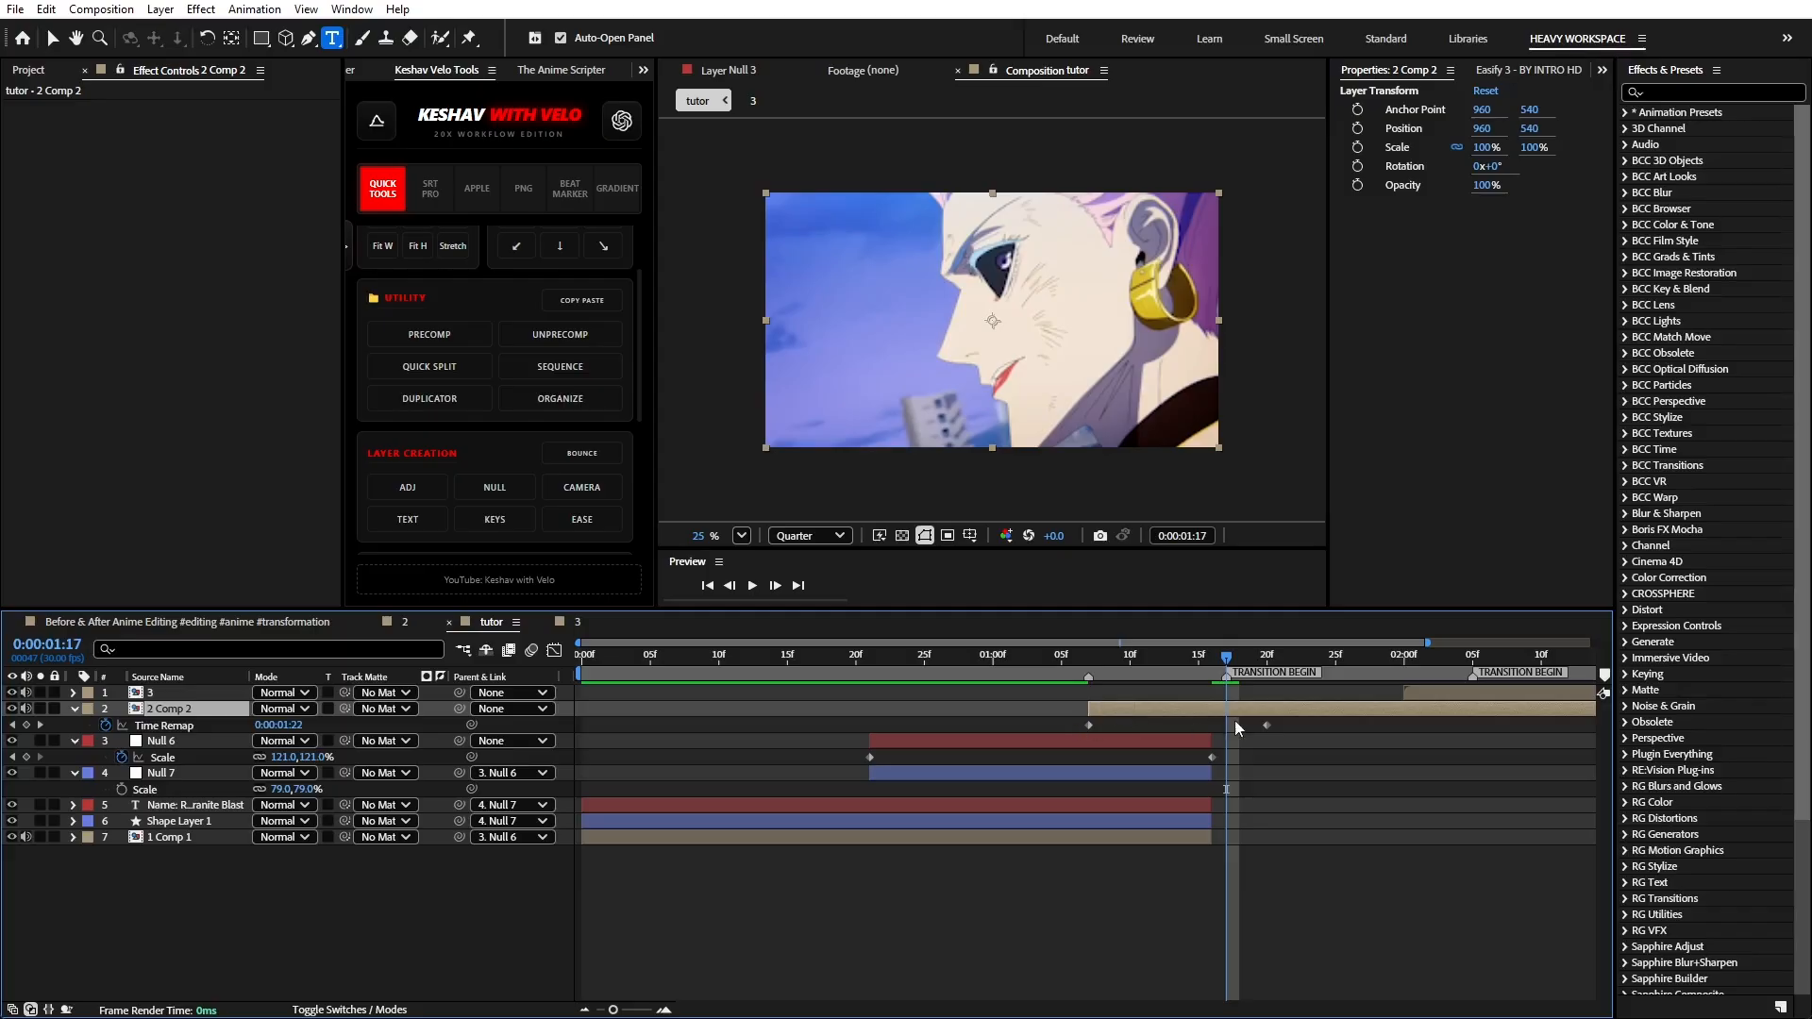
pyautogui.moveTo(1267, 725); pyautogui.dragTo(1404, 724)
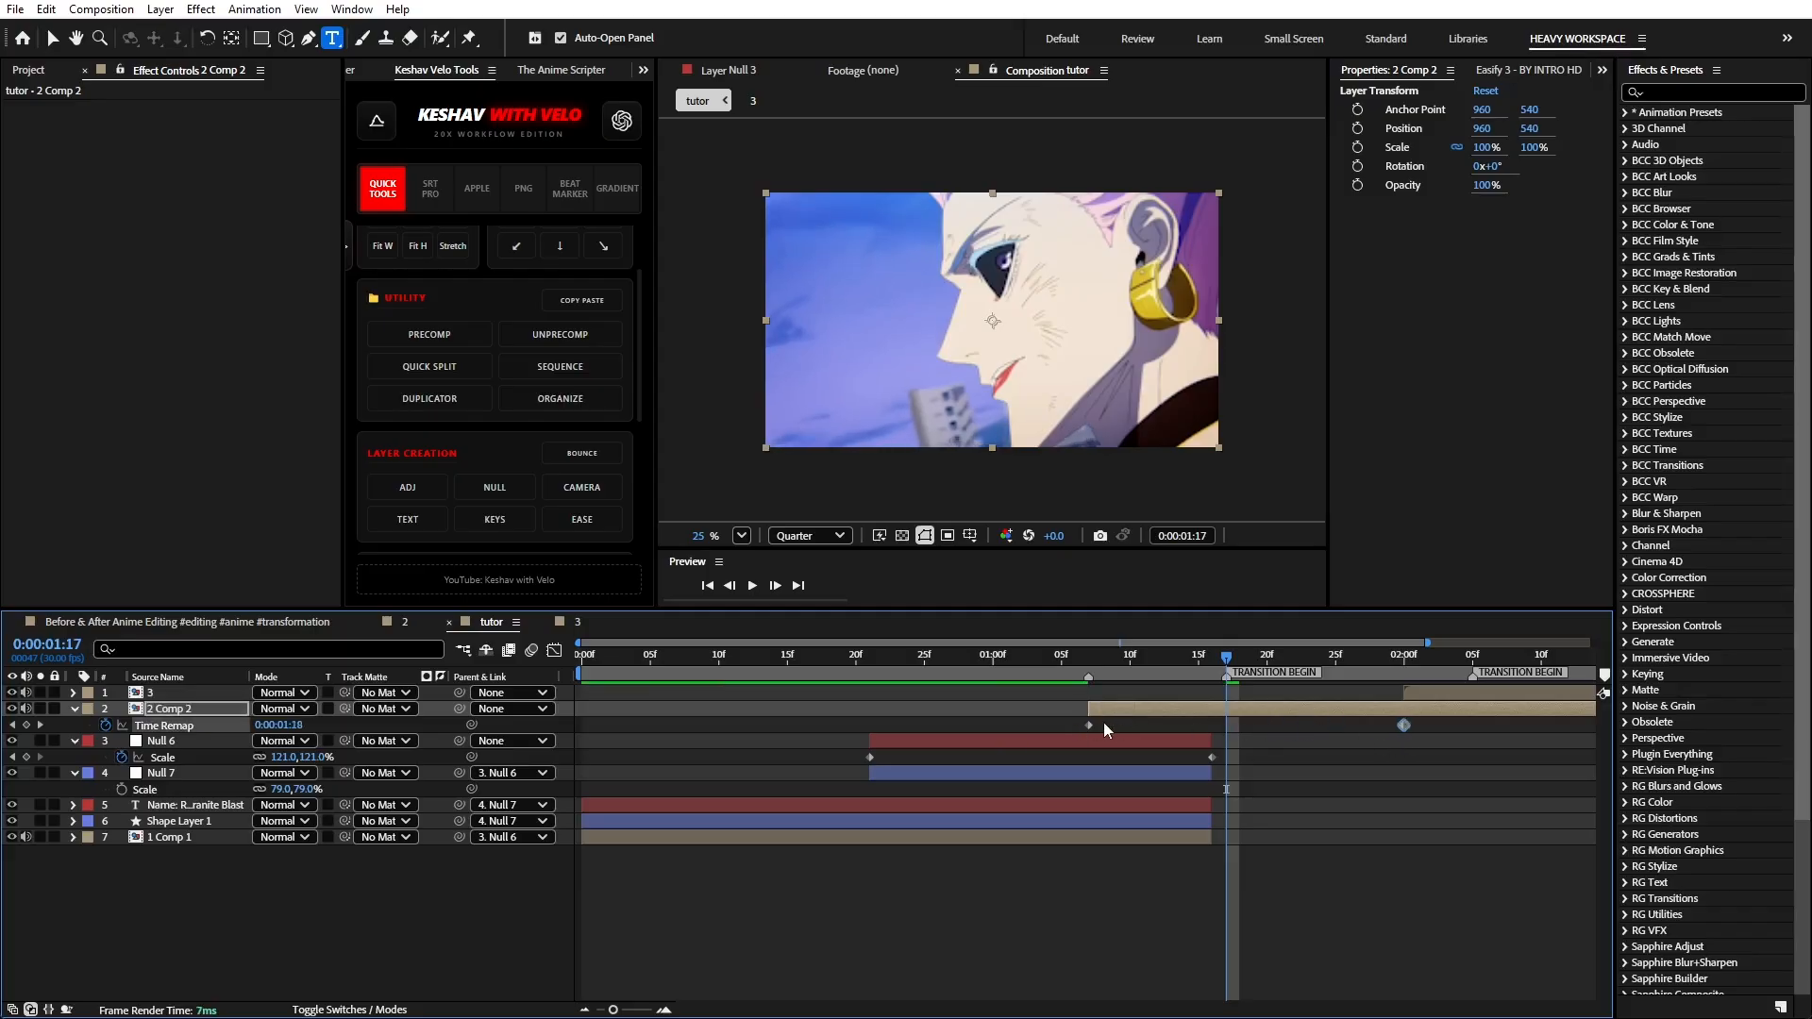
pyautogui.moveTo(1088, 724); pyautogui.dragTo(1226, 725)
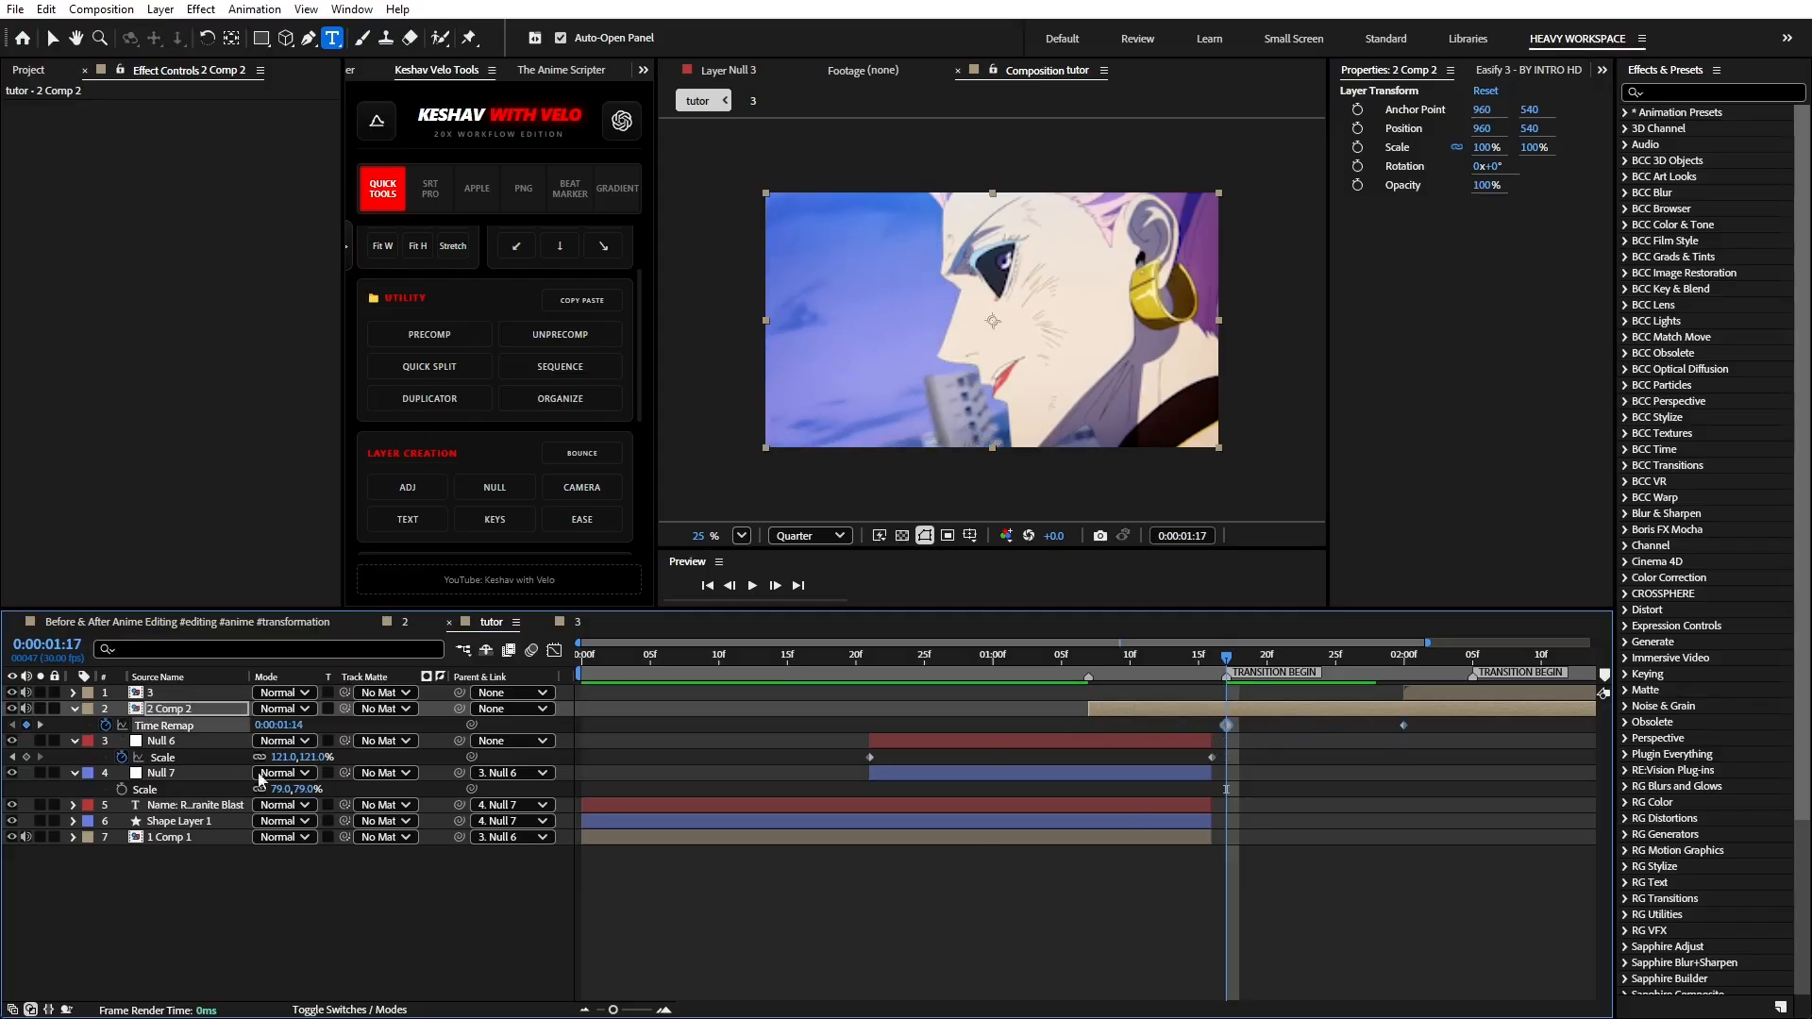
pyautogui.hotkey('ctrl', 'a')
pyautogui.press('u')
pyautogui.click(961, 923)
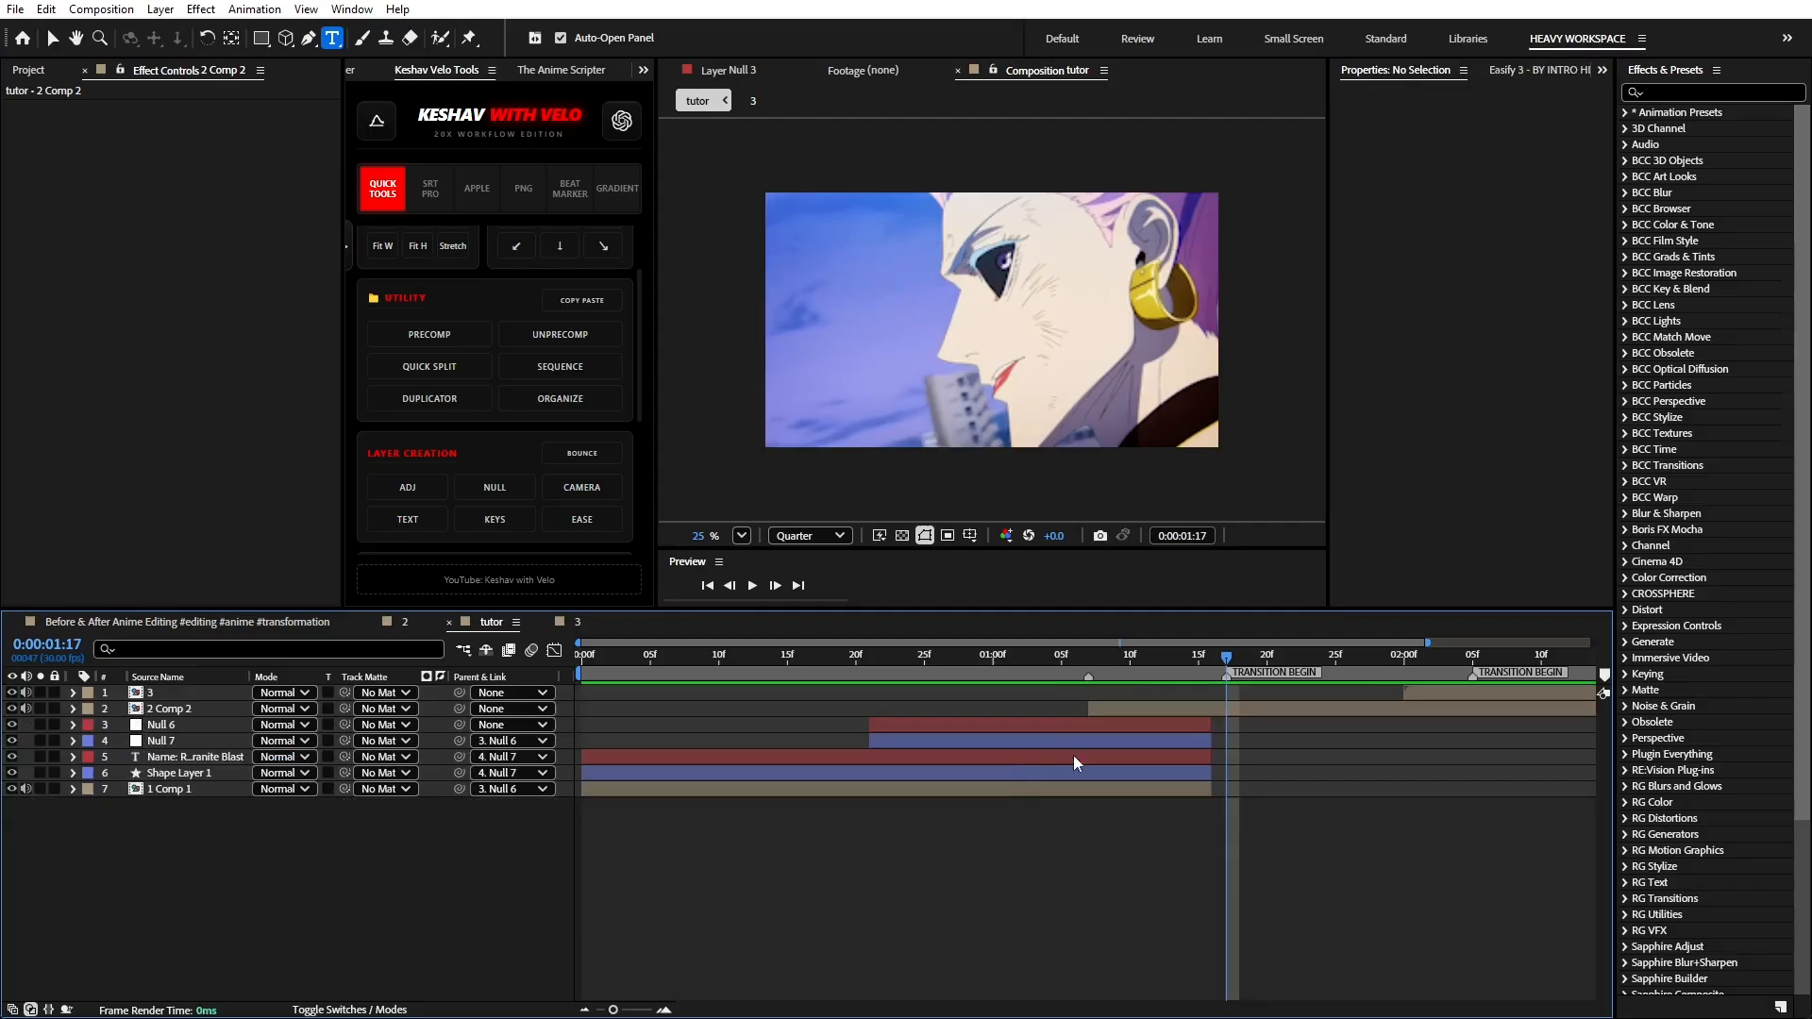
# - Create a parent null for Null 6, place it above 2 Comp 2, and extend its end to 0:00:02:05
pyautogui.click(957, 725)
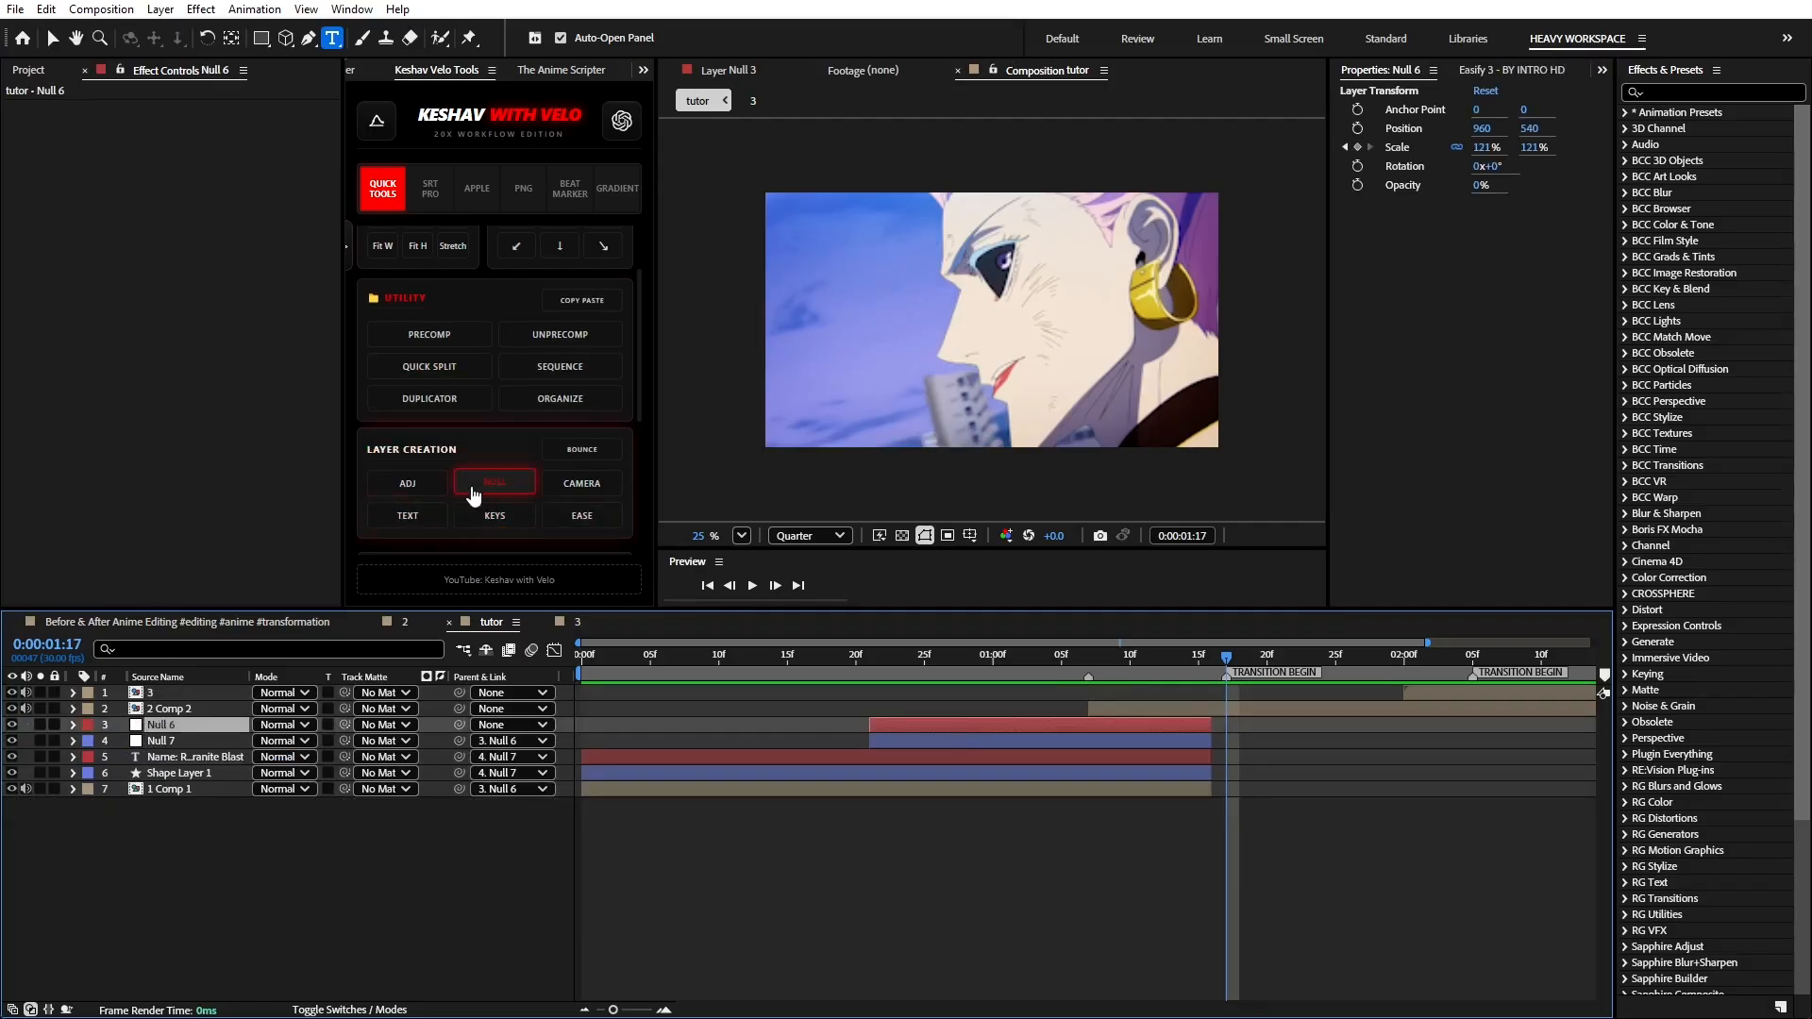
pyautogui.click(474, 486)
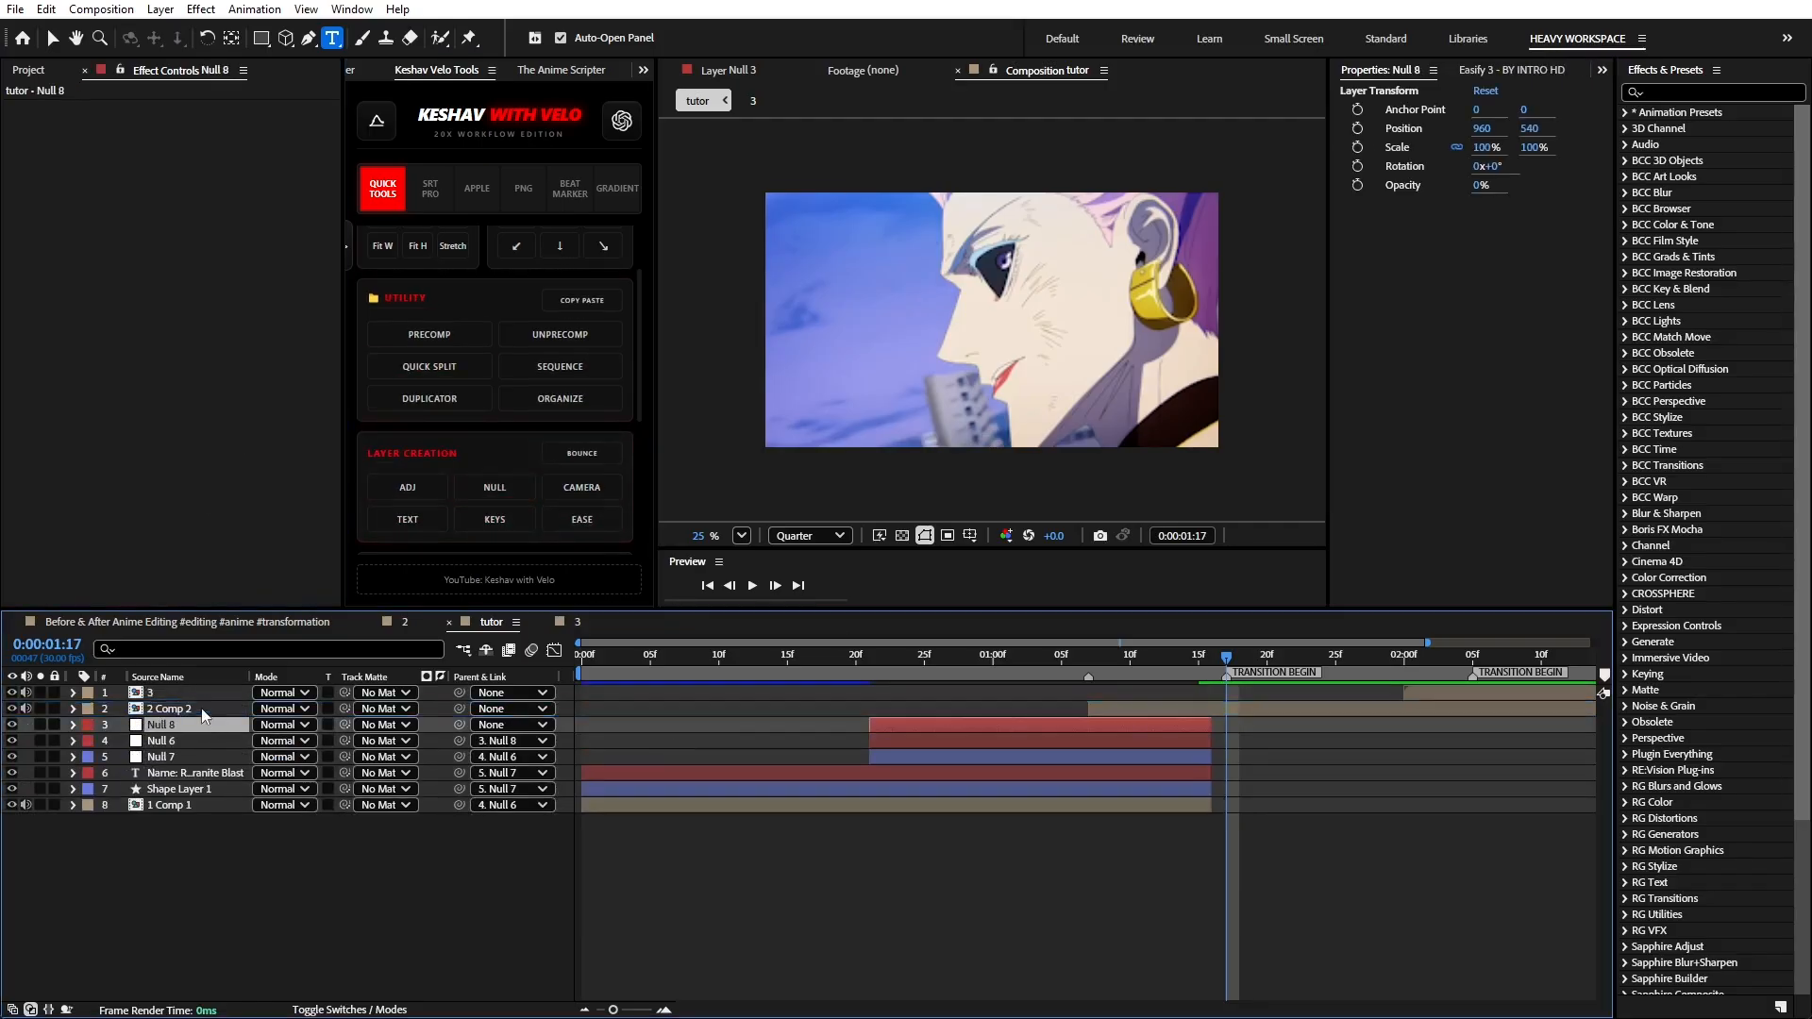
pyautogui.moveTo(206, 727); pyautogui.dragTo(198, 706)
pyautogui.moveTo(1253, 706); pyautogui.dragTo(1471, 709)
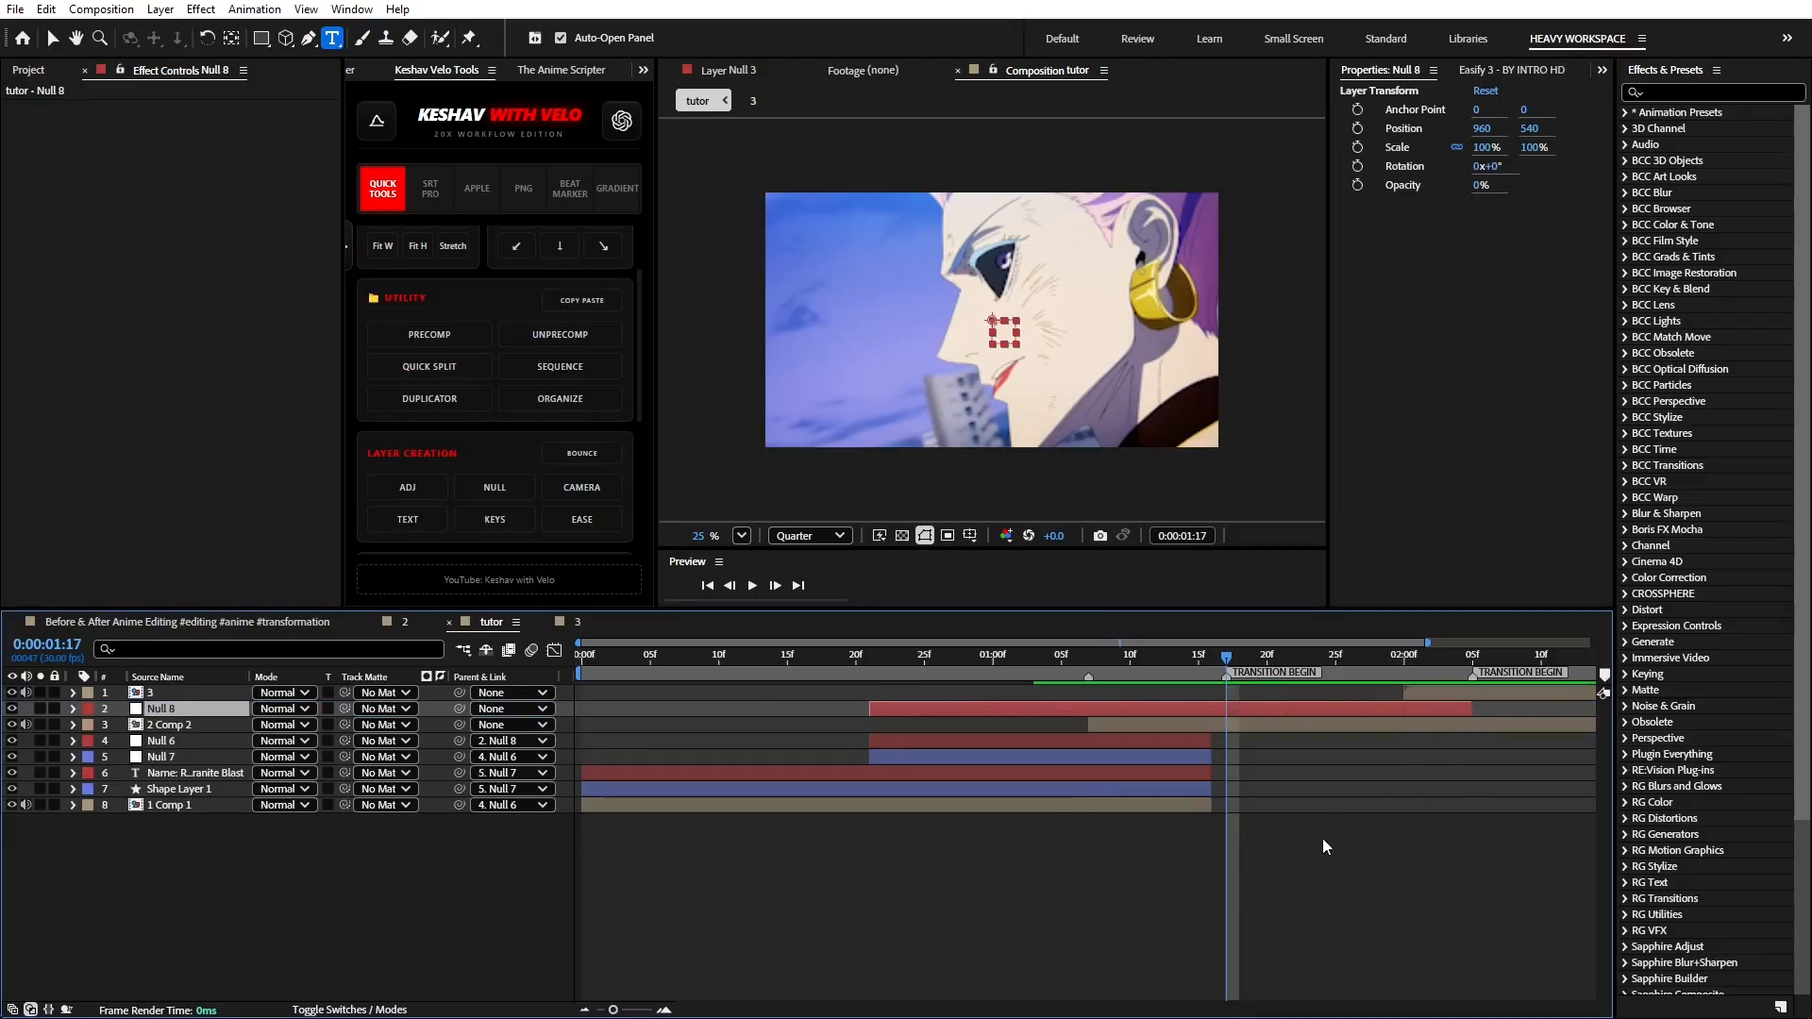
# - Move 2 Comp 2 just past the frame's right edge to Position 2876.6, 540 and parent it to Null 8
pyautogui.scroll(-2, 1123, 382)
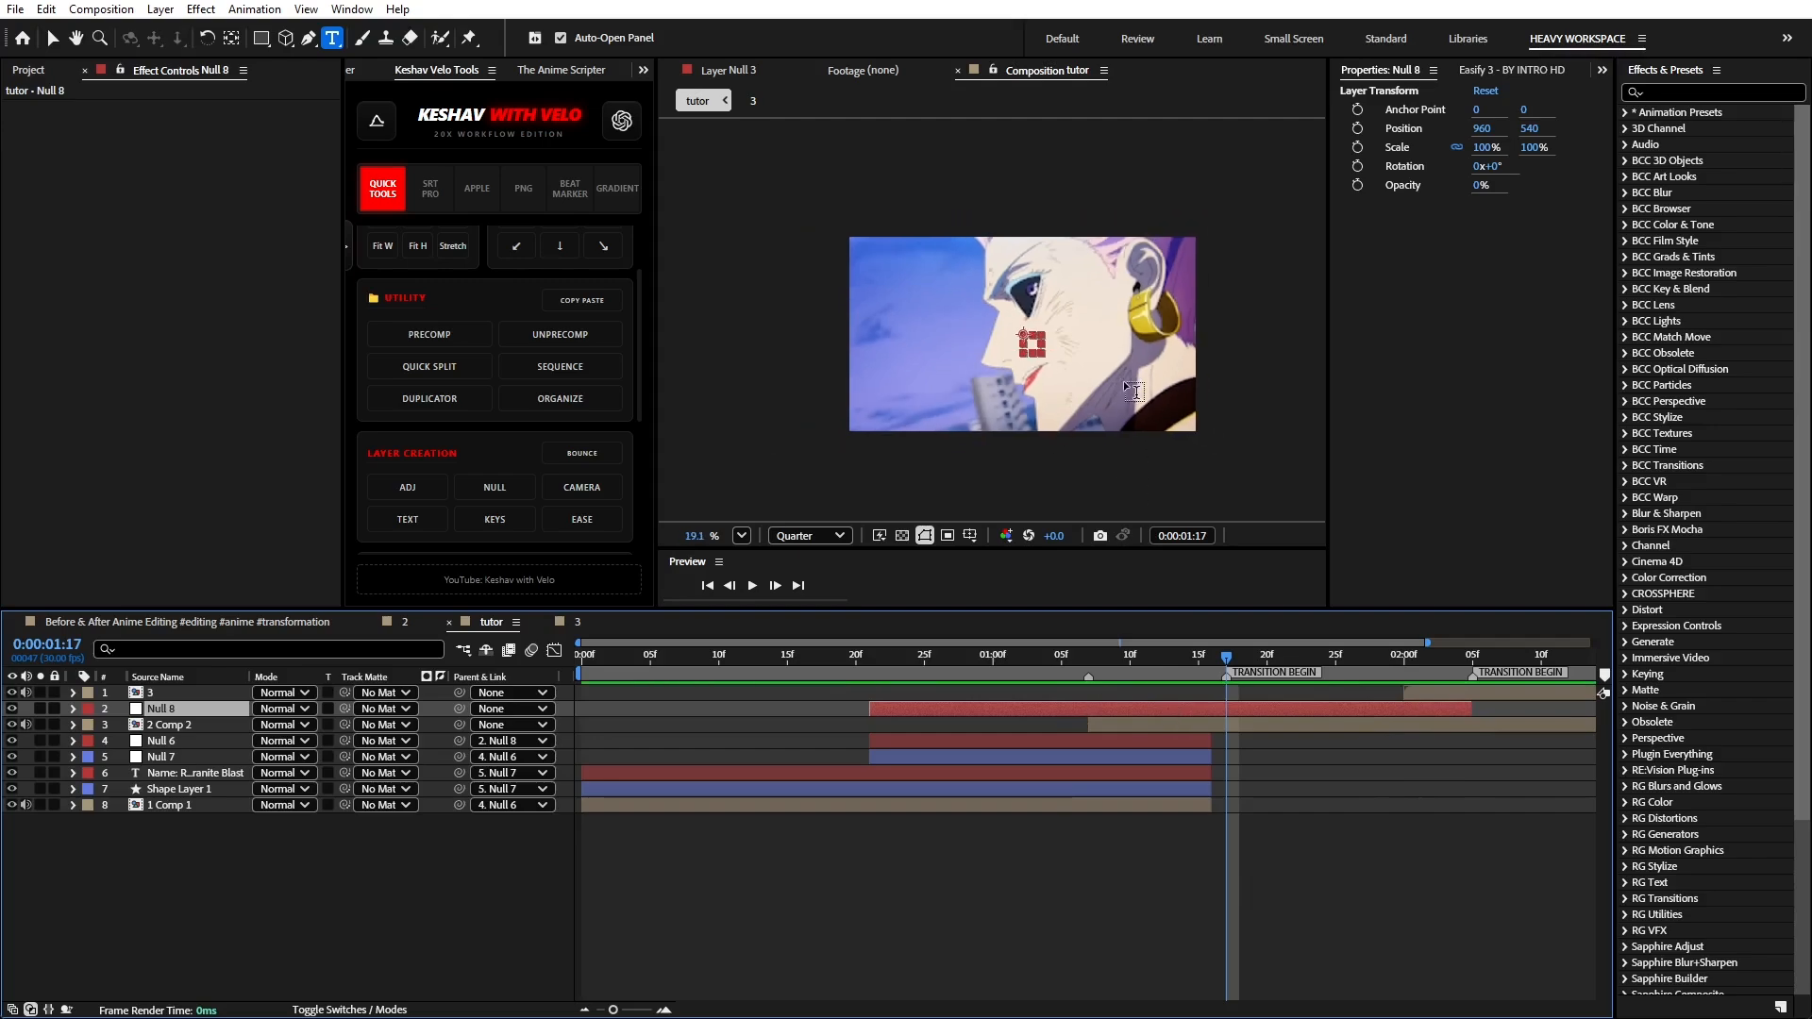
pyautogui.press('v')
pyautogui.click(1221, 724)
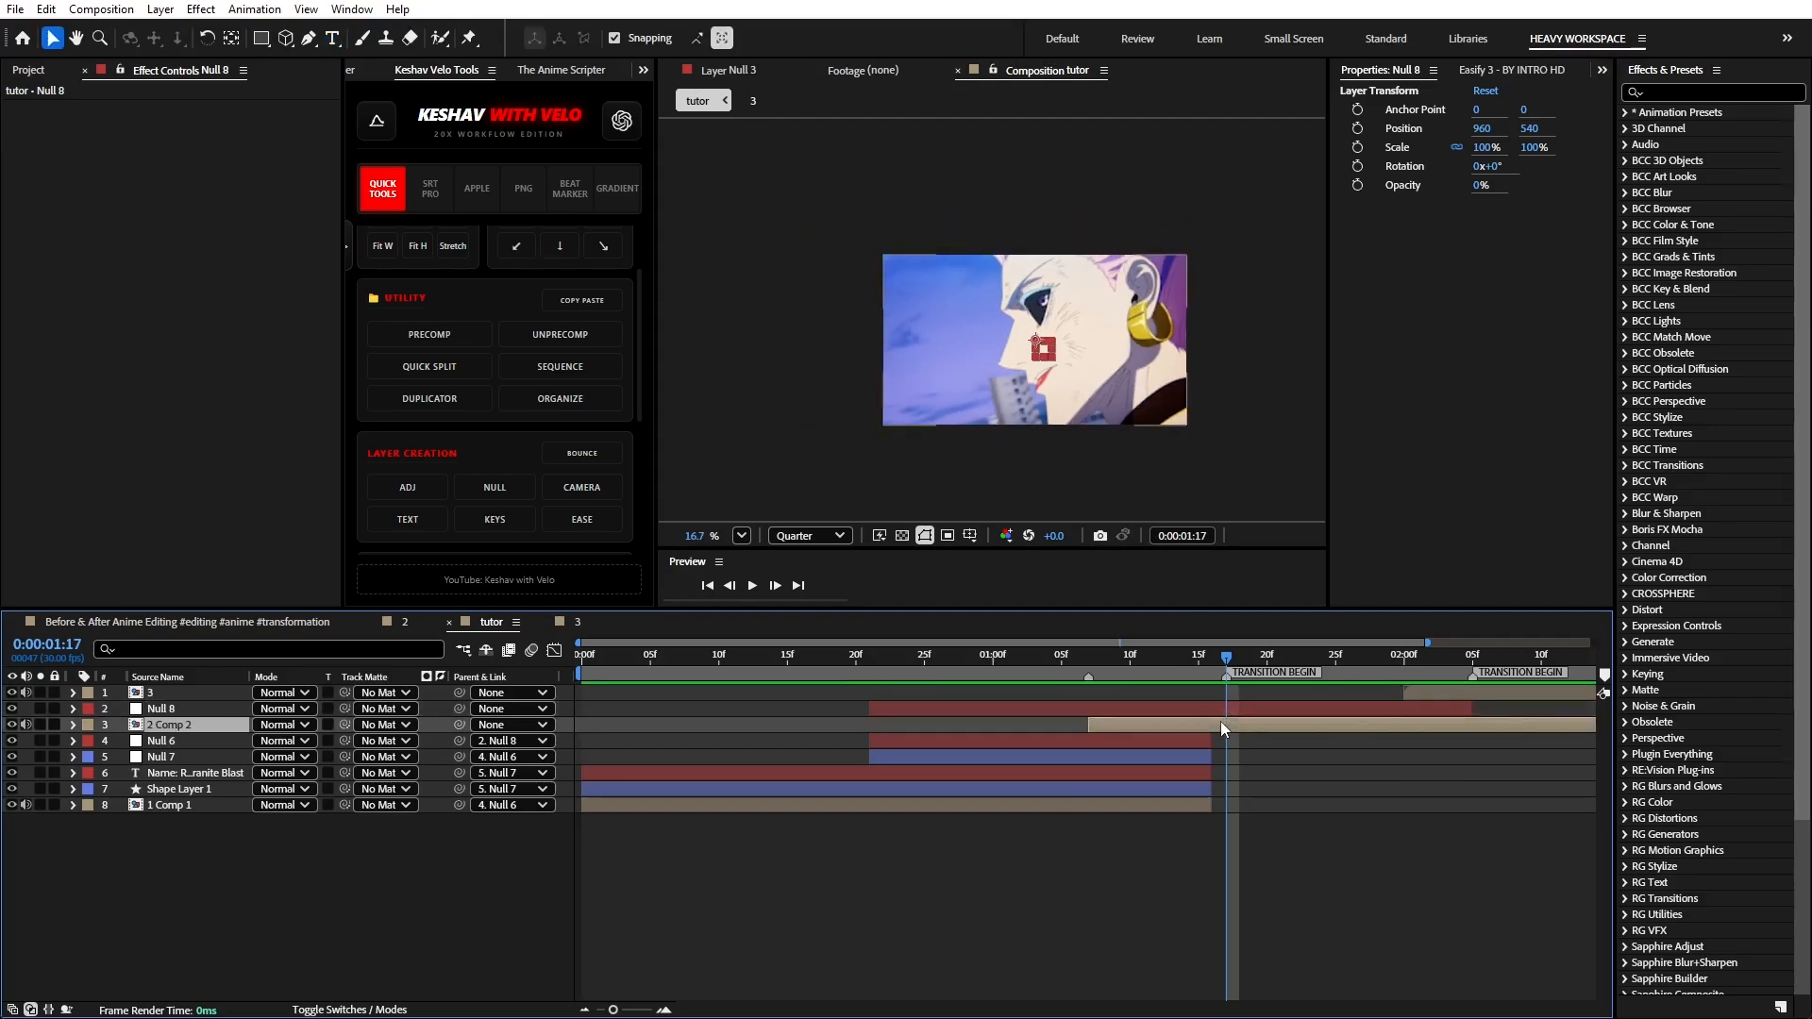
pyautogui.click(991, 331)
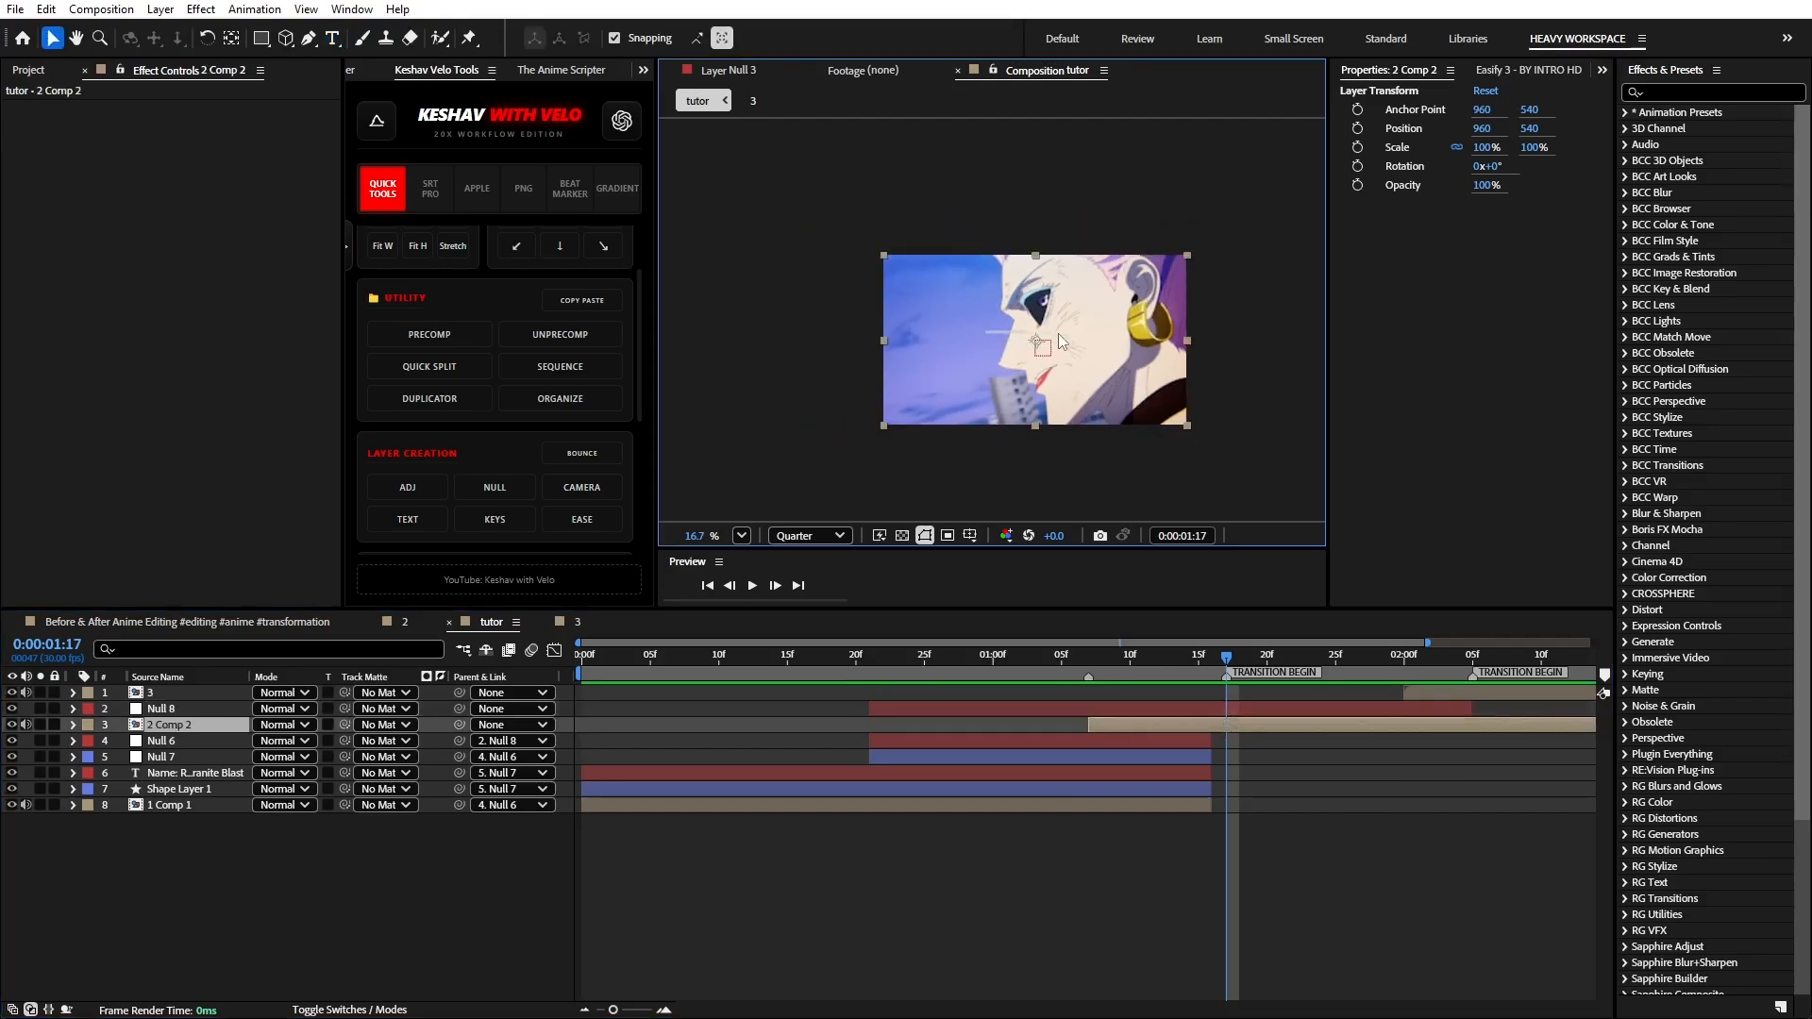
pyautogui.click(1199, 666)
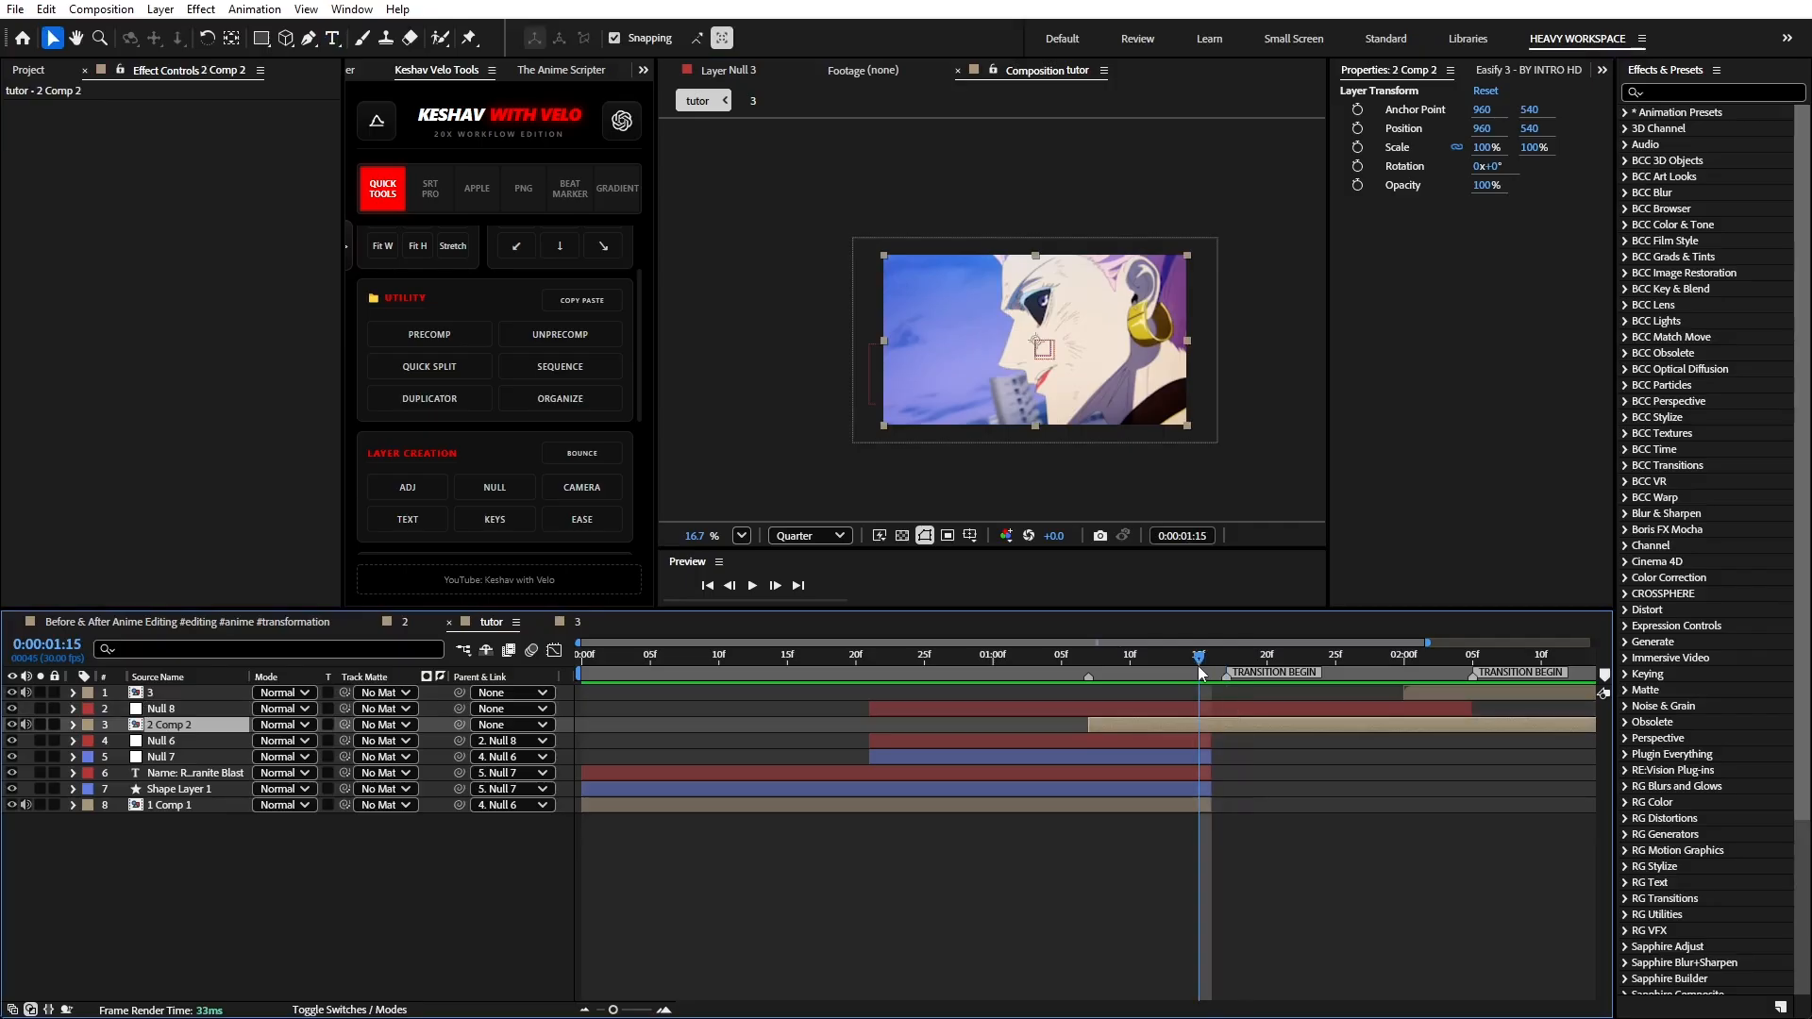
pyautogui.moveTo(965, 336); pyautogui.dragTo(1294, 353)
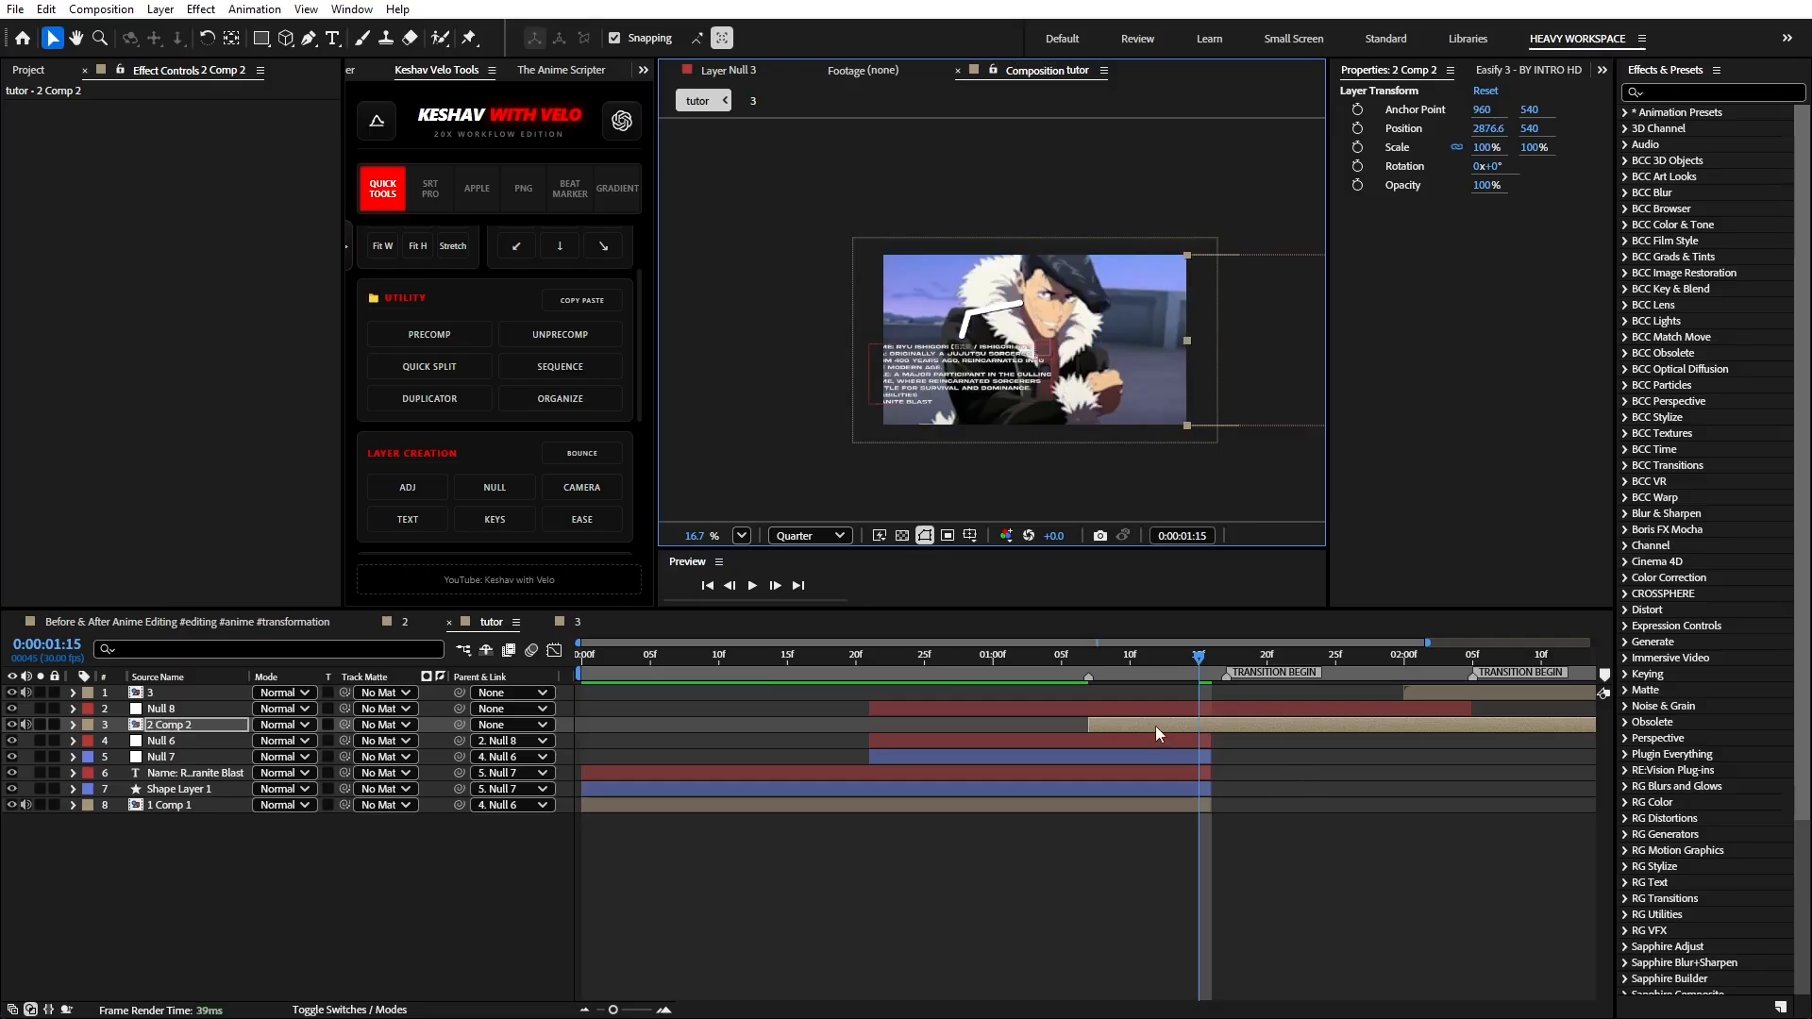
pyautogui.moveTo(460, 724); pyautogui.dragTo(908, 711)
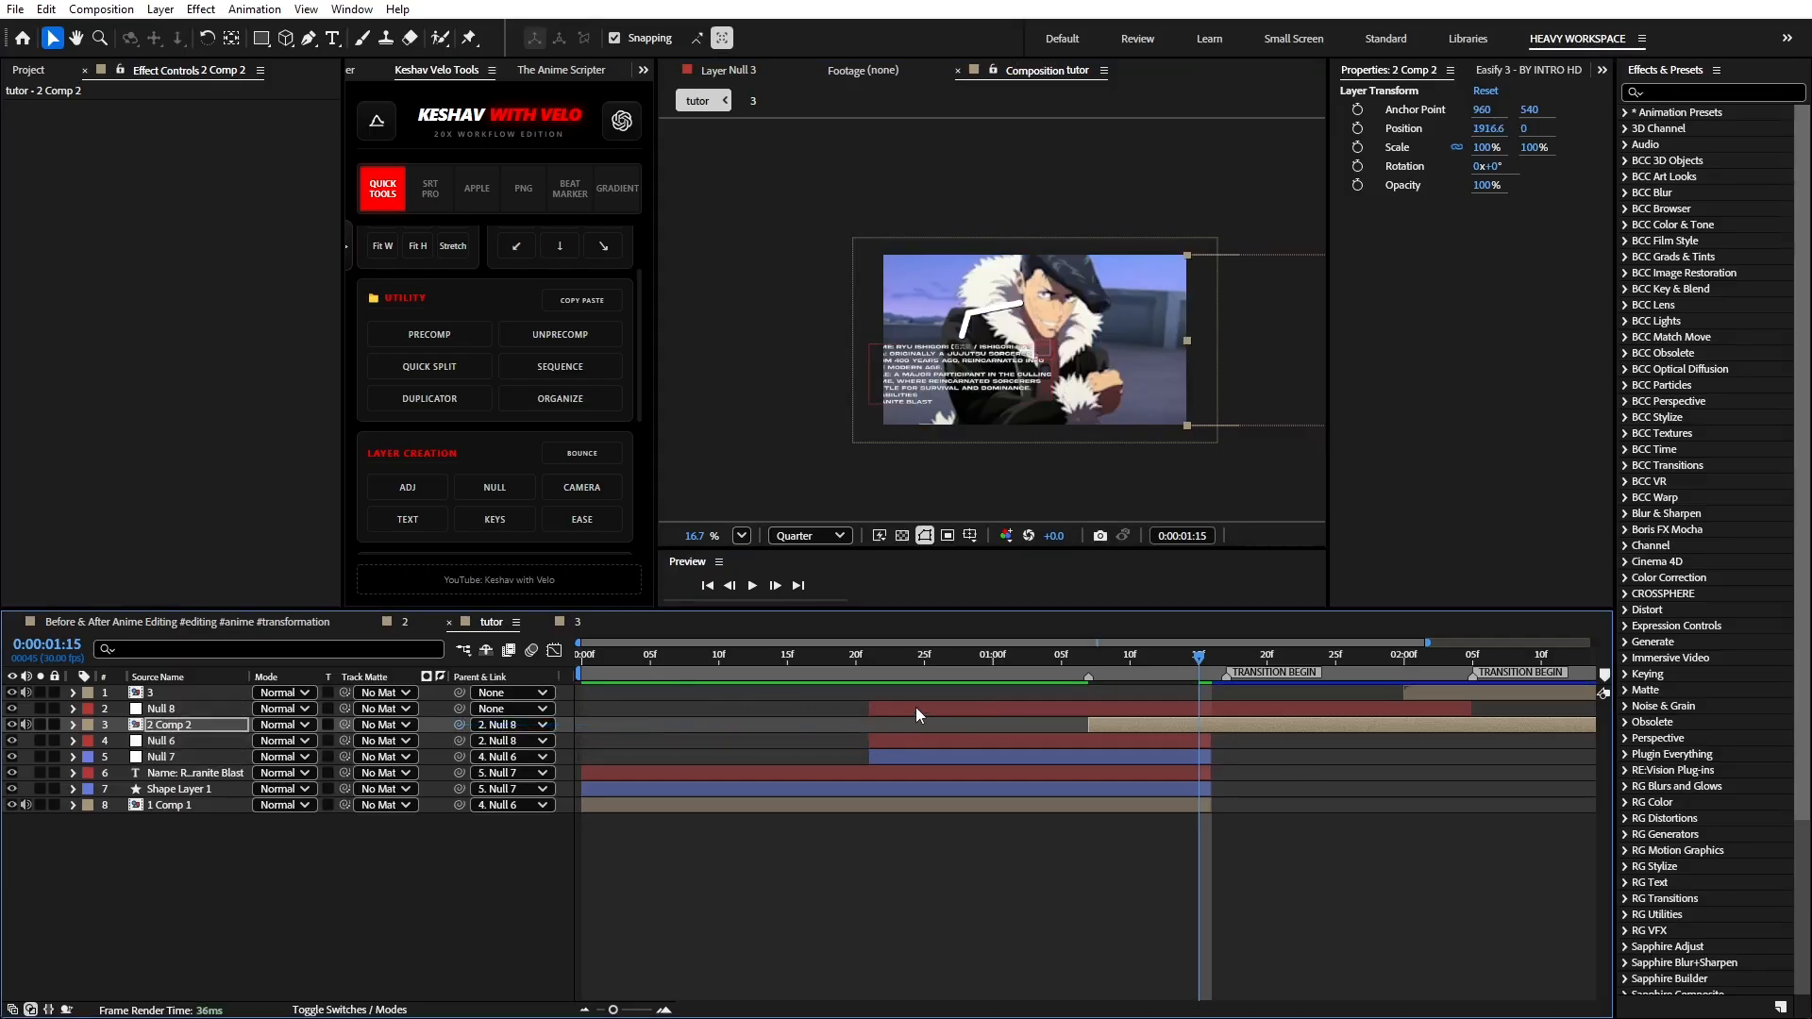
# - Add a Position keyframe of 960, 540 to Null 8 at 0:00:01:01
pyautogui.click(930, 709)
pyautogui.press('s')
pyautogui.moveTo(1023, 659); pyautogui.dragTo(1007, 664)
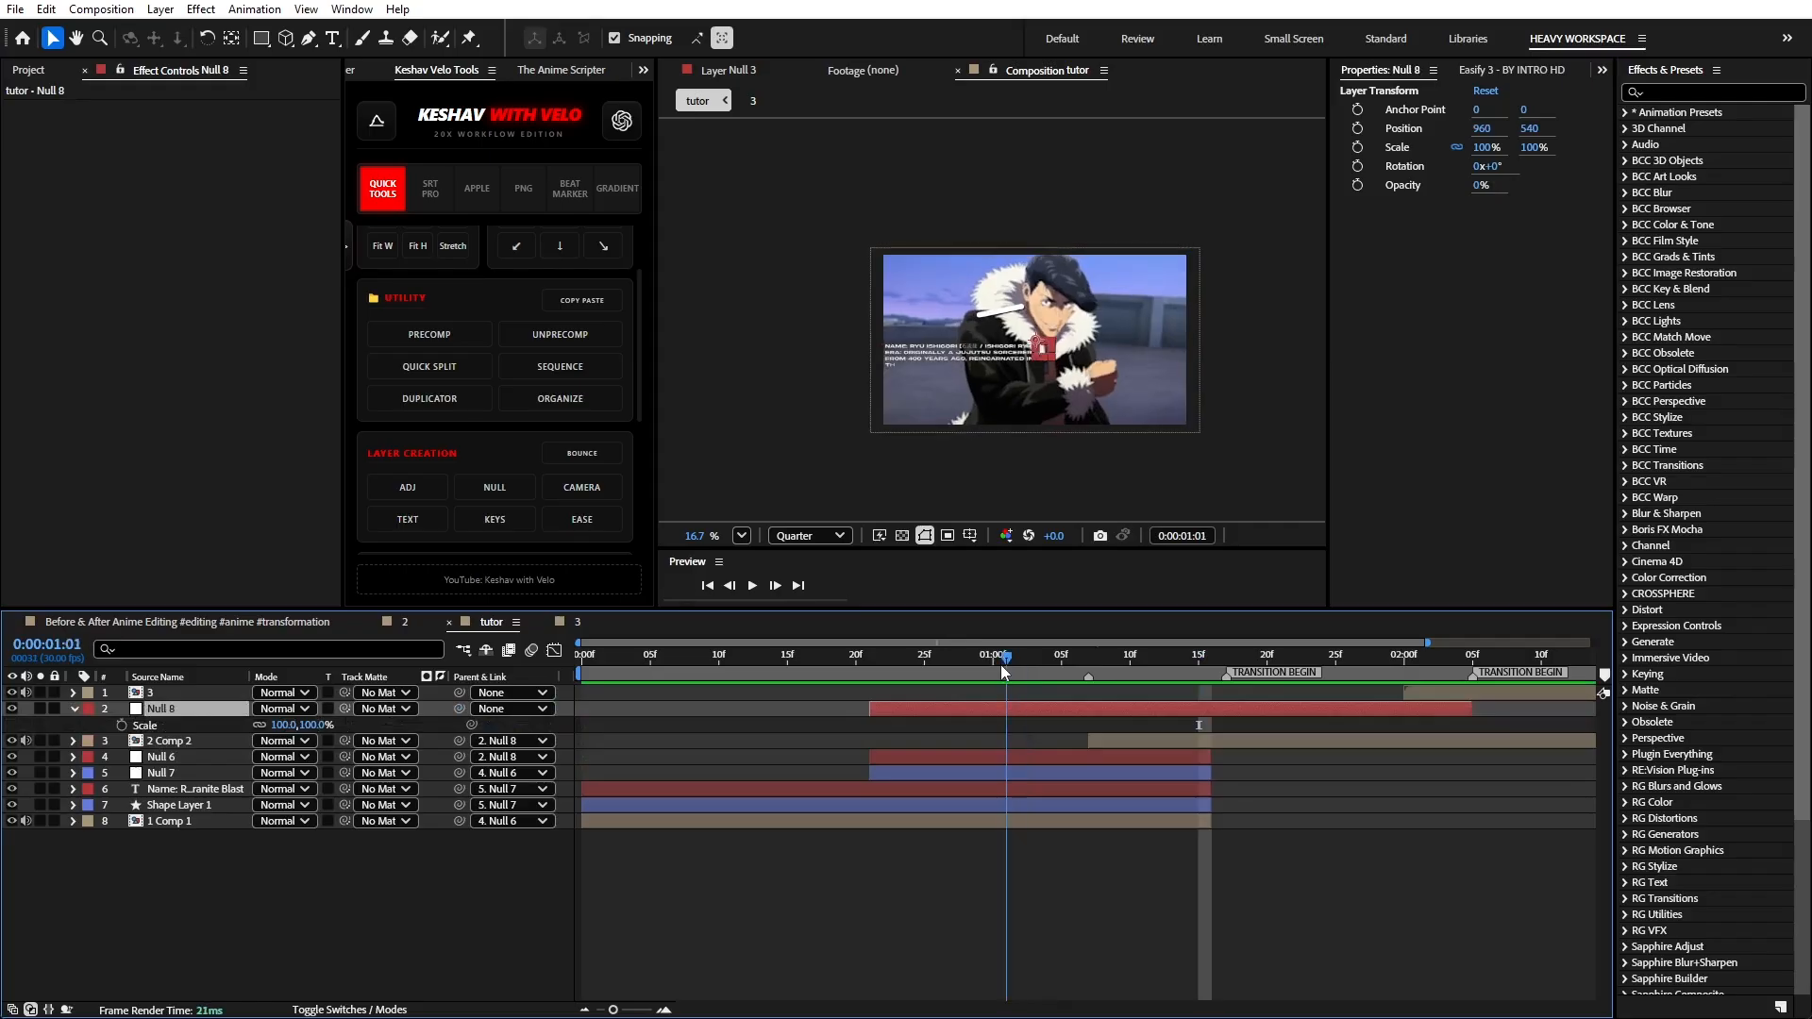
pyautogui.press('p')
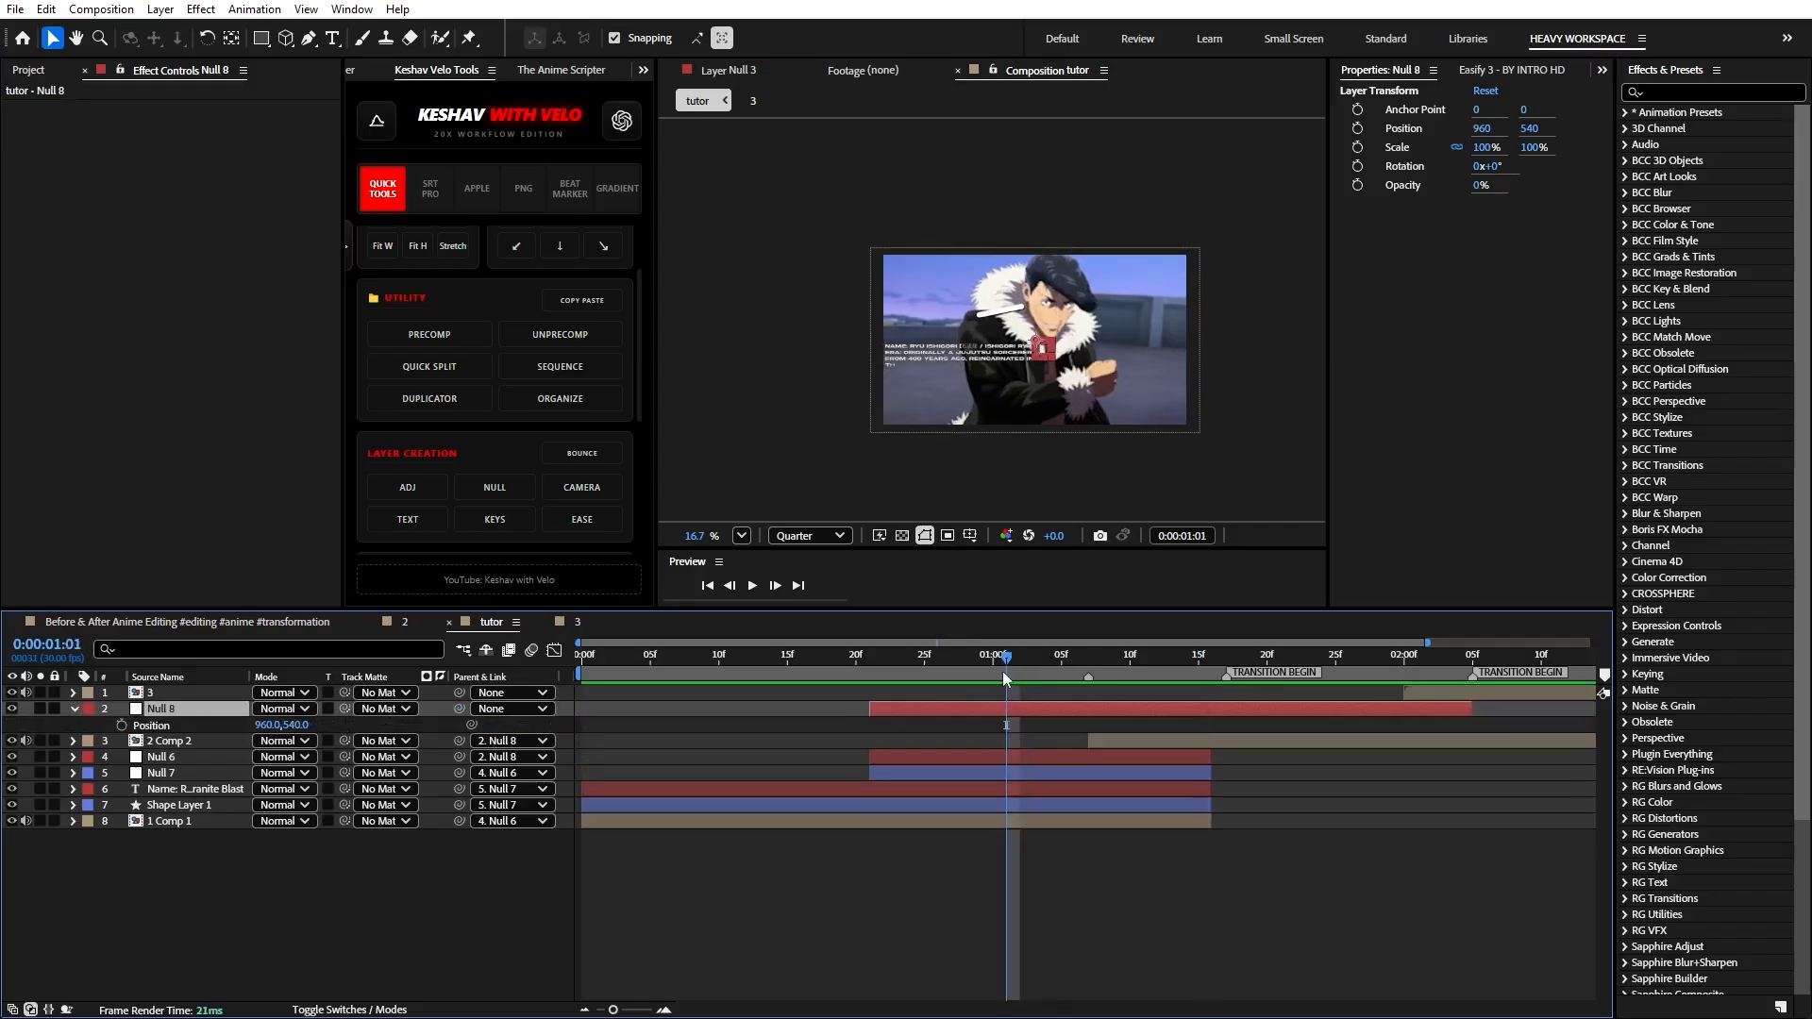
pyautogui.click(122, 725)
# - Enable time remapping on 1 Comp 1, move its last remap keyframe to 0:00:01:18, and extend the layer past the transition start
pyautogui.click(1212, 667)
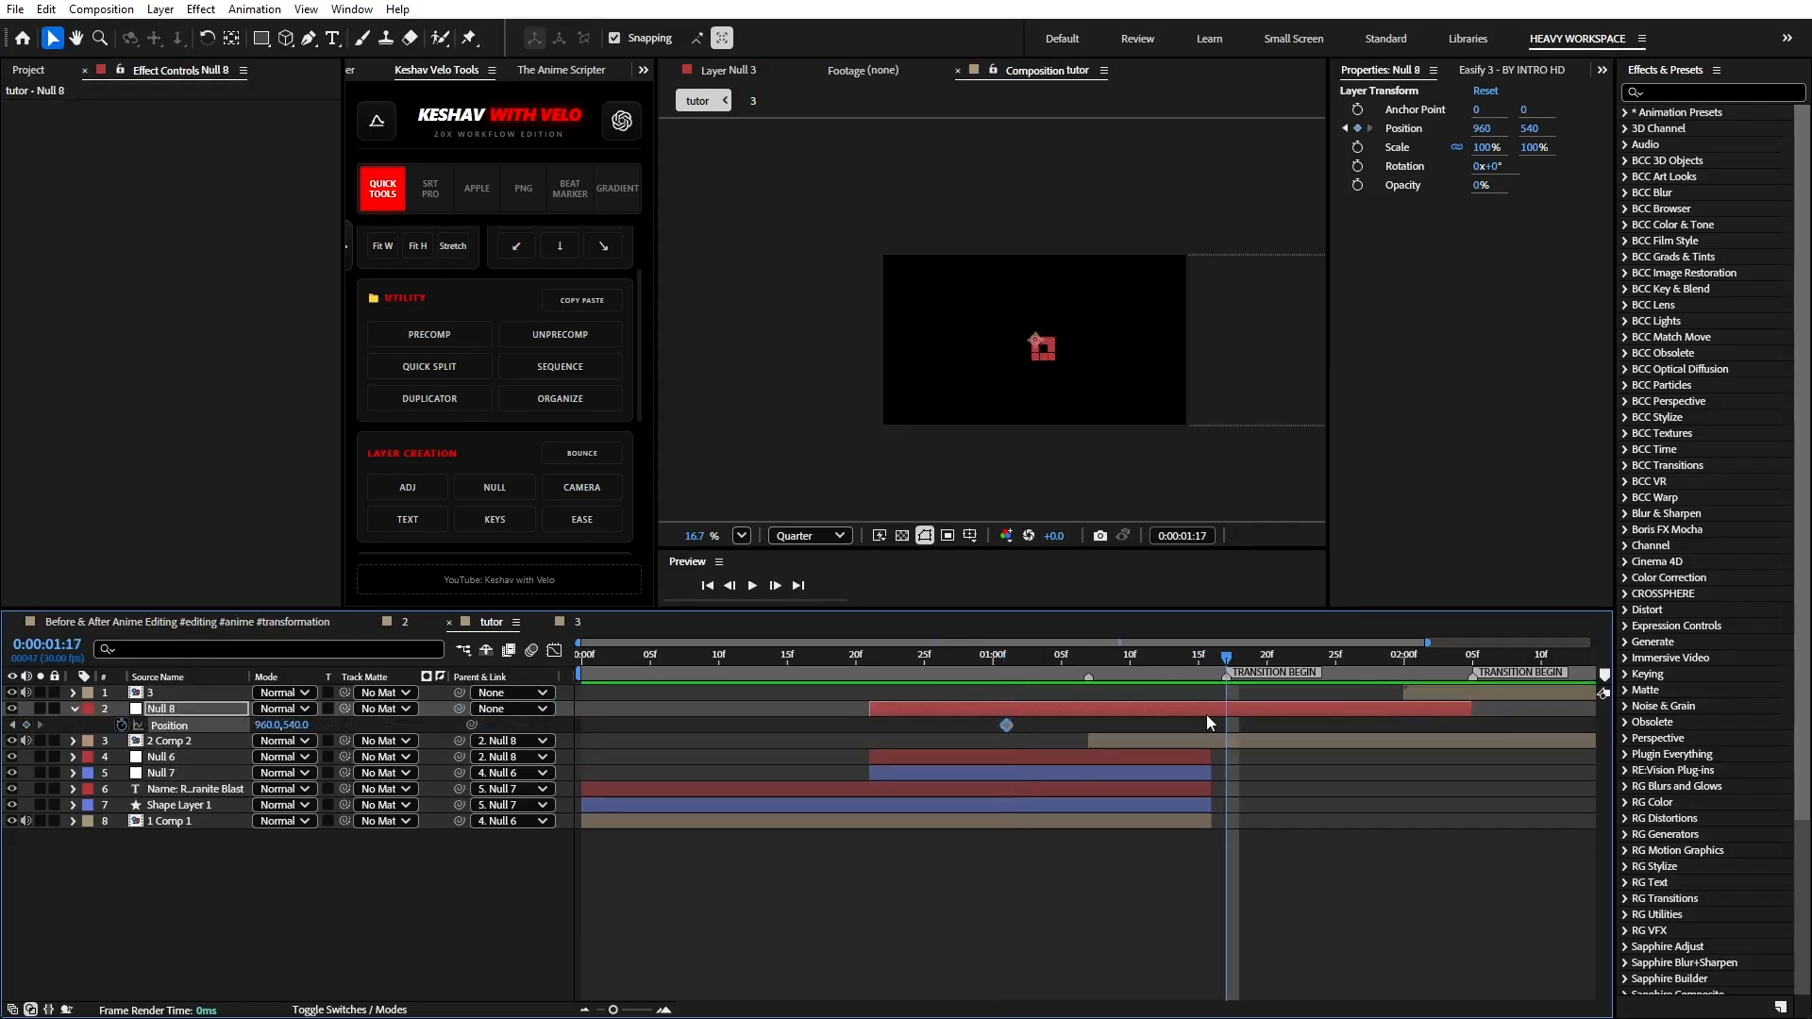
pyautogui.click(1201, 822)
pyautogui.hotkey('ctrl', 'alt', 't')
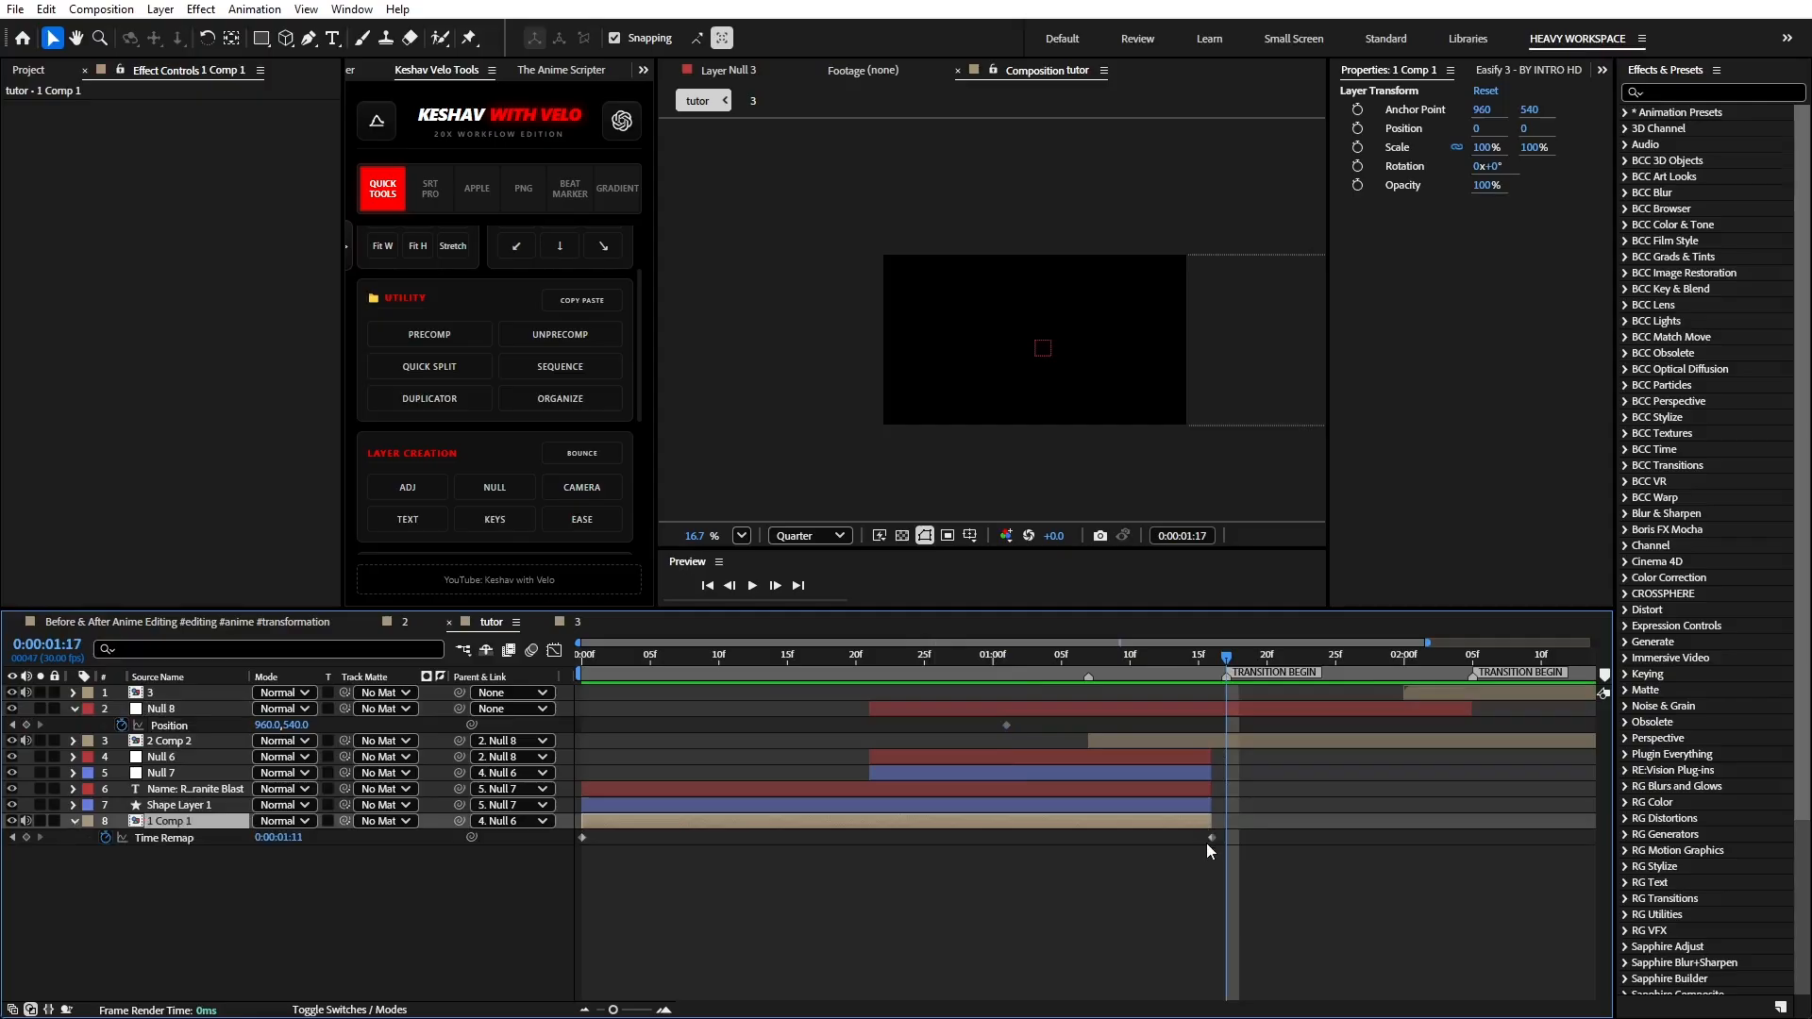
pyautogui.moveTo(1218, 823)
pyautogui.mouseDown()
pyautogui.moveTo(1293, 820)
pyautogui.moveTo(1238, 840)
pyautogui.mouseUp()
# - Extend Null 6, Null 7, the summary text and the shape layer to the 0:00:01:18 remap keyframe
pyautogui.click(1203, 805)
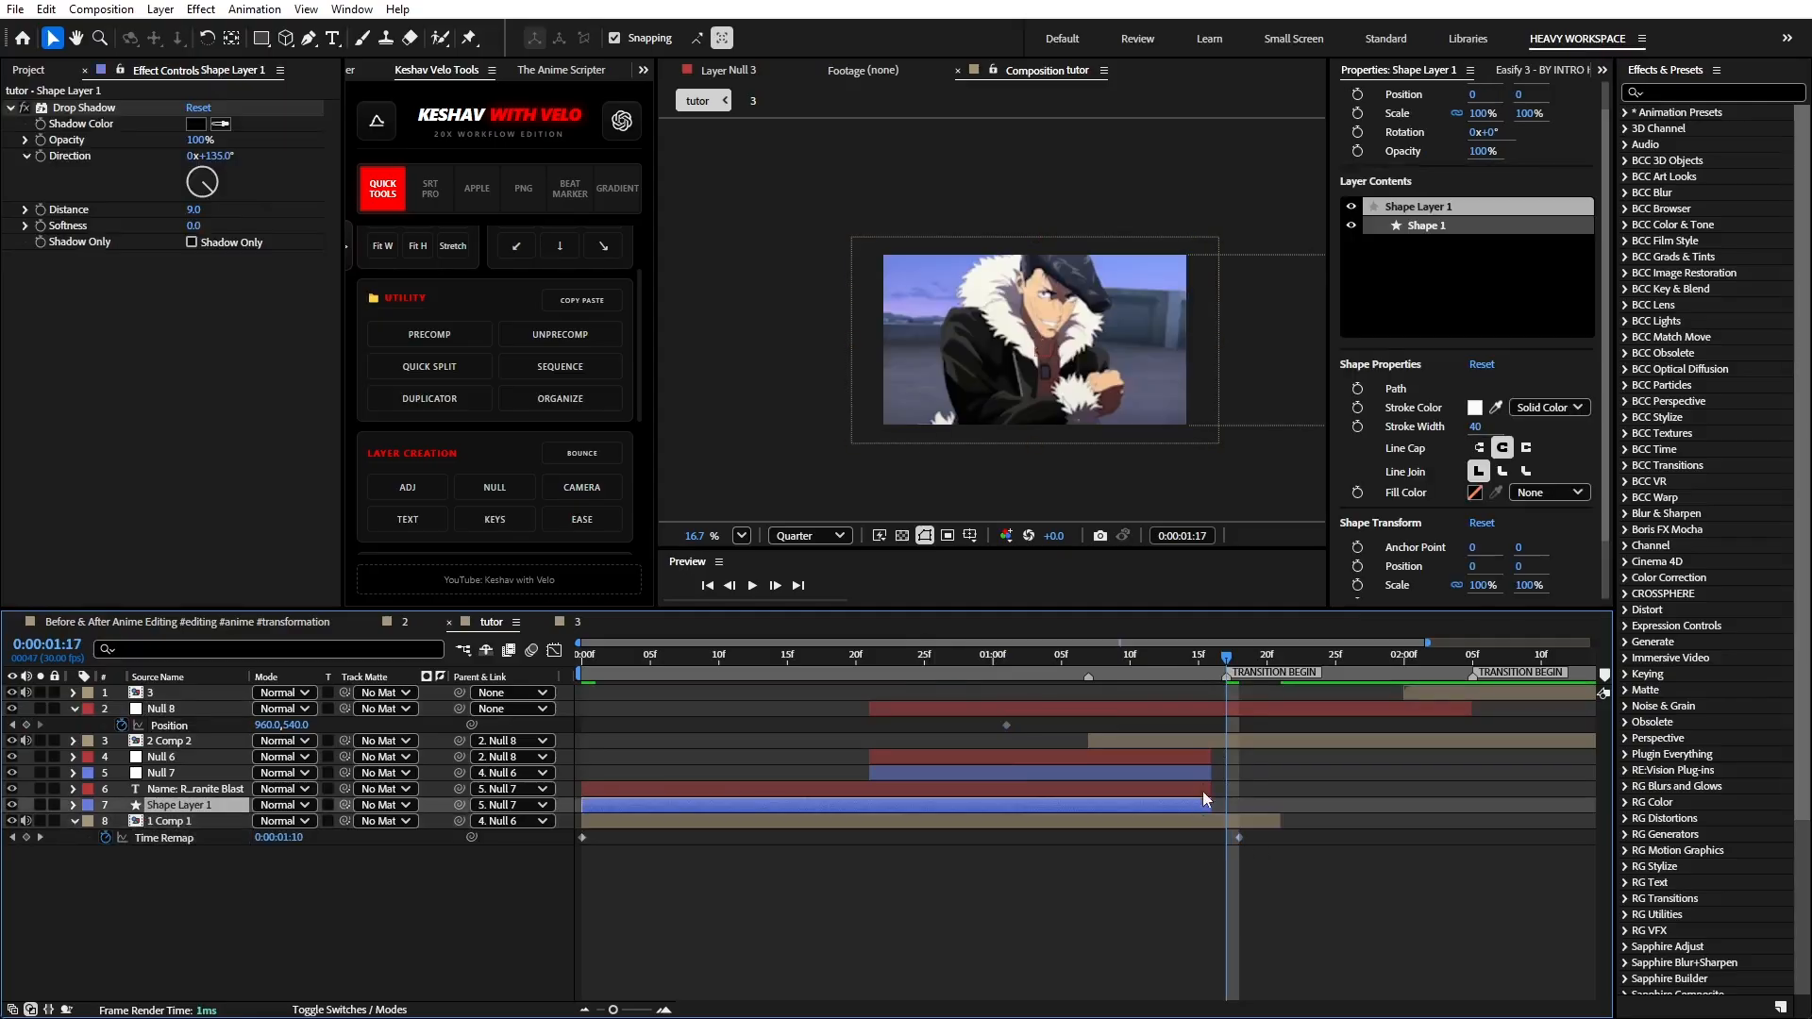
pyautogui.keyDown('shift'); pyautogui.click(1196, 757); pyautogui.keyUp('shift')
pyautogui.click(1236, 767)
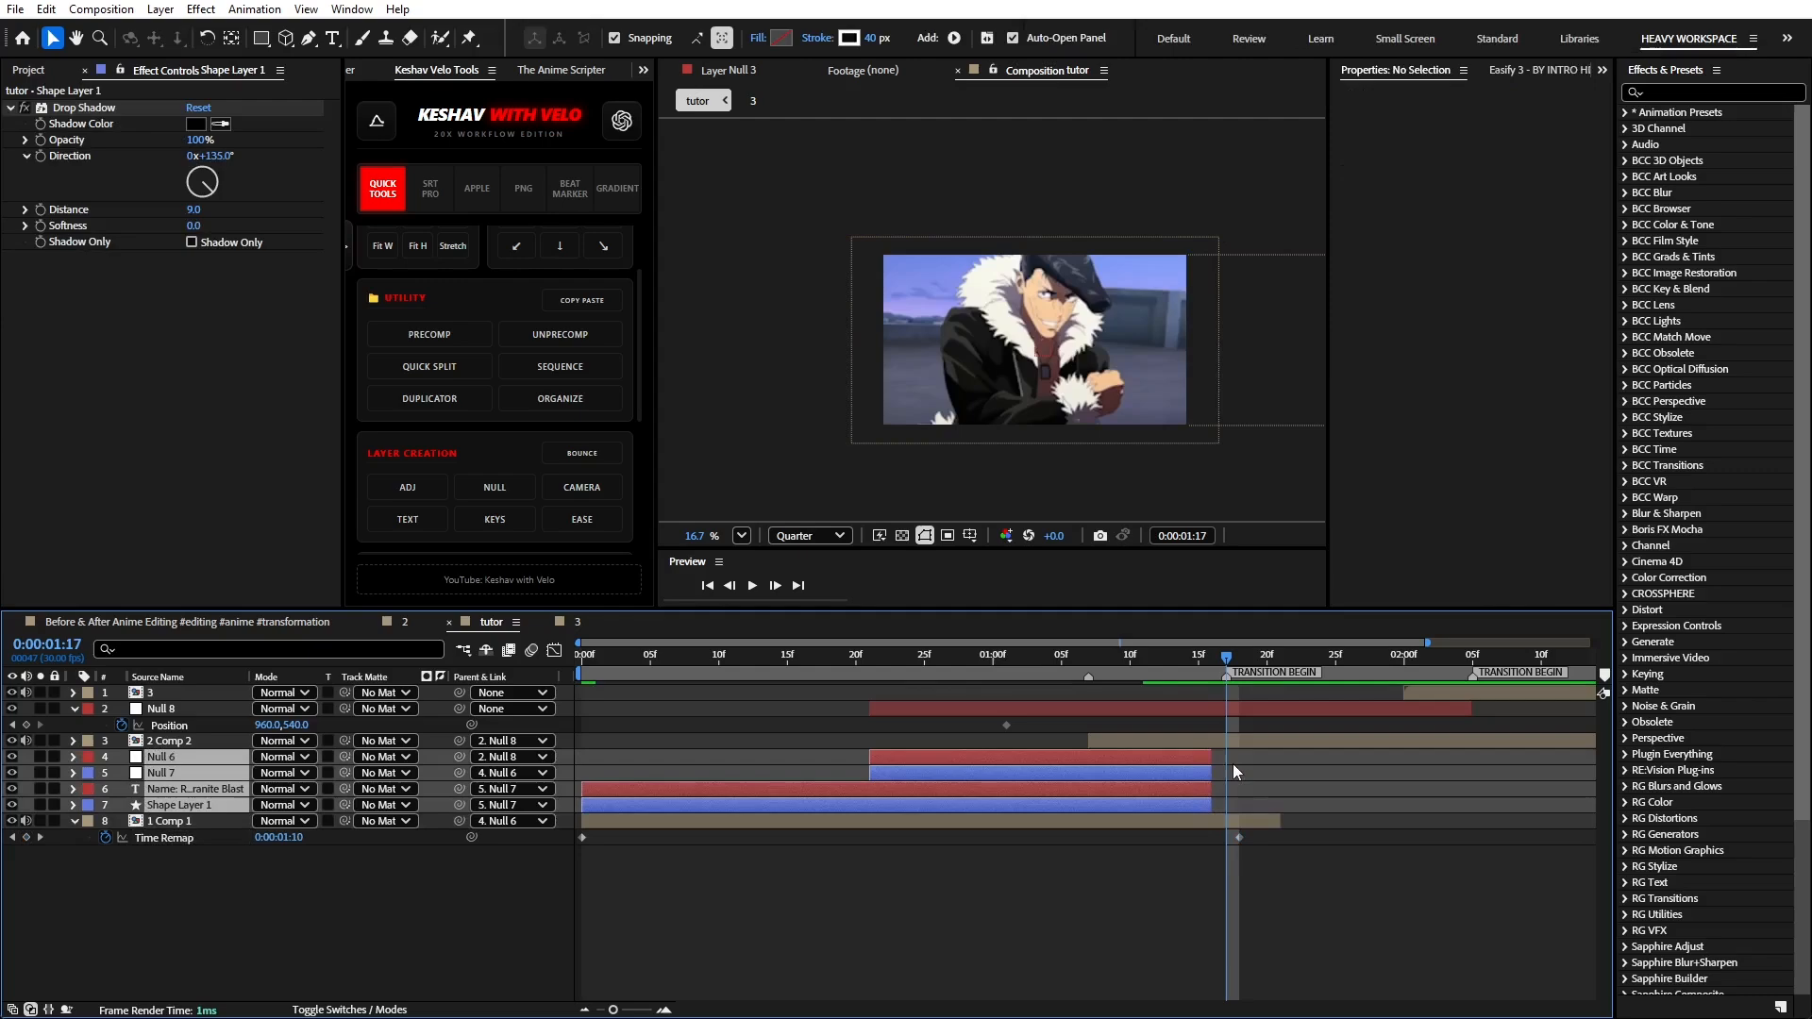
pyautogui.click(1197, 803)
pyautogui.keyDown('shift'); pyautogui.click(1203, 757); pyautogui.keyUp('shift')
pyautogui.moveTo(1211, 760); pyautogui.dragTo(1239, 763)
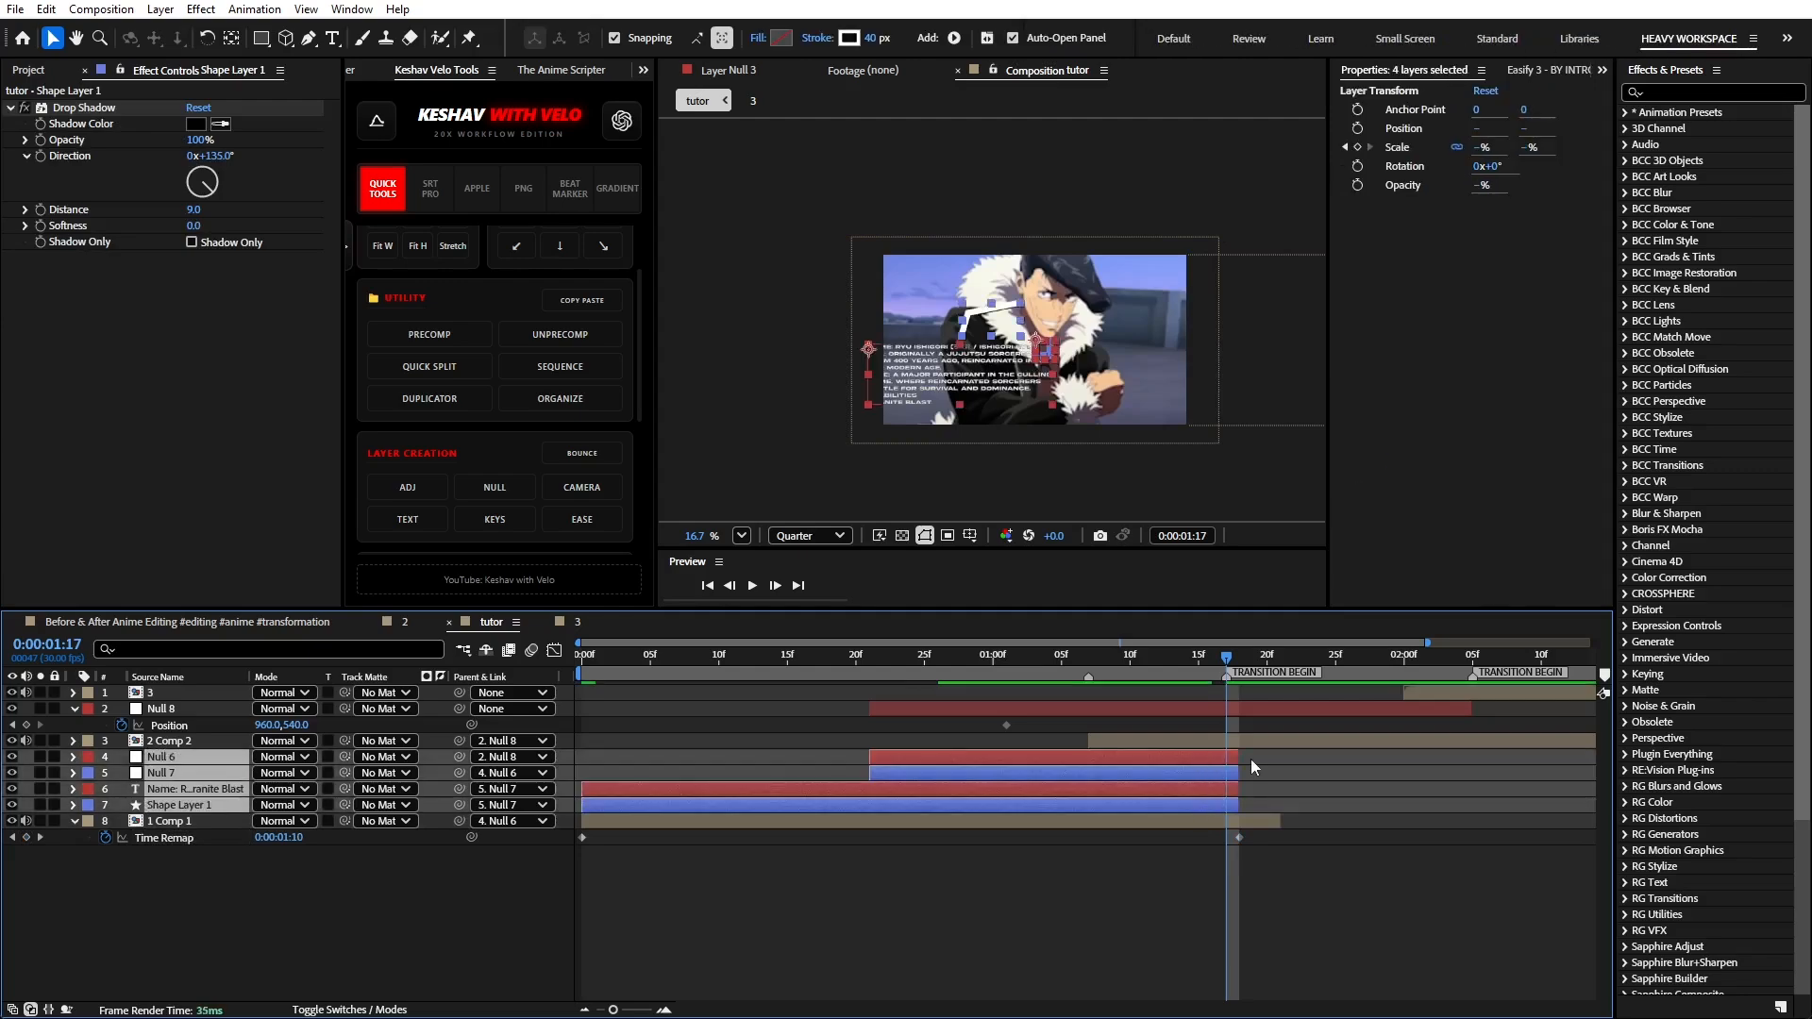
# - Move the final keyframes of the text Offset to 0:00:01:18, the shape's End to 0:00:01:13, and Null 6's Scale to 0:00:01:19
pyautogui.press('u')
pyautogui.click(1185, 838)
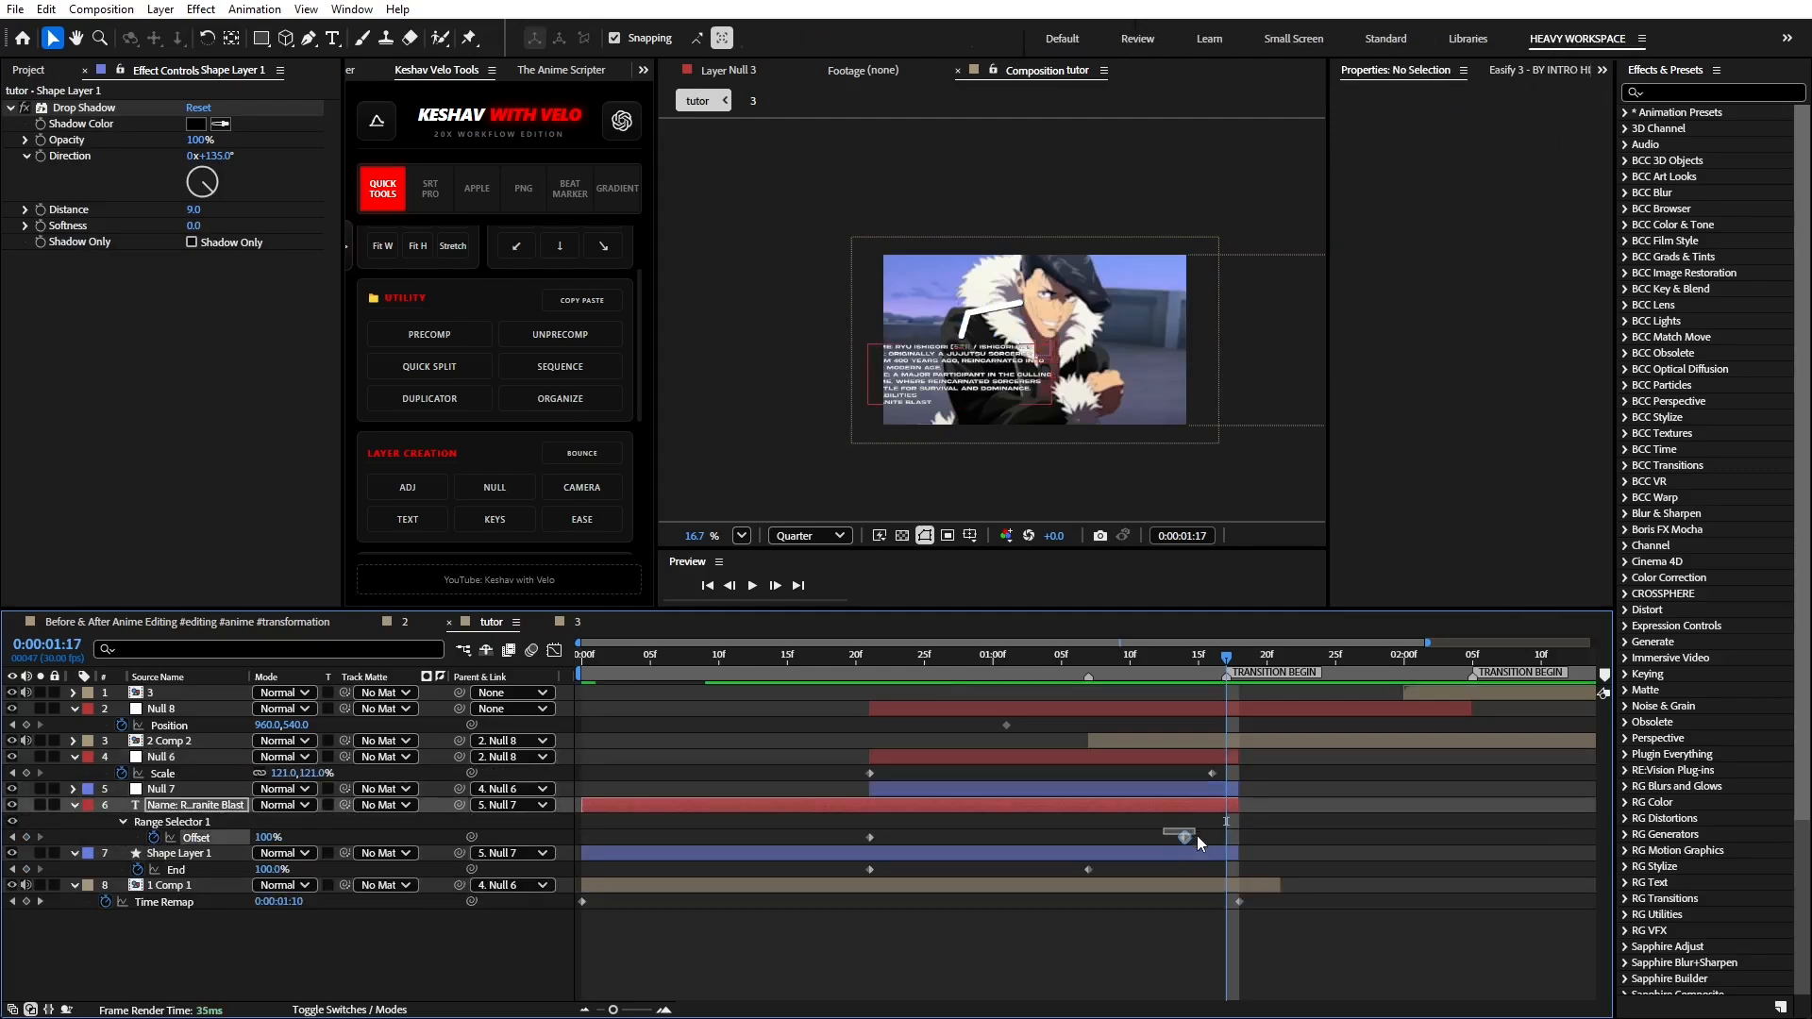
pyautogui.moveTo(1218, 843); pyautogui.dragTo(1239, 840)
pyautogui.click(1089, 870)
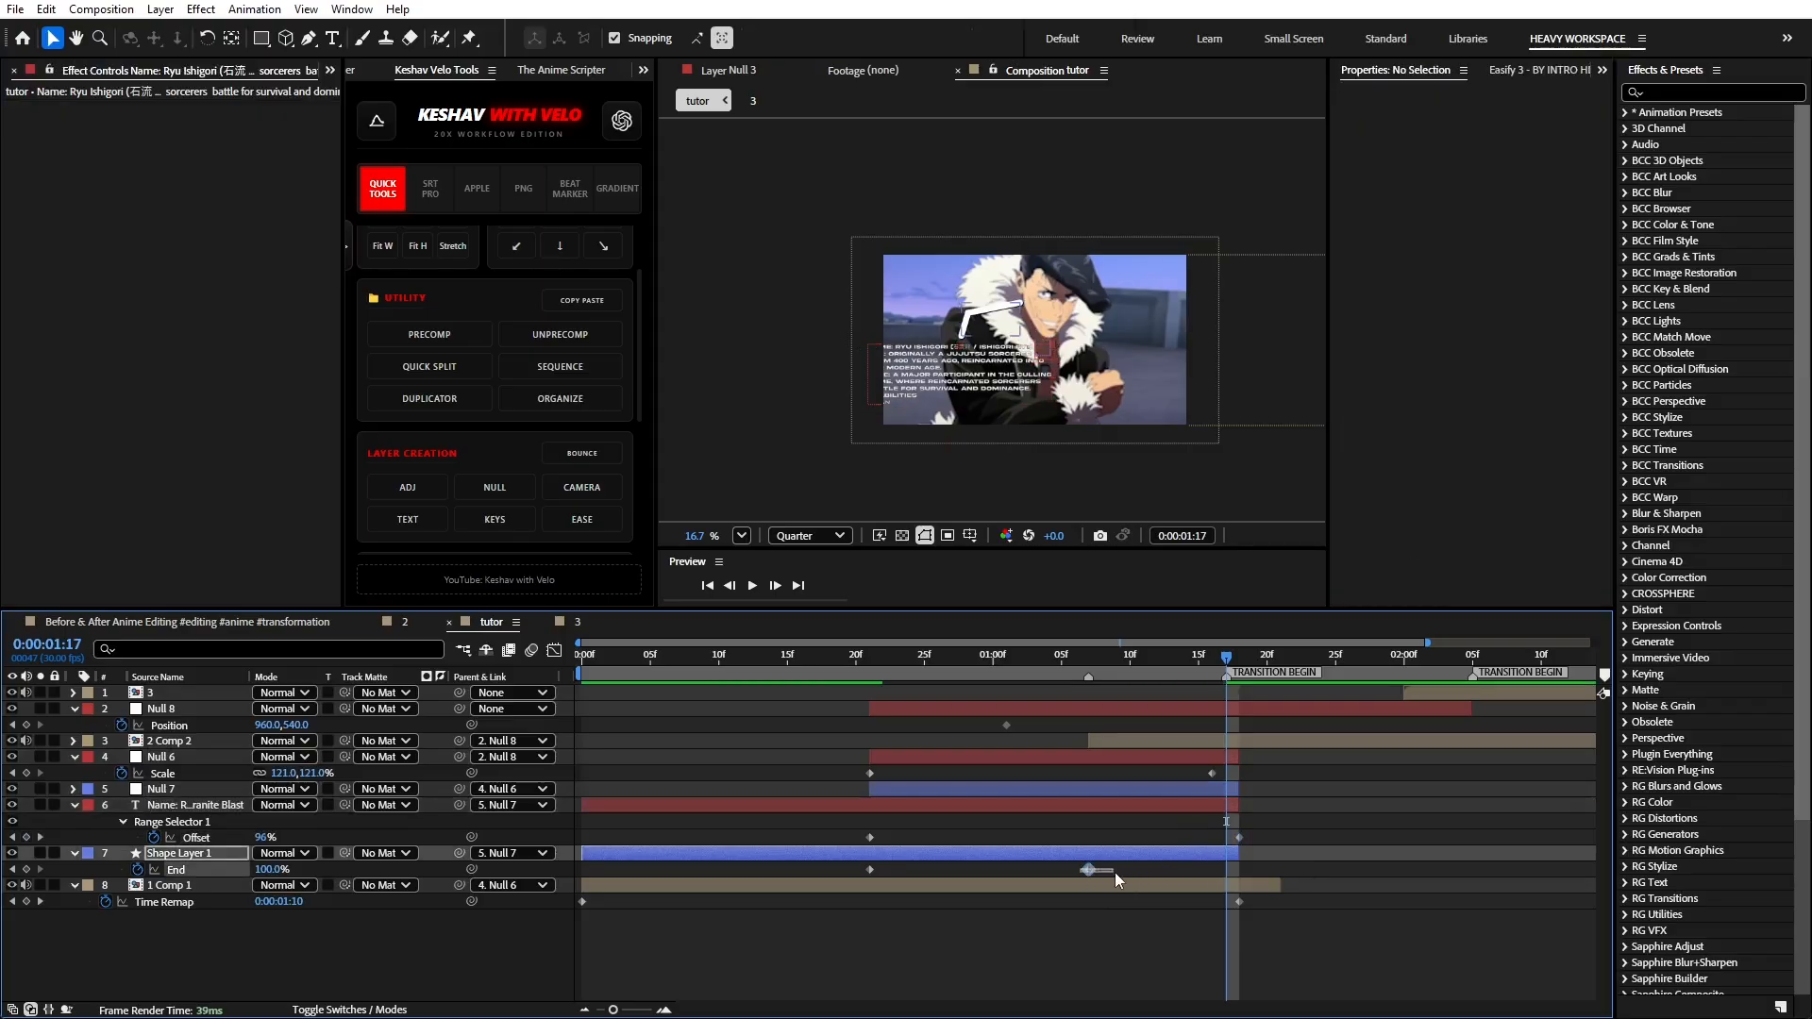
pyautogui.moveTo(1134, 875); pyautogui.dragTo(1171, 869)
pyautogui.click(1212, 773)
pyautogui.moveTo(1242, 778); pyautogui.dragTo(1253, 775)
pyautogui.click(1284, 804)
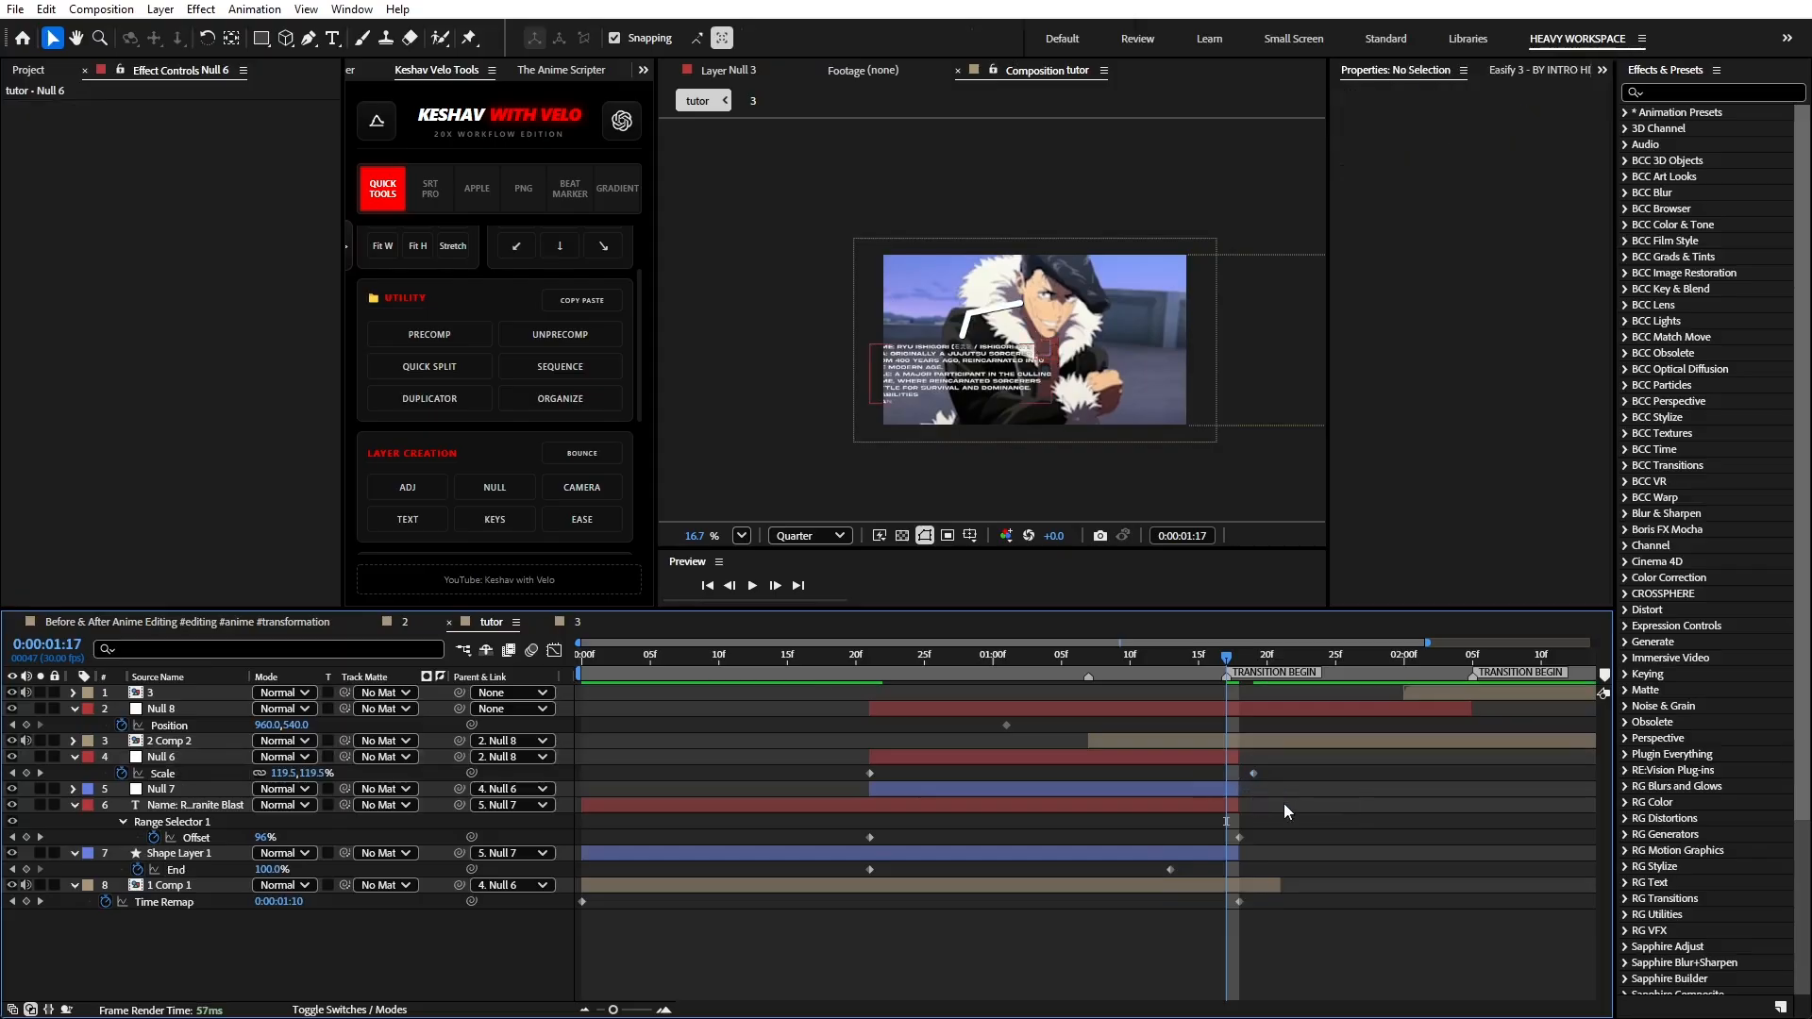
# - Collapse all layers' keyframed properties, and give Null 8 a Position keyframe of -957, 540 at 0:00:01:17
pyautogui.hotkey('ctrl', 'a')
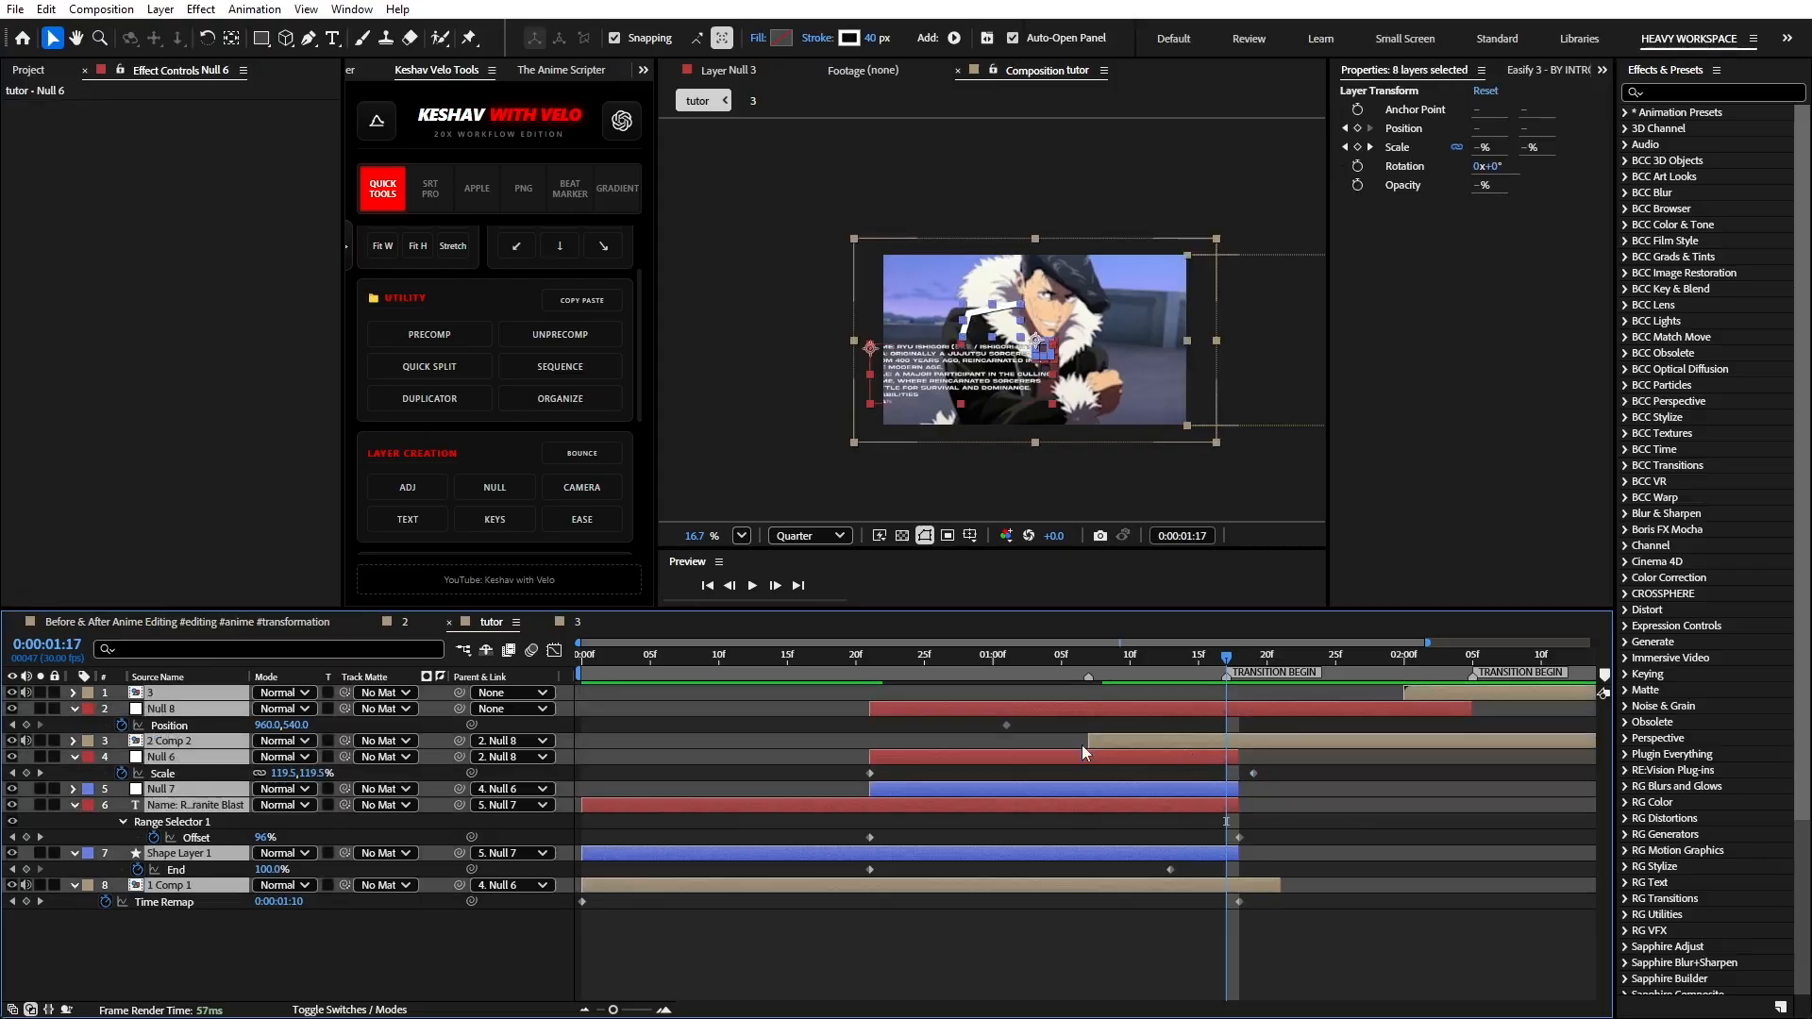
pyautogui.press('u')
pyautogui.click(1034, 710)
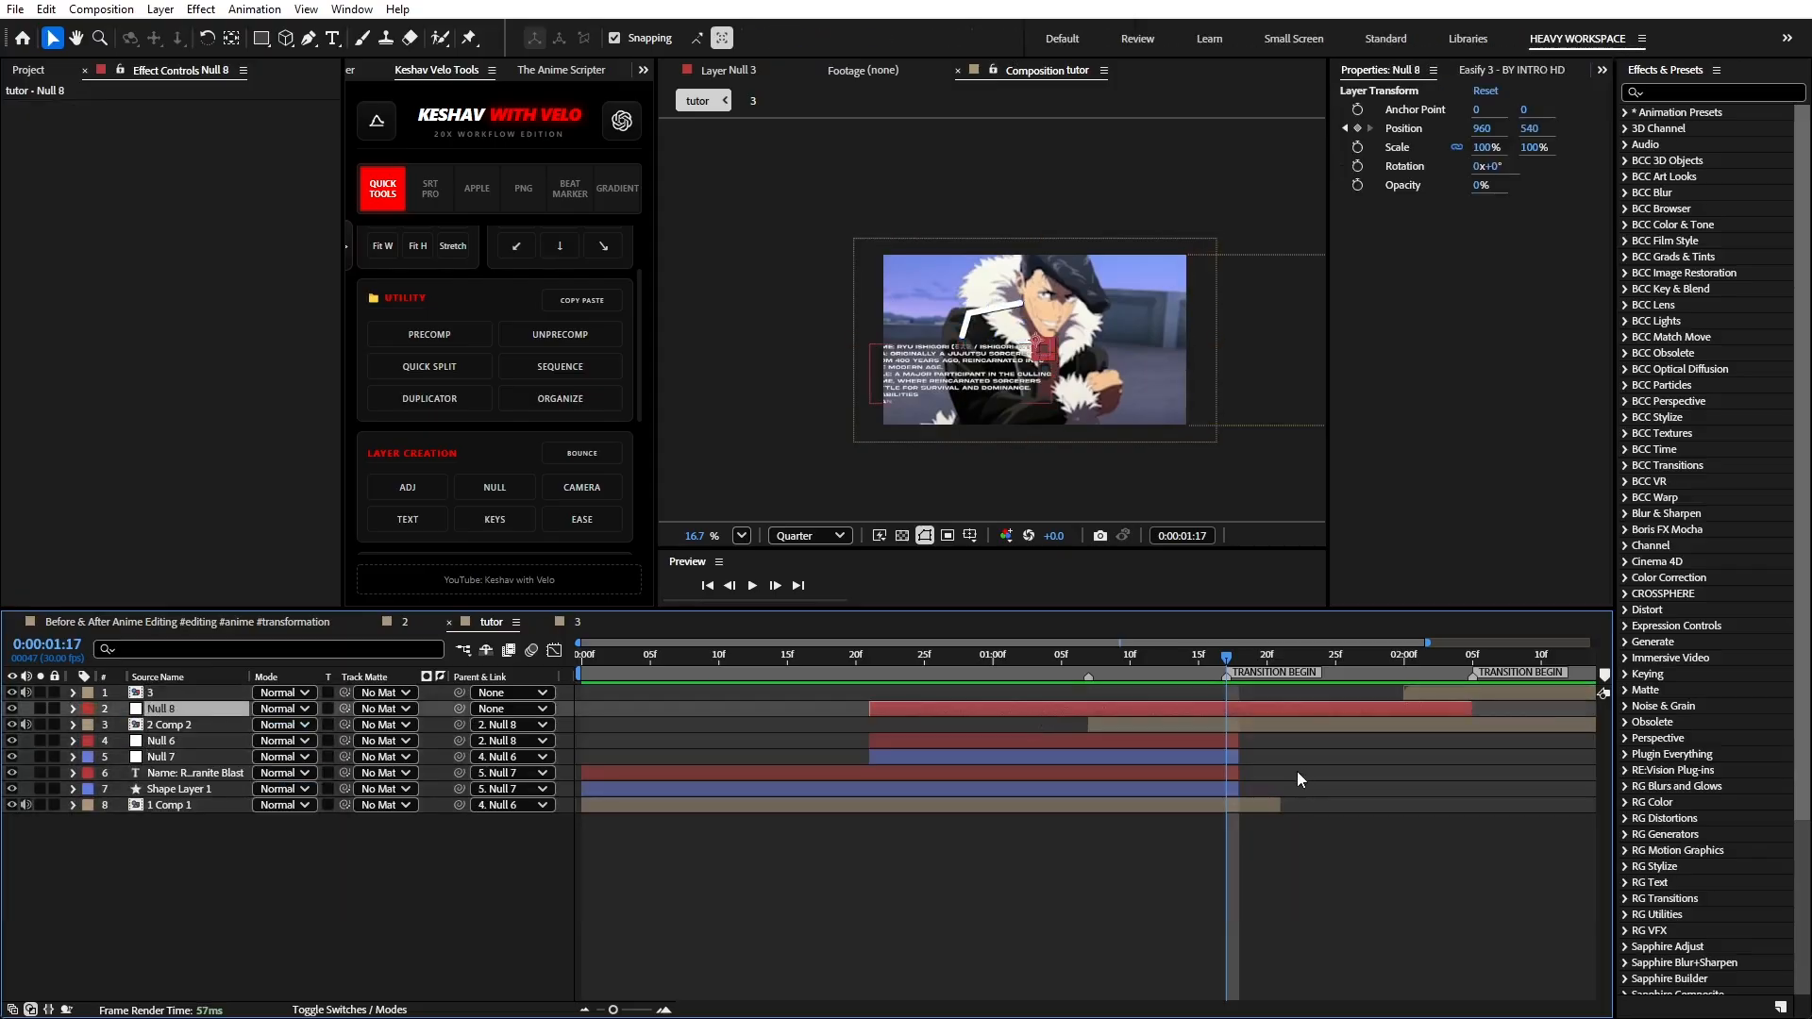
pyautogui.press('p')
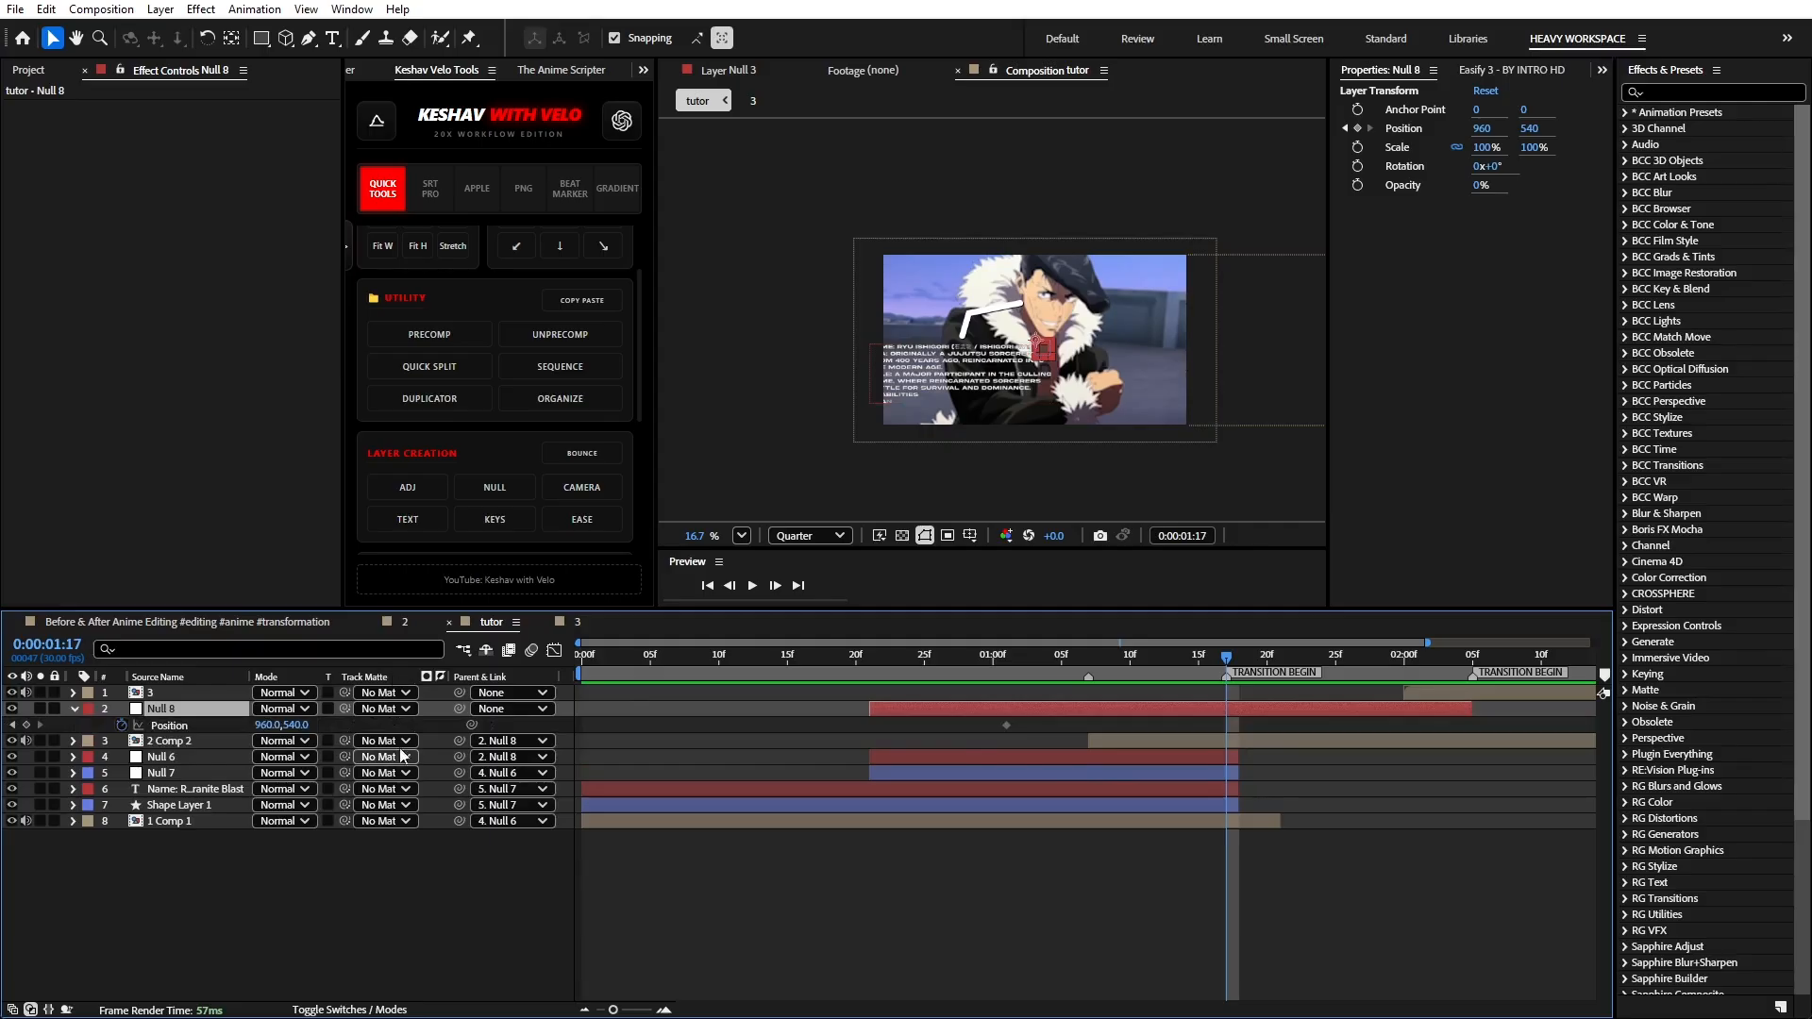
pyautogui.moveTo(268, 725); pyautogui.dragTo(5, 724)
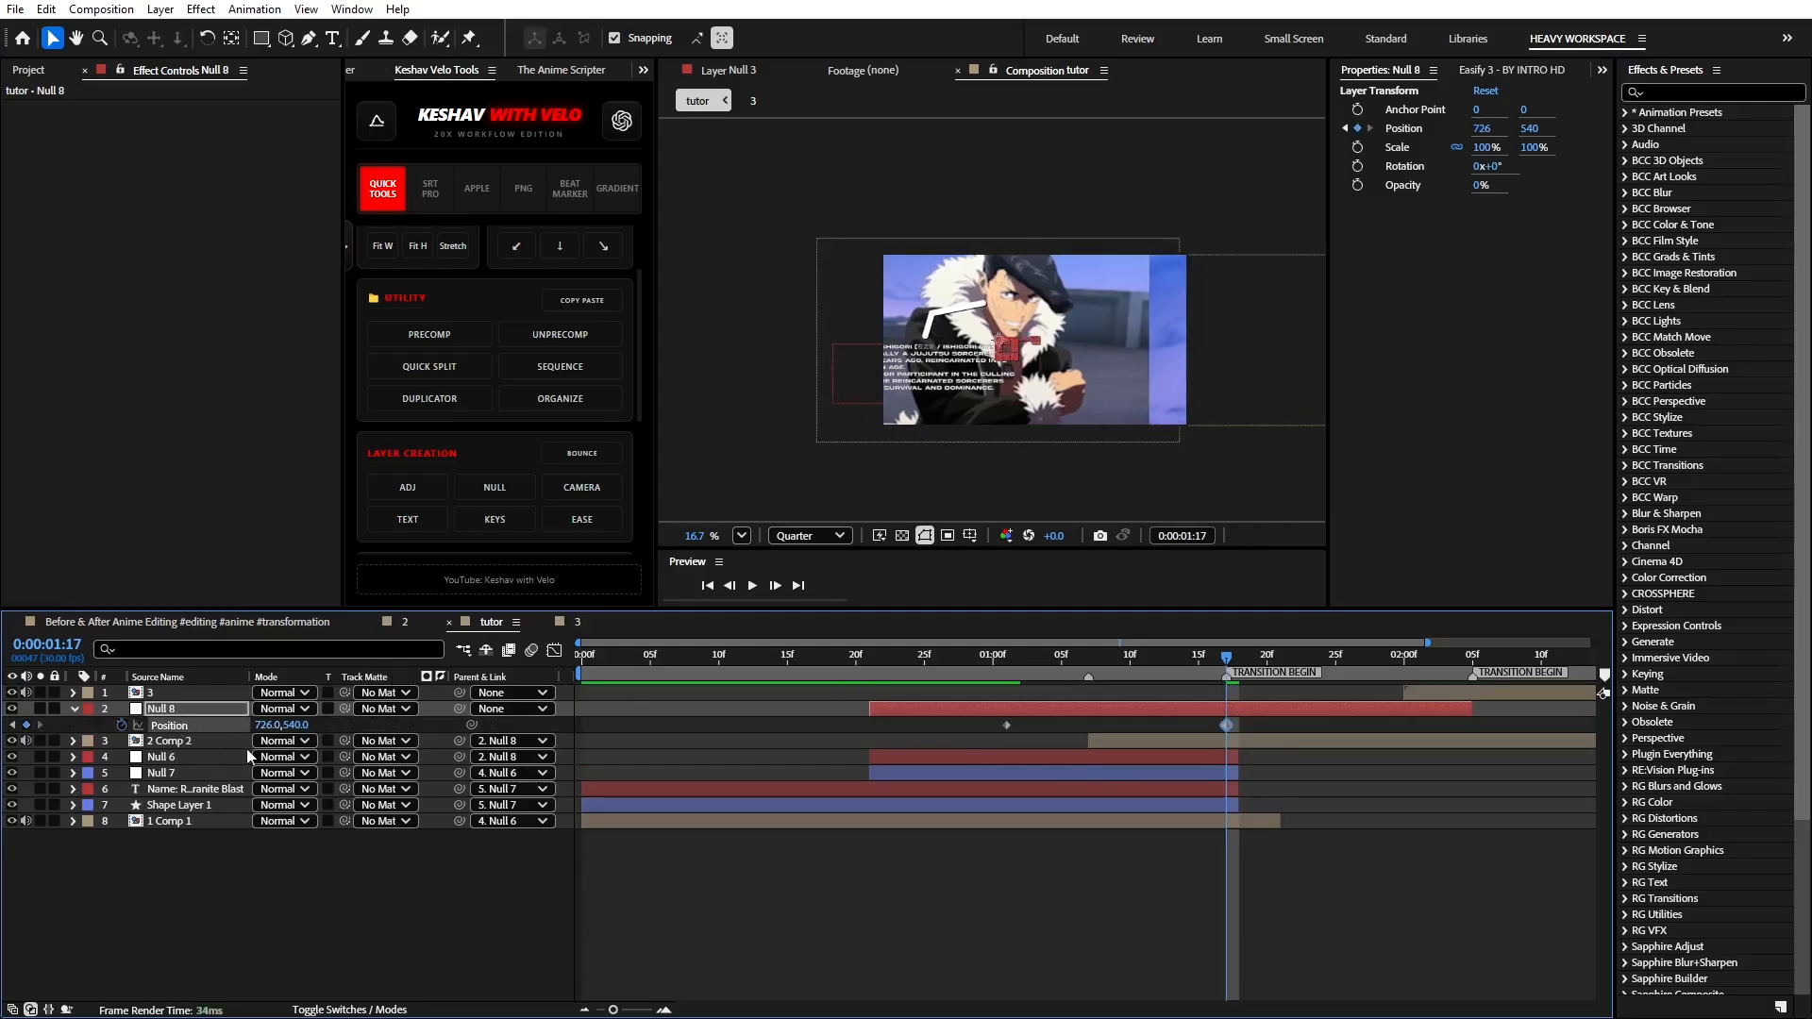
pyautogui.moveTo(265, 726); pyautogui.dragTo(5, 755)
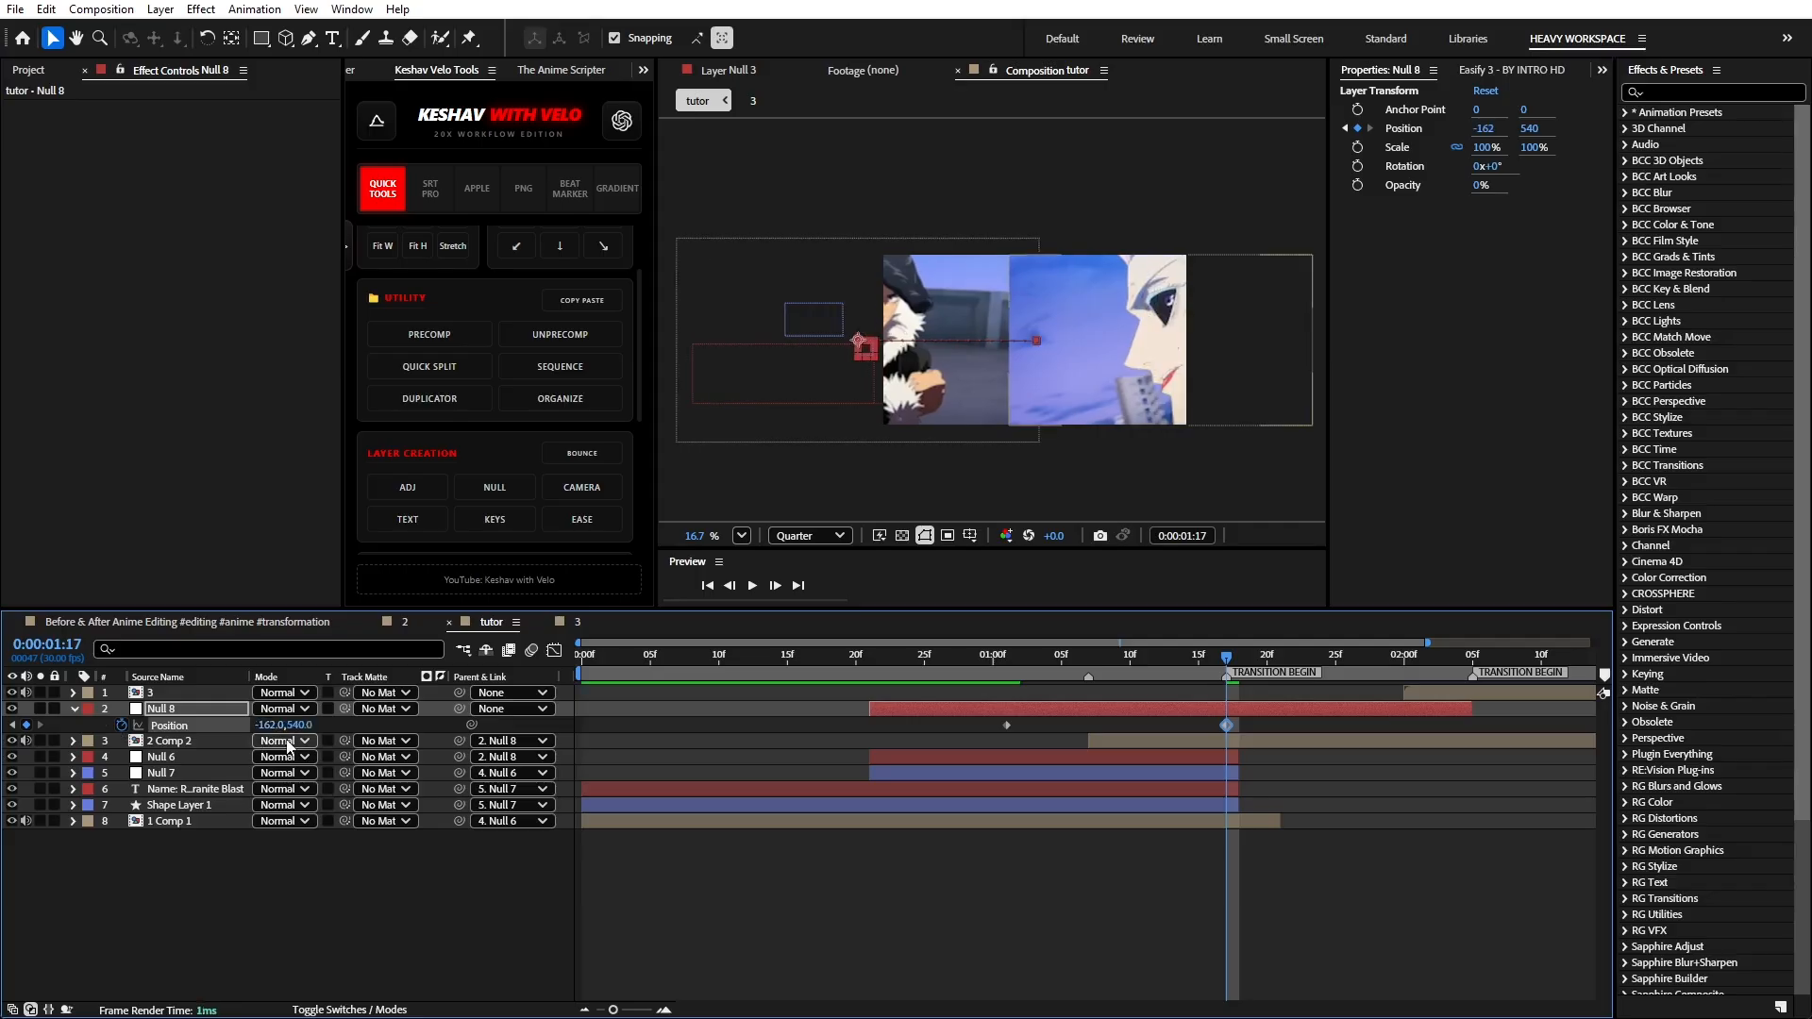
pyautogui.moveTo(272, 726); pyautogui.dragTo(115, 731)
pyautogui.press('super')
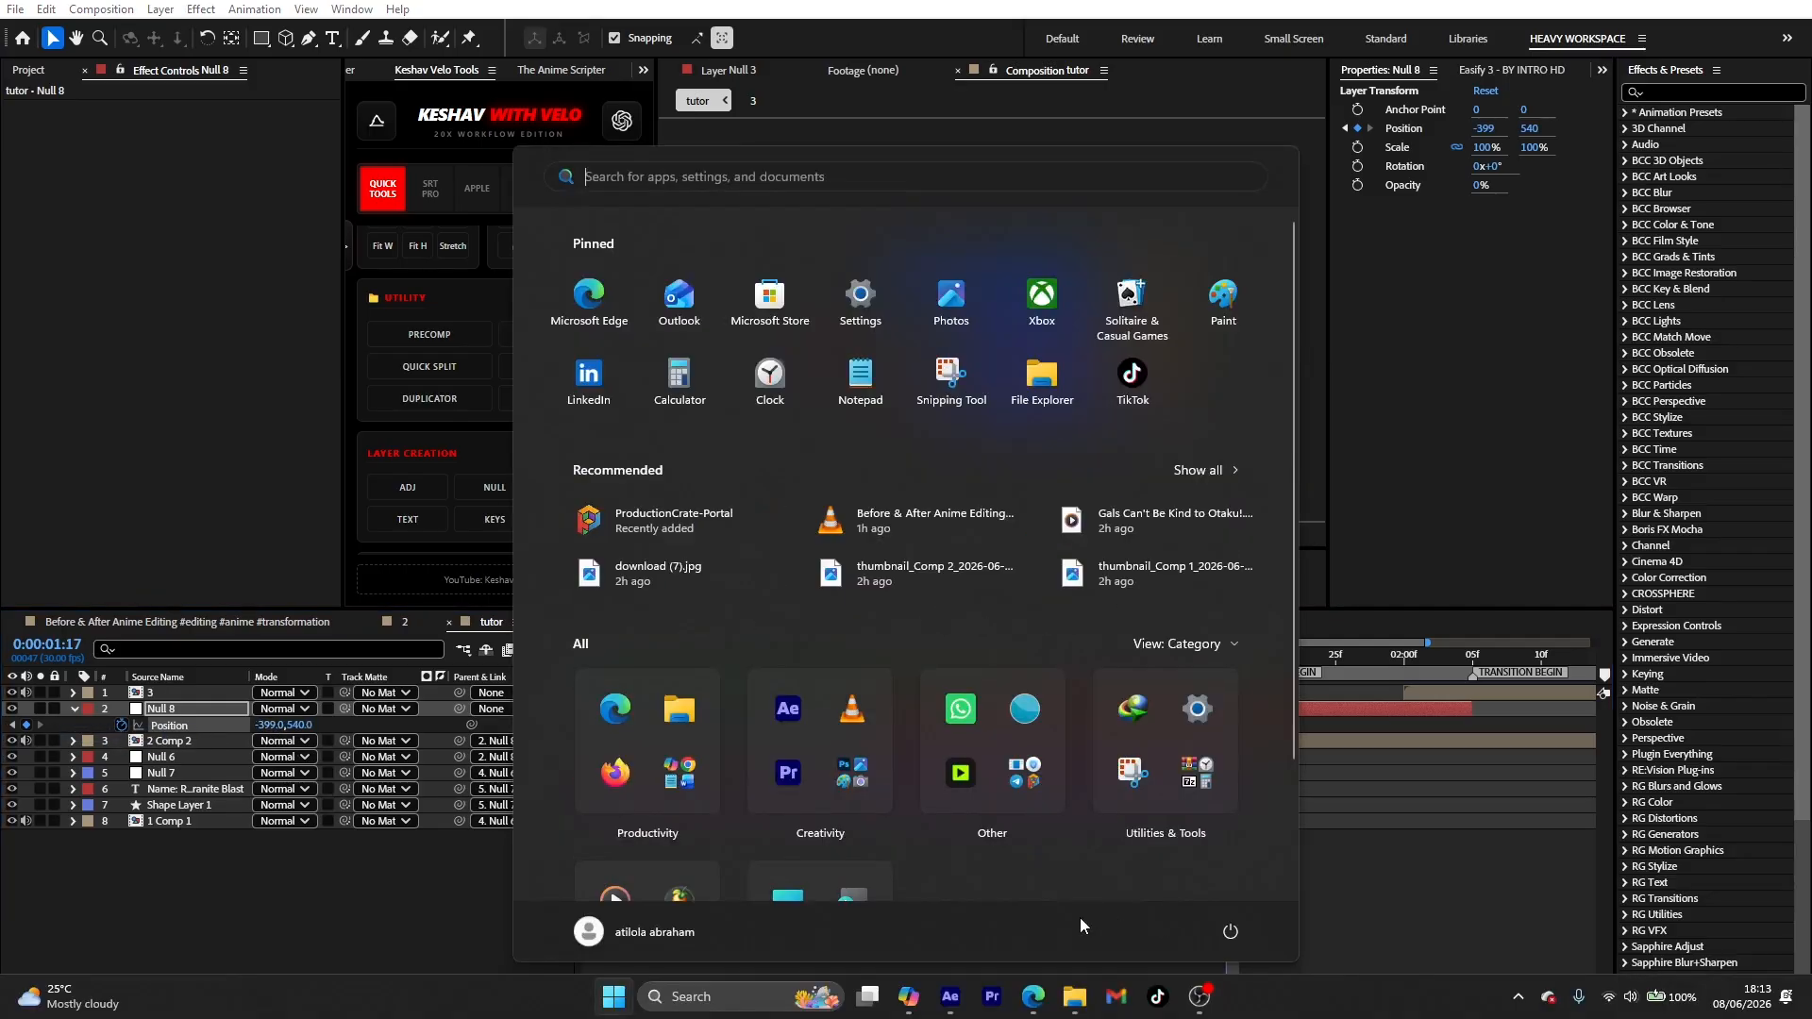
pyautogui.press('super')
pyautogui.moveTo(267, 726); pyautogui.dragTo(12, 724)
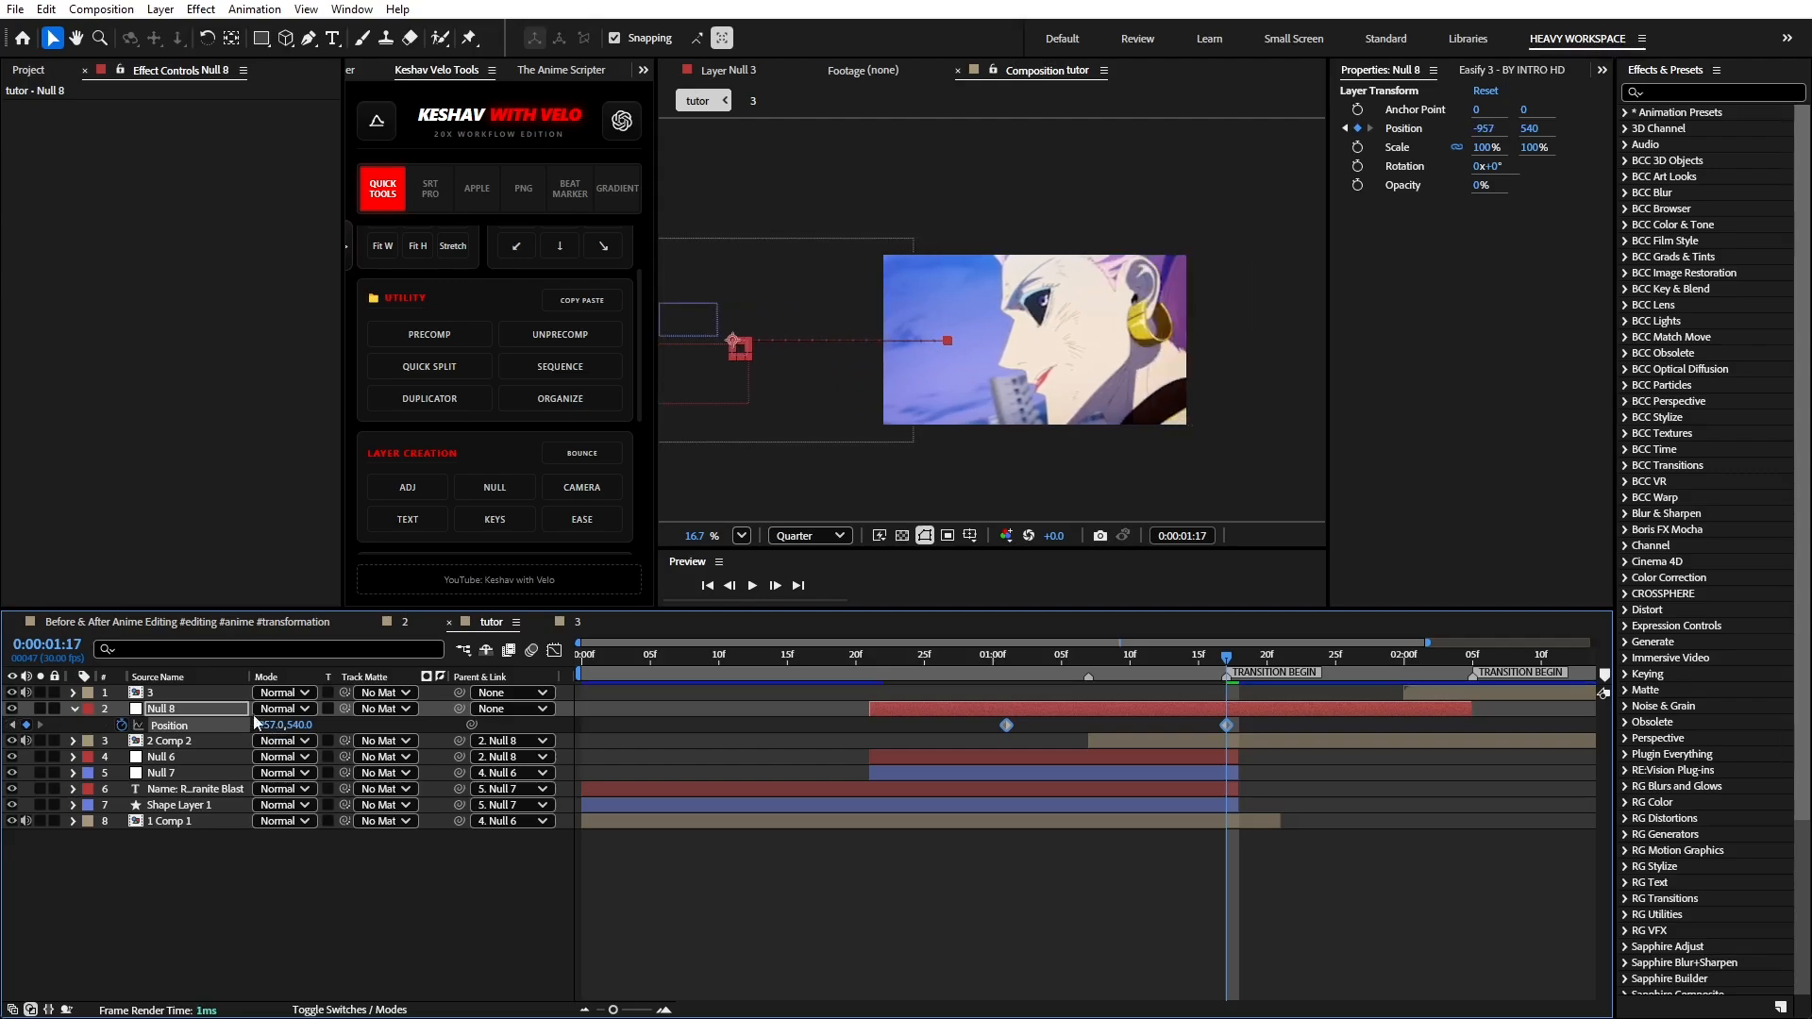
# - Move Null 8's last Position keyframe to 0:00:02:00 and apply Easy Ease to both Position keyframes
pyautogui.moveTo(1227, 724); pyautogui.dragTo(984, 738)
pyautogui.press('F9')
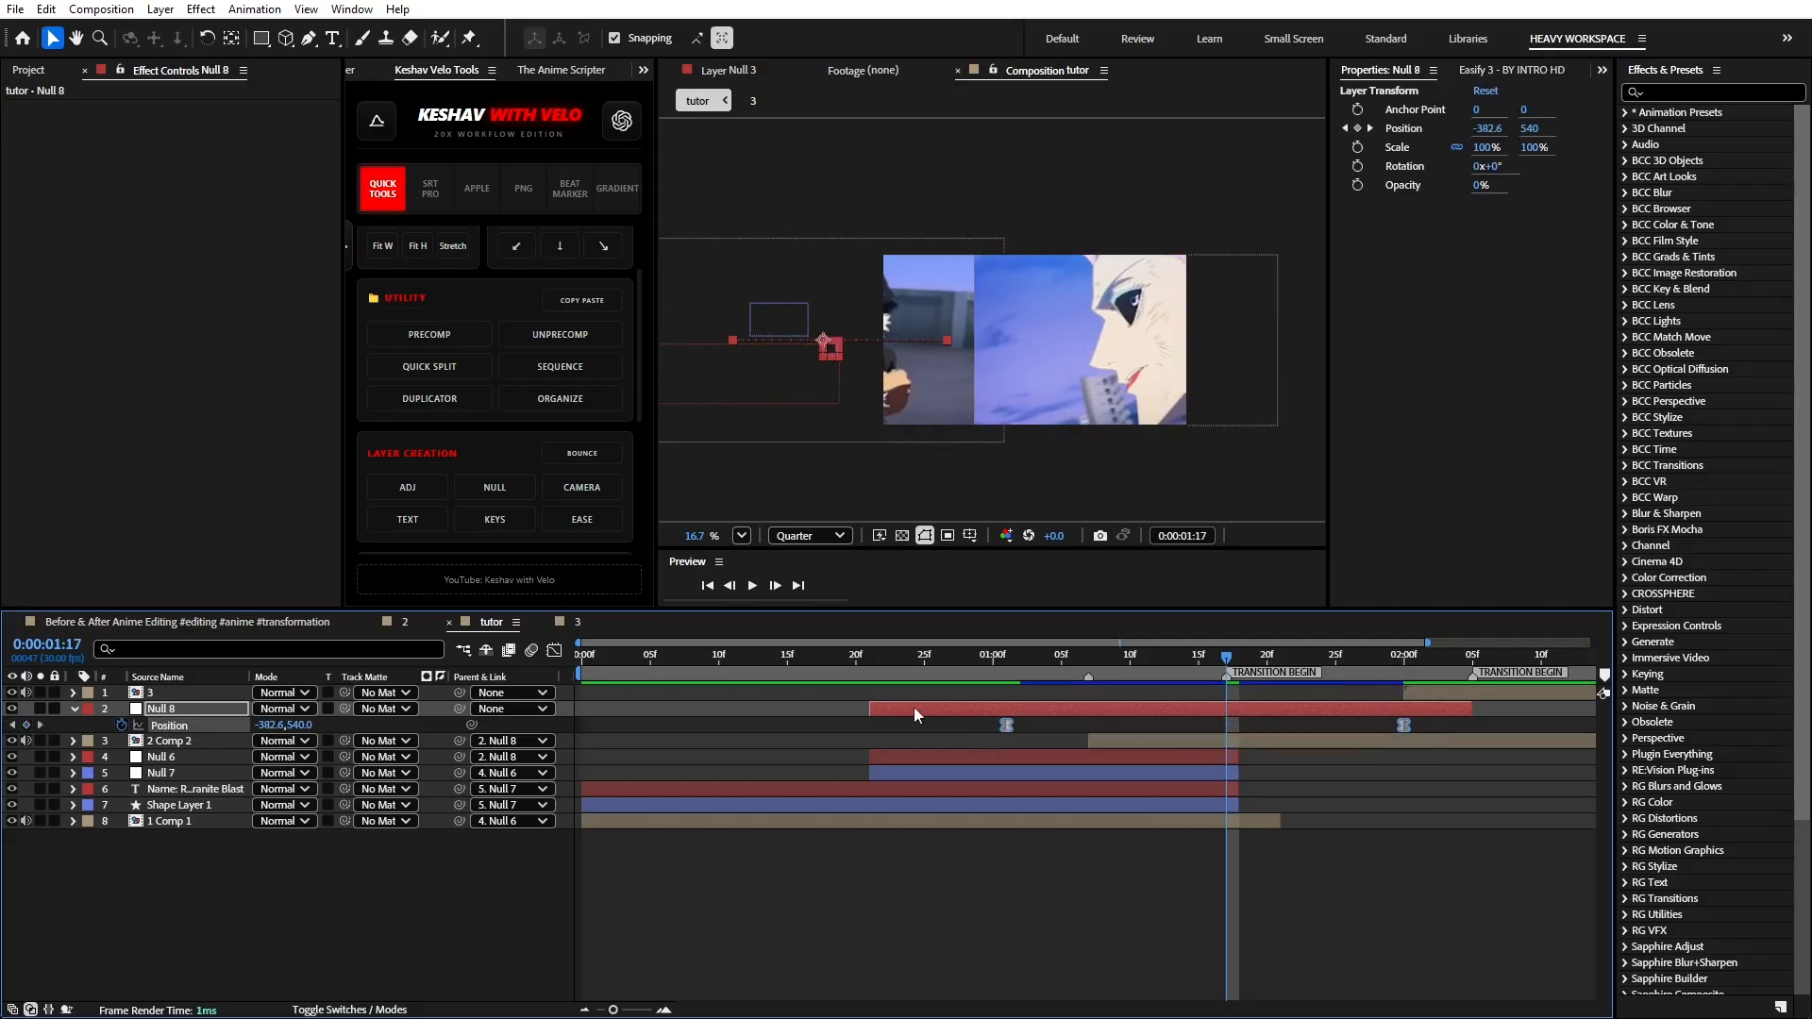
# - Lengthen both ease handles of Null 8's Position speed graph into a sharp peak of about 4300 px/sec at 0:00:01:17
pyautogui.click(555, 651)
pyautogui.press('`')
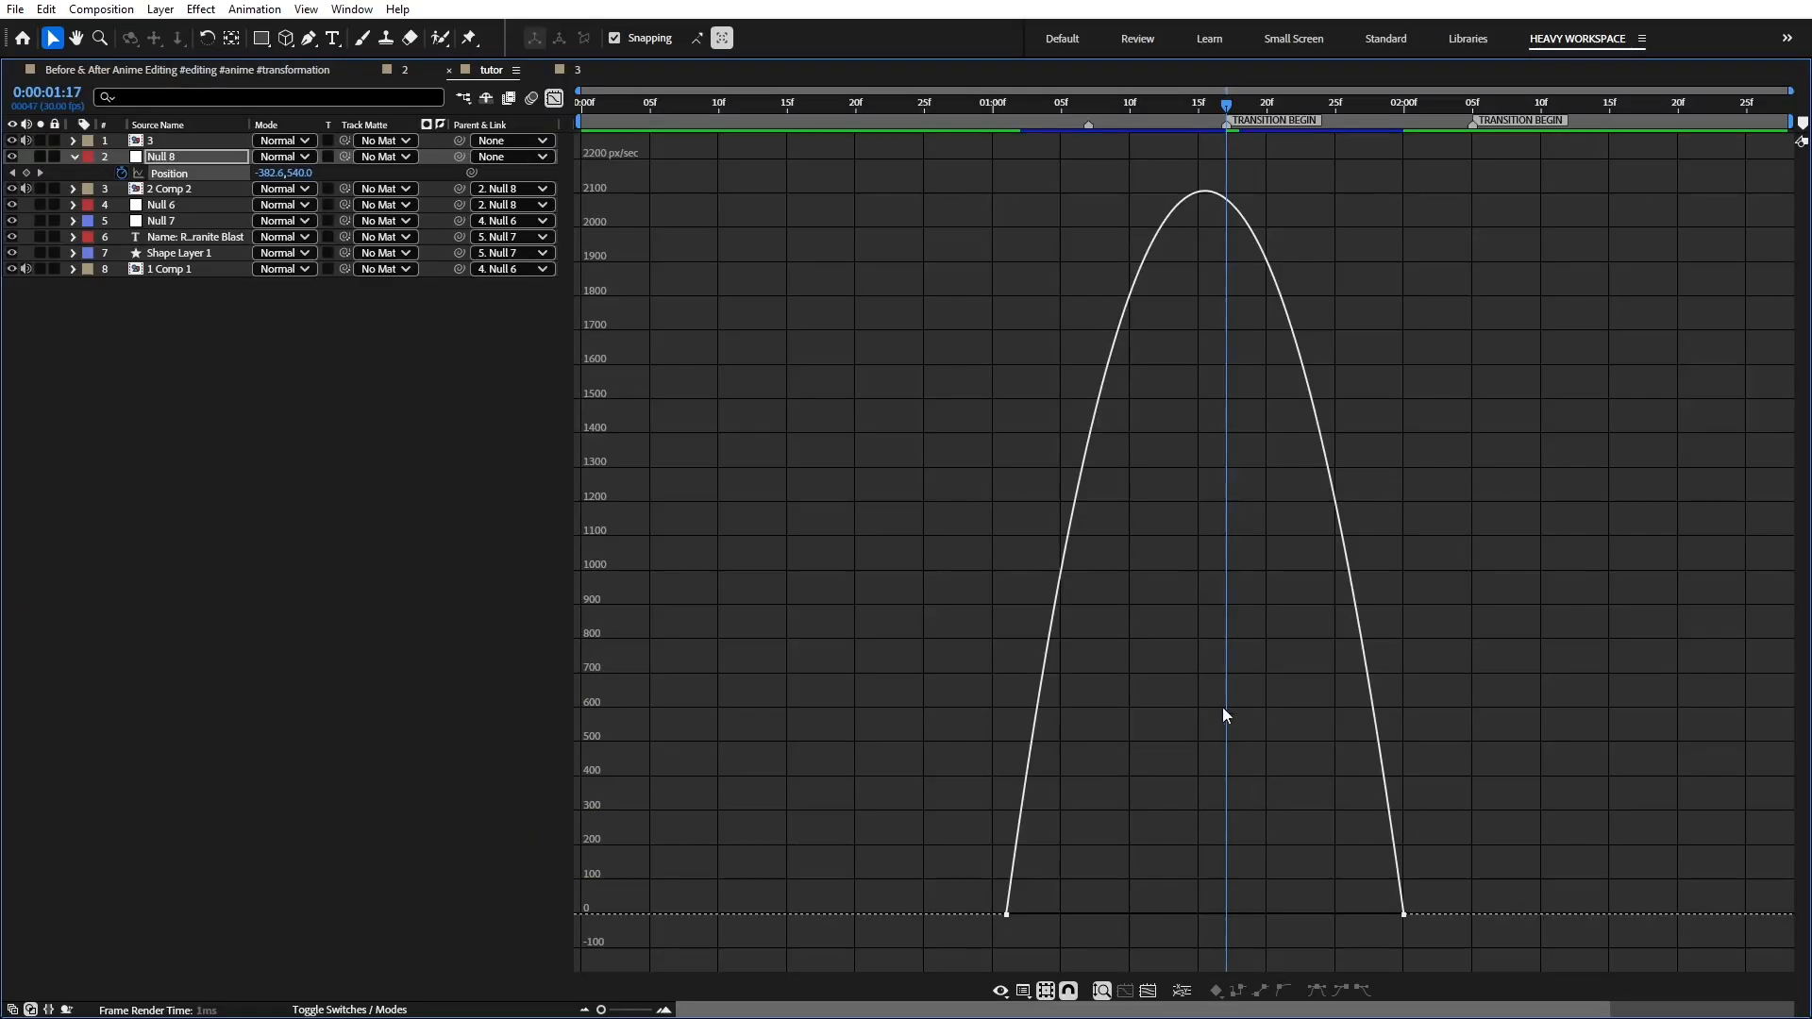
pyautogui.moveTo(1163, 717); pyautogui.dragTo(1469, 968)
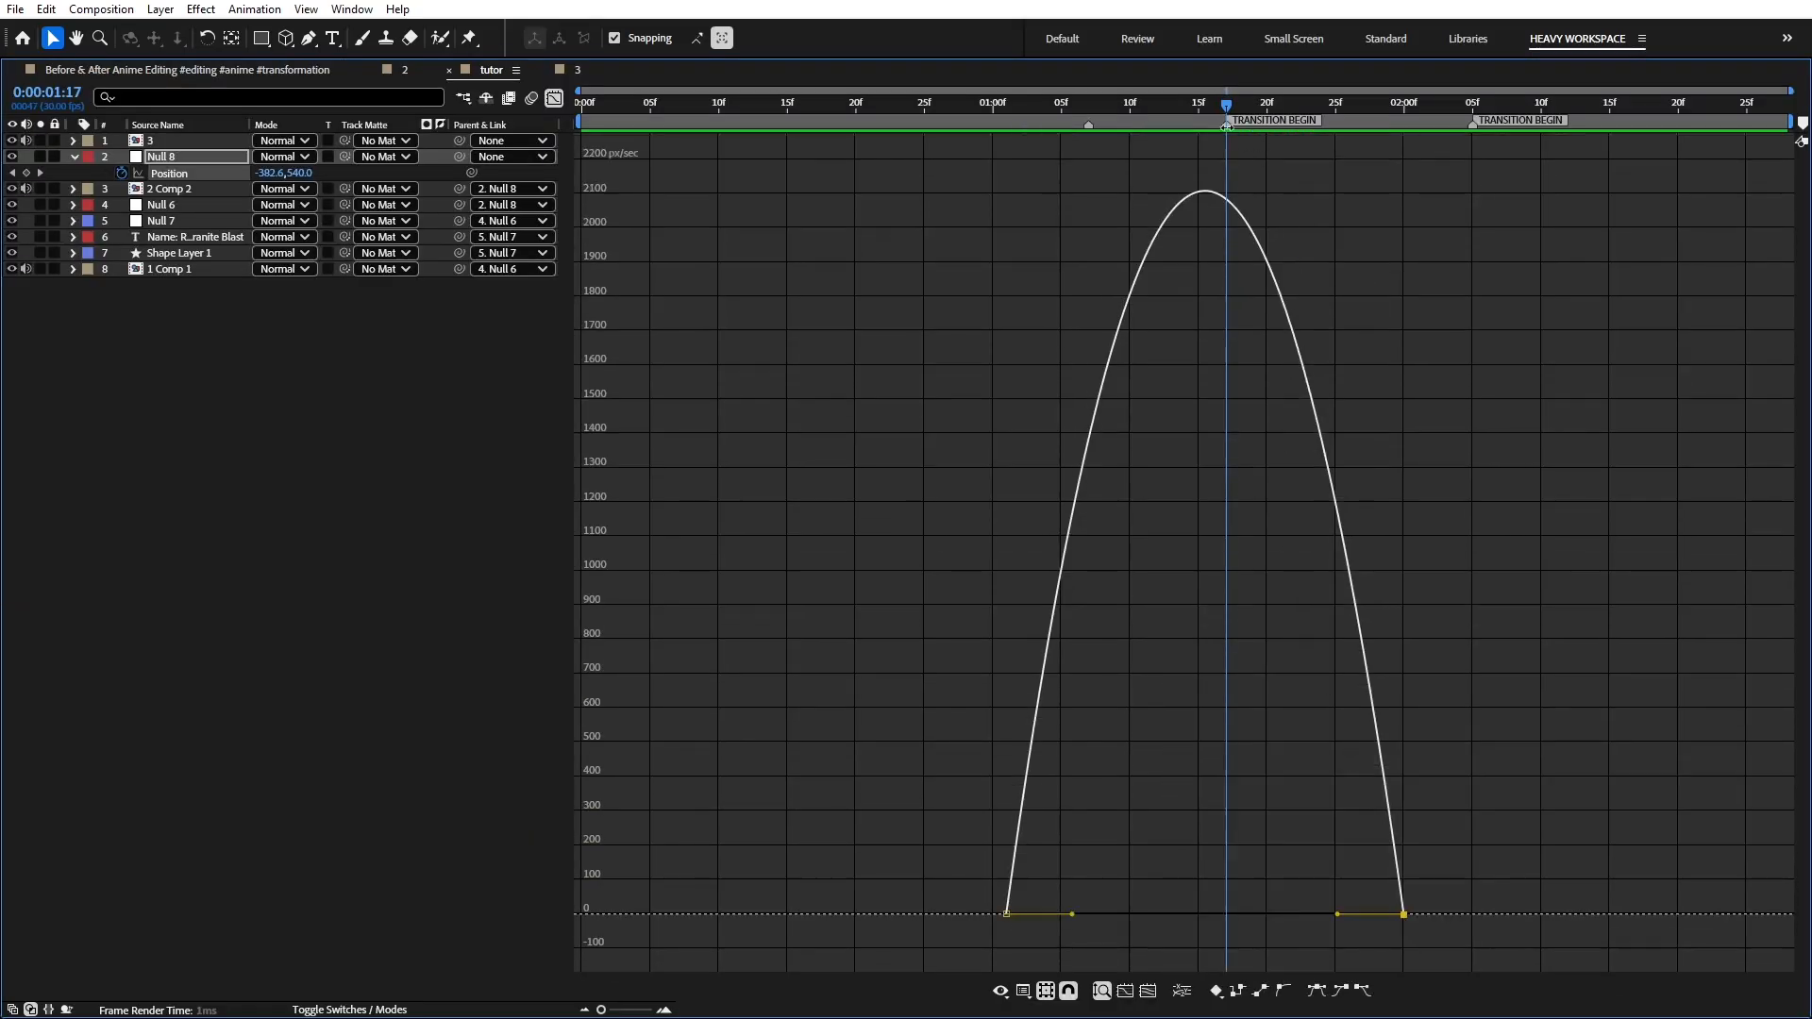
pyautogui.moveTo(1072, 914); pyautogui.dragTo(1099, 913)
pyautogui.moveTo(1338, 914); pyautogui.dragTo(1288, 915)
pyautogui.moveTo(1098, 914); pyautogui.dragTo(1146, 914)
pyautogui.moveTo(1158, 953); pyautogui.dragTo(1282, 916)
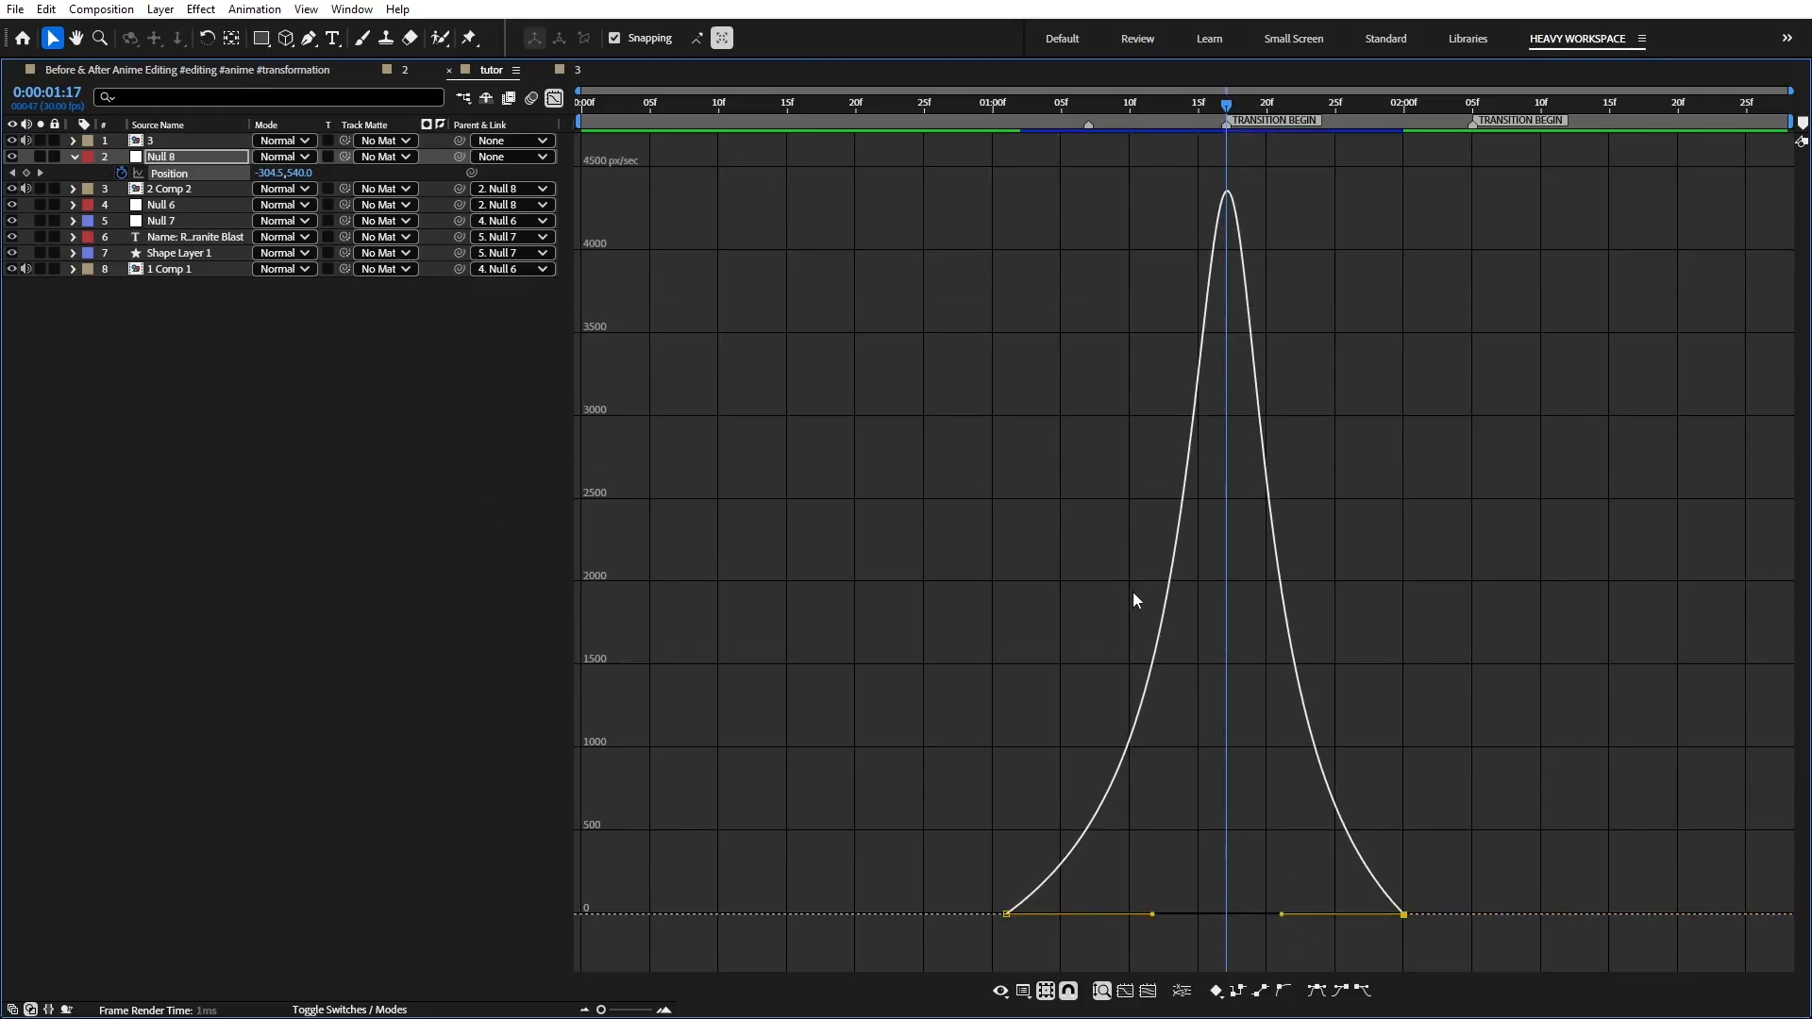
pyautogui.press('`')
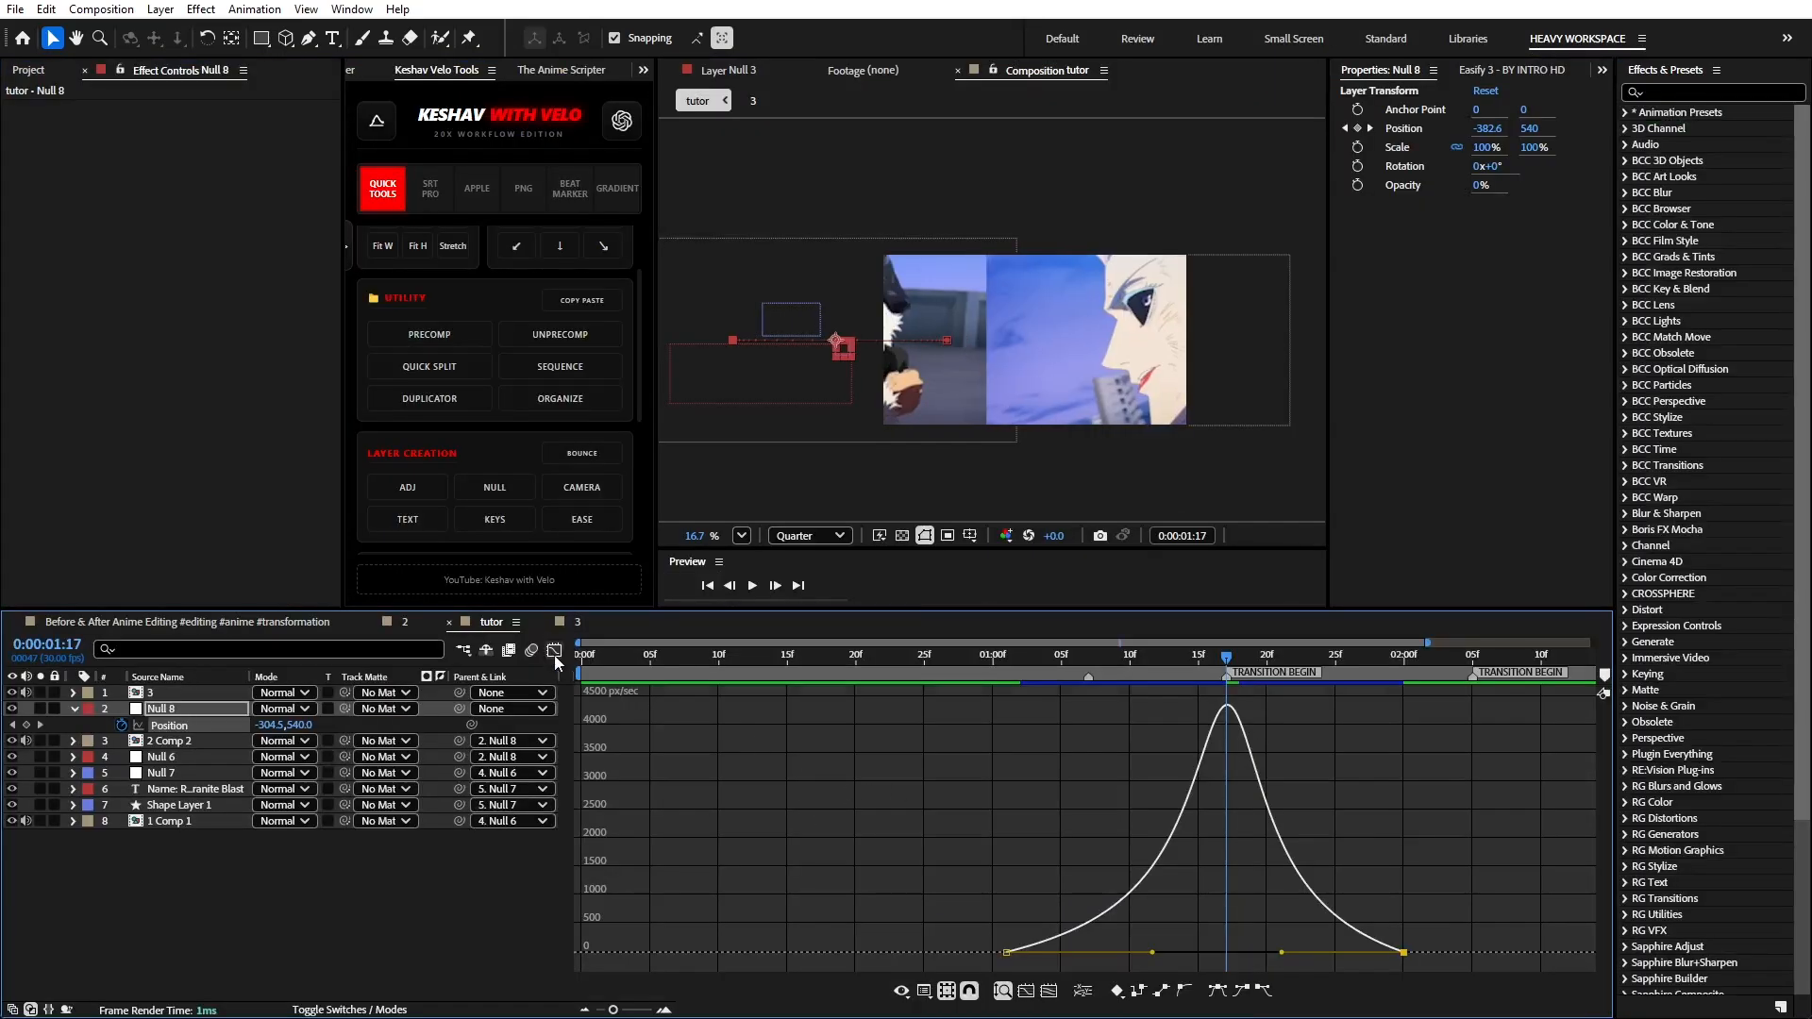
pyautogui.click(554, 652)
pyautogui.click(1225, 914)
# - Enable motion blur on all layers of the tutor composition
pyautogui.moveTo(1217, 670); pyautogui.dragTo(1120, 674)
pyautogui.hotkey('ctrl', 'a')
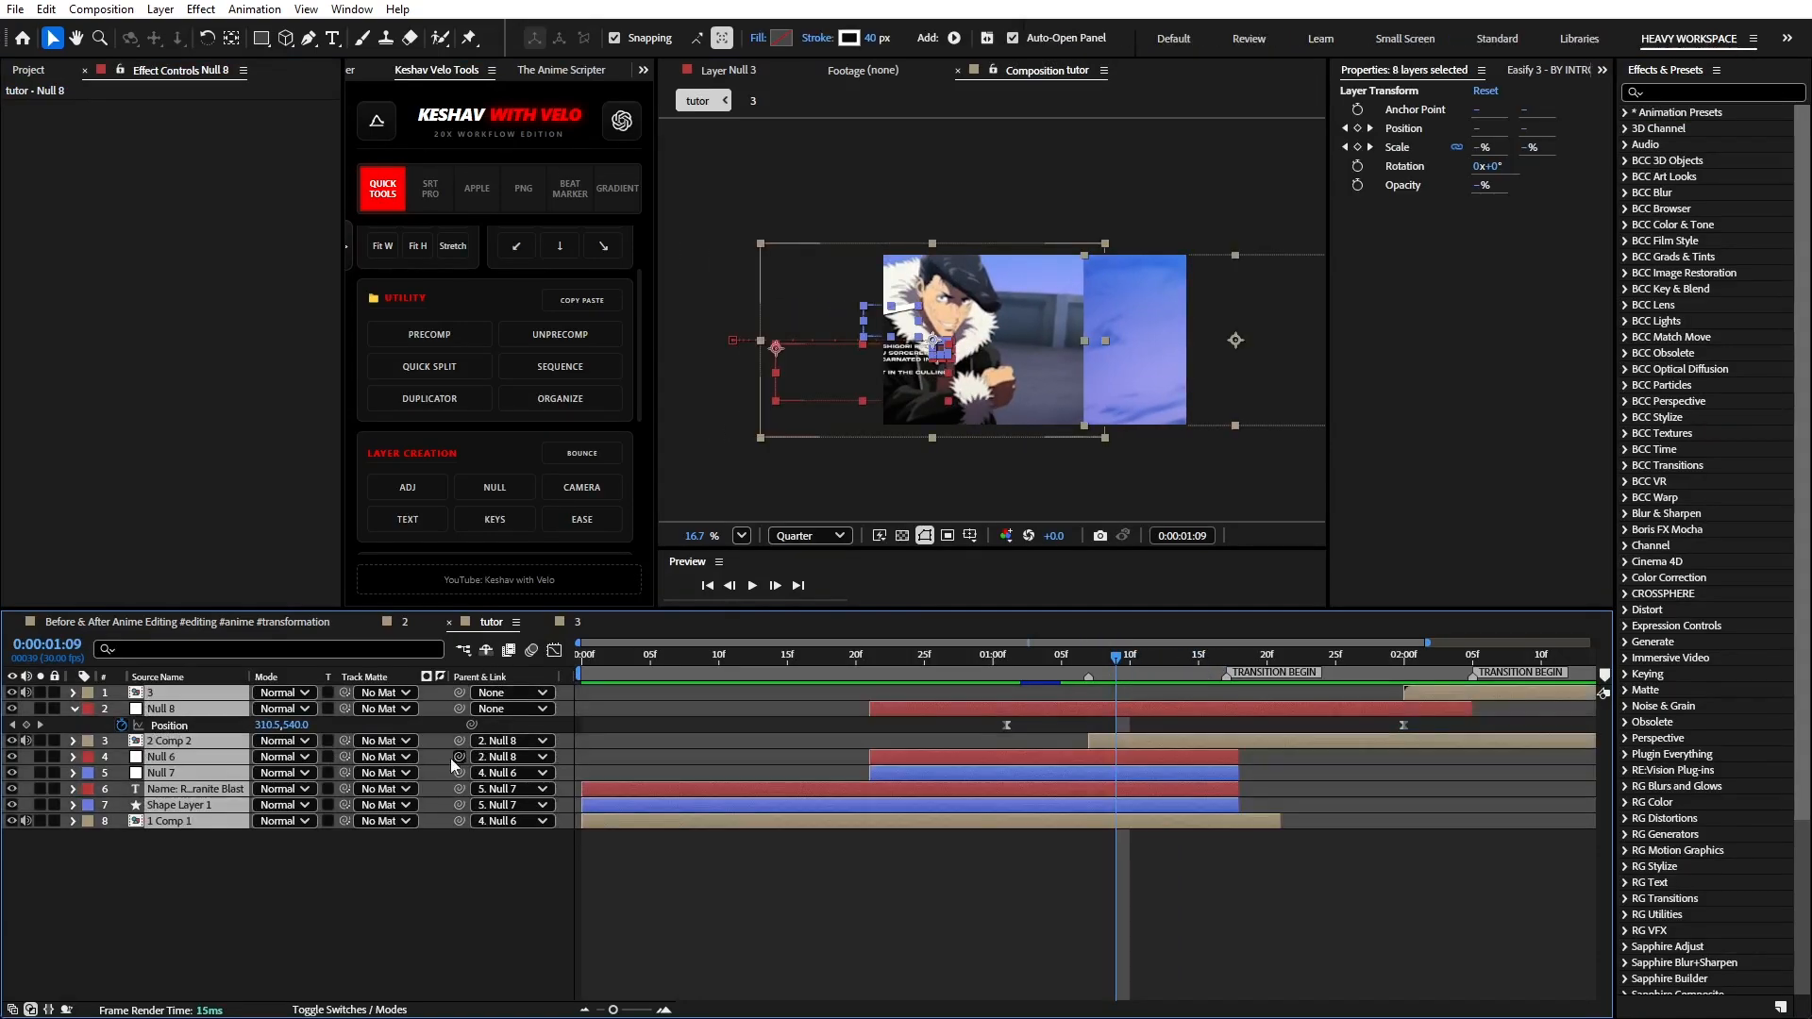
pyautogui.click(349, 1010)
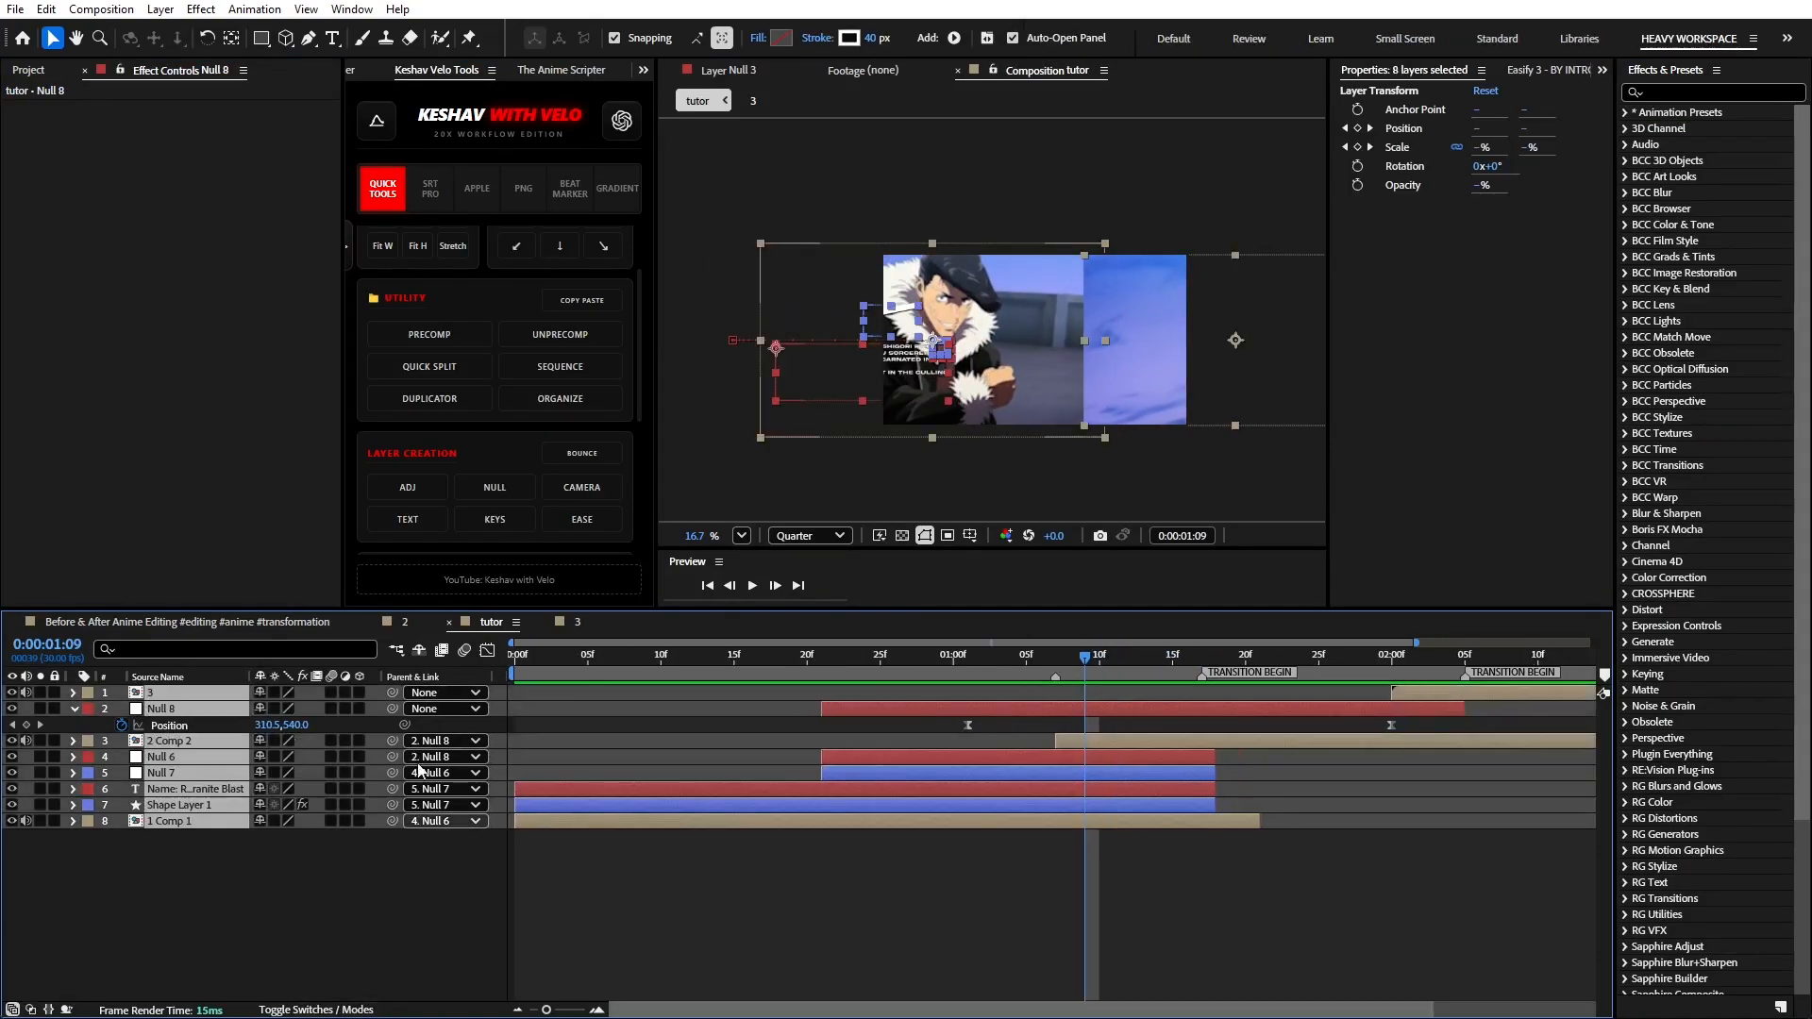
pyautogui.click(331, 693)
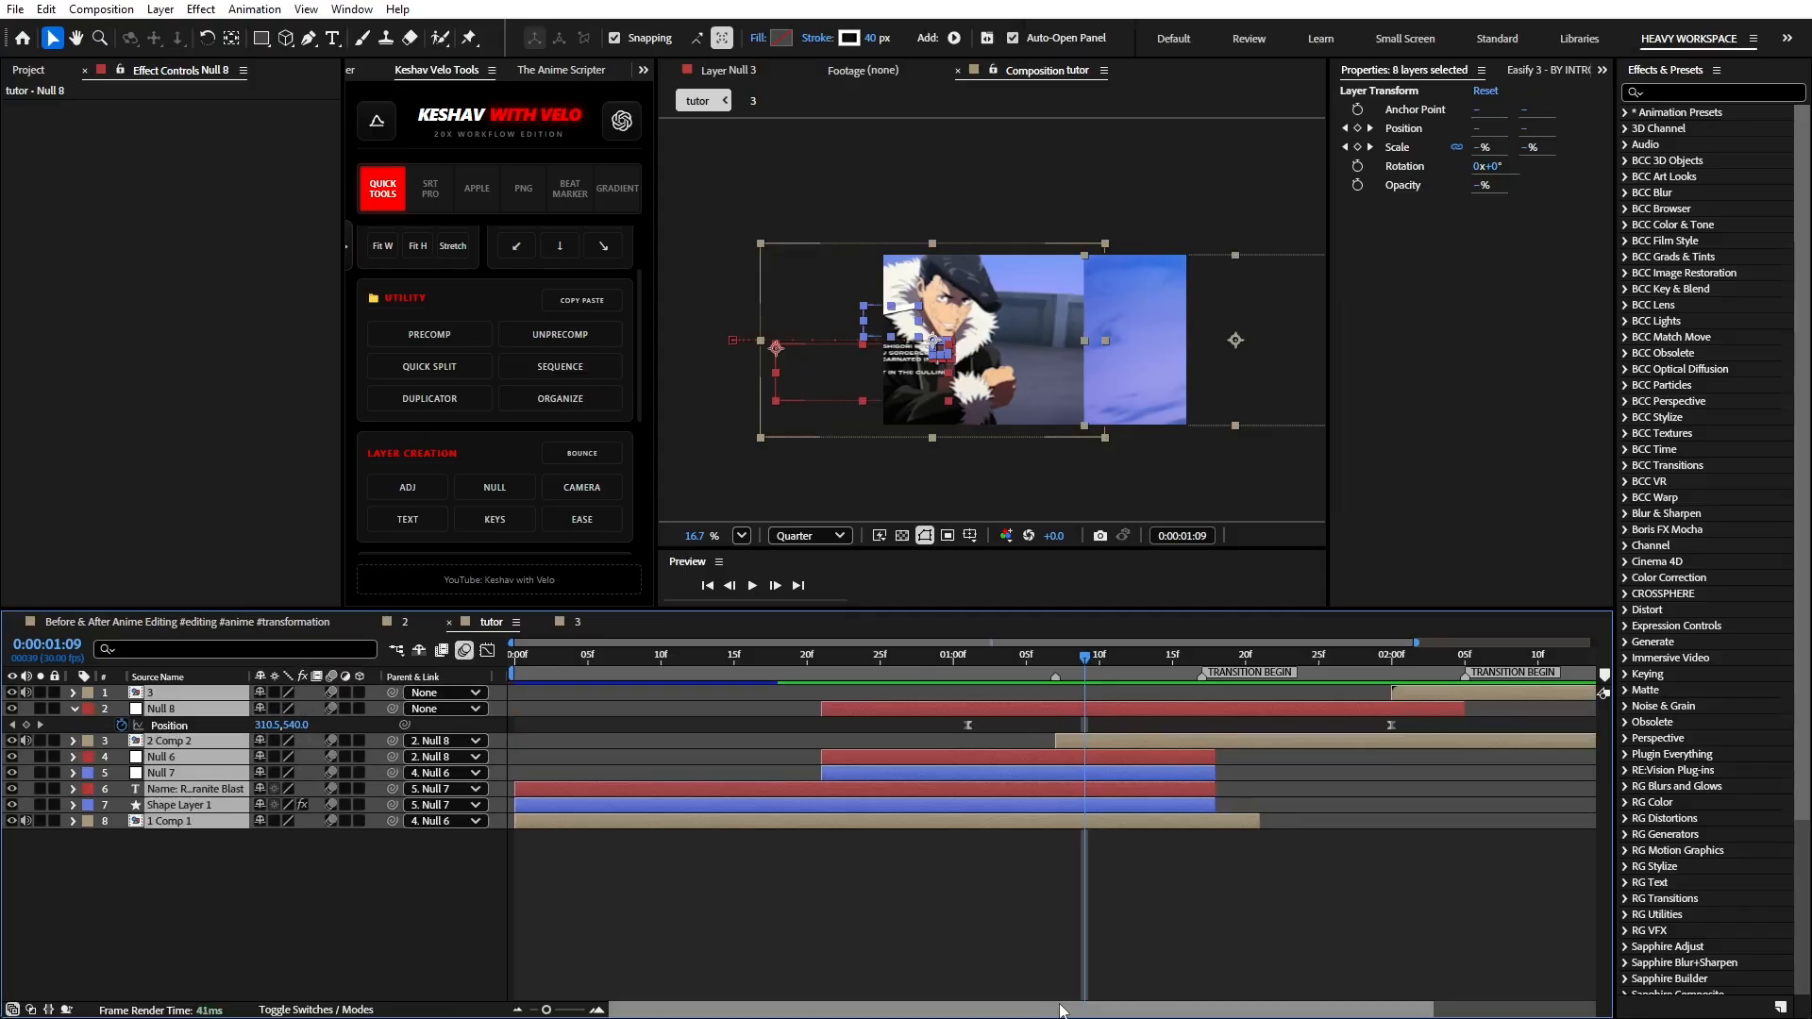
pyautogui.click(933, 948)
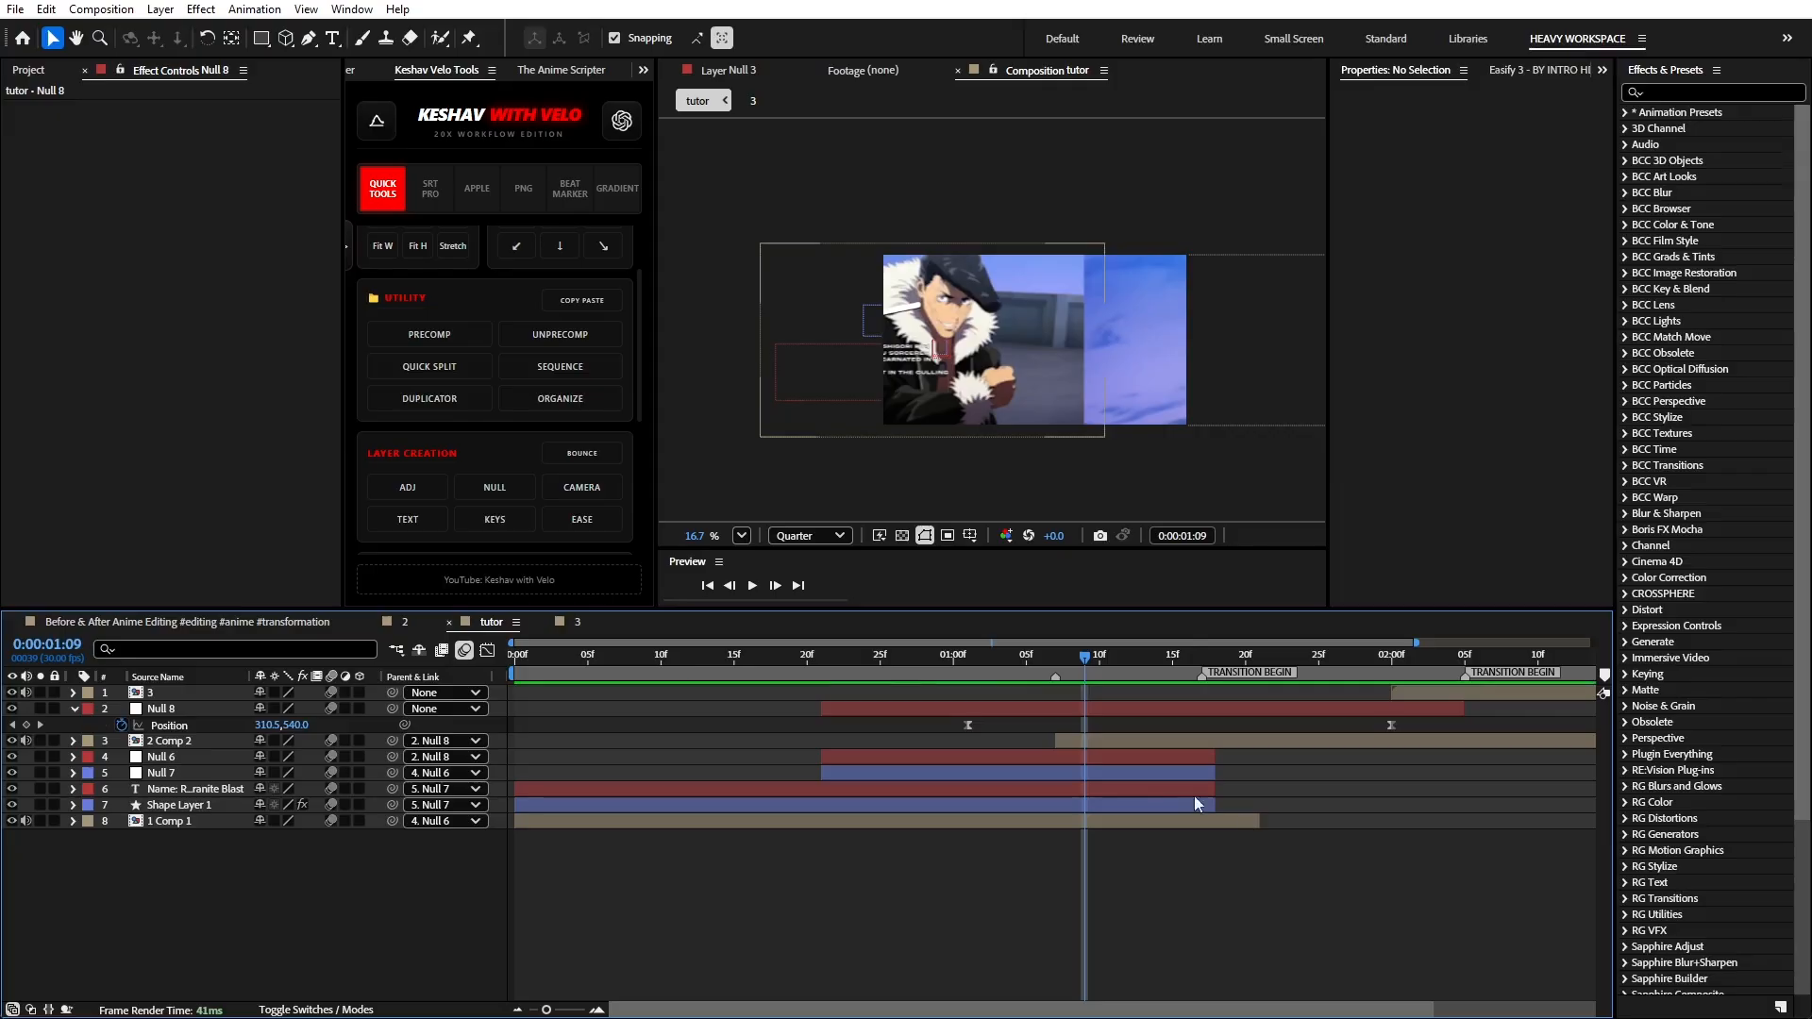
# - Set Null 8's Position keyframe at 0:00:01:01 to 941, 540 so the first clip fills the frame
pyautogui.moveTo(1108, 655); pyautogui.dragTo(932, 745)
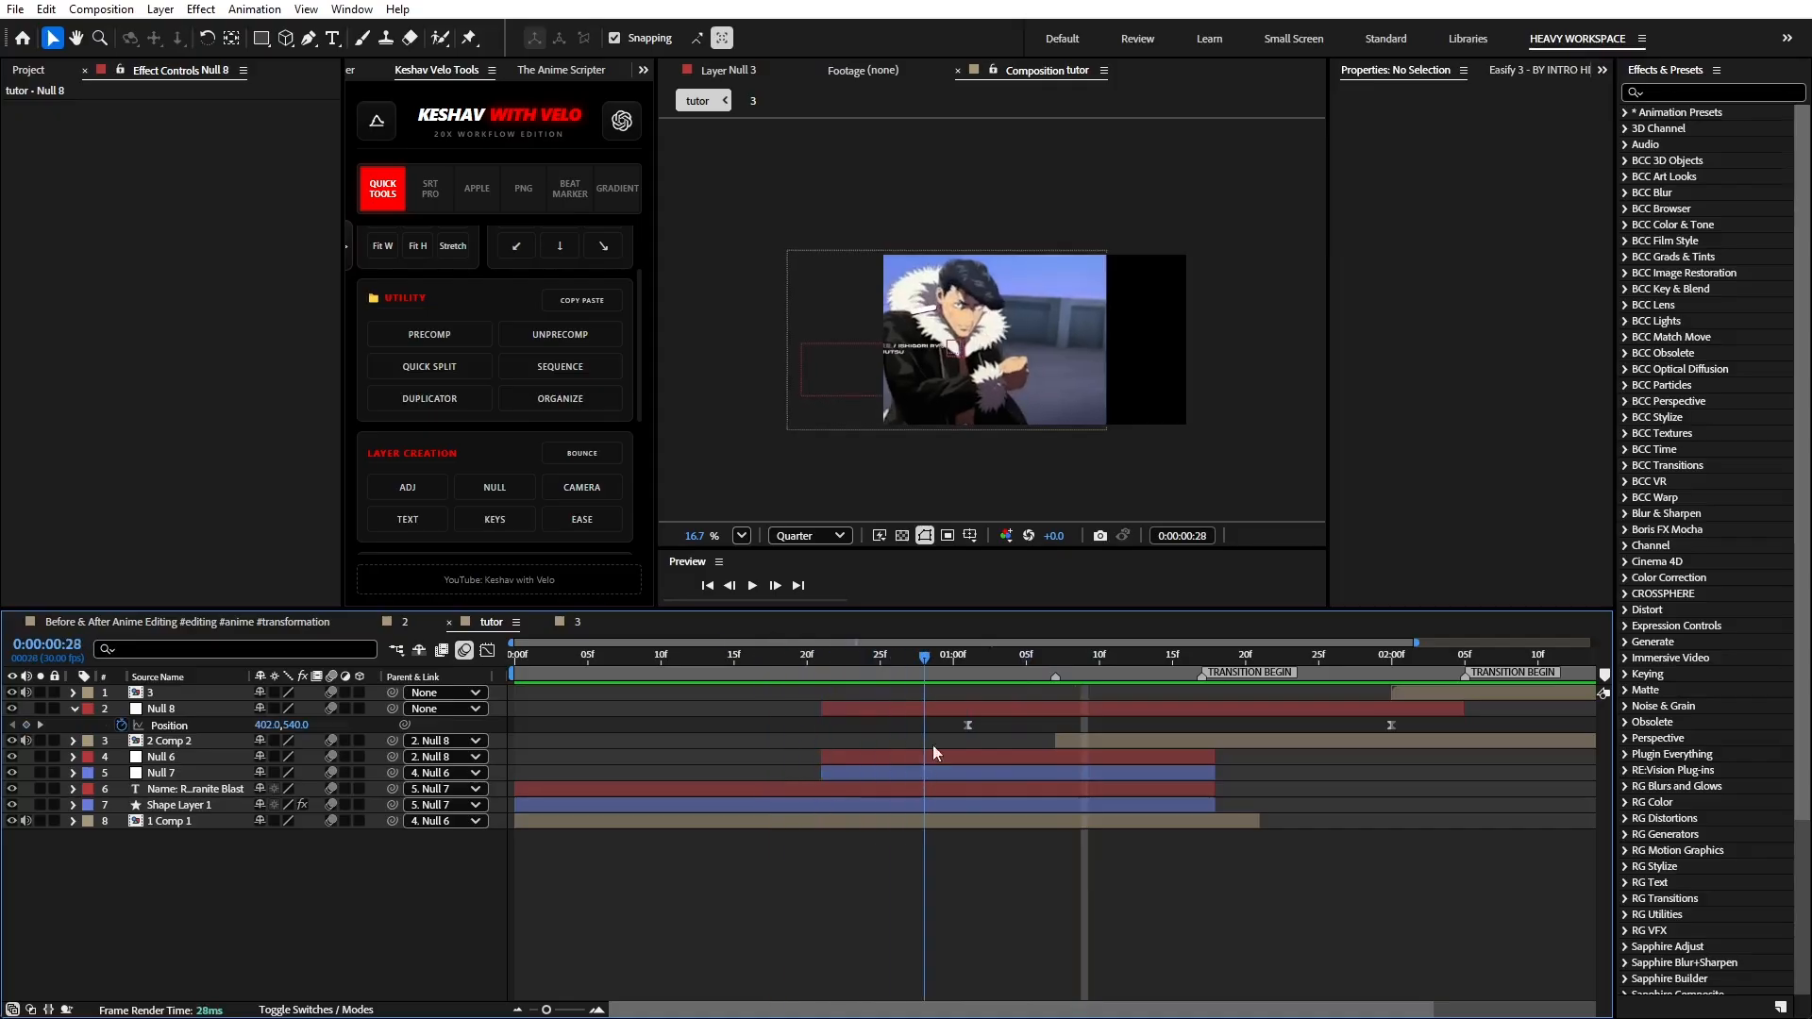
pyautogui.click(978, 710)
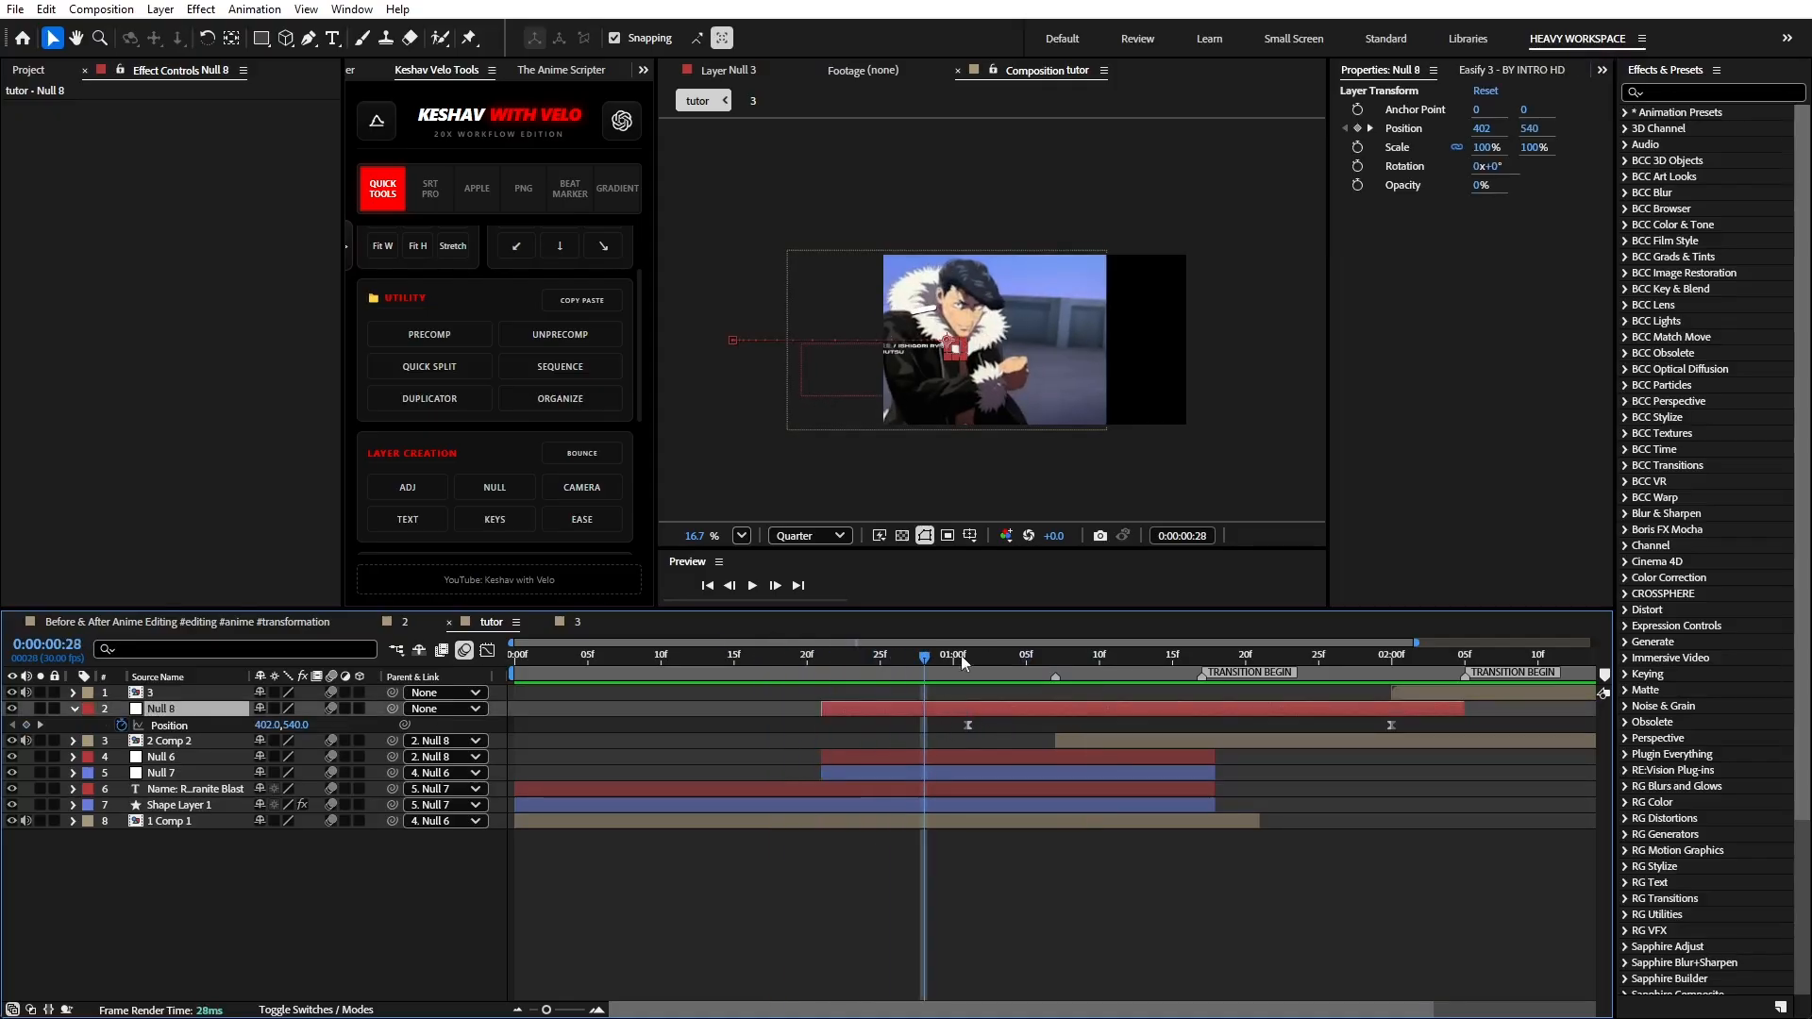
pyautogui.moveTo(938, 653); pyautogui.dragTo(965, 693)
pyautogui.click(941, 690)
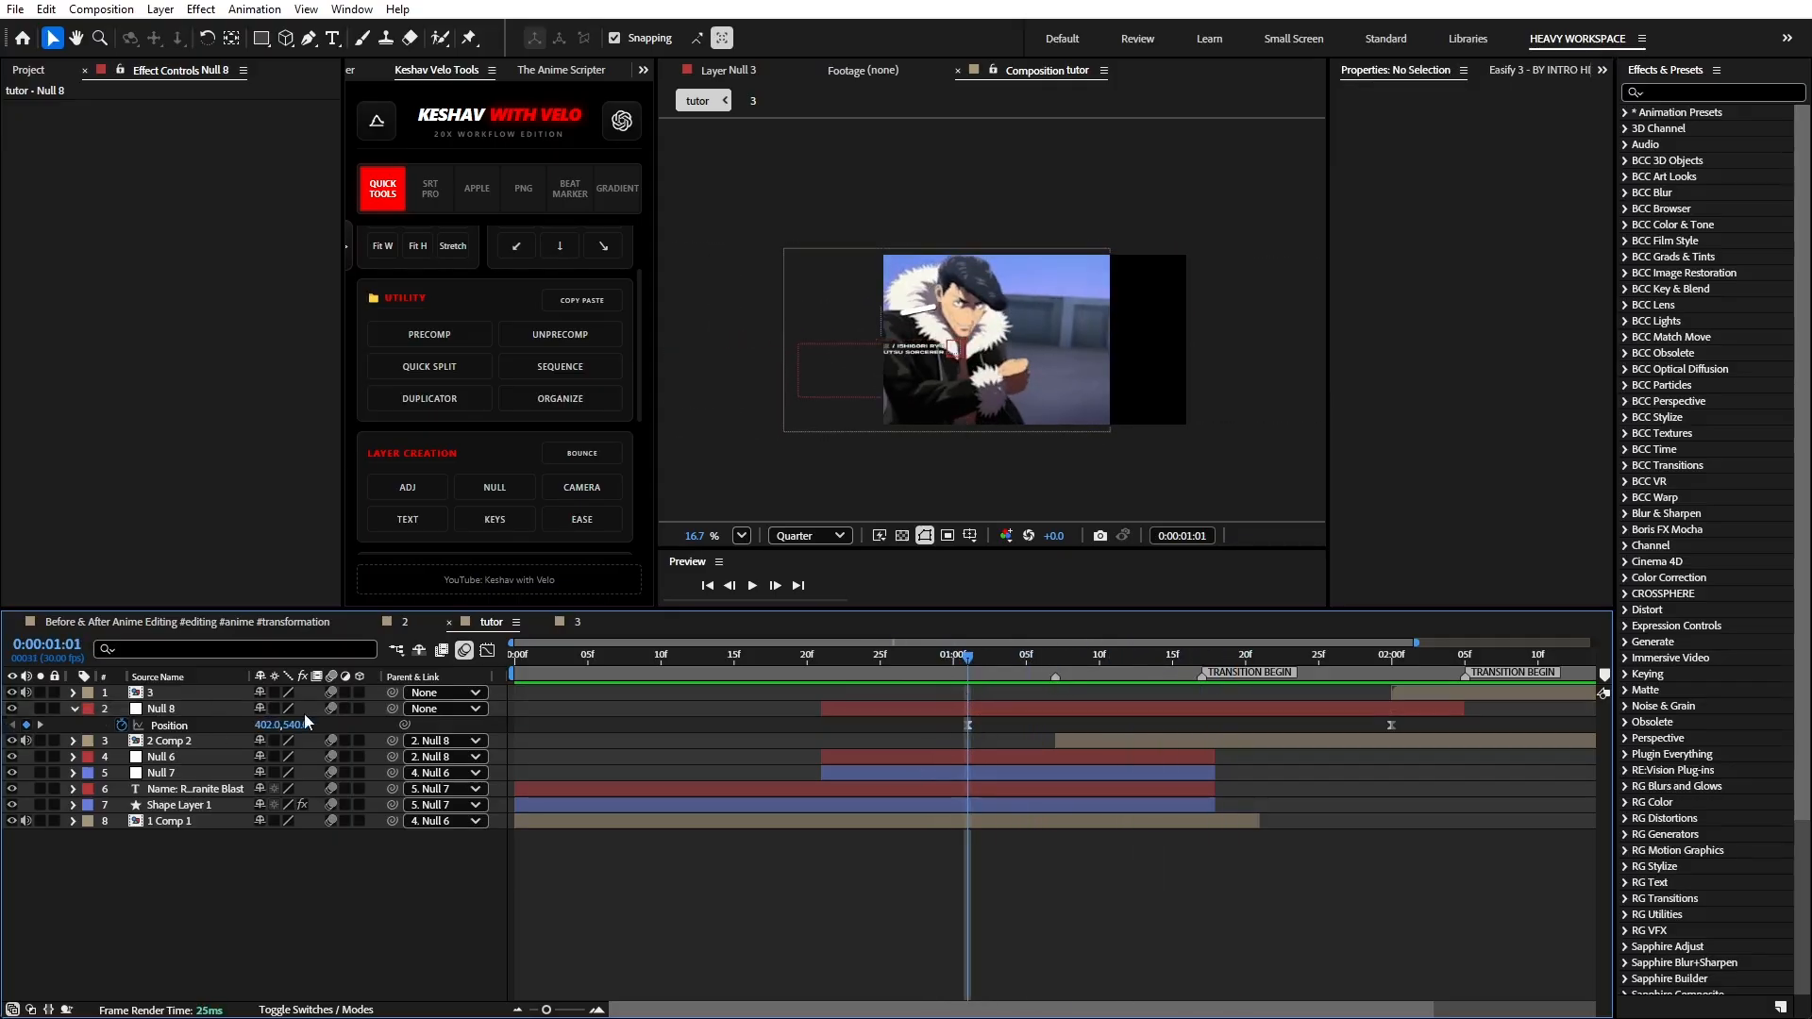
pyautogui.click(272, 724)
pyautogui.write('677')
pyautogui.press('Return')
pyautogui.moveTo(559, 718); pyautogui.dragTo(787, 735)
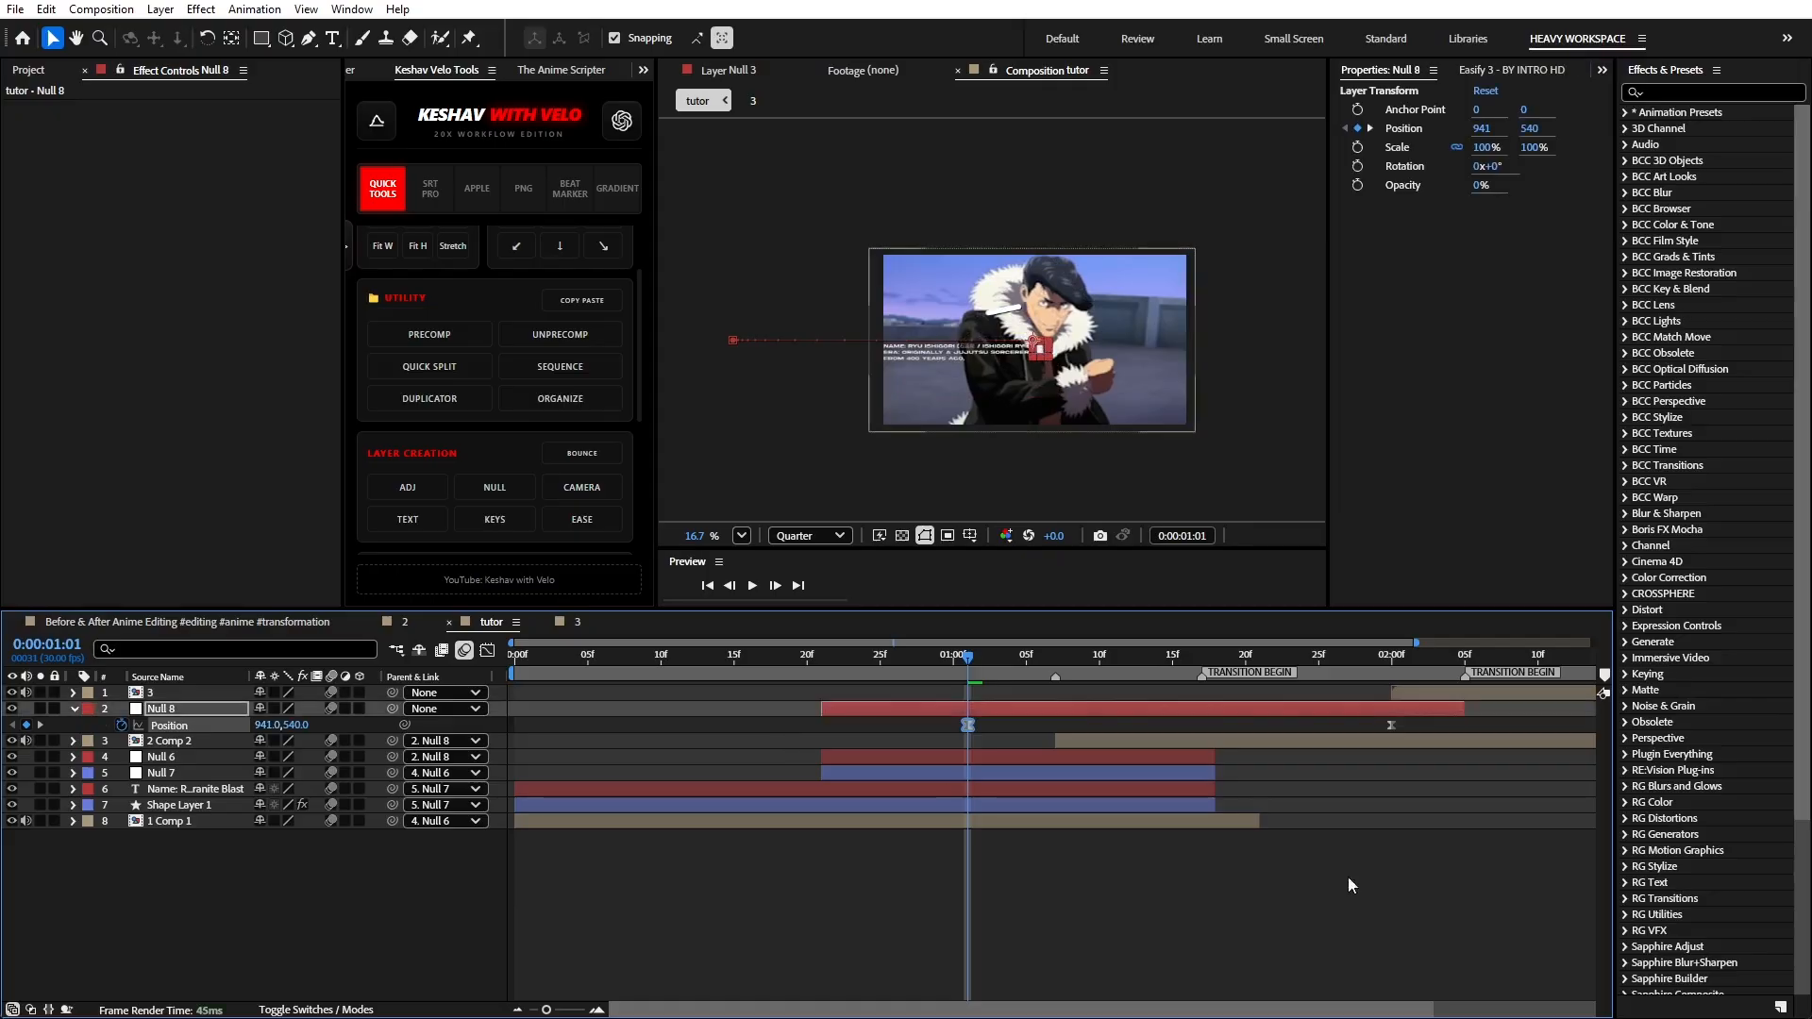
pyautogui.click(1152, 941)
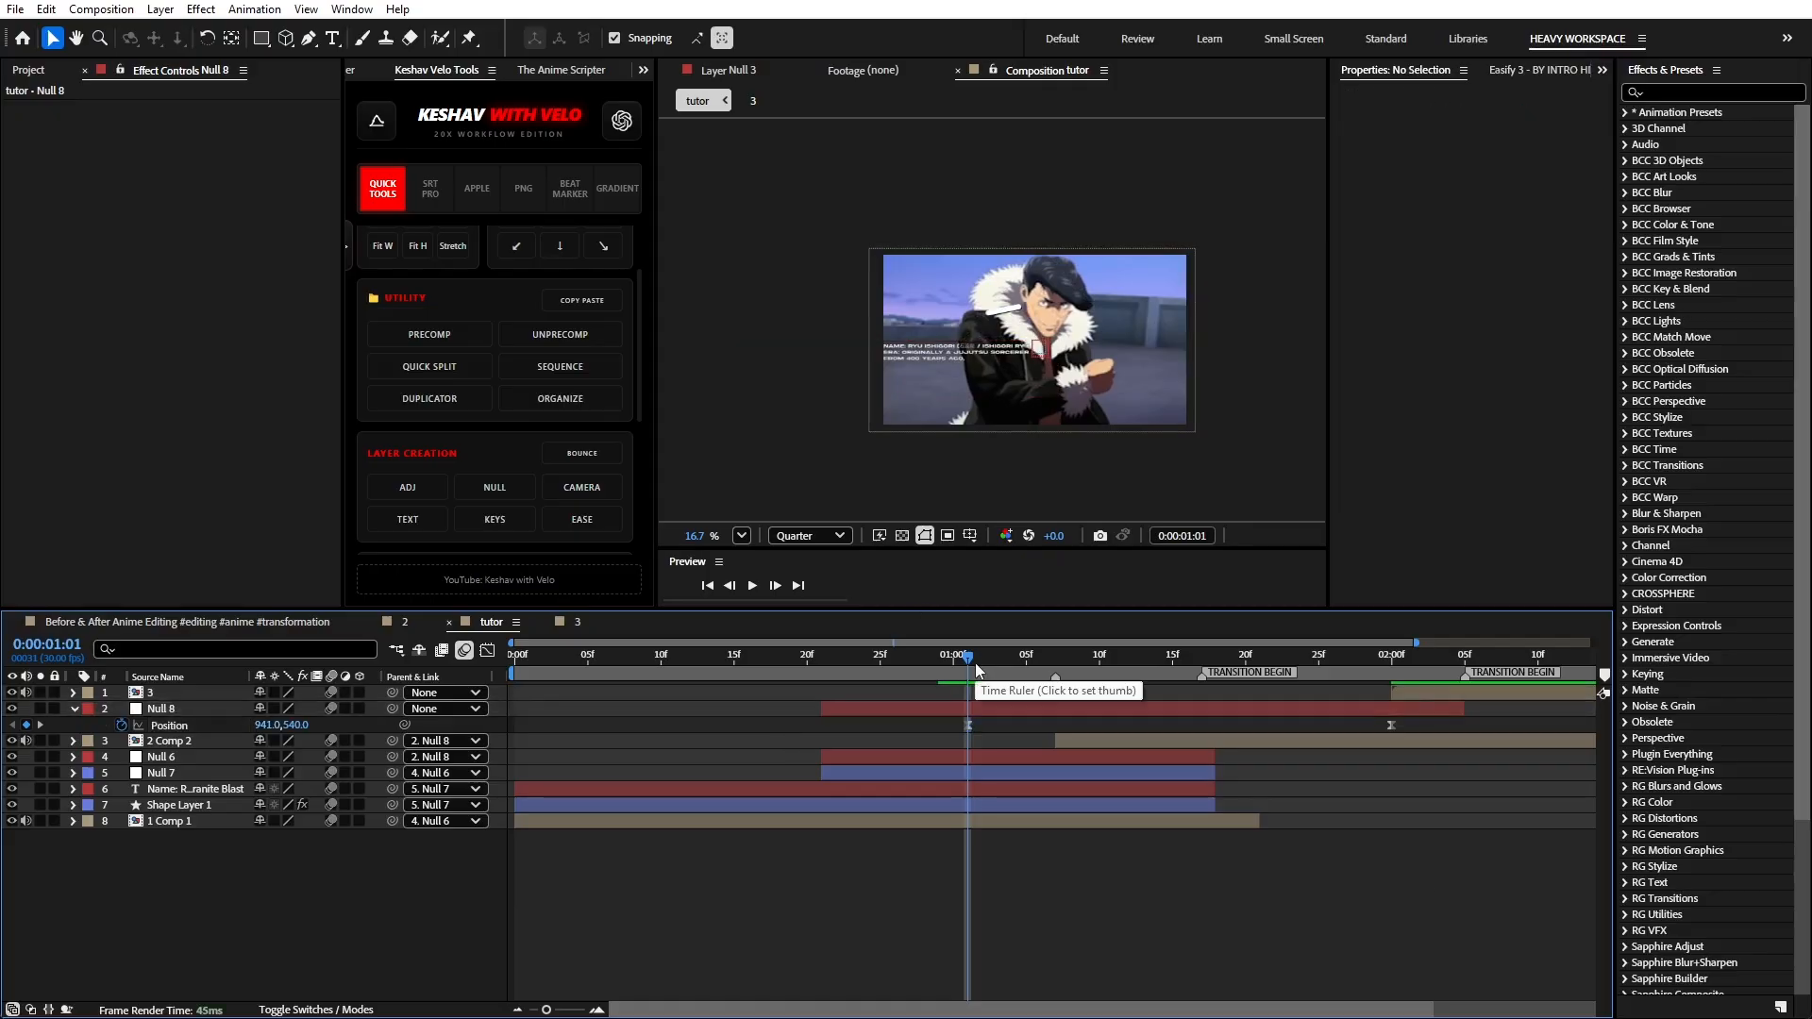
# - Examine the speed graph of Null 8's Position move up to the transition marker at 0:00:01:17
pyautogui.moveTo(915, 733); pyautogui.dragTo(1435, 740)
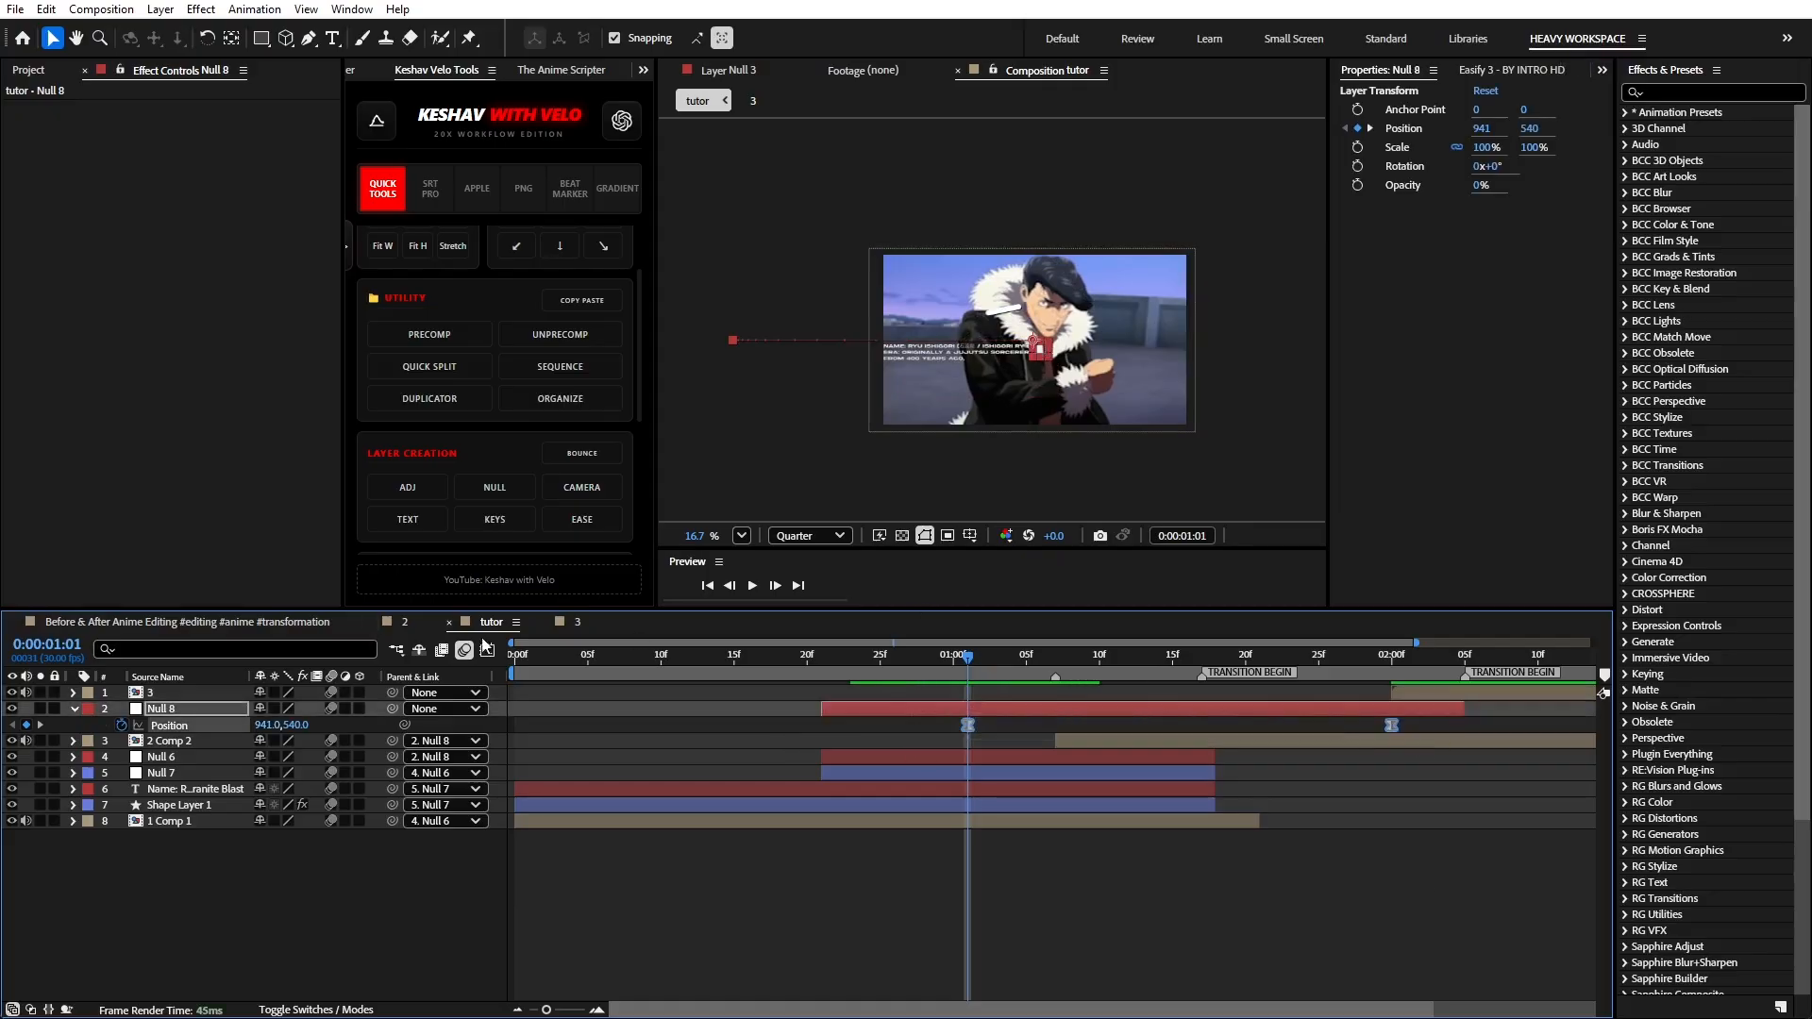
pyautogui.click(487, 651)
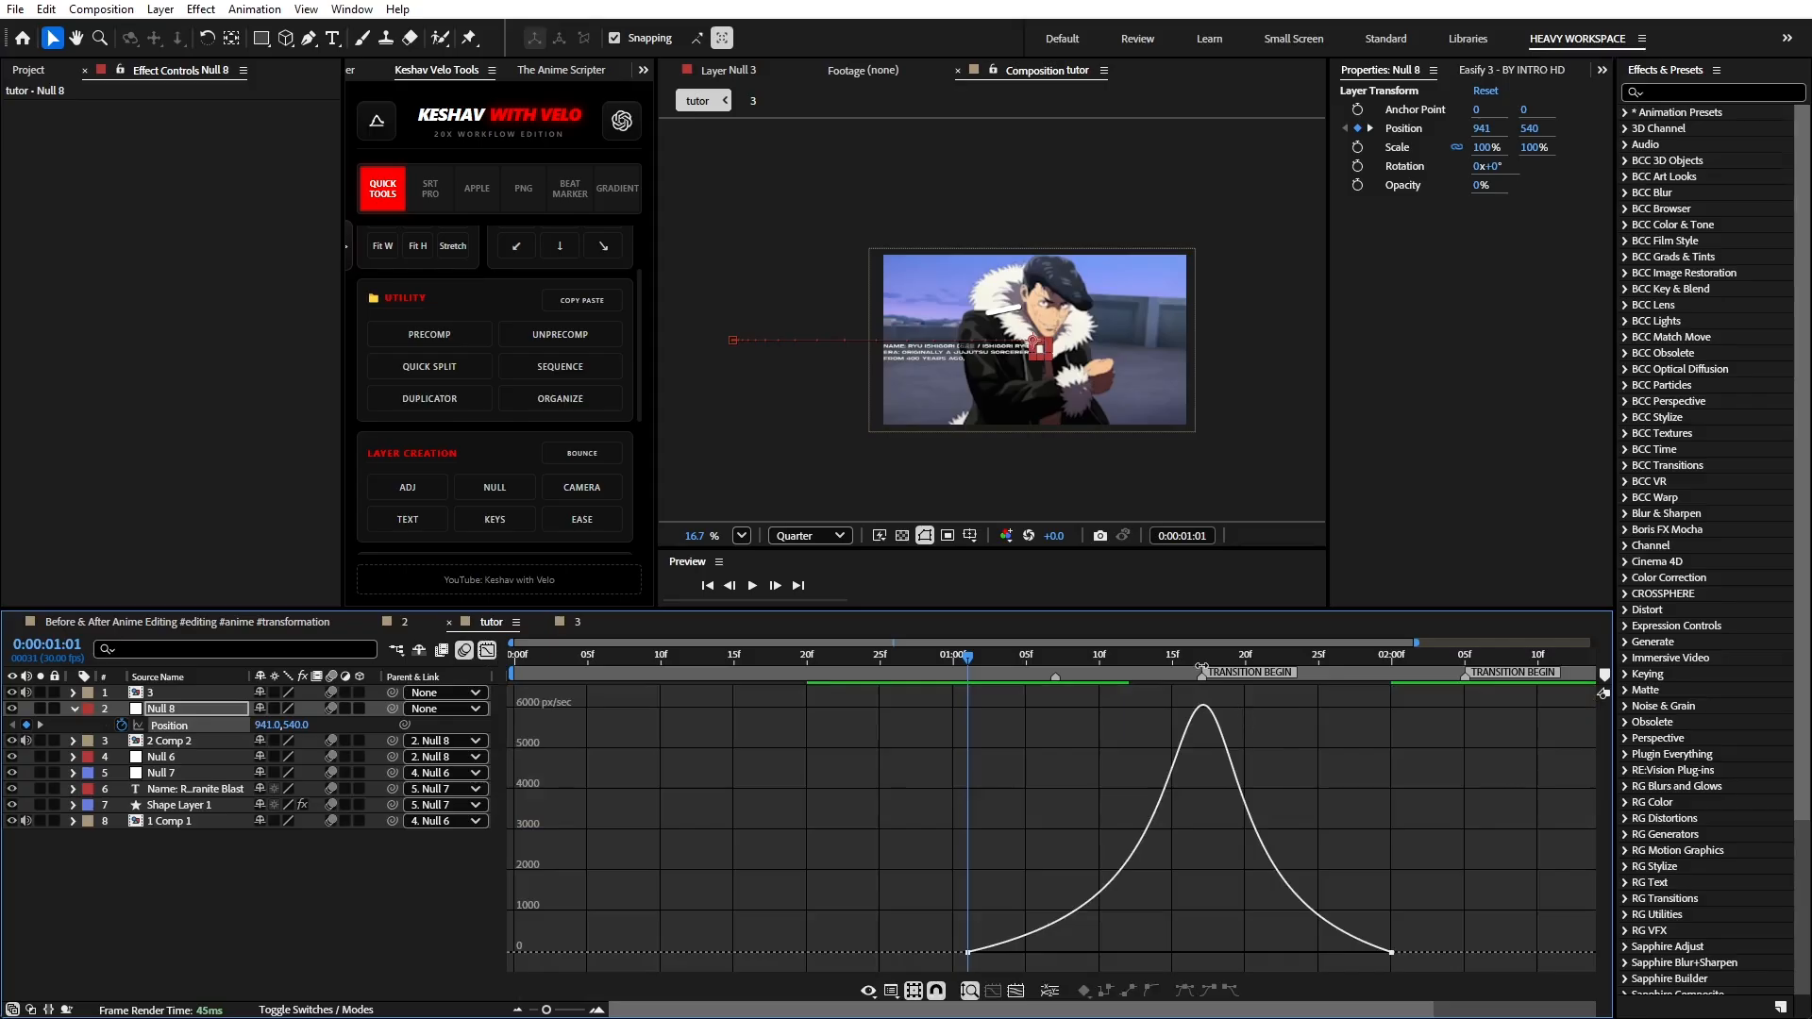
pyautogui.click(1014, 670)
pyautogui.moveTo(1015, 672); pyautogui.dragTo(1207, 689)
pyautogui.click(487, 649)
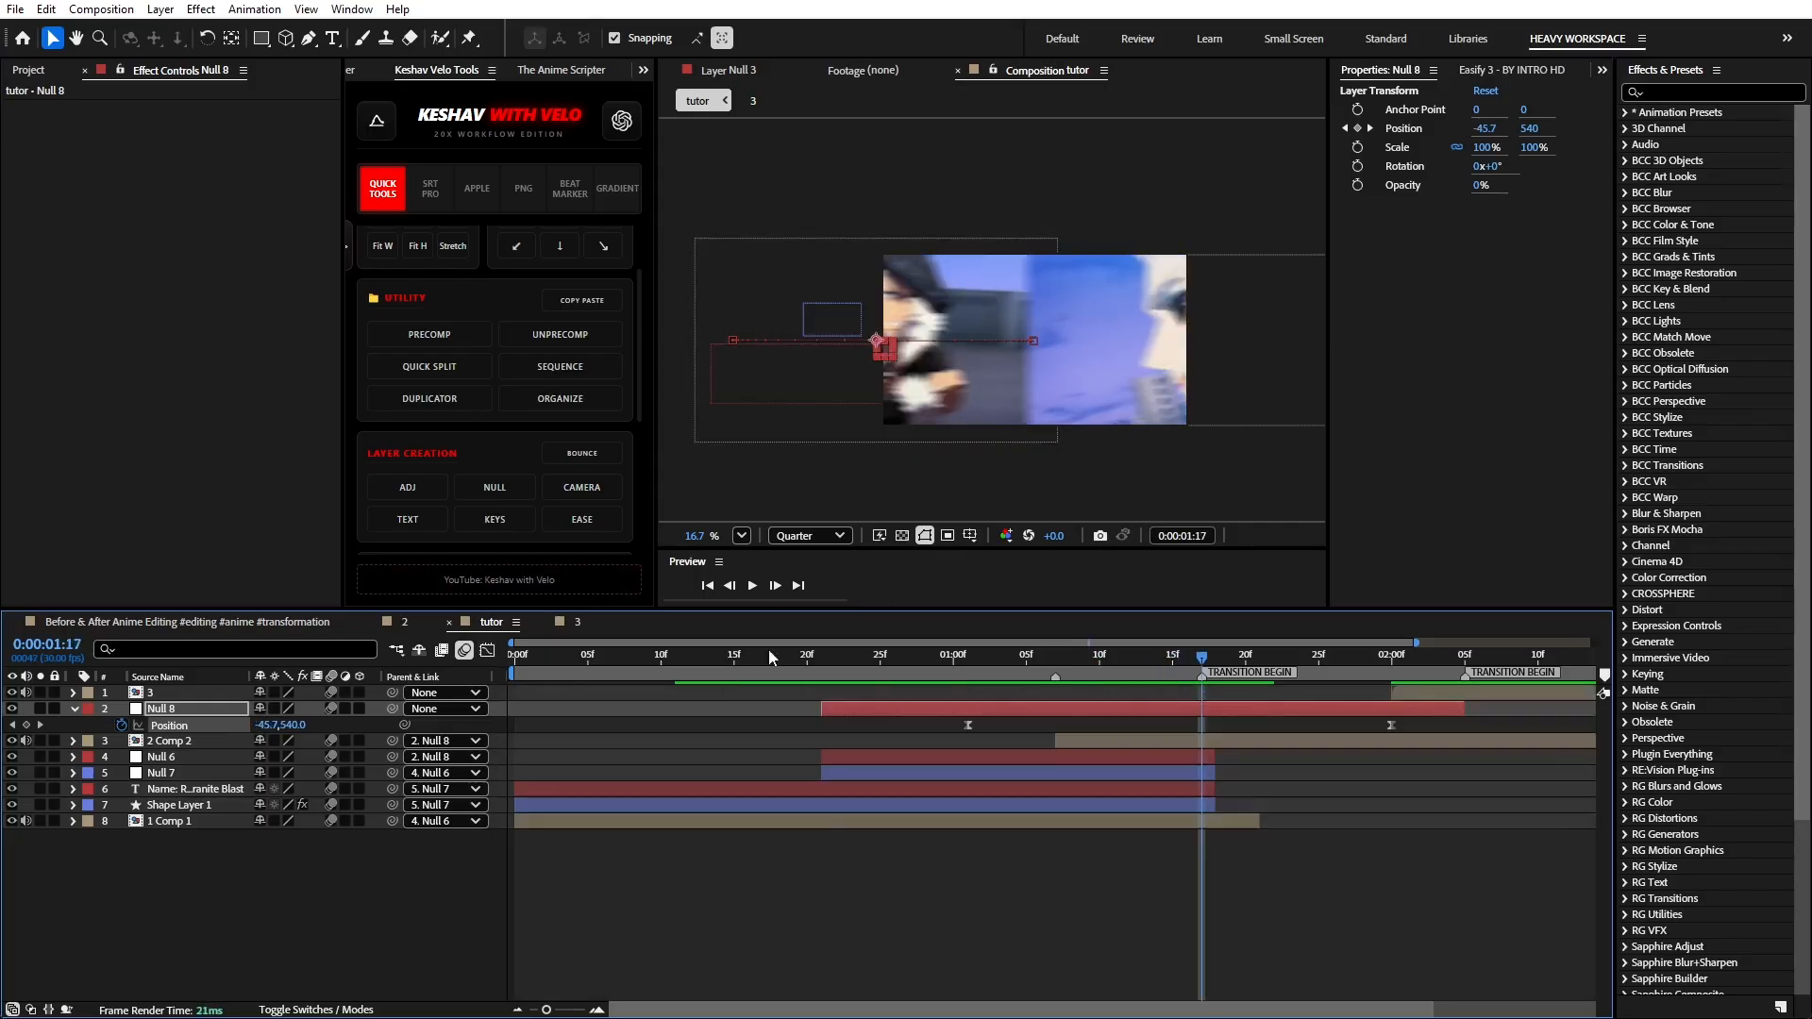
# - Extend 1 Comp 1 to about 0:00:01:26 and add a Time Remap keyframe at 0:00:01:17
pyautogui.click(1238, 823)
pyautogui.hotkey('ctrl', 'alt', 't')
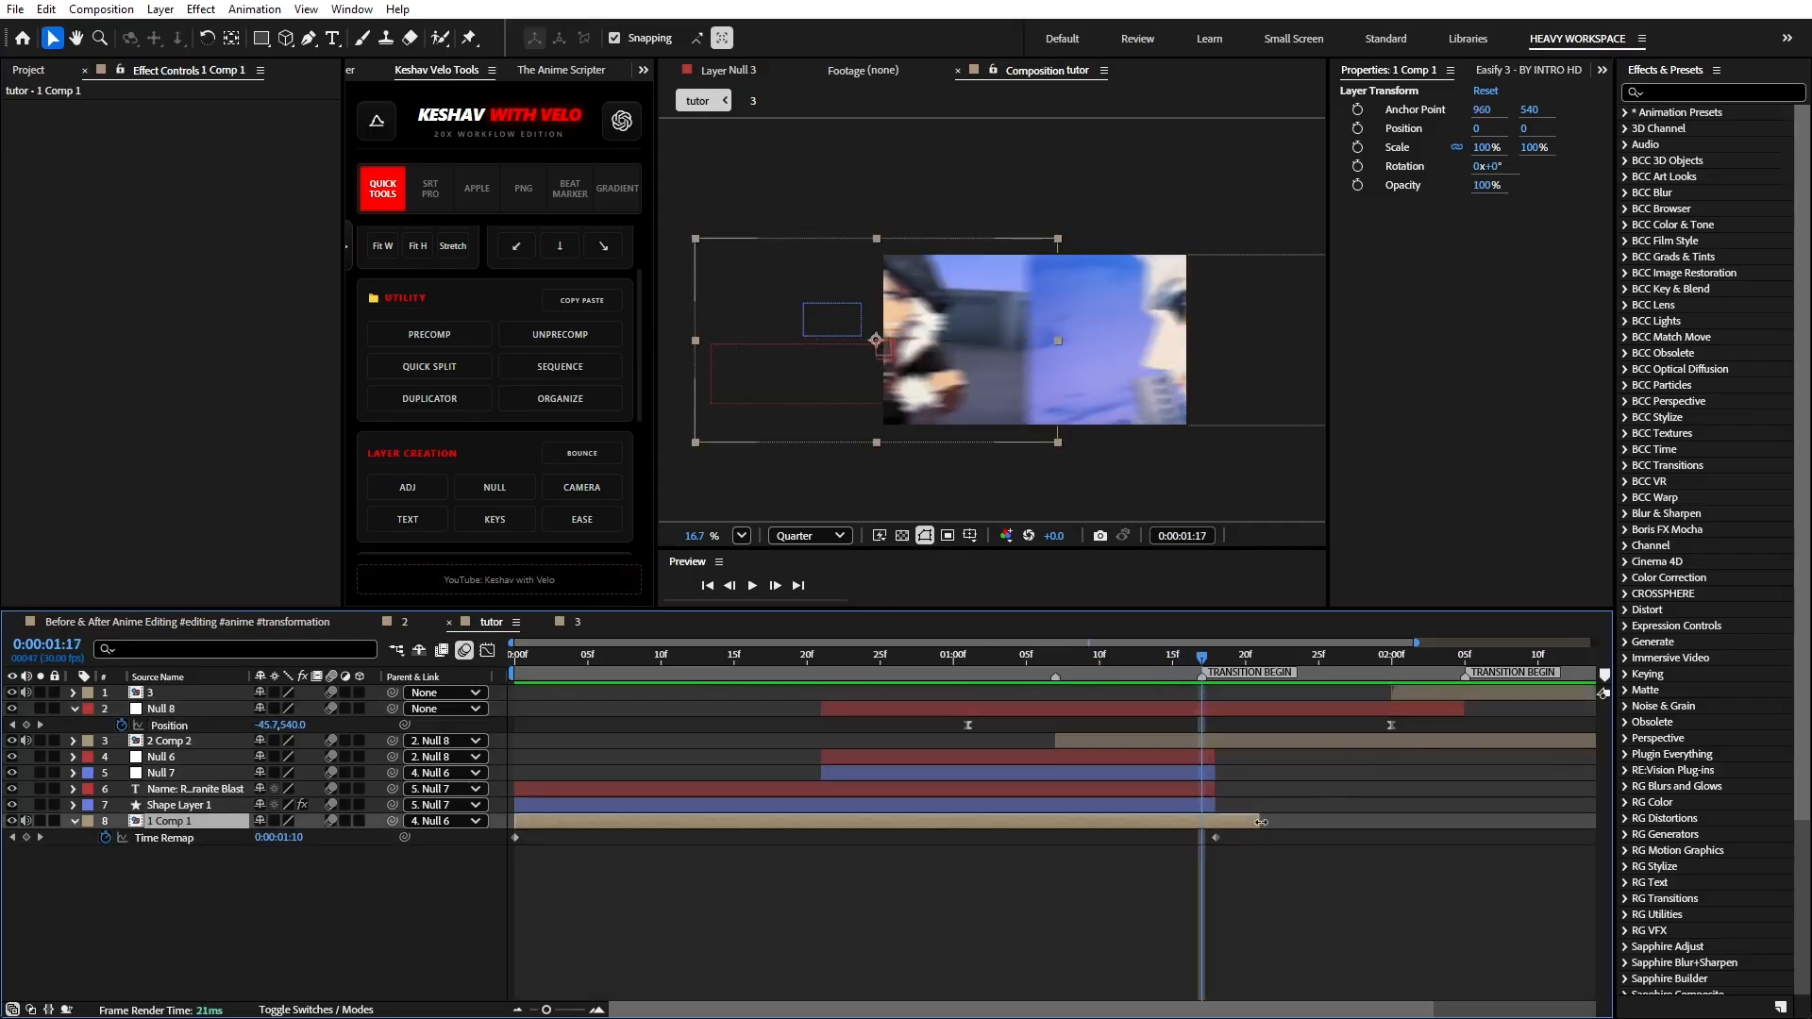
pyautogui.click(1319, 831)
pyautogui.moveTo(1261, 822); pyautogui.dragTo(1331, 820)
pyautogui.click(1281, 847)
pyautogui.click(1217, 838)
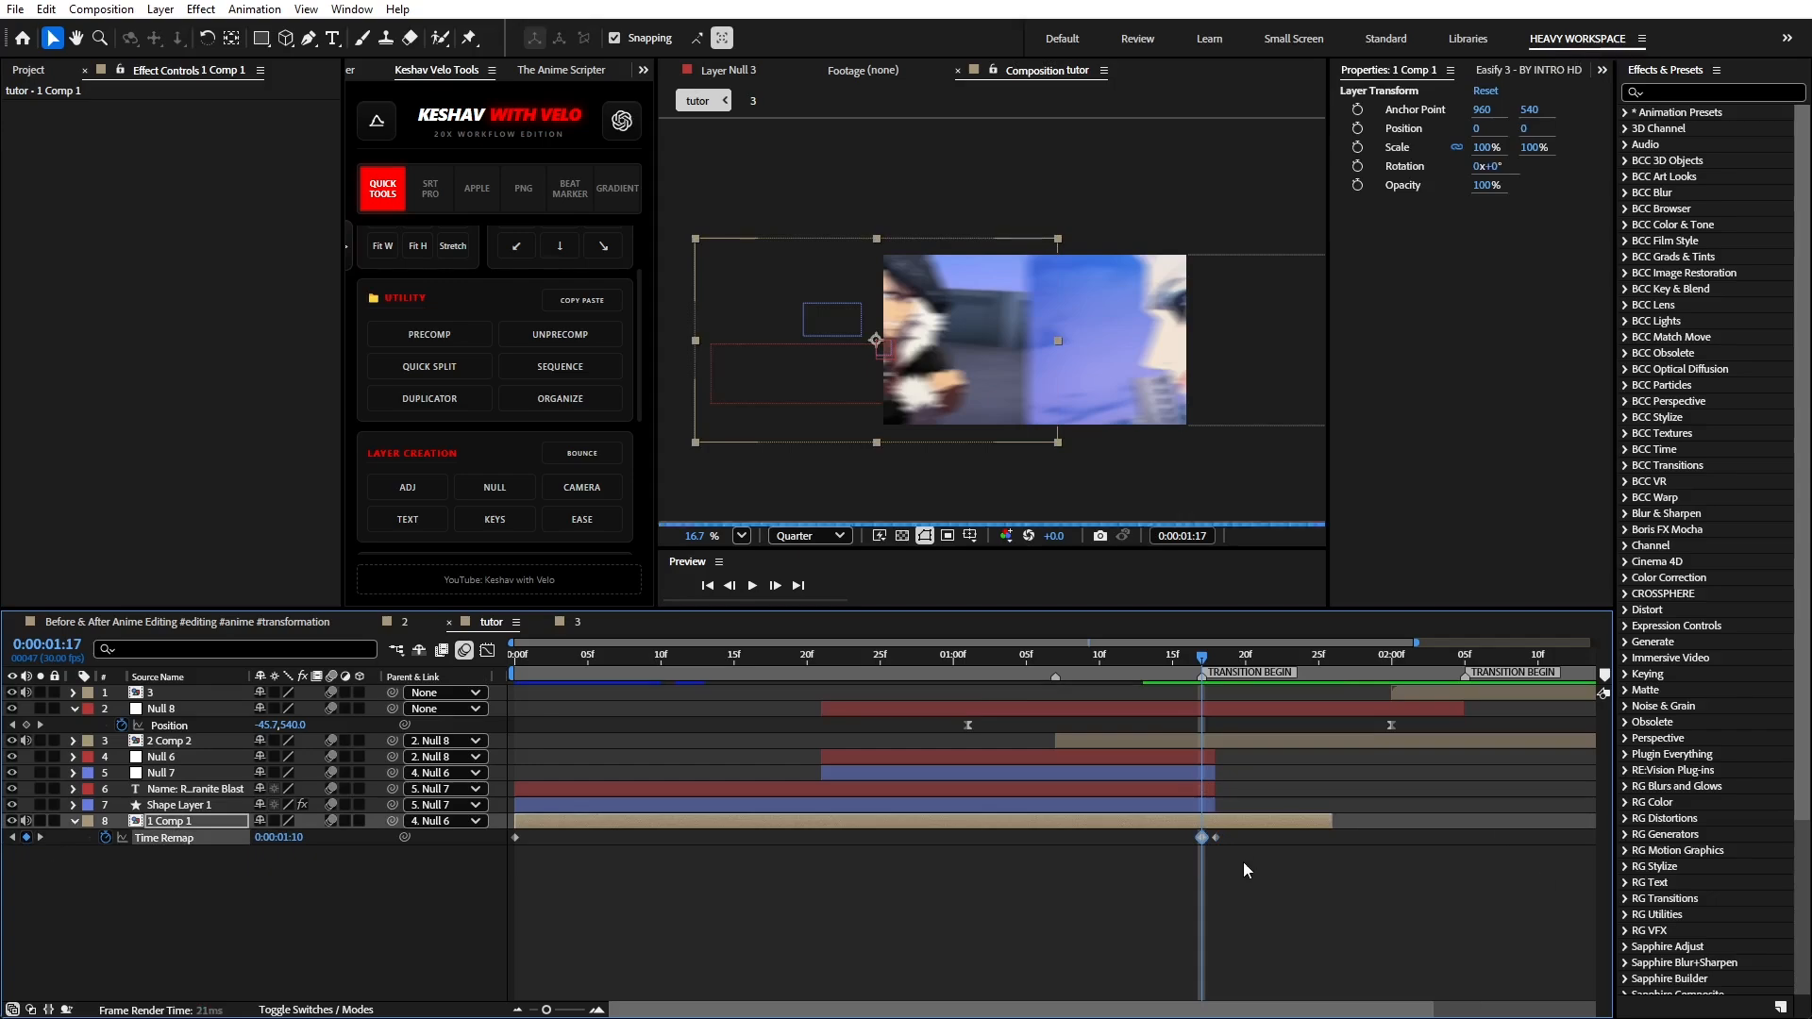
# - Extend 1 Comp 1 to 0:00:02:00 and move its last Time Remap keyframe to that same time
pyautogui.moveTo(1216, 838); pyautogui.dragTo(1327, 846)
pyautogui.click(1338, 833)
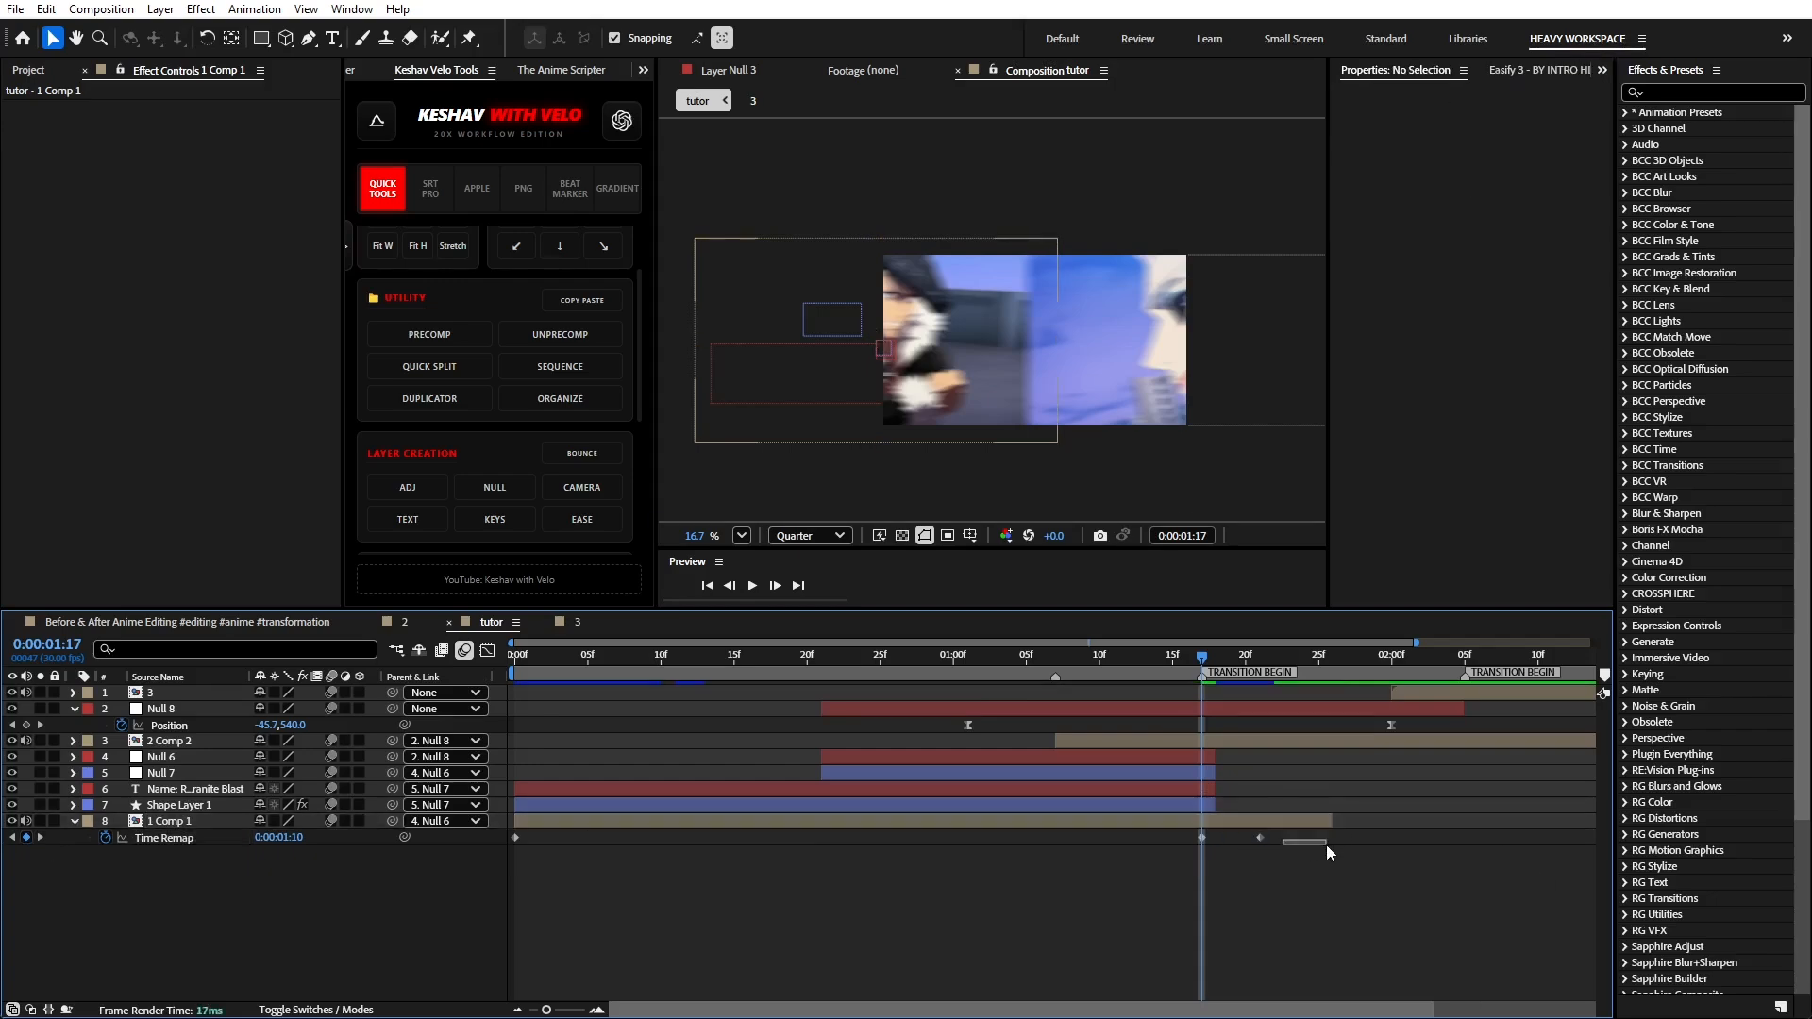
pyautogui.click(1261, 838)
pyautogui.click(1345, 842)
pyautogui.doubleClick(1260, 837)
pyautogui.click(1029, 533)
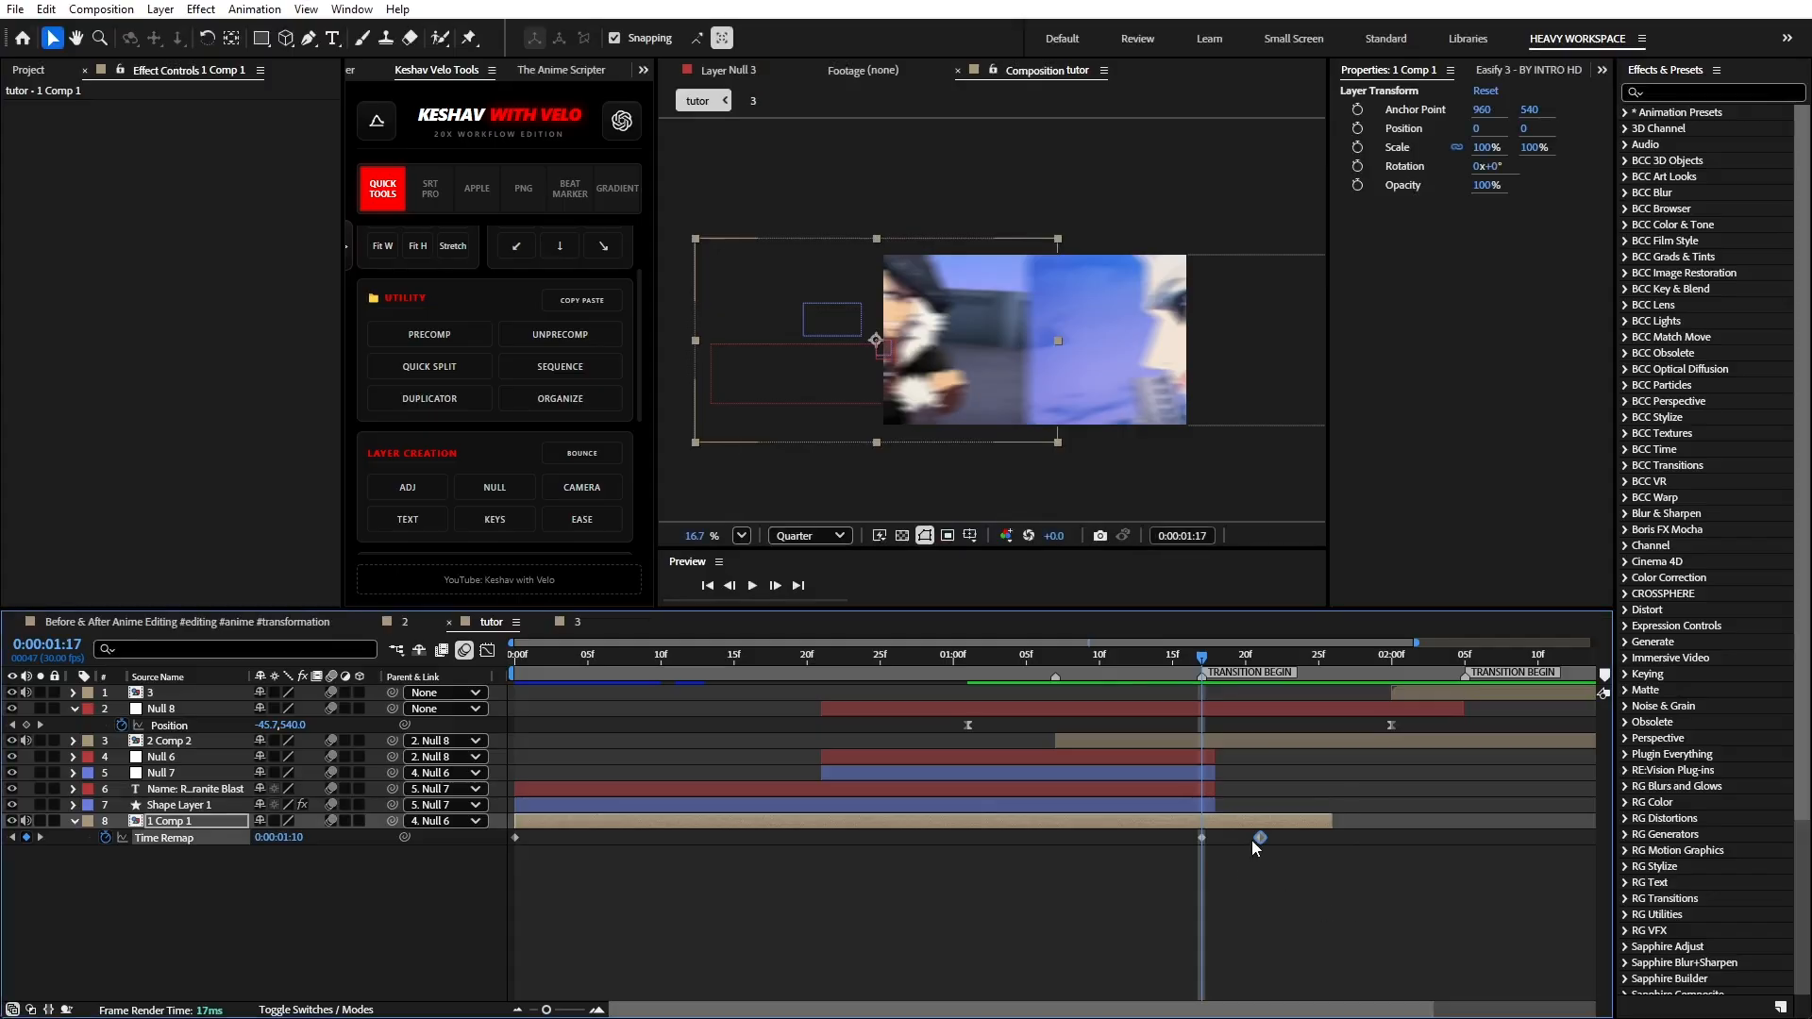
pyautogui.moveTo(1220, 658); pyautogui.dragTo(1319, 708)
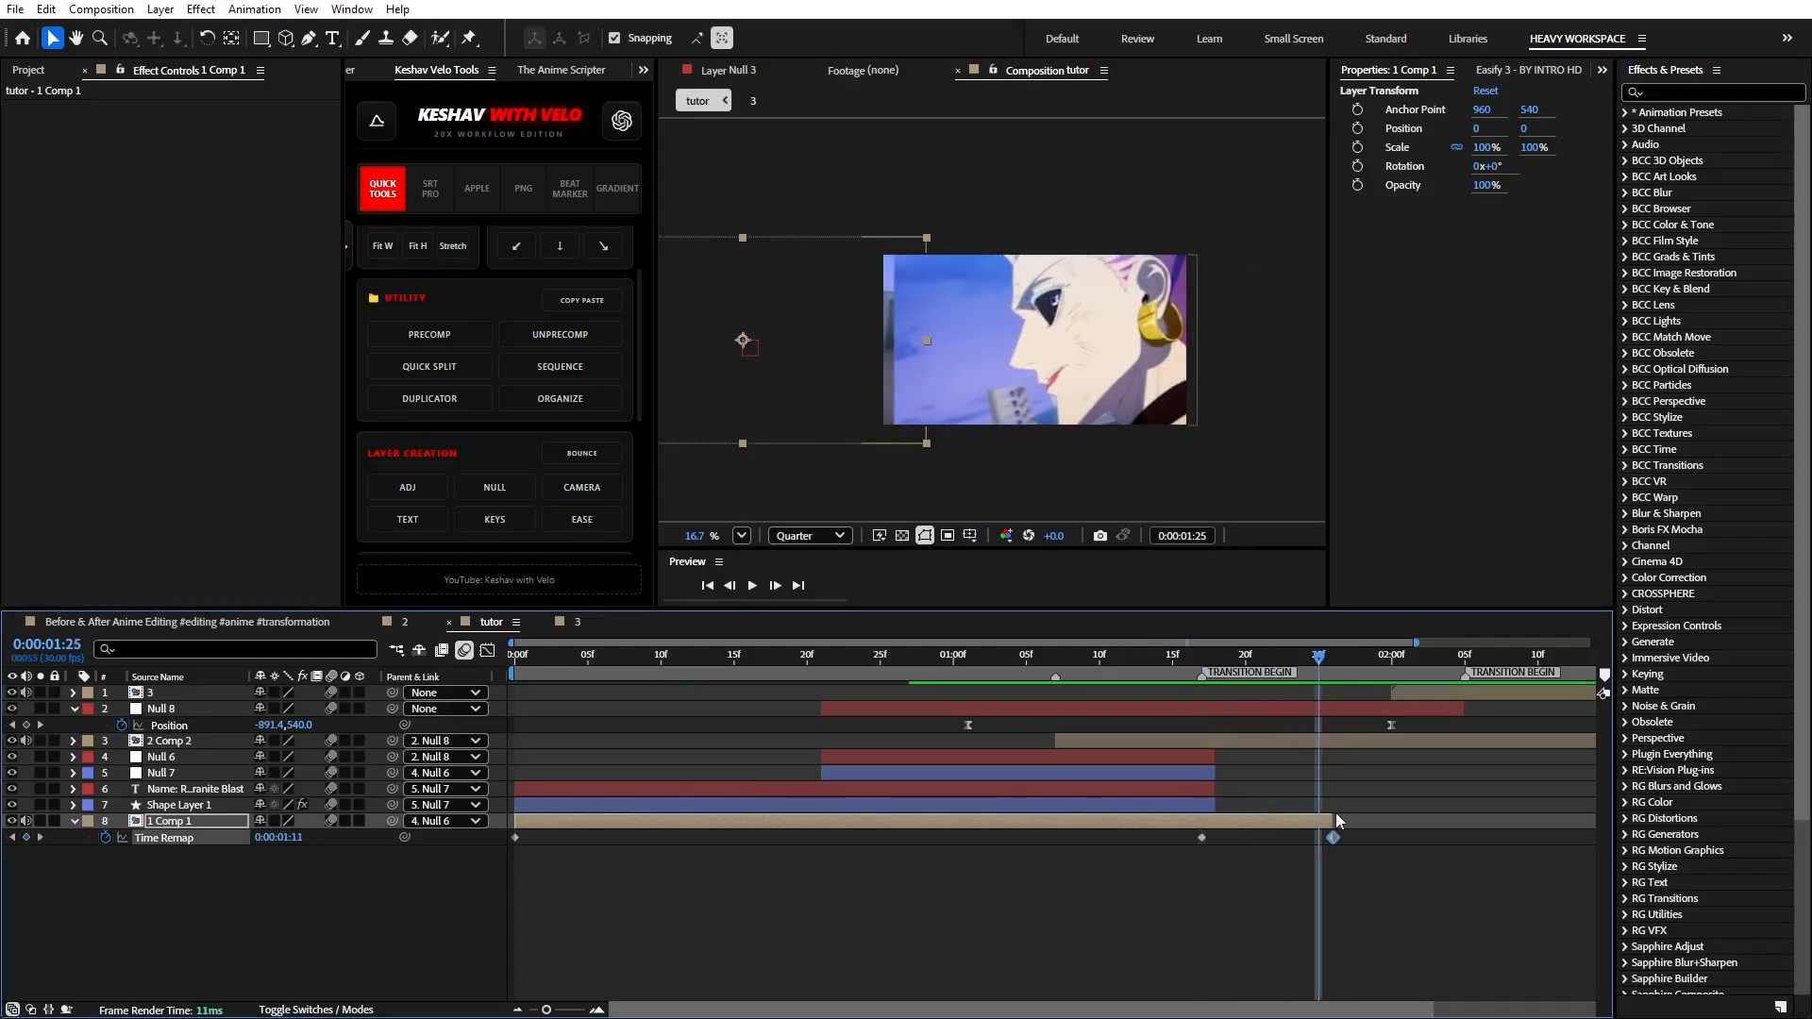
pyautogui.moveTo(1333, 821); pyautogui.dragTo(1393, 839)
pyautogui.moveTo(1314, 674); pyautogui.dragTo(1362, 672)
pyautogui.moveTo(1110, 703); pyautogui.dragTo(1319, 863)
pyautogui.click(1255, 869)
# - Collapse all layers' properties and preview the slide transition from the start of the composition
pyautogui.hotkey('ctrl', 'a')
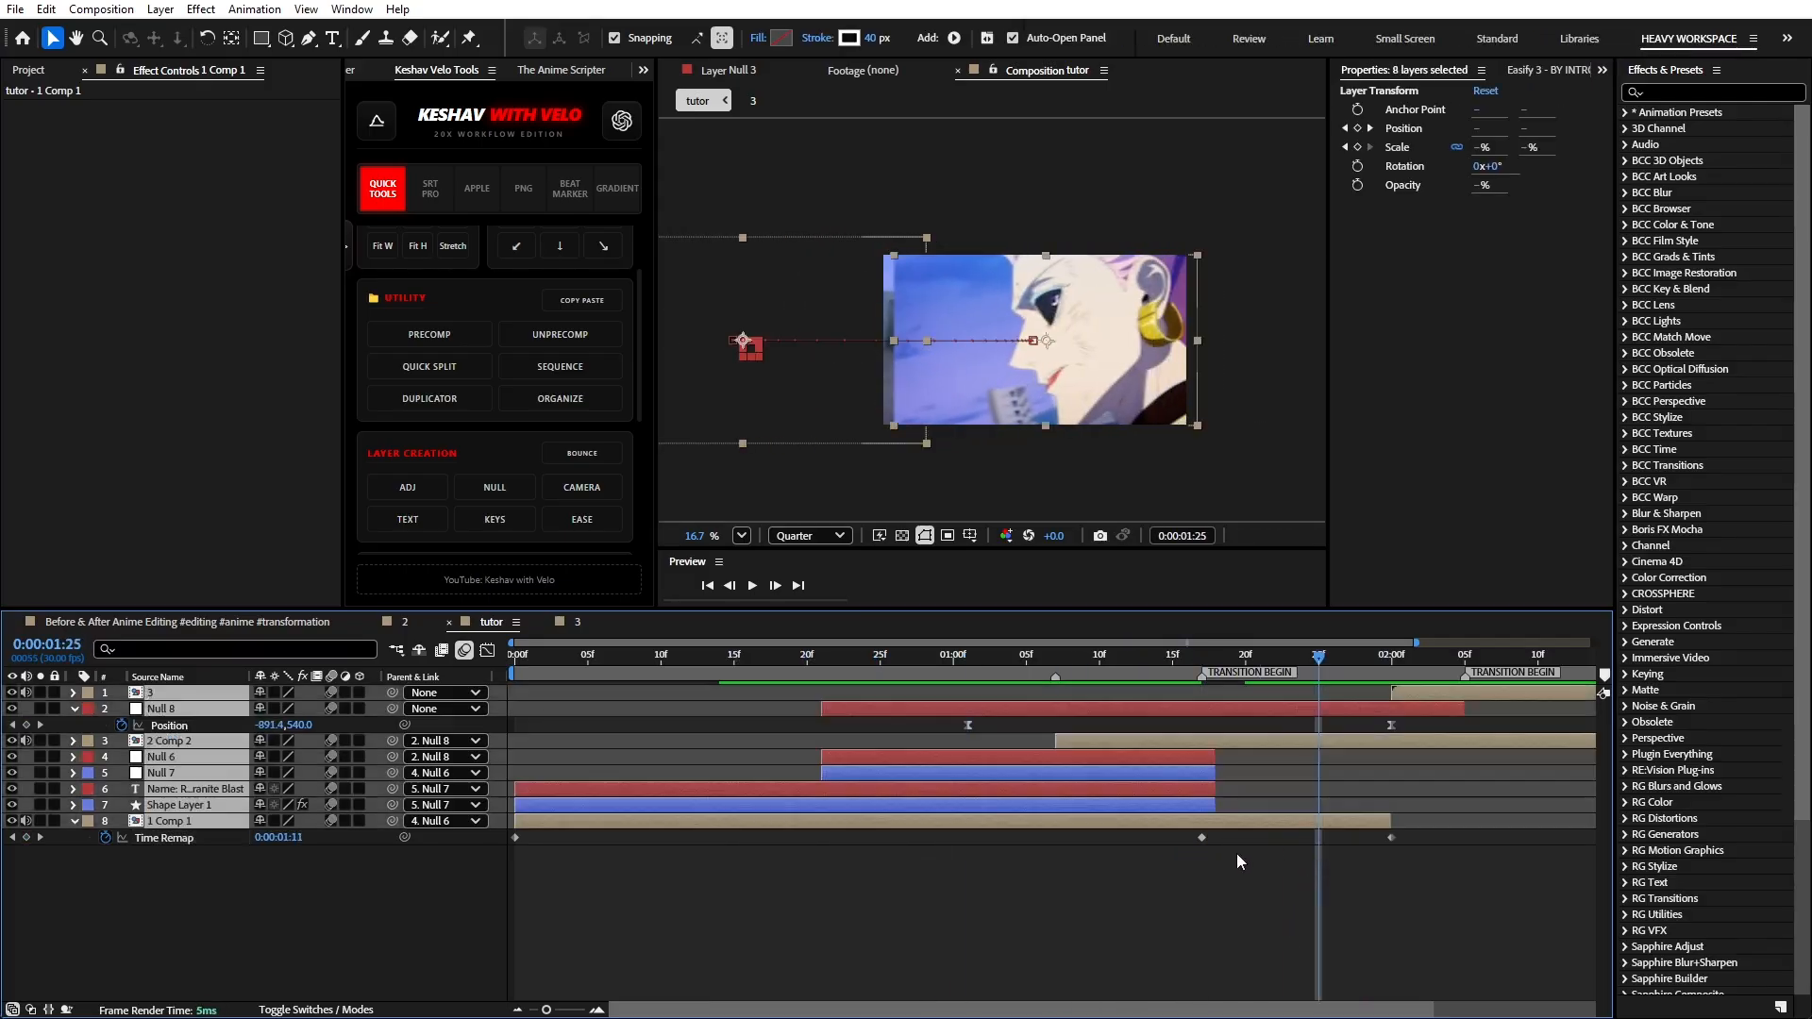
pyautogui.press('u')
pyautogui.click(1130, 880)
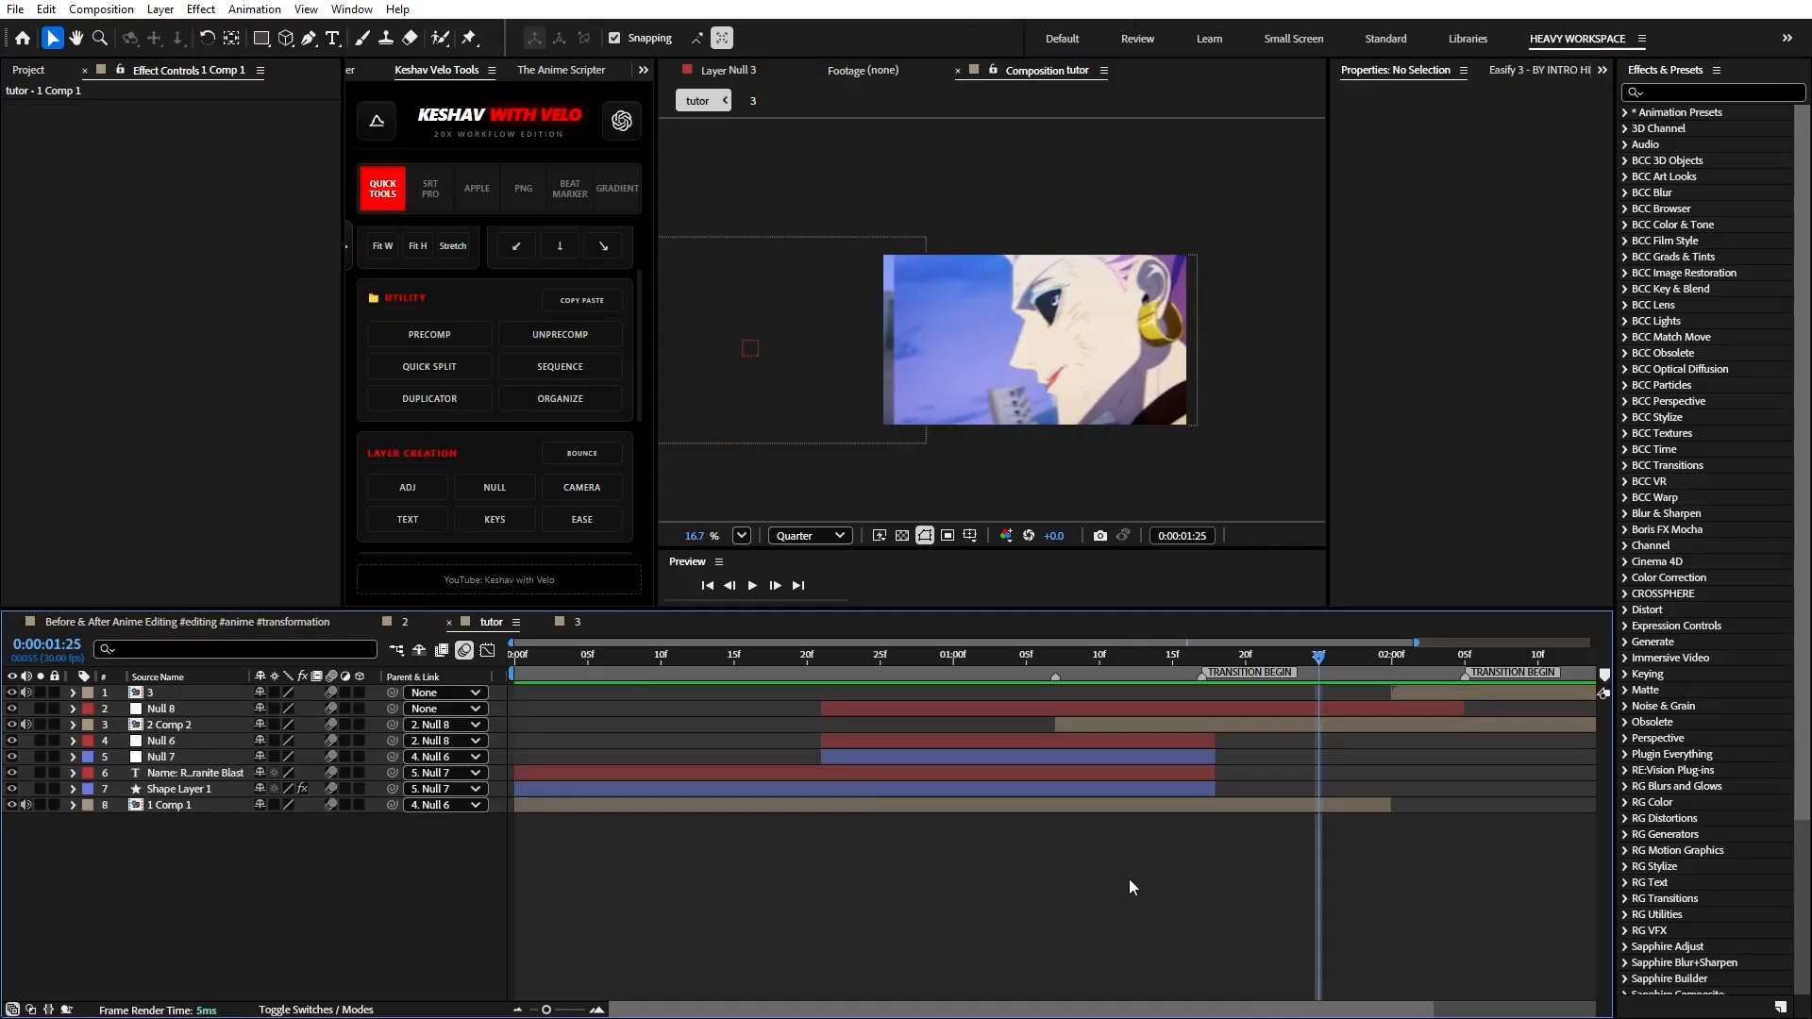
pyautogui.moveTo(809, 654); pyautogui.dragTo(512, 654)
pyautogui.press('space')
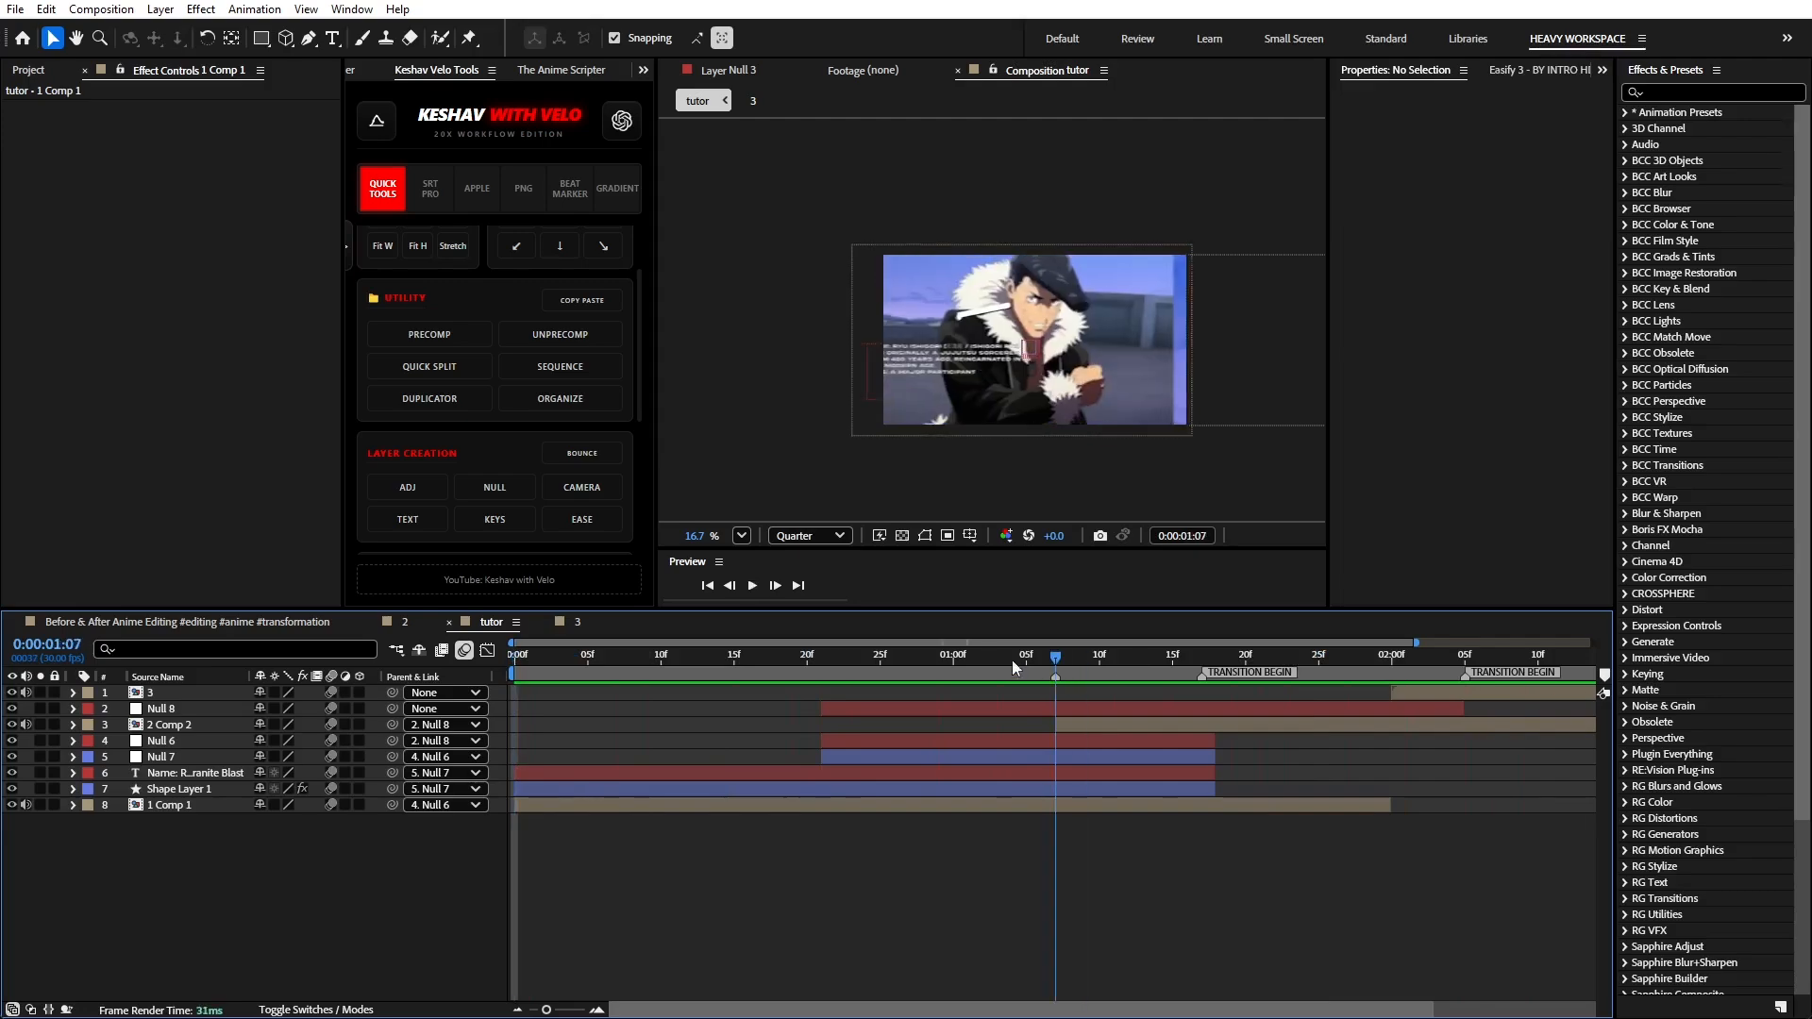
pyautogui.press('space')
pyautogui.moveTo(1119, 710); pyautogui.dragTo(1380, 802)
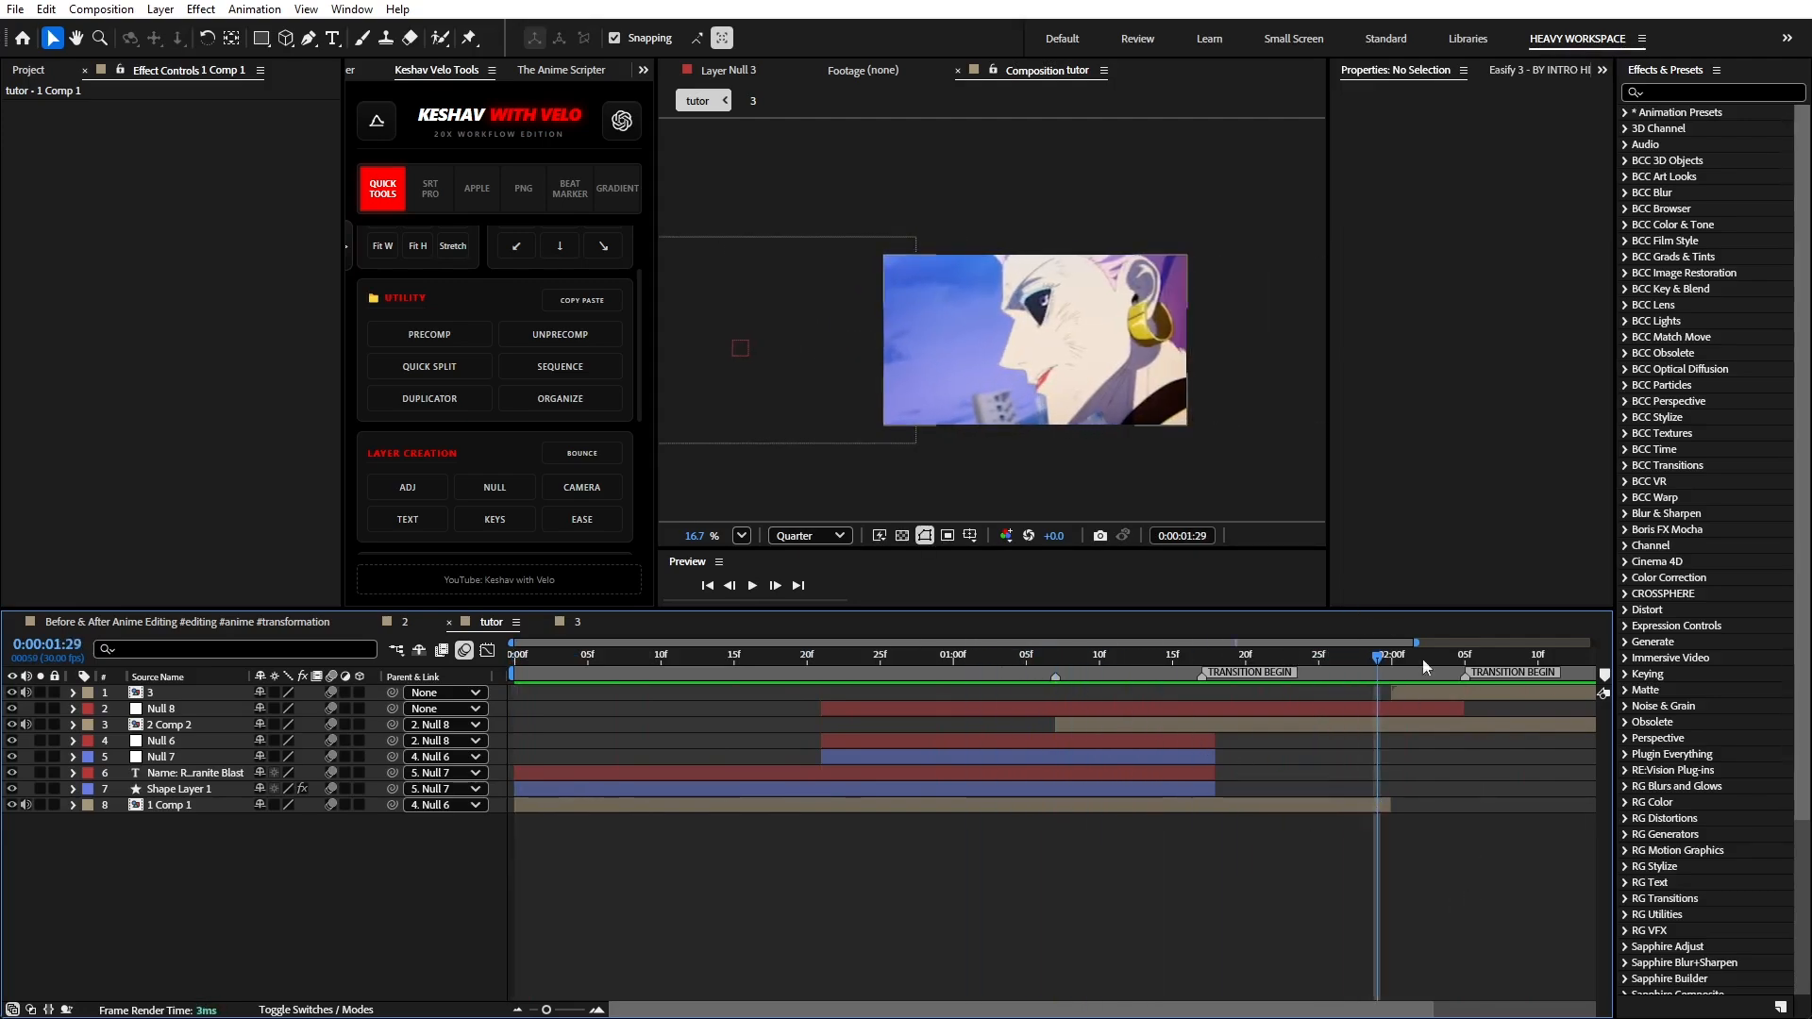
# - Duplicate the callout text and Shape Layer 1, place both copies above Null 6, and set their parent to None
pyautogui.click(620, 789)
pyautogui.keyDown('shift'); pyautogui.click(599, 771); pyautogui.keyUp('shift')
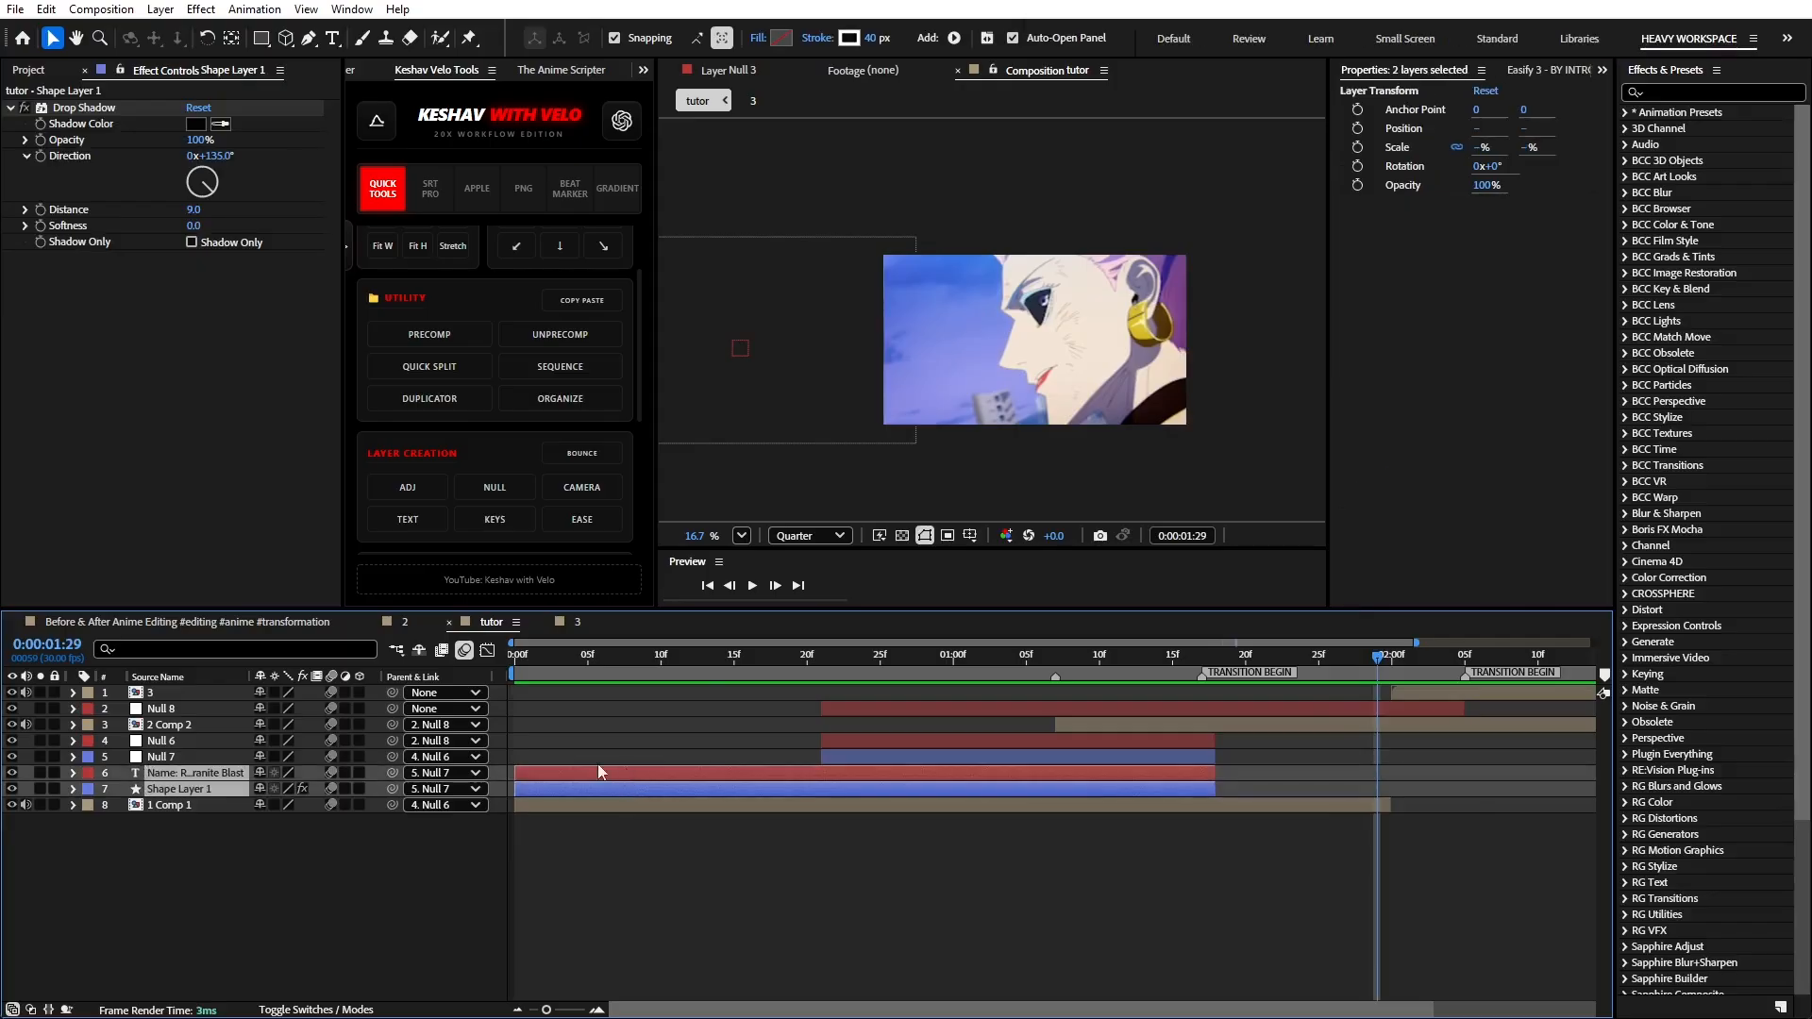
pyautogui.hotkey('ctrl', 'd')
pyautogui.hotkey('ctrl', ']')
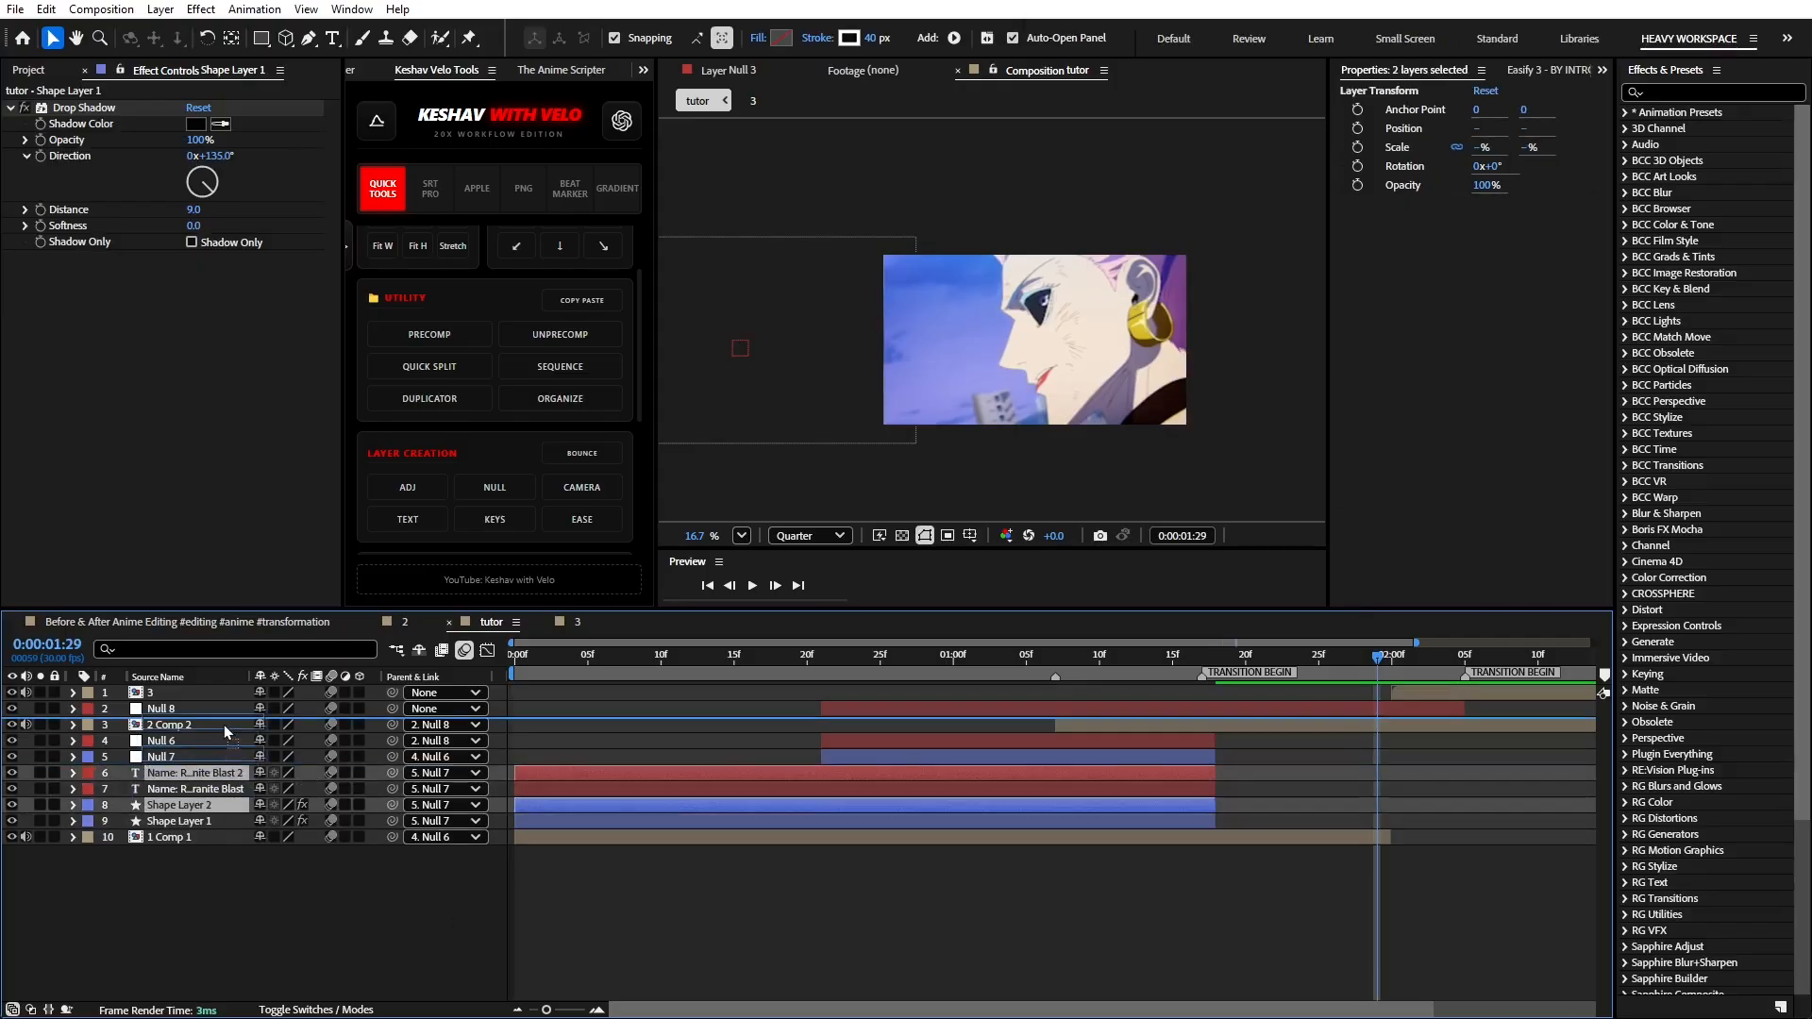
pyautogui.hotkey('ctrl', ']')
pyautogui.click(445, 757)
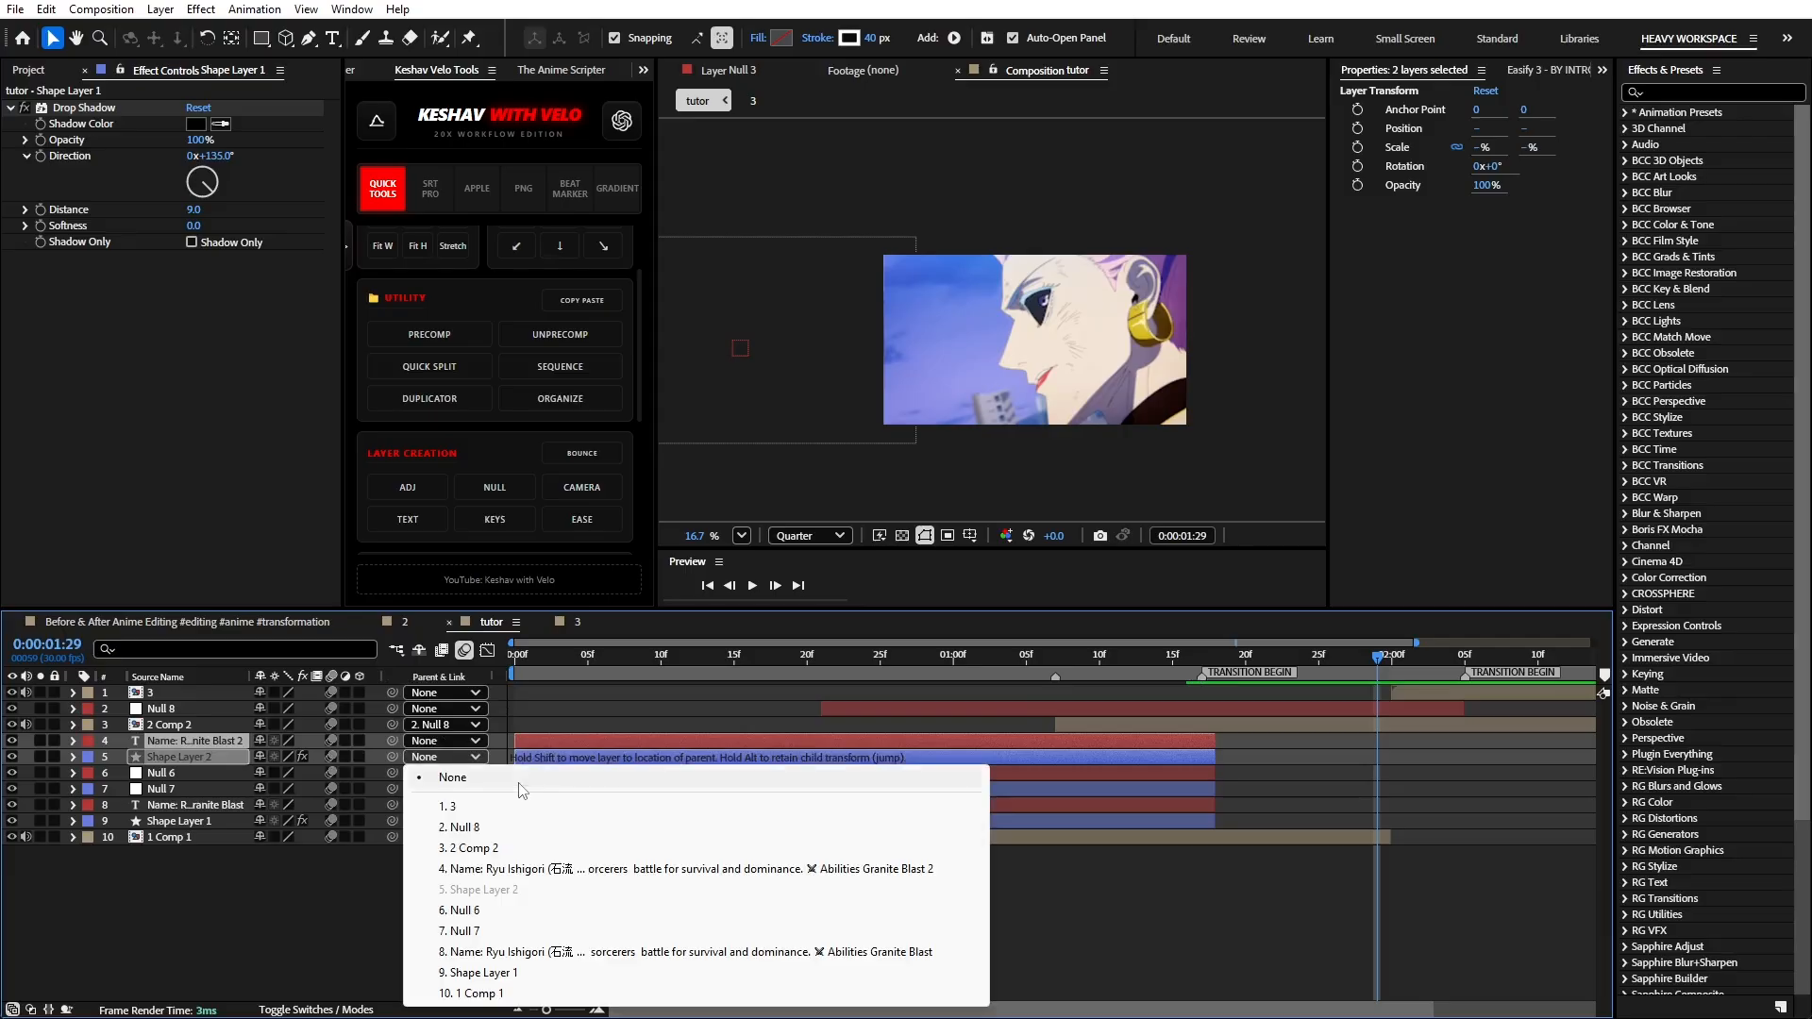
pyautogui.click(453, 777)
# - Shift the callout text and shape copies later in time and trim their starts to 0:00:01:23
pyautogui.click(985, 654)
pyautogui.moveTo(988, 653); pyautogui.dragTo(1067, 665)
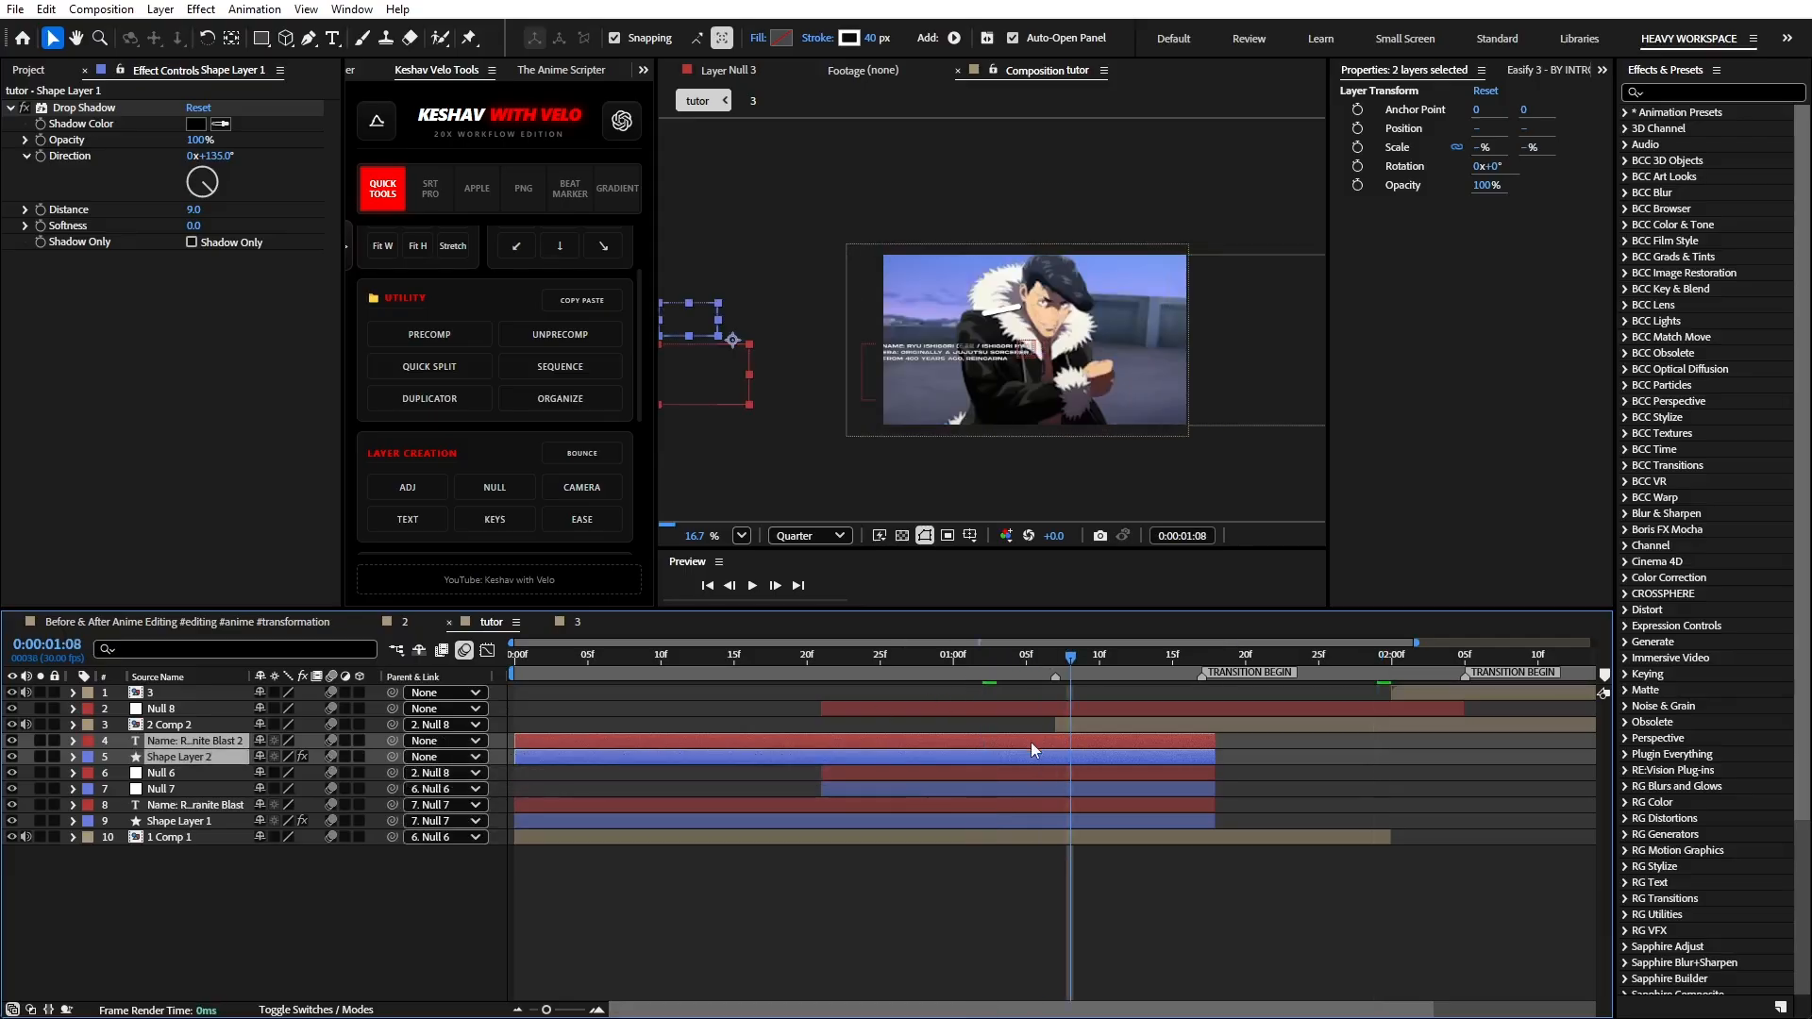
pyautogui.moveTo(1031, 742); pyautogui.dragTo(1362, 750)
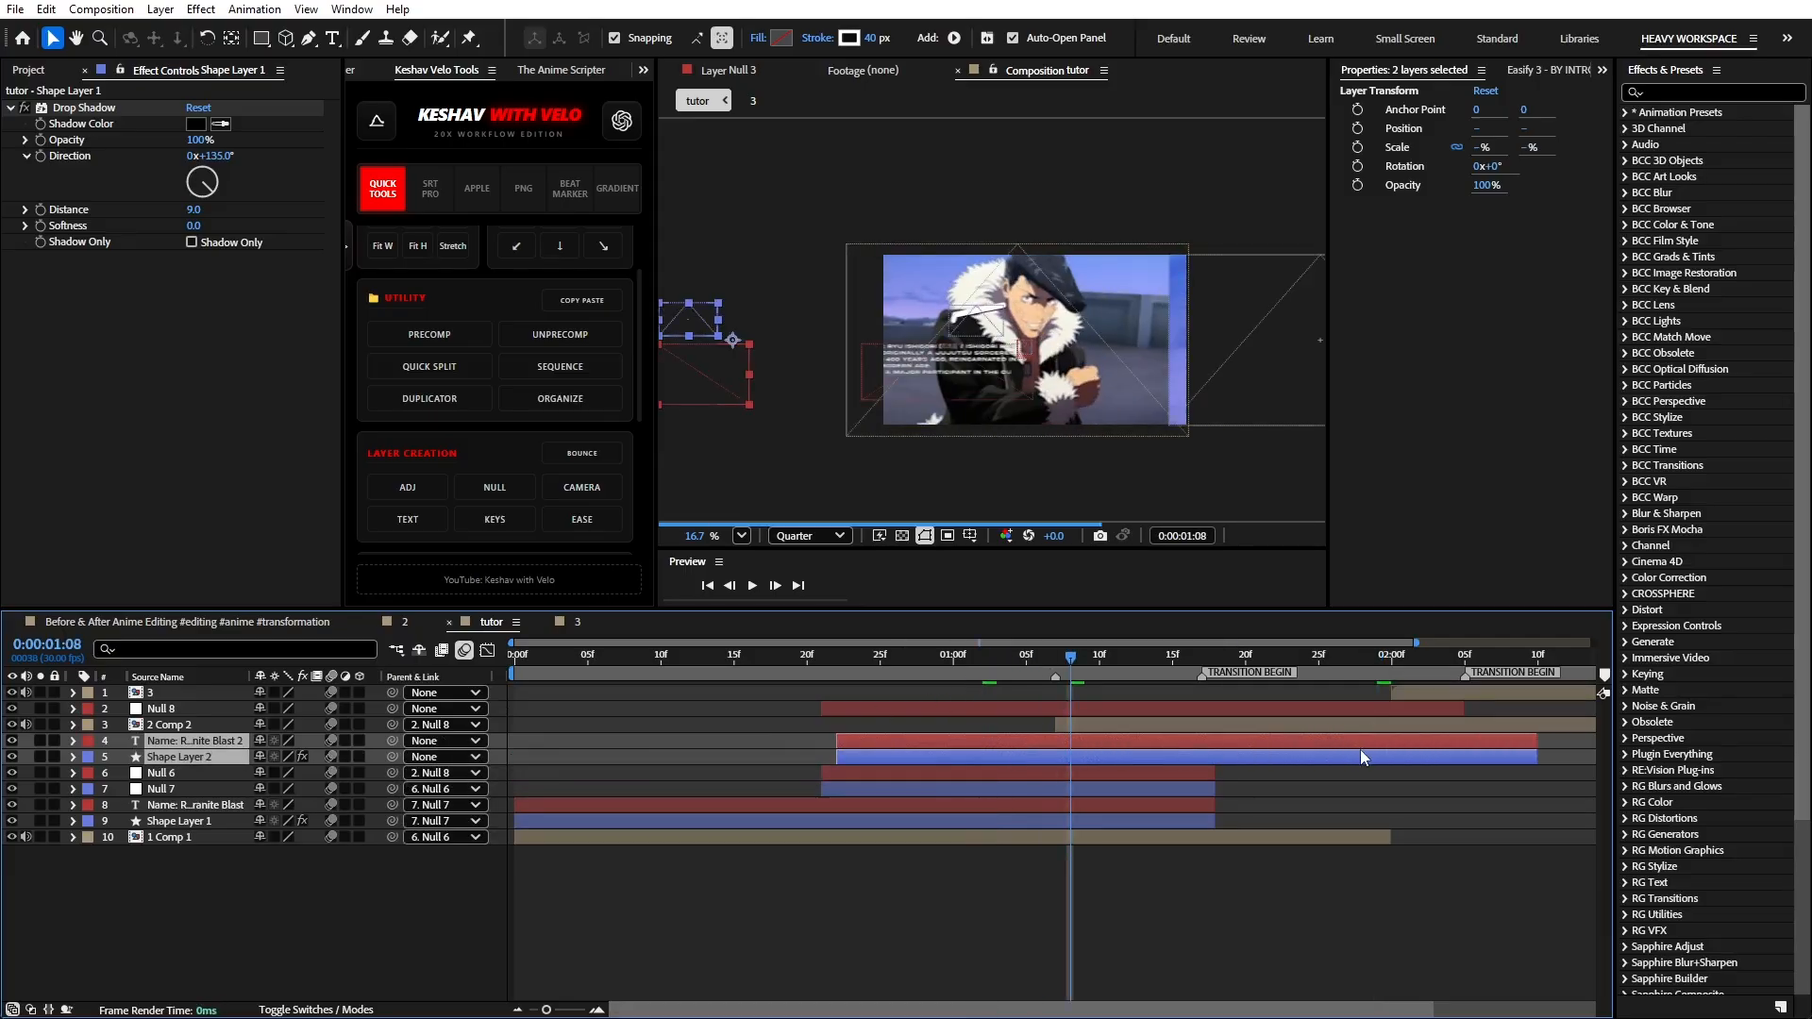
pyautogui.moveTo(1114, 665); pyautogui.dragTo(1306, 740)
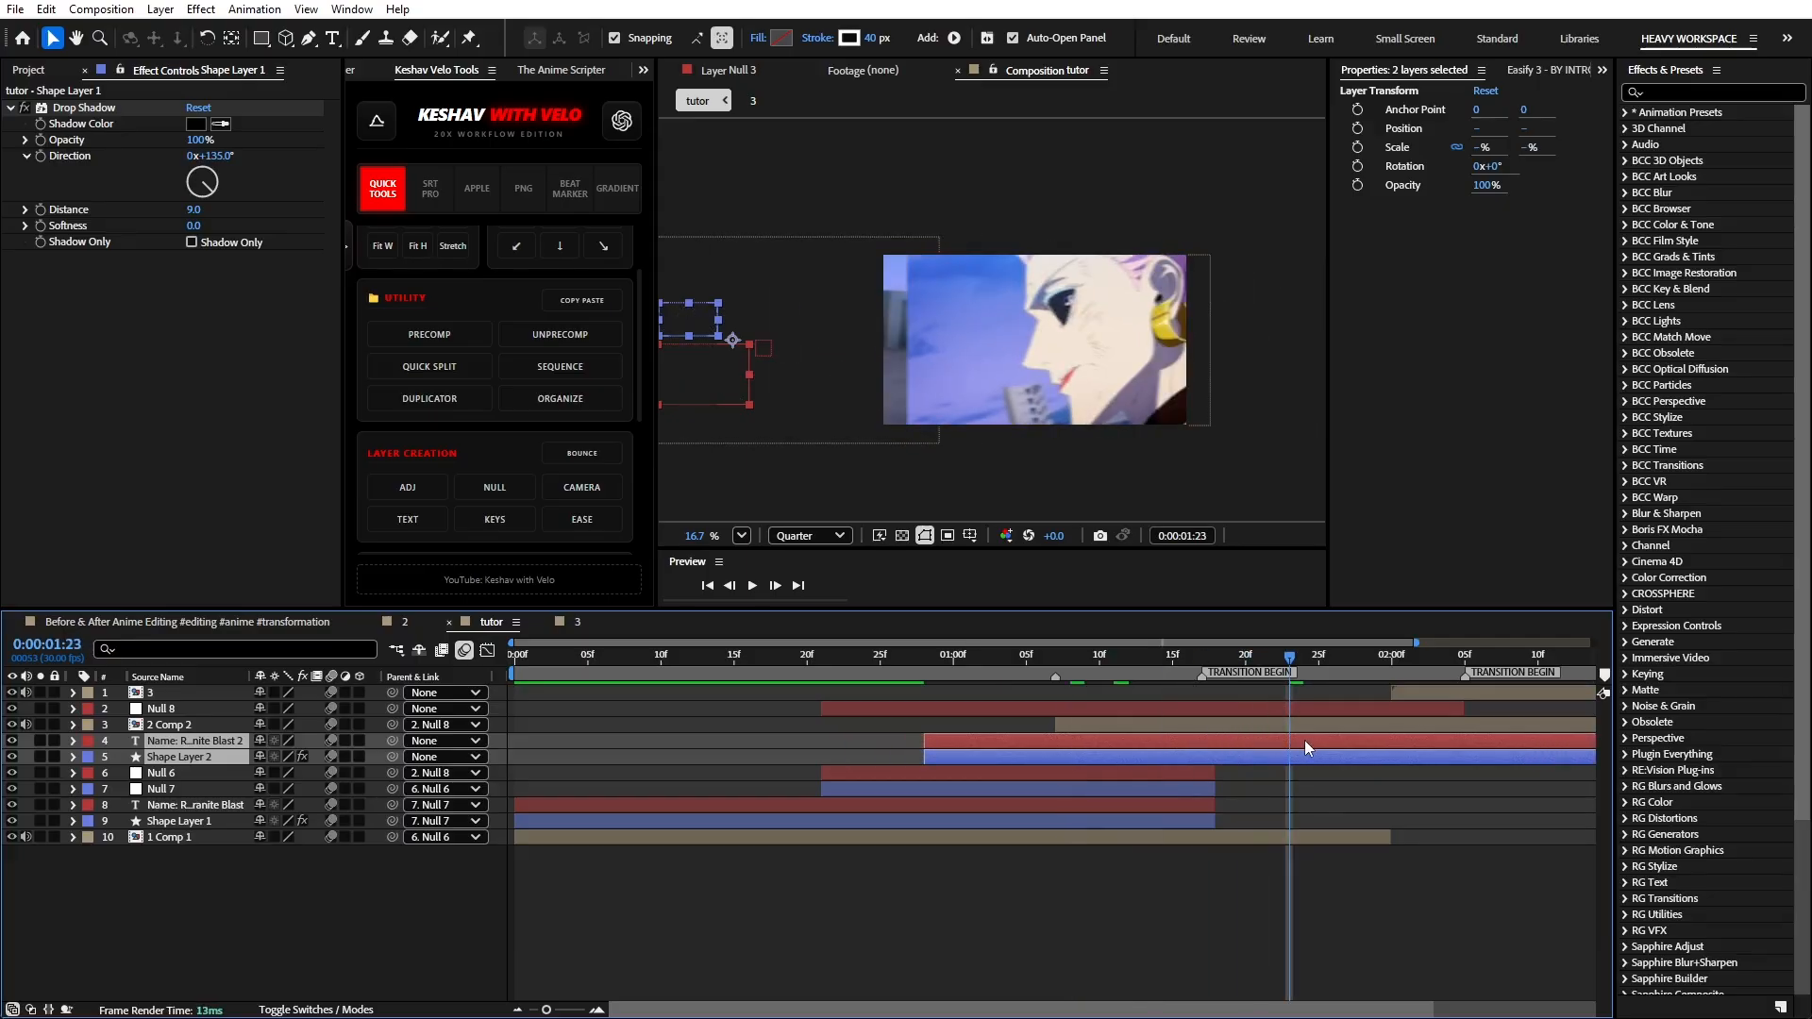
pyautogui.hotkey('alt', '[')
# - Close the Effects & Presets panel and position the callout copies over the face in the second clip
pyautogui.rightClick(1661, 75)
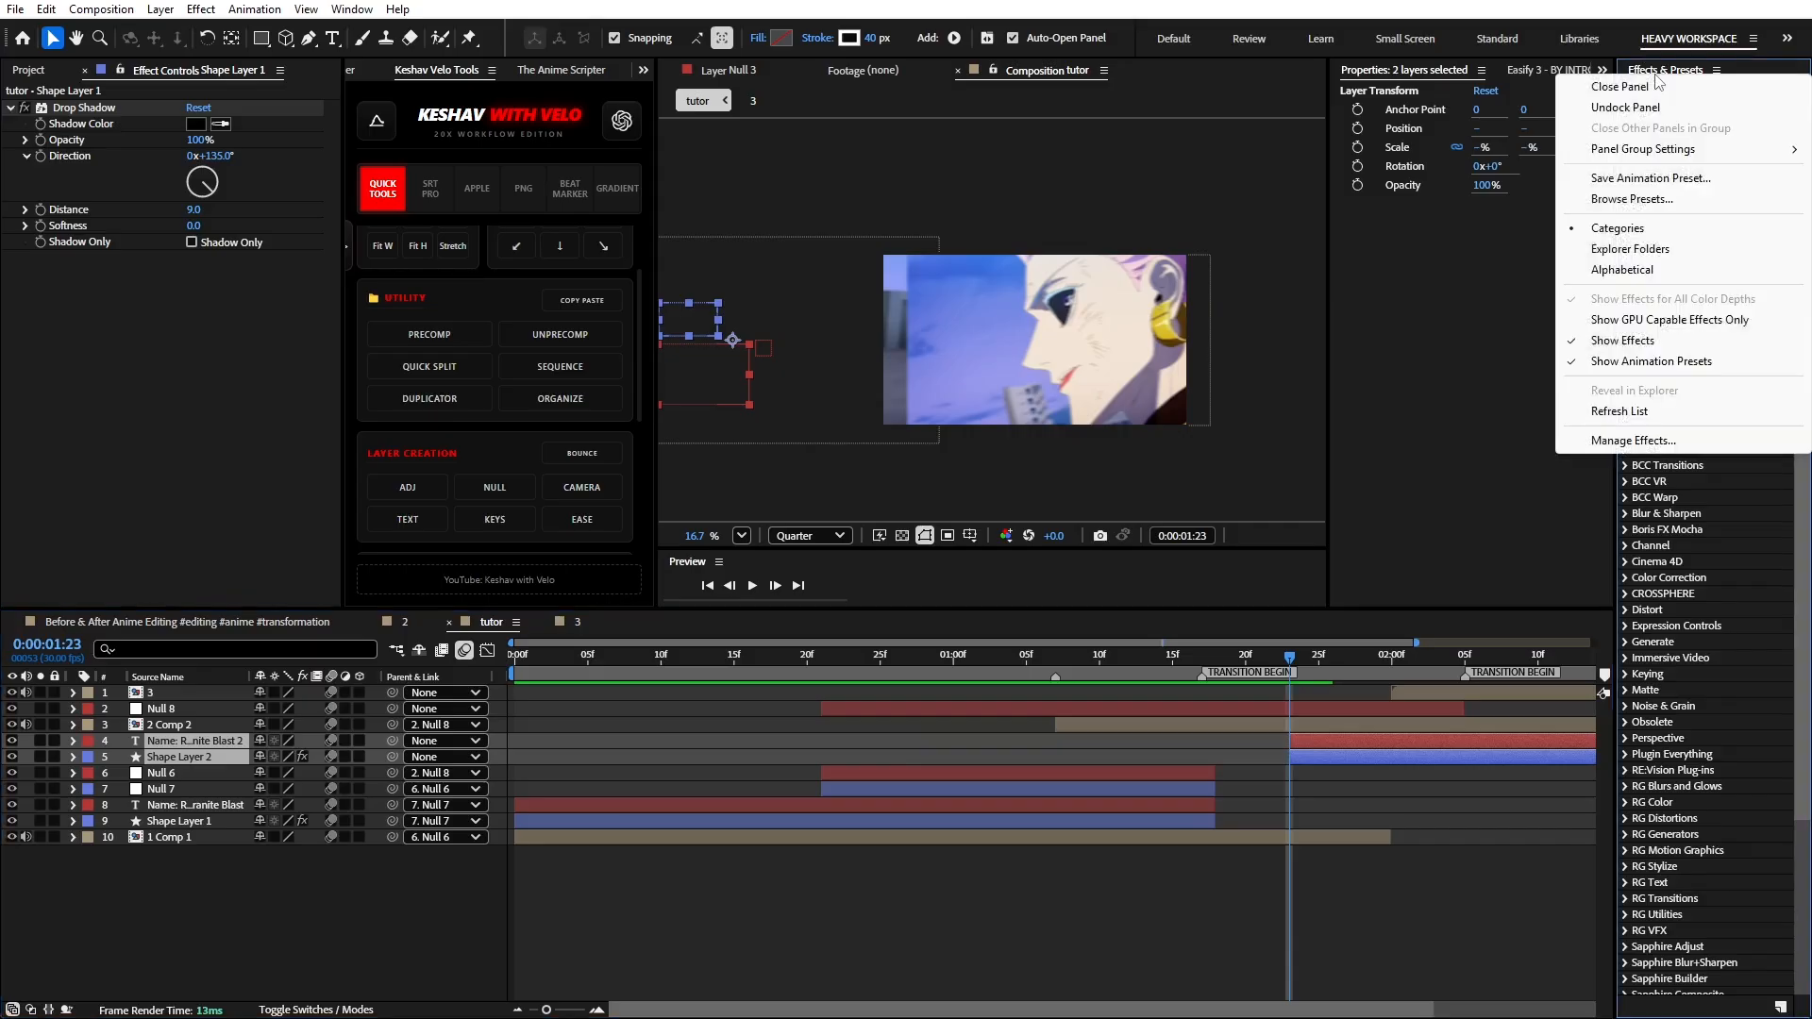
pyautogui.click(1663, 85)
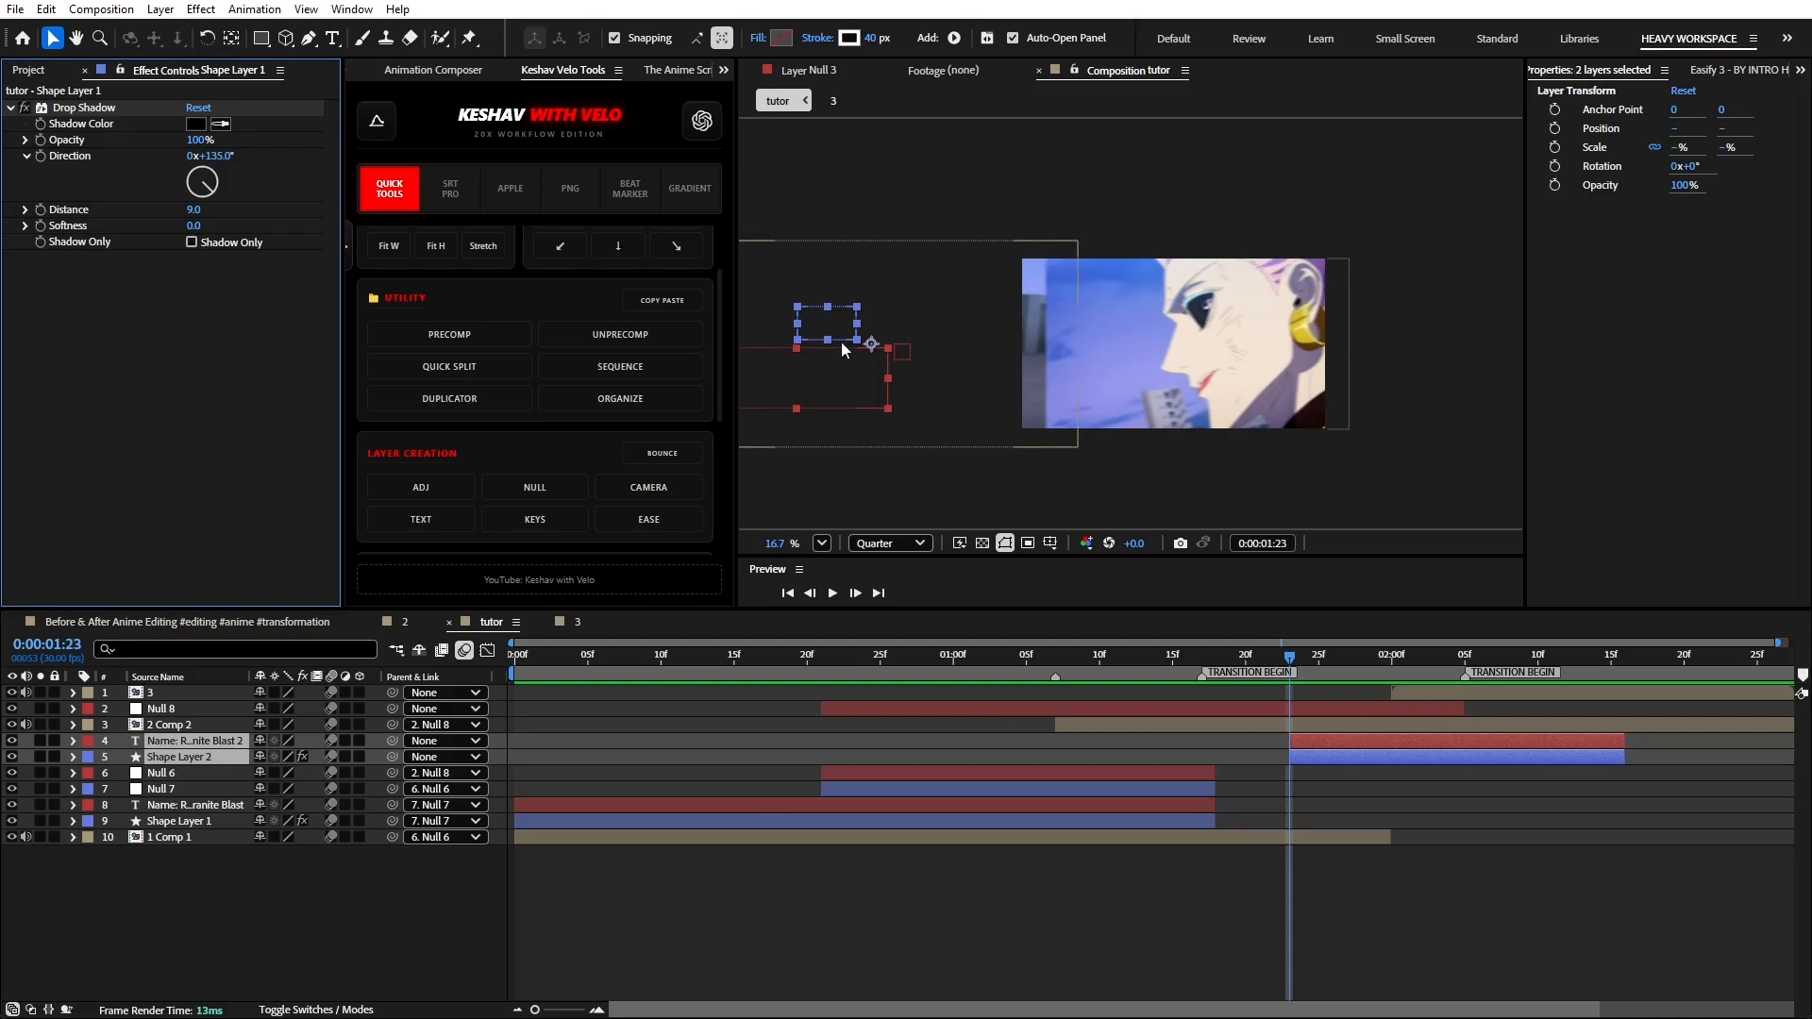
pyautogui.moveTo(833, 337); pyautogui.dragTo(1174, 328)
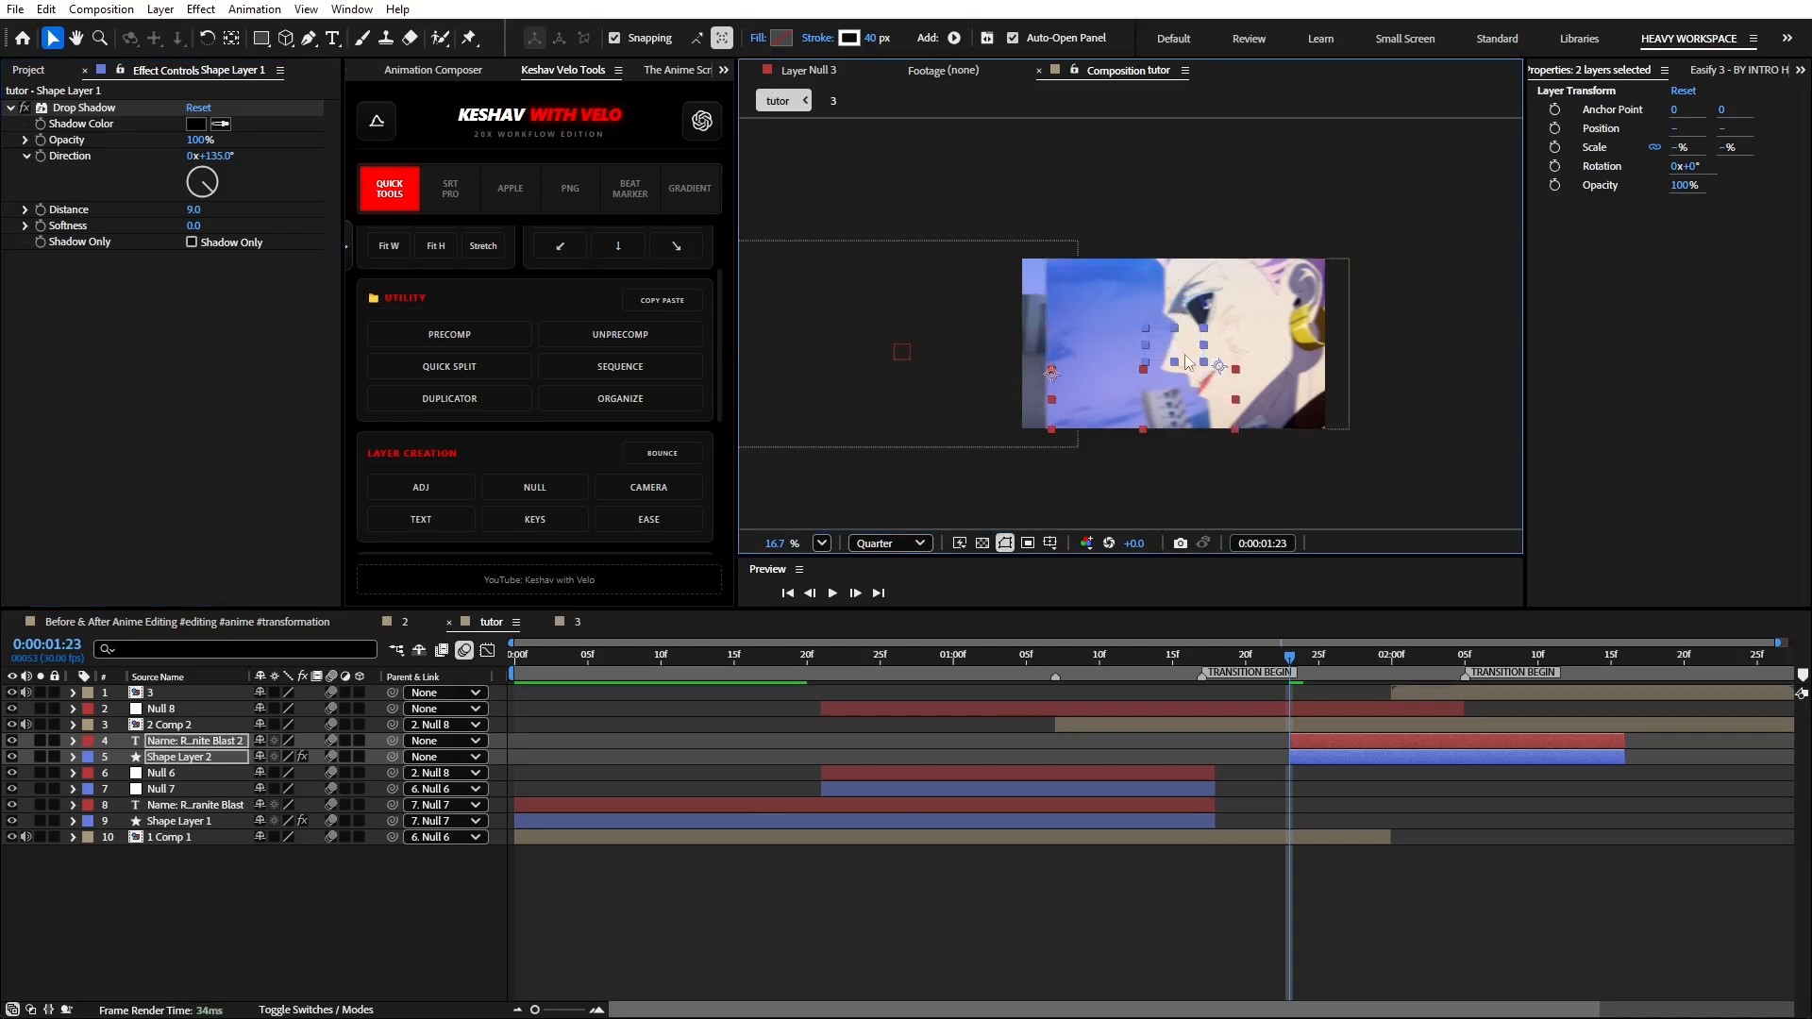
# - Move the copies' first Offset and End keyframes to 0:00:01:24 and shift both layers to start at 0:00:01:20
pyautogui.press('u')
pyautogui.moveTo(1205, 768); pyautogui.dragTo(1305, 804)
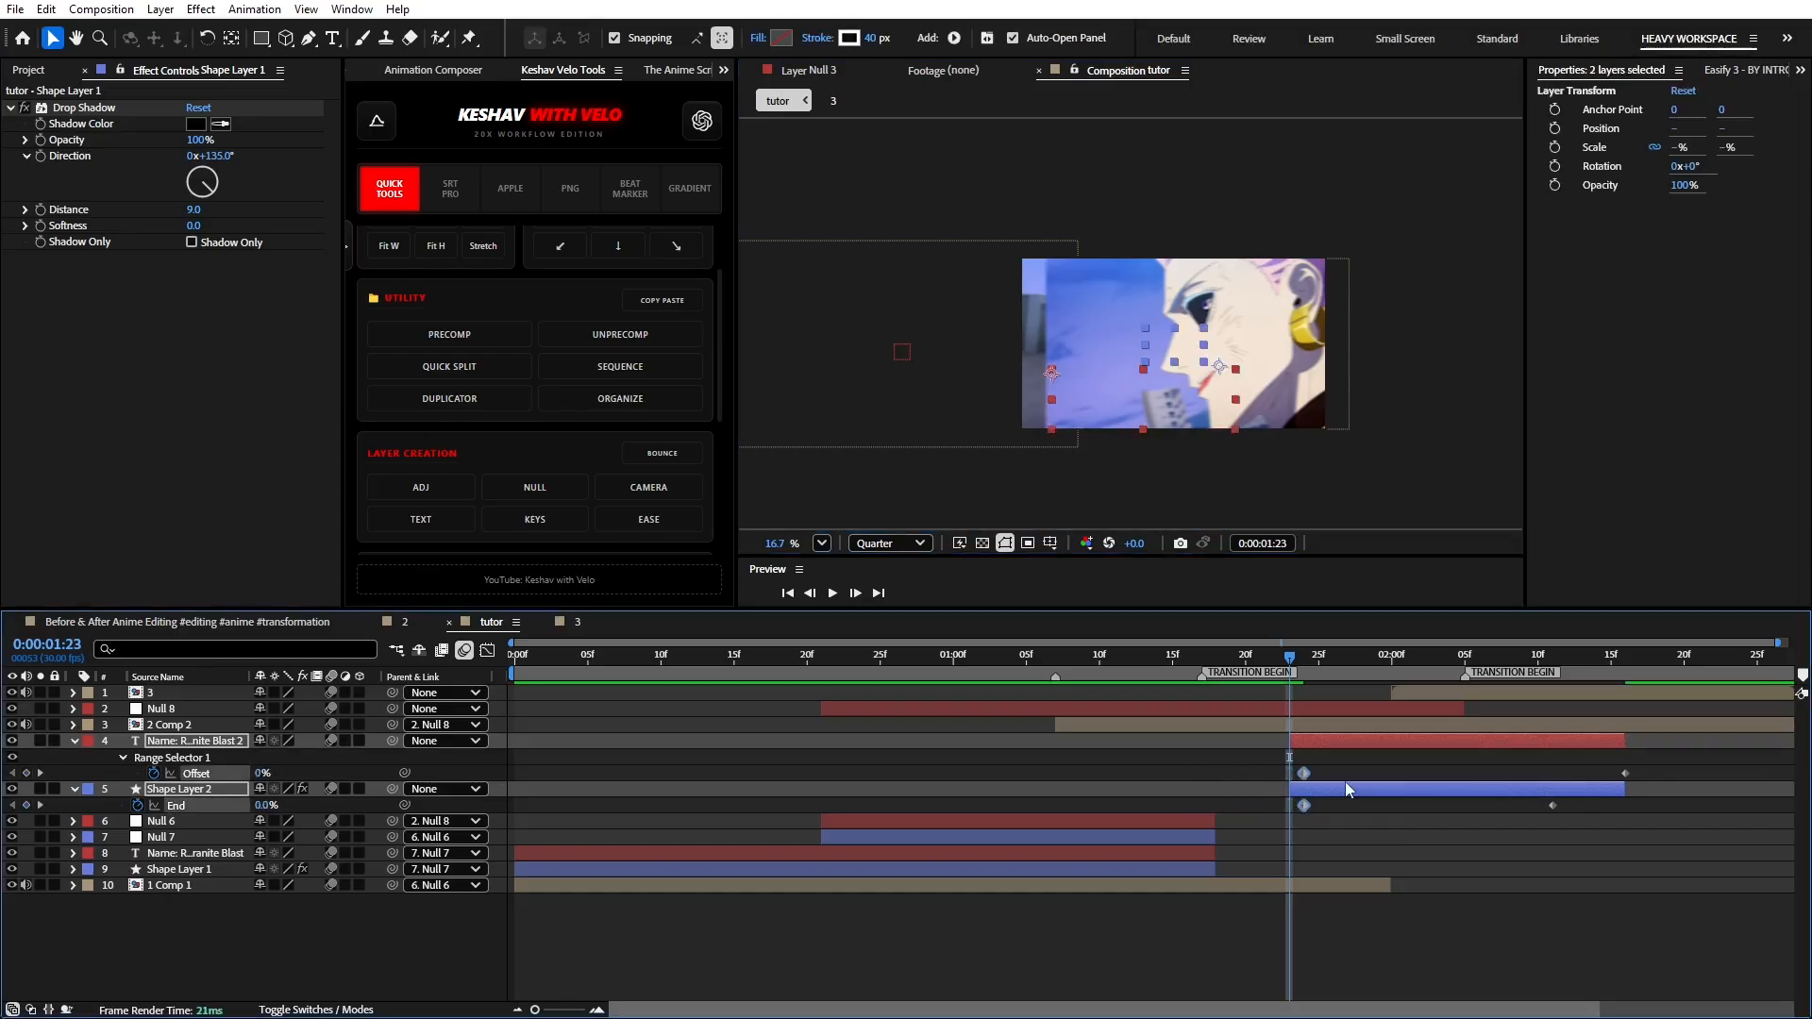
pyautogui.hscroll(1, 1344, 781)
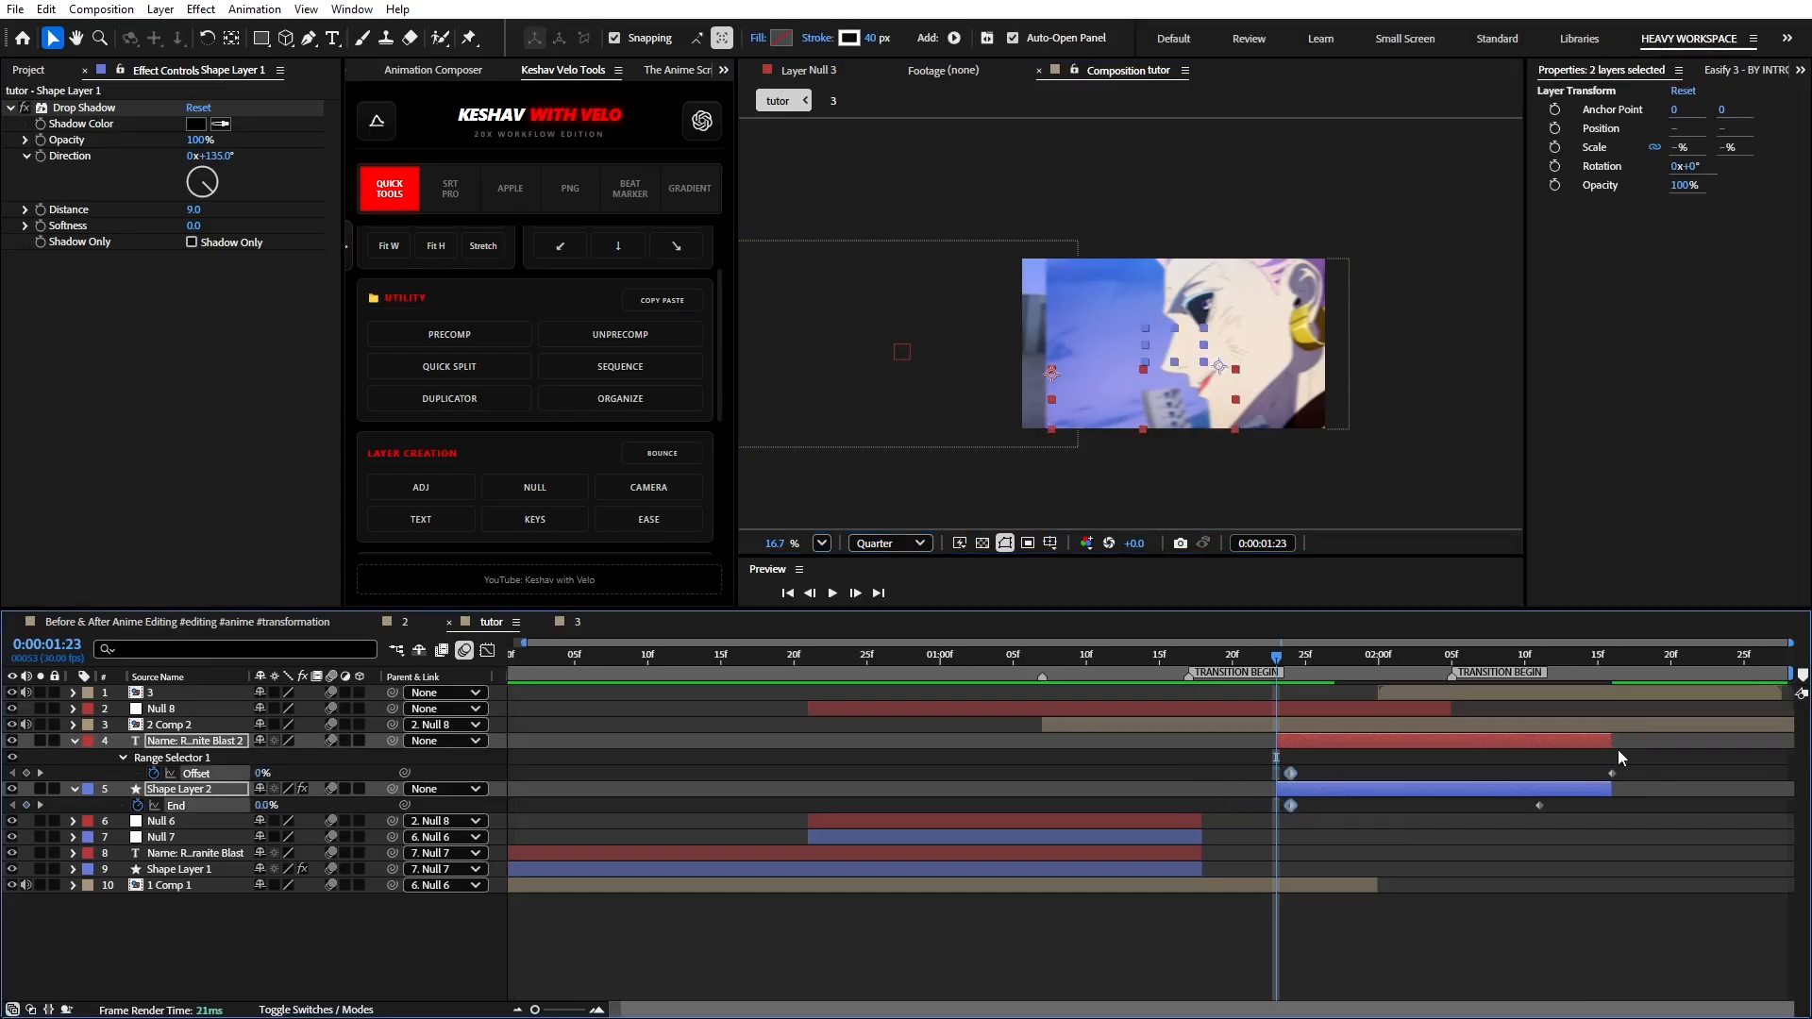
pyautogui.moveTo(1333, 653); pyautogui.dragTo(1232, 654)
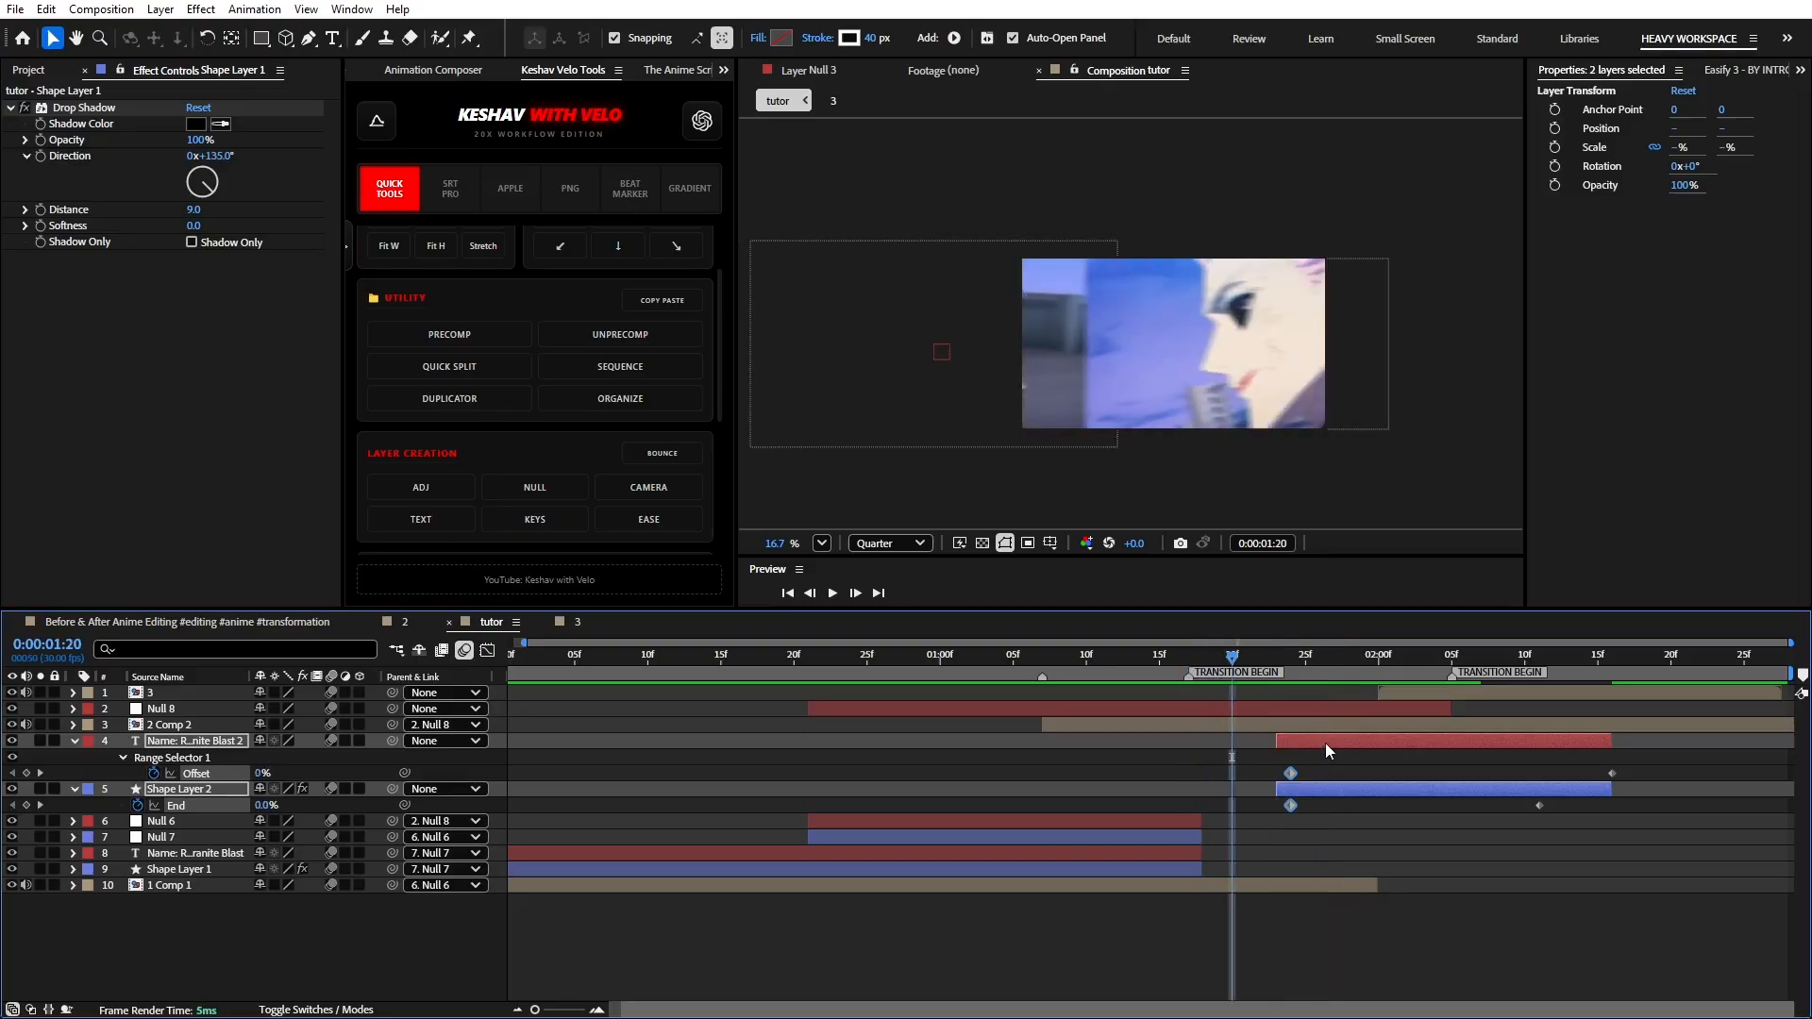
pyautogui.moveTo(1325, 744); pyautogui.dragTo(1276, 739)
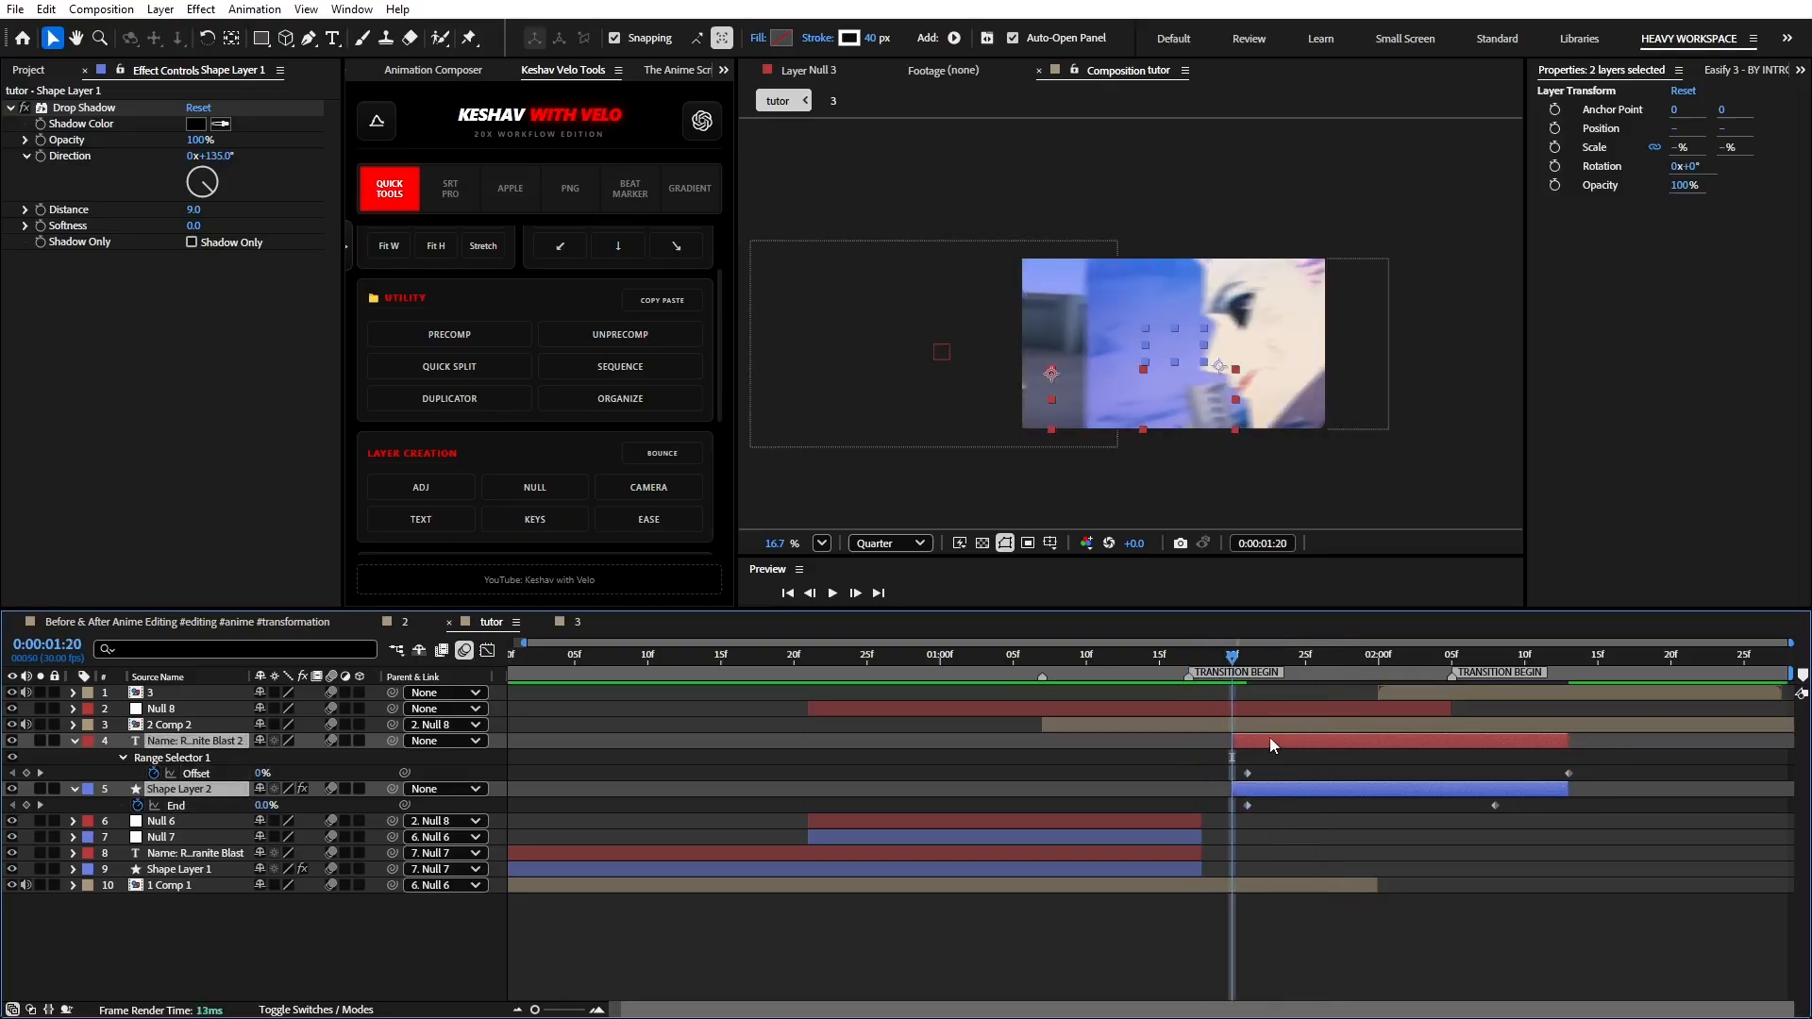
# - Reorder the callout copies above 2 Comp 2 and shift both layers to start at 0:00:01:19
pyautogui.moveTo(1242, 655); pyautogui.dragTo(1378, 689)
pyautogui.moveTo(180, 743); pyautogui.dragTo(178, 727)
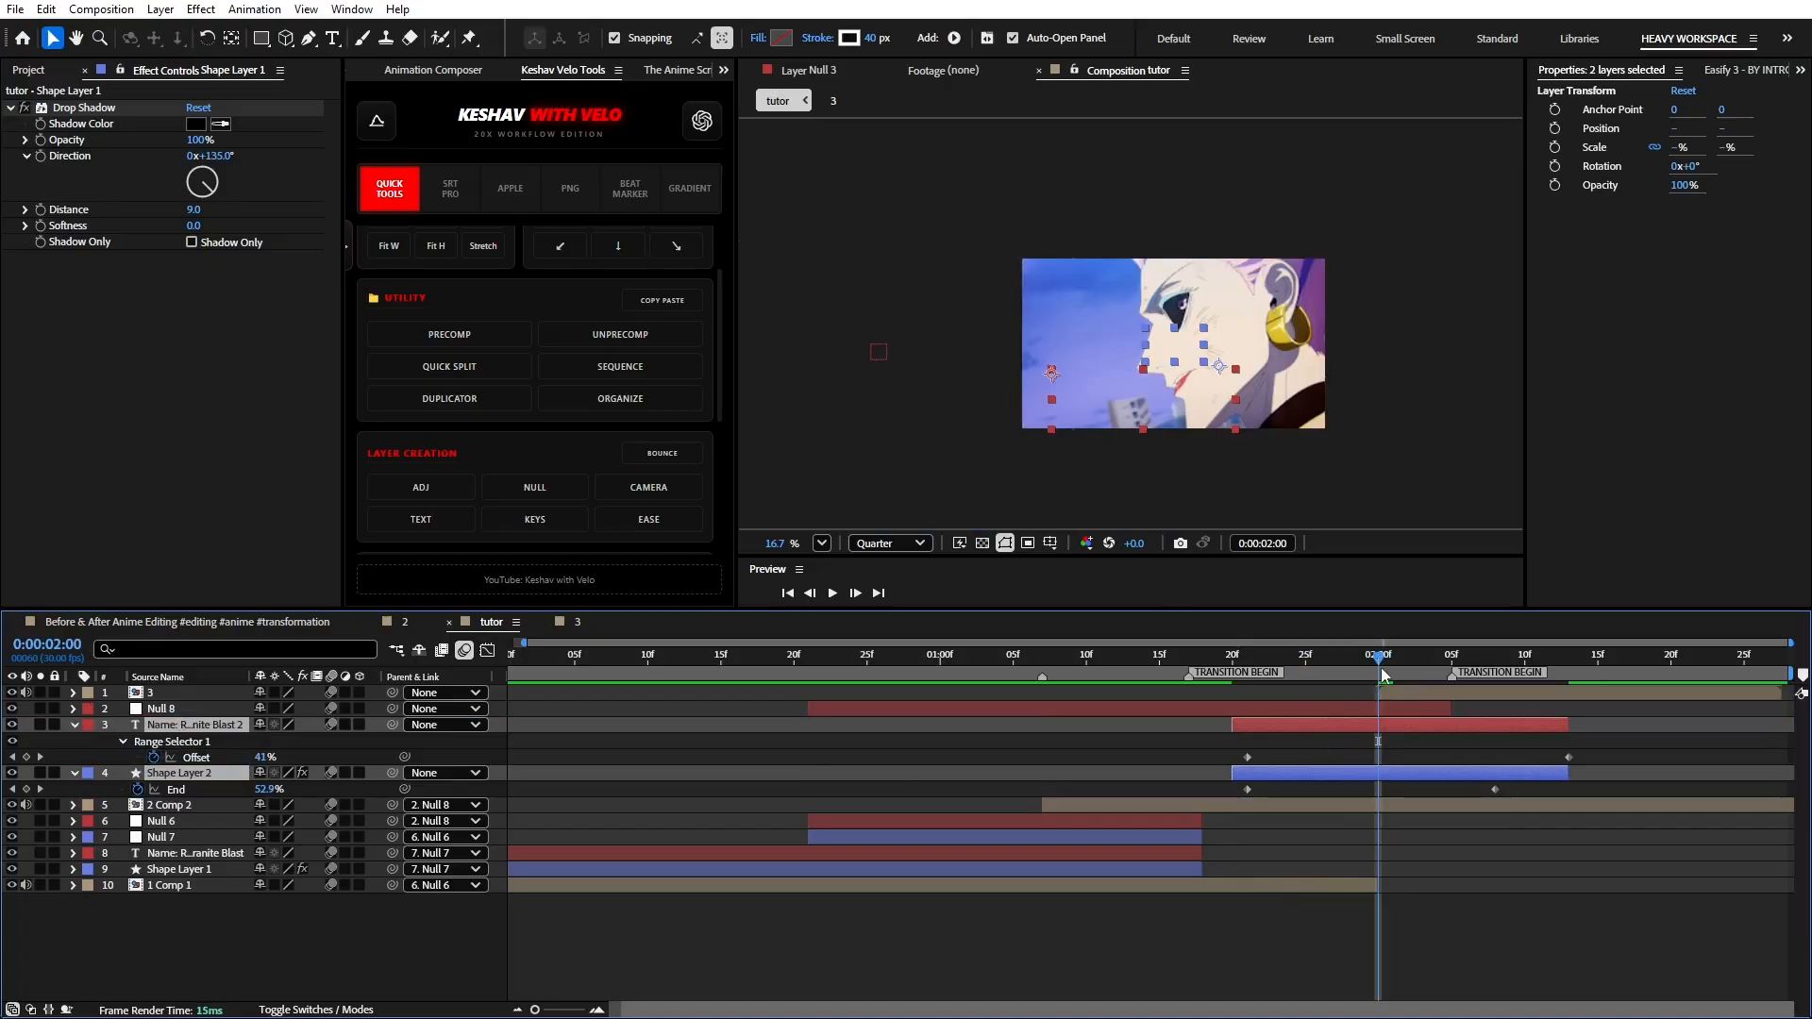
pyautogui.moveTo(1329, 668)
pyautogui.mouseDown()
pyautogui.moveTo(1424, 671)
pyautogui.moveTo(1350, 671)
pyautogui.mouseUp()
pyautogui.moveTo(1454, 728); pyautogui.dragTo(1439, 729)
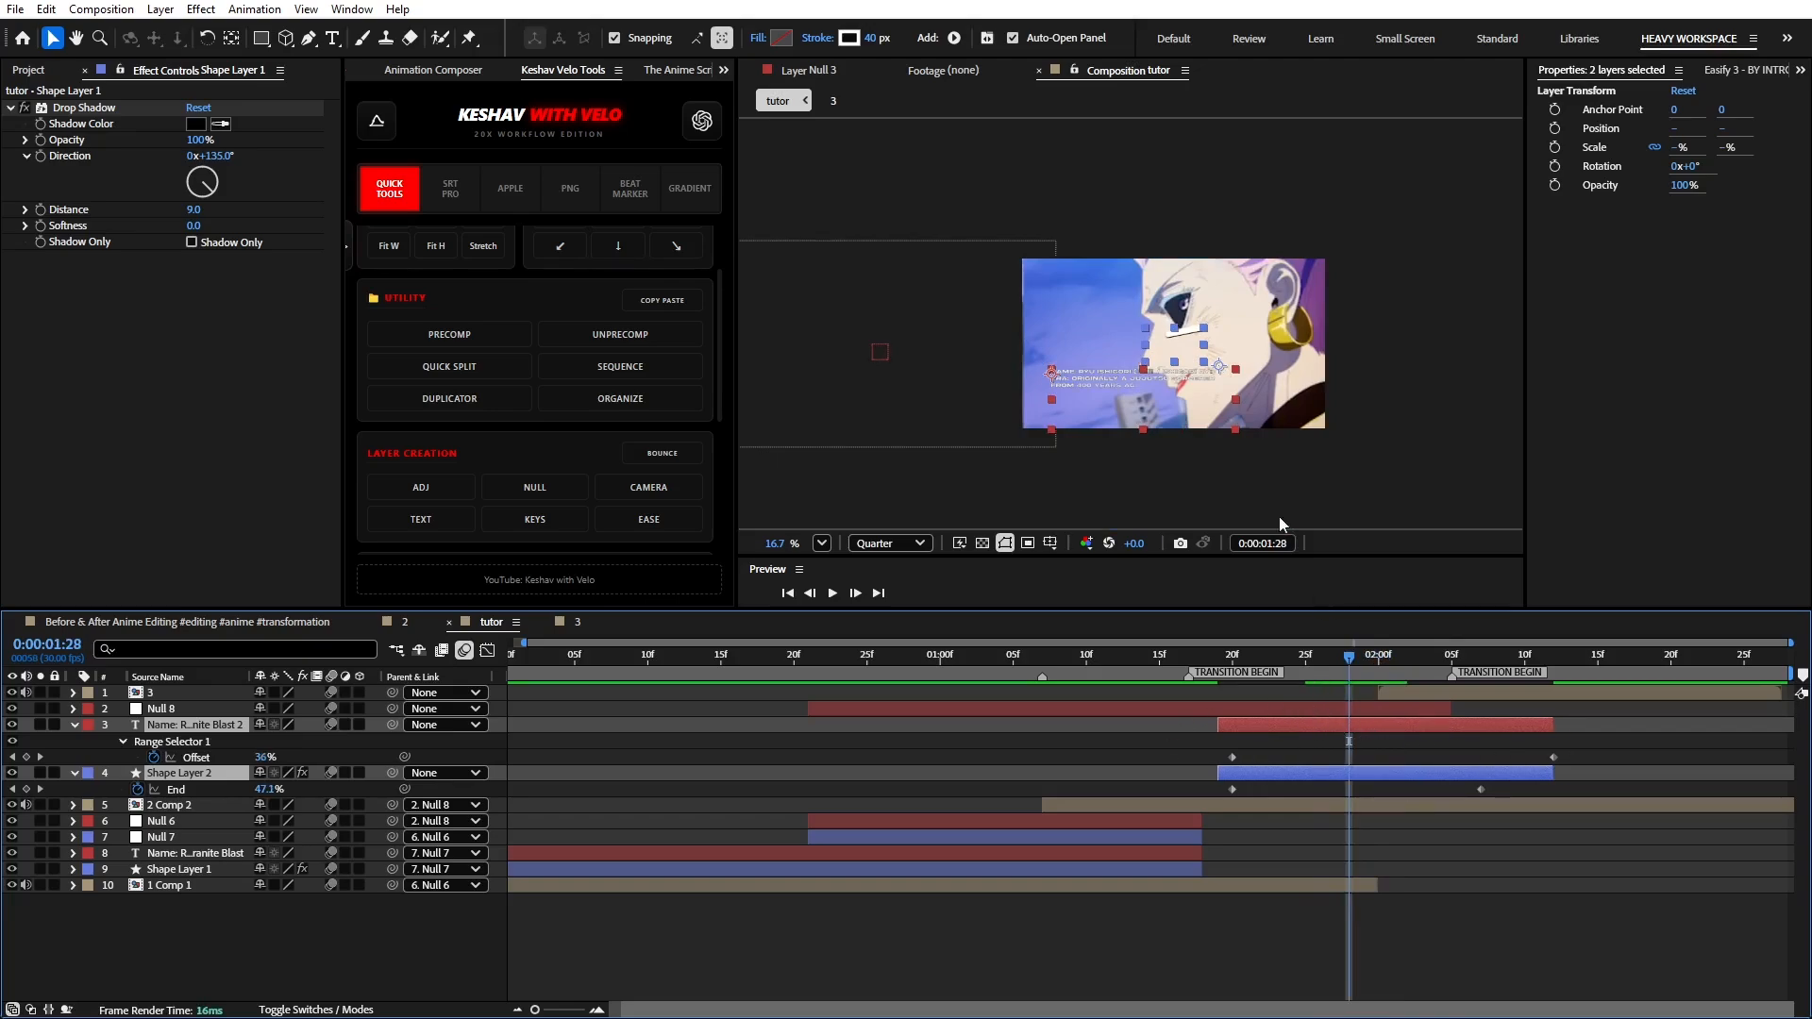
# - Reposition the callout copies beside the second clip's eye at 0:00:01:28 and parent both layers to Null 8
pyautogui.moveTo(1175, 365)
pyautogui.mouseDown()
pyautogui.moveTo(1197, 354)
pyautogui.moveTo(1174, 344)
pyautogui.mouseUp()
pyautogui.hotkey('ctrl', 'z')
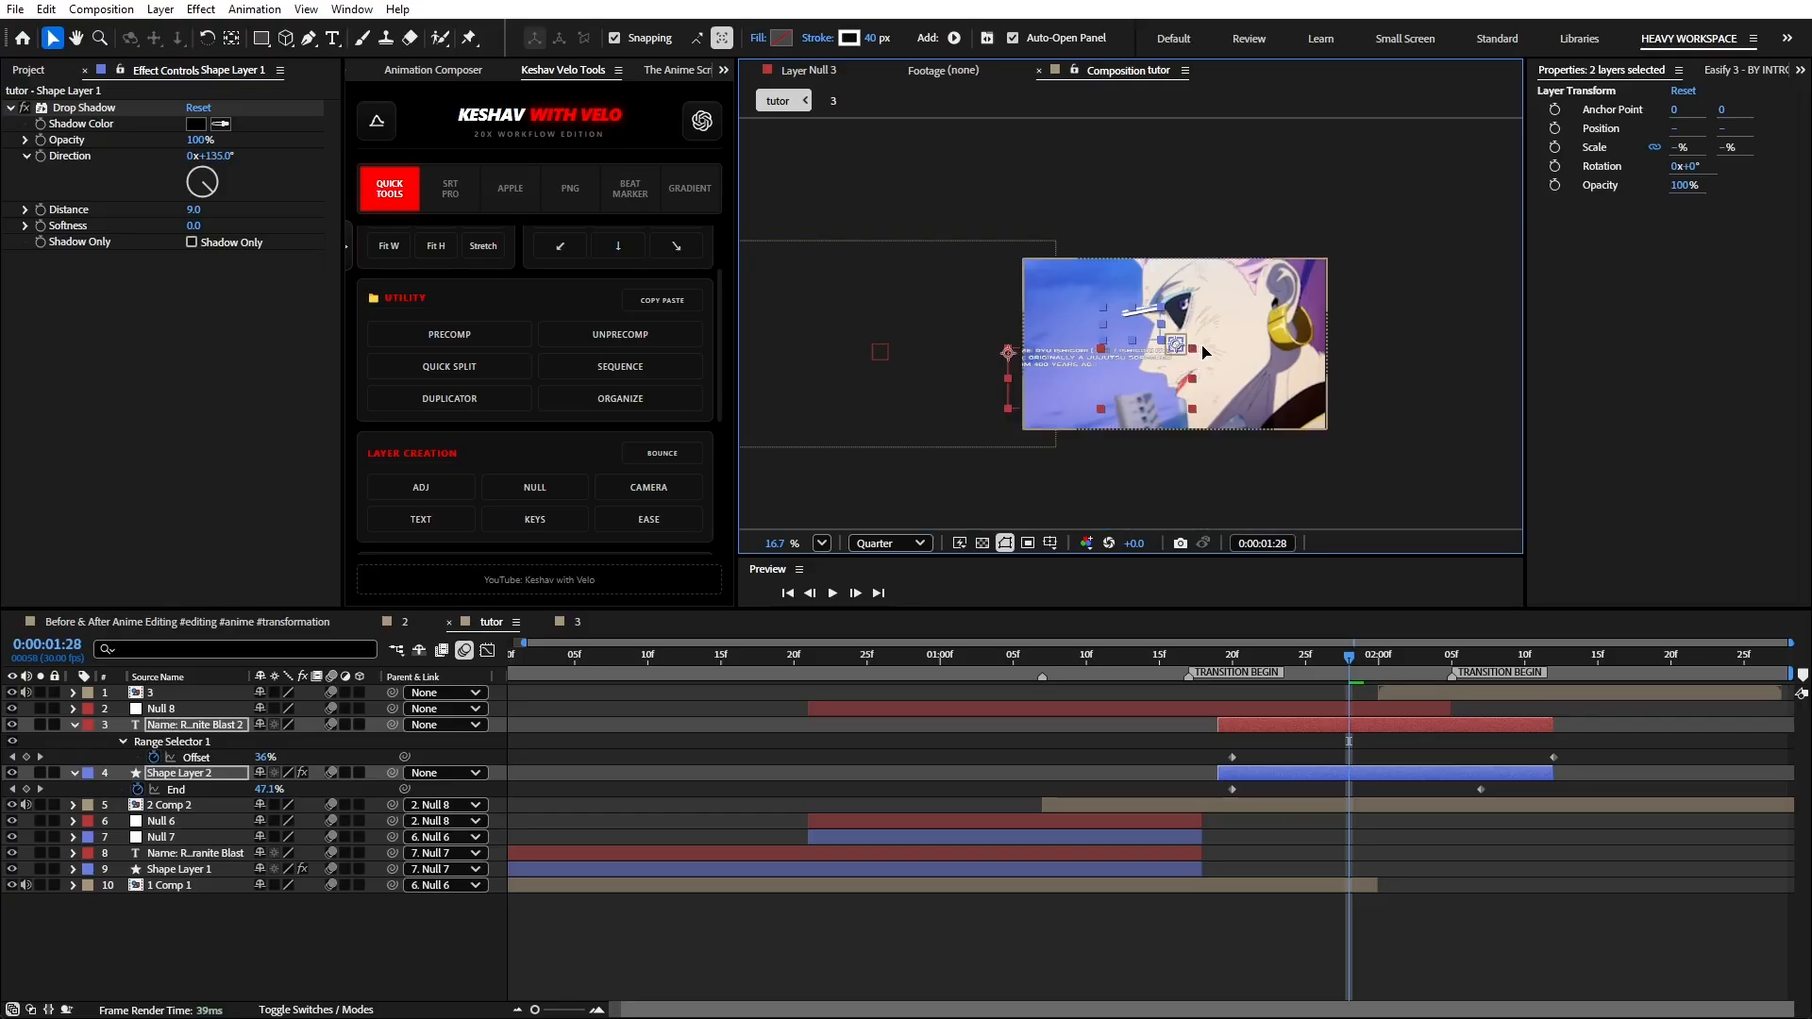
pyautogui.moveTo(1205, 352); pyautogui.dragTo(1237, 353)
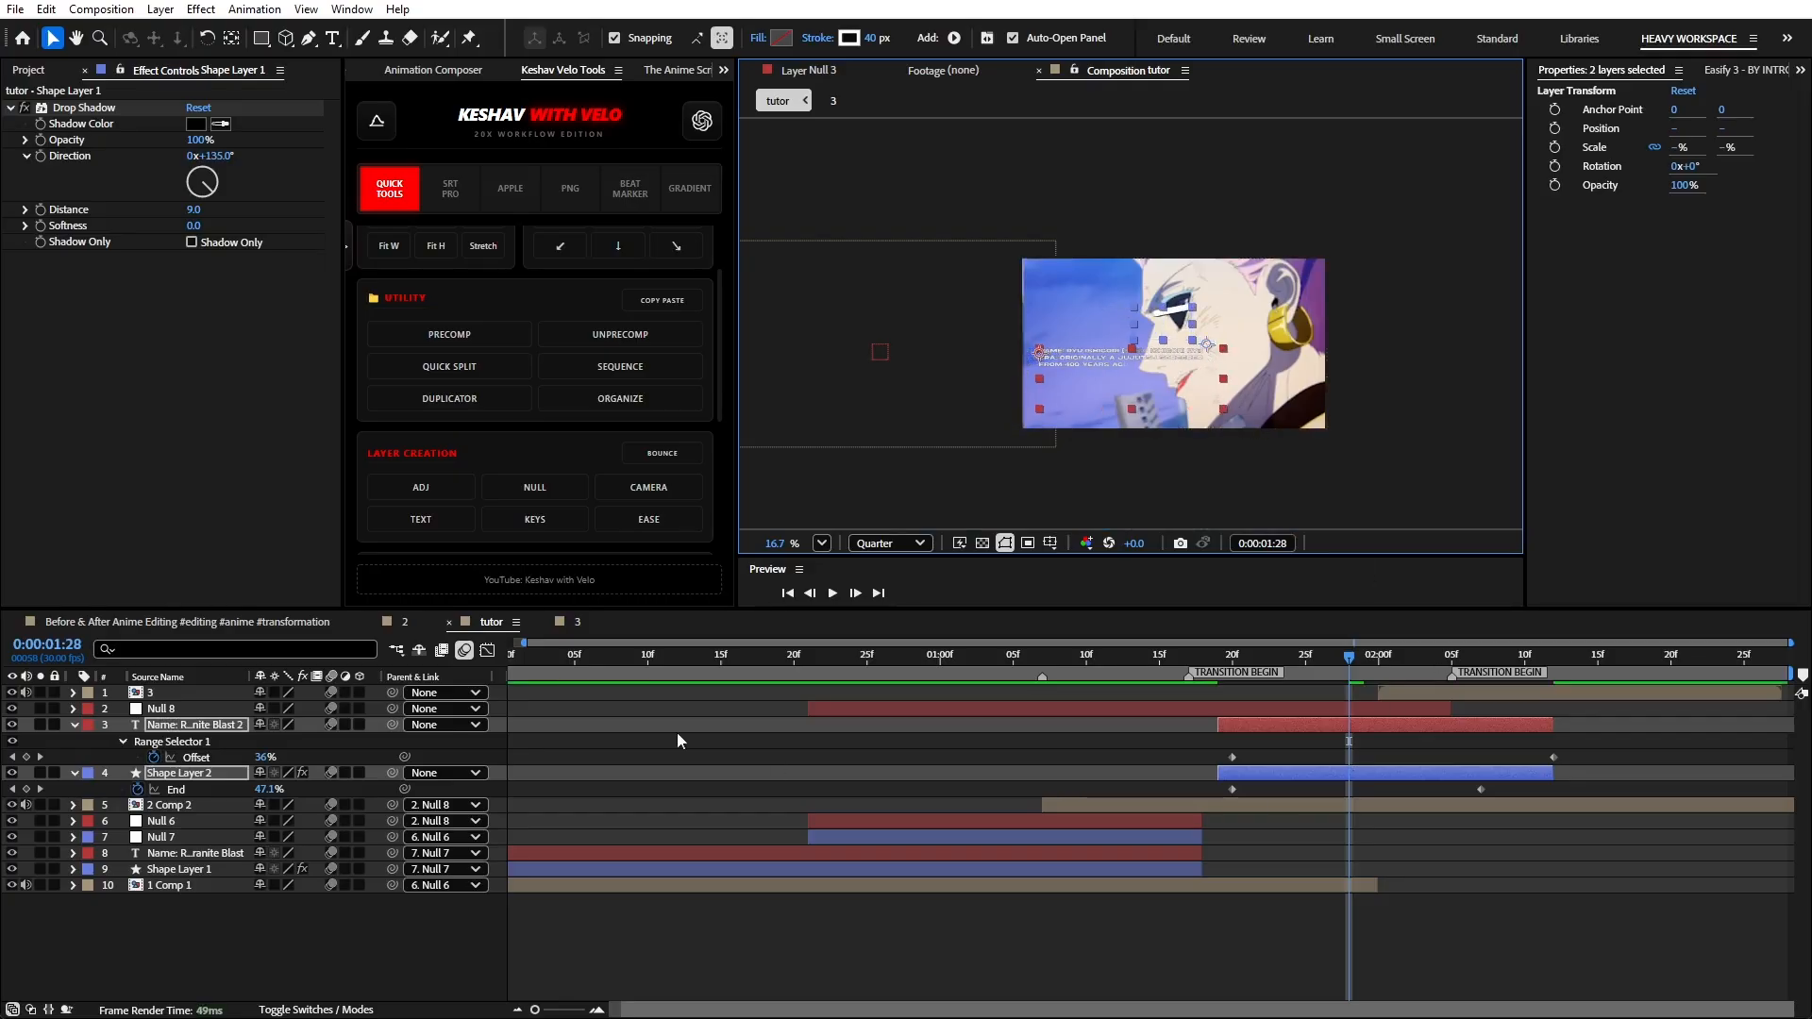
pyautogui.moveTo(392, 725); pyautogui.dragTo(842, 715)
pyautogui.click(1578, 895)
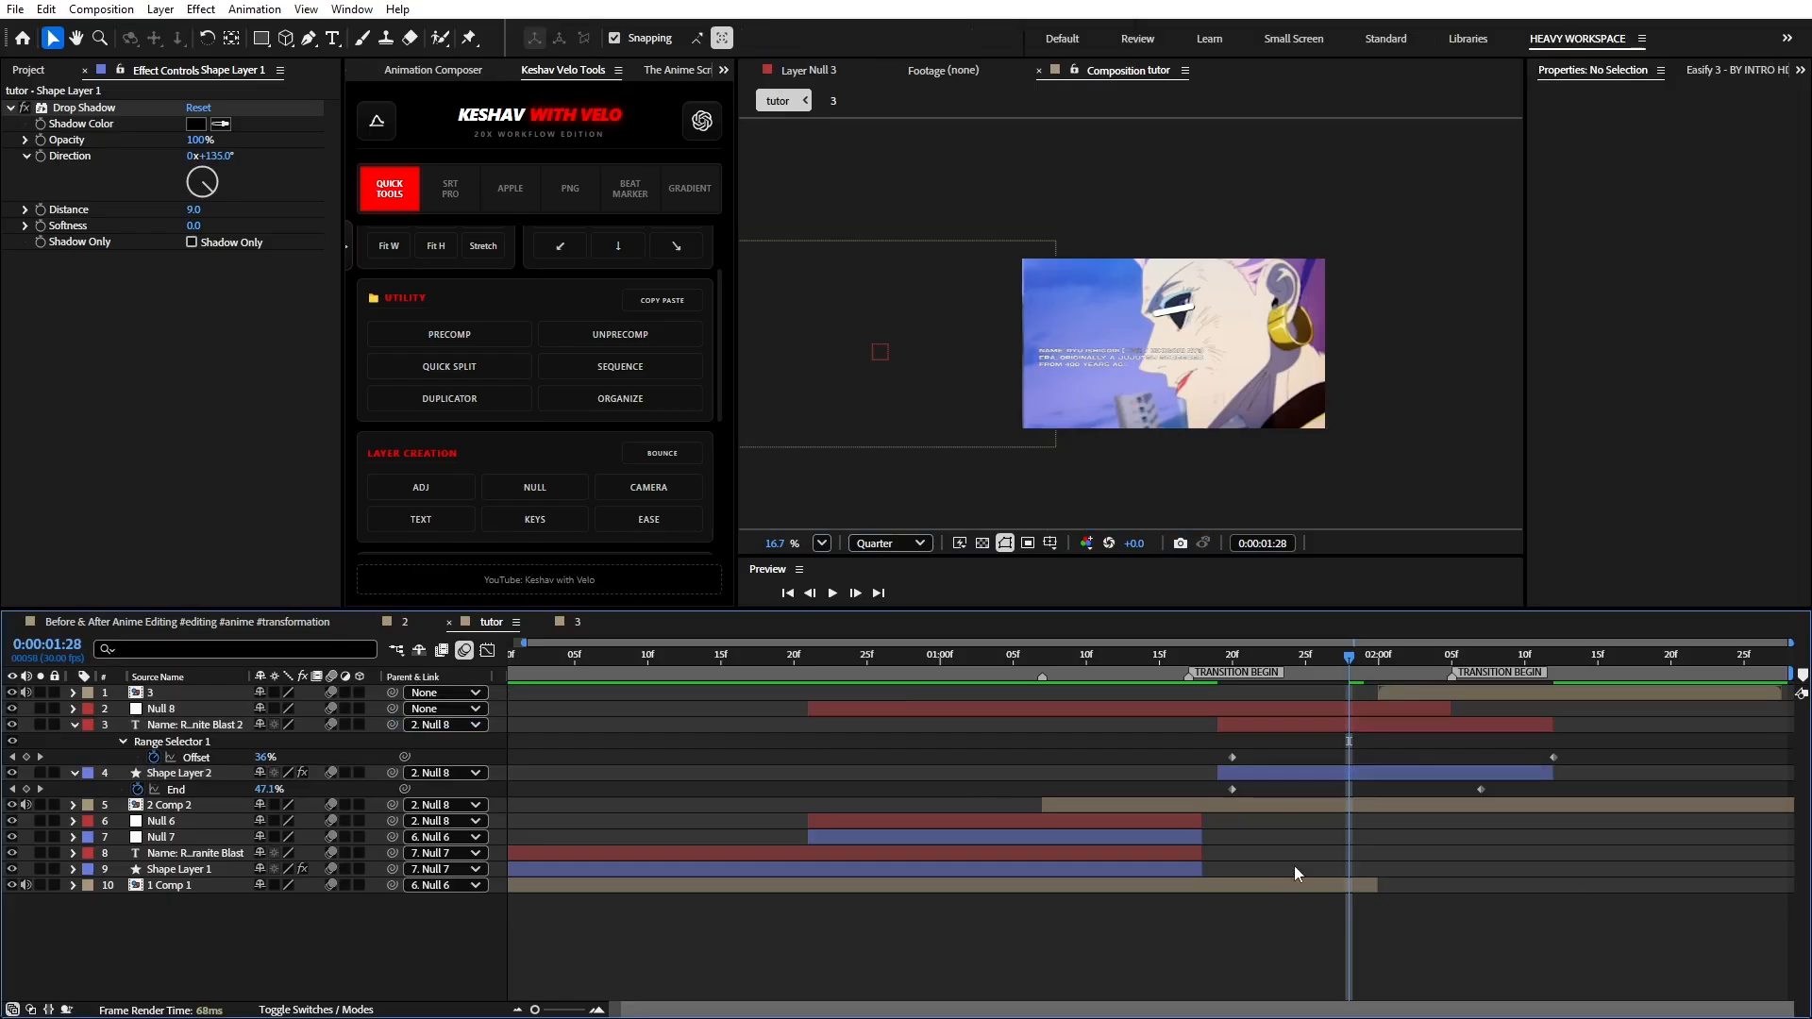
# - Collapse the expanded properties of all layers in the tutor composition
pyautogui.press('Tab')
pyautogui.click(1591, 880)
pyautogui.hotkey('ctrl', 'a')
pyautogui.press('u')
pyautogui.click(1429, 912)
# - Trim the start of clip layer 3 to the second transition marker at 0:00:02:05
pyautogui.click(1396, 693)
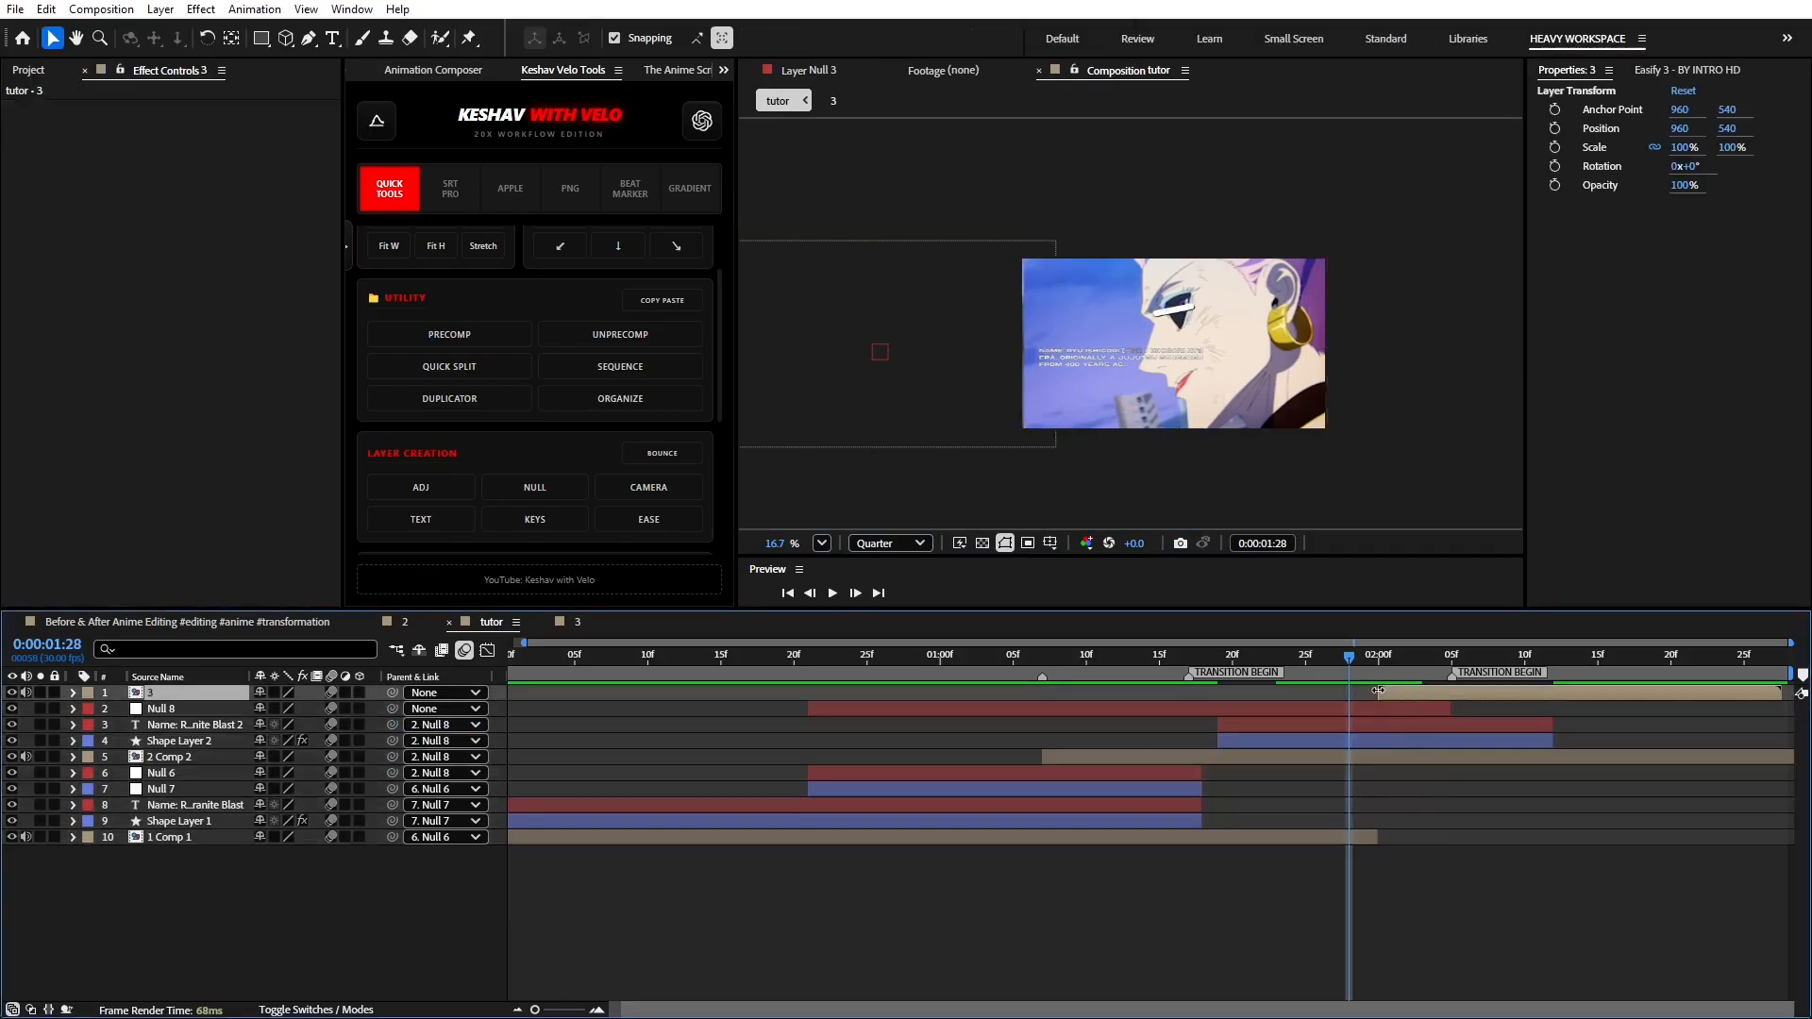
pyautogui.moveTo(1380, 693); pyautogui.dragTo(1452, 692)
pyautogui.click(1334, 807)
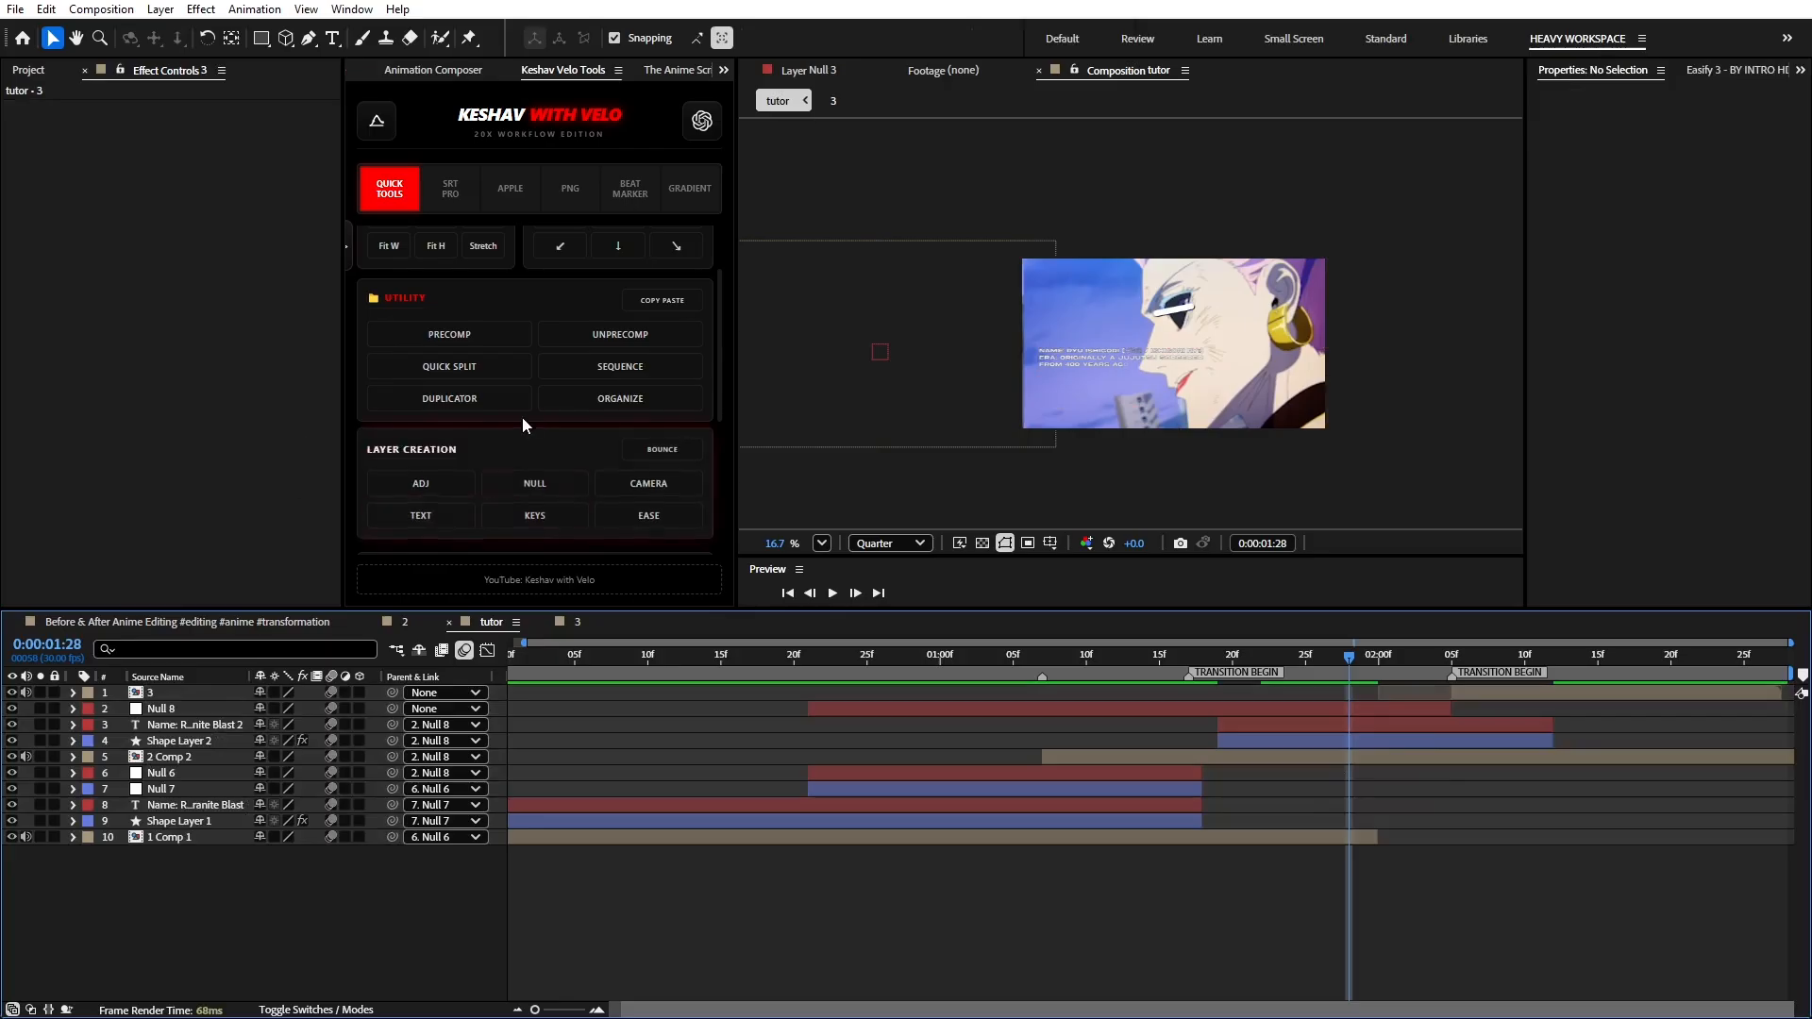
# - Create a #000000 solid, trim its start to 0:00:01:19, and place it between Null 8 and the callout text copy
pyautogui.scroll(-5, 444, 434)
pyautogui.click(481, 527)
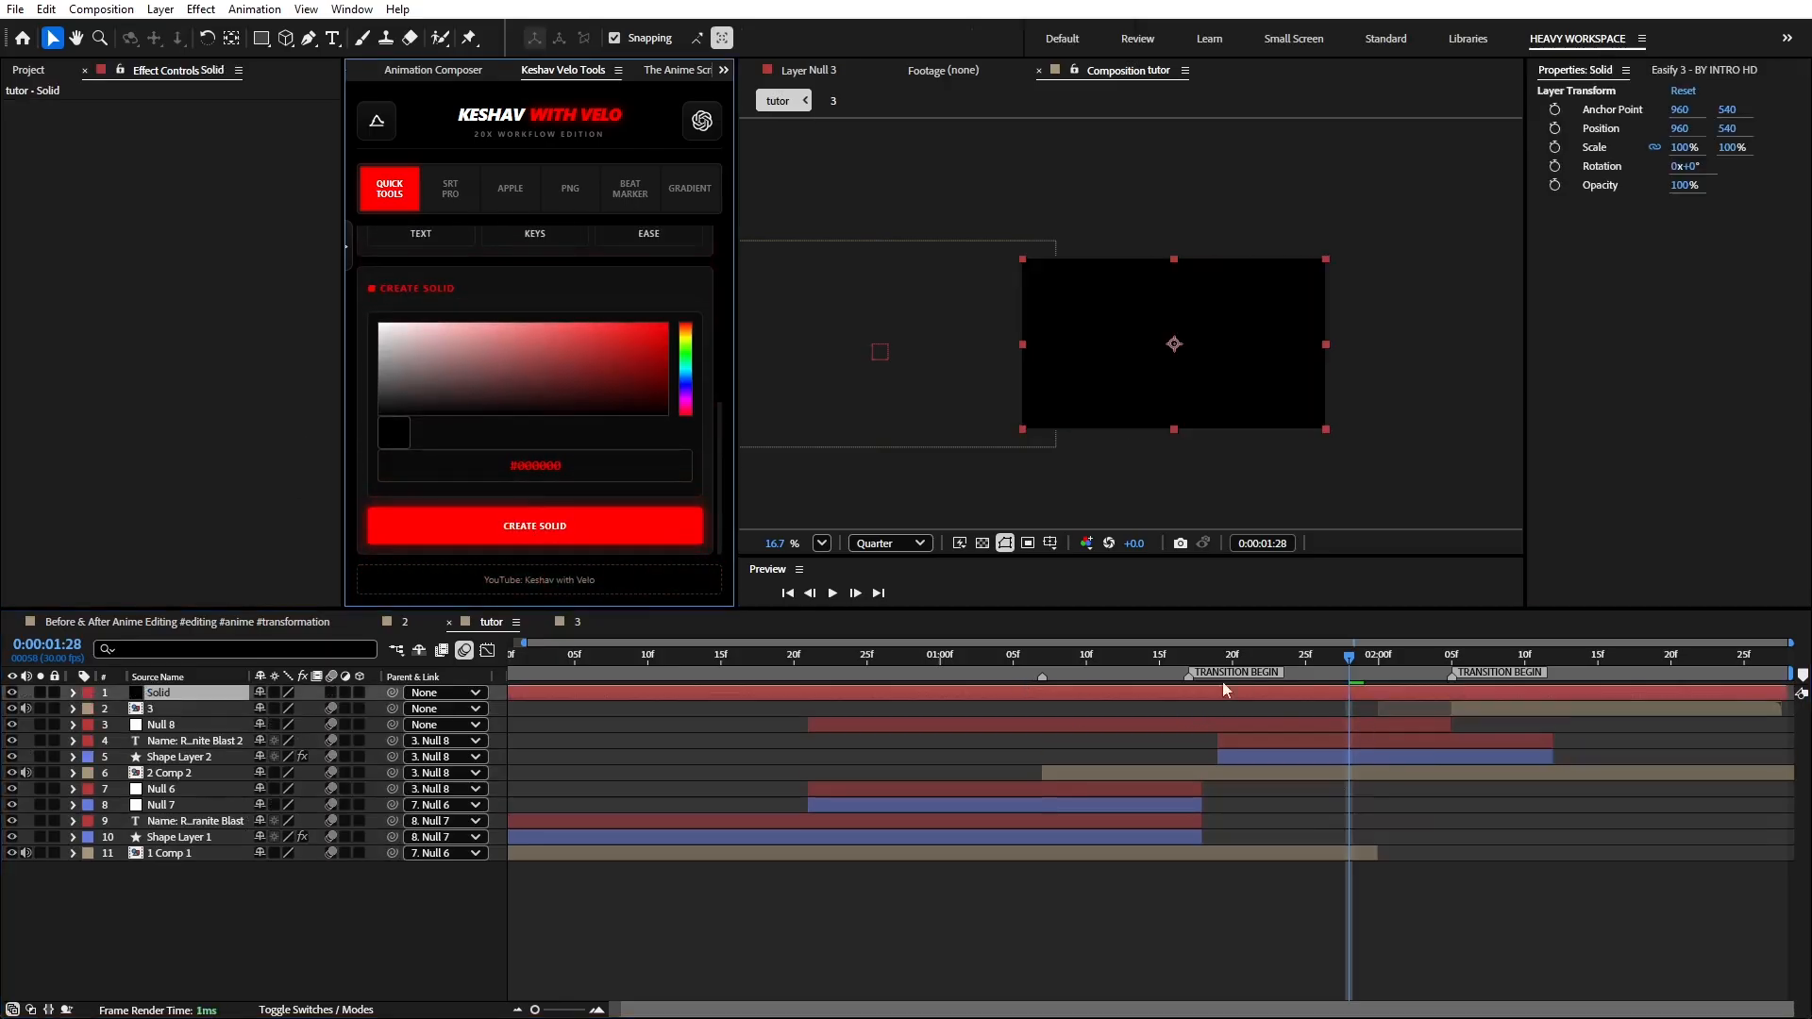
pyautogui.click(1217, 671)
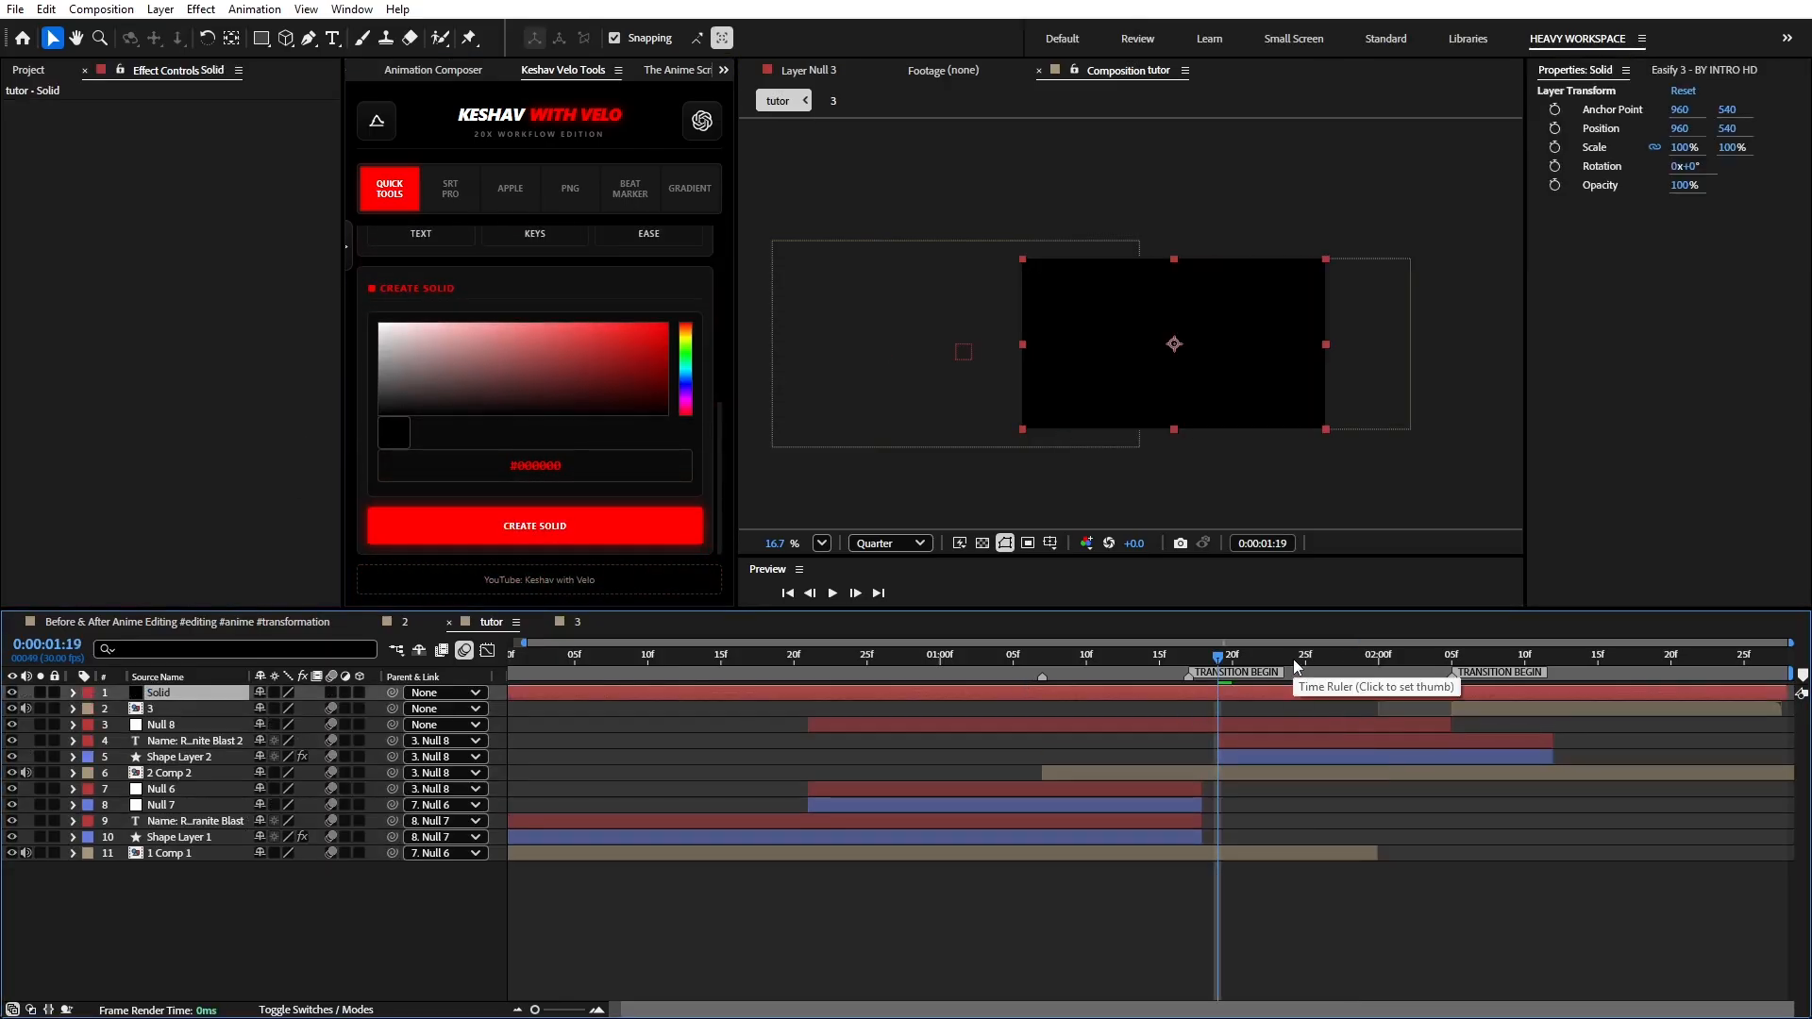
pyautogui.hotkey('alt', '[')
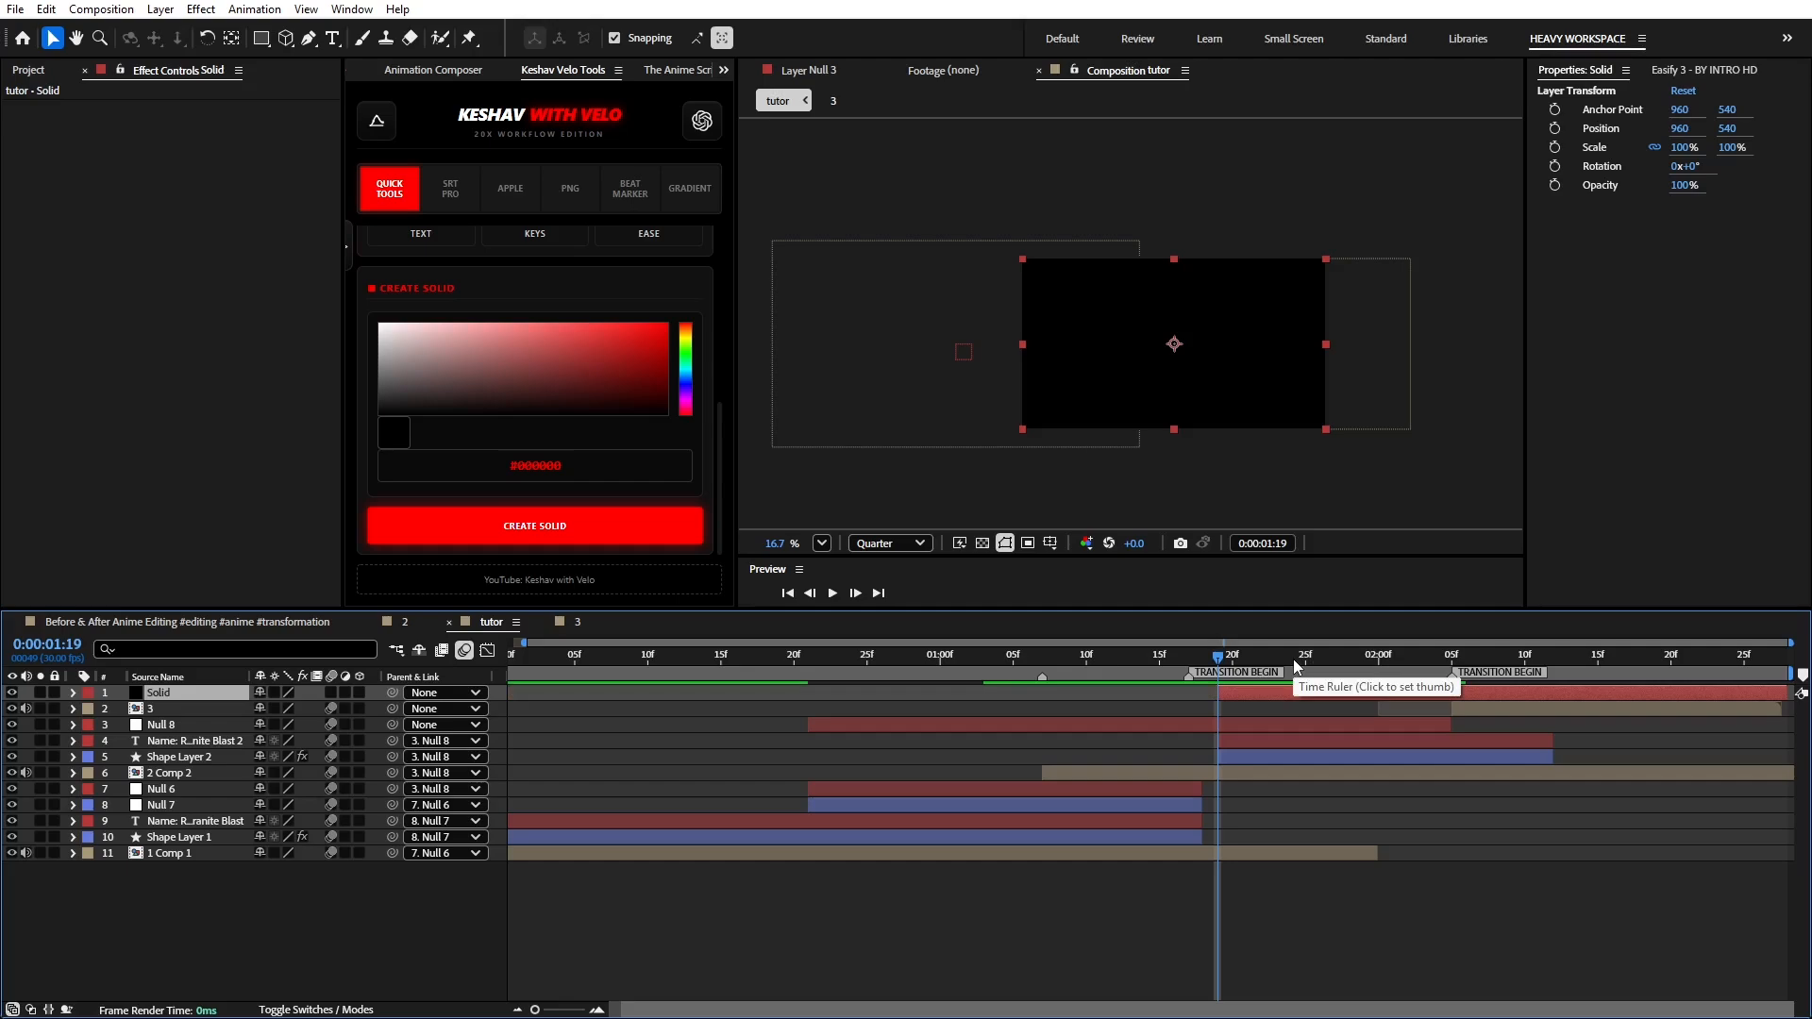
pyautogui.hotkey('ctrl', '[')
pyautogui.hotkey('ctrl', '[')
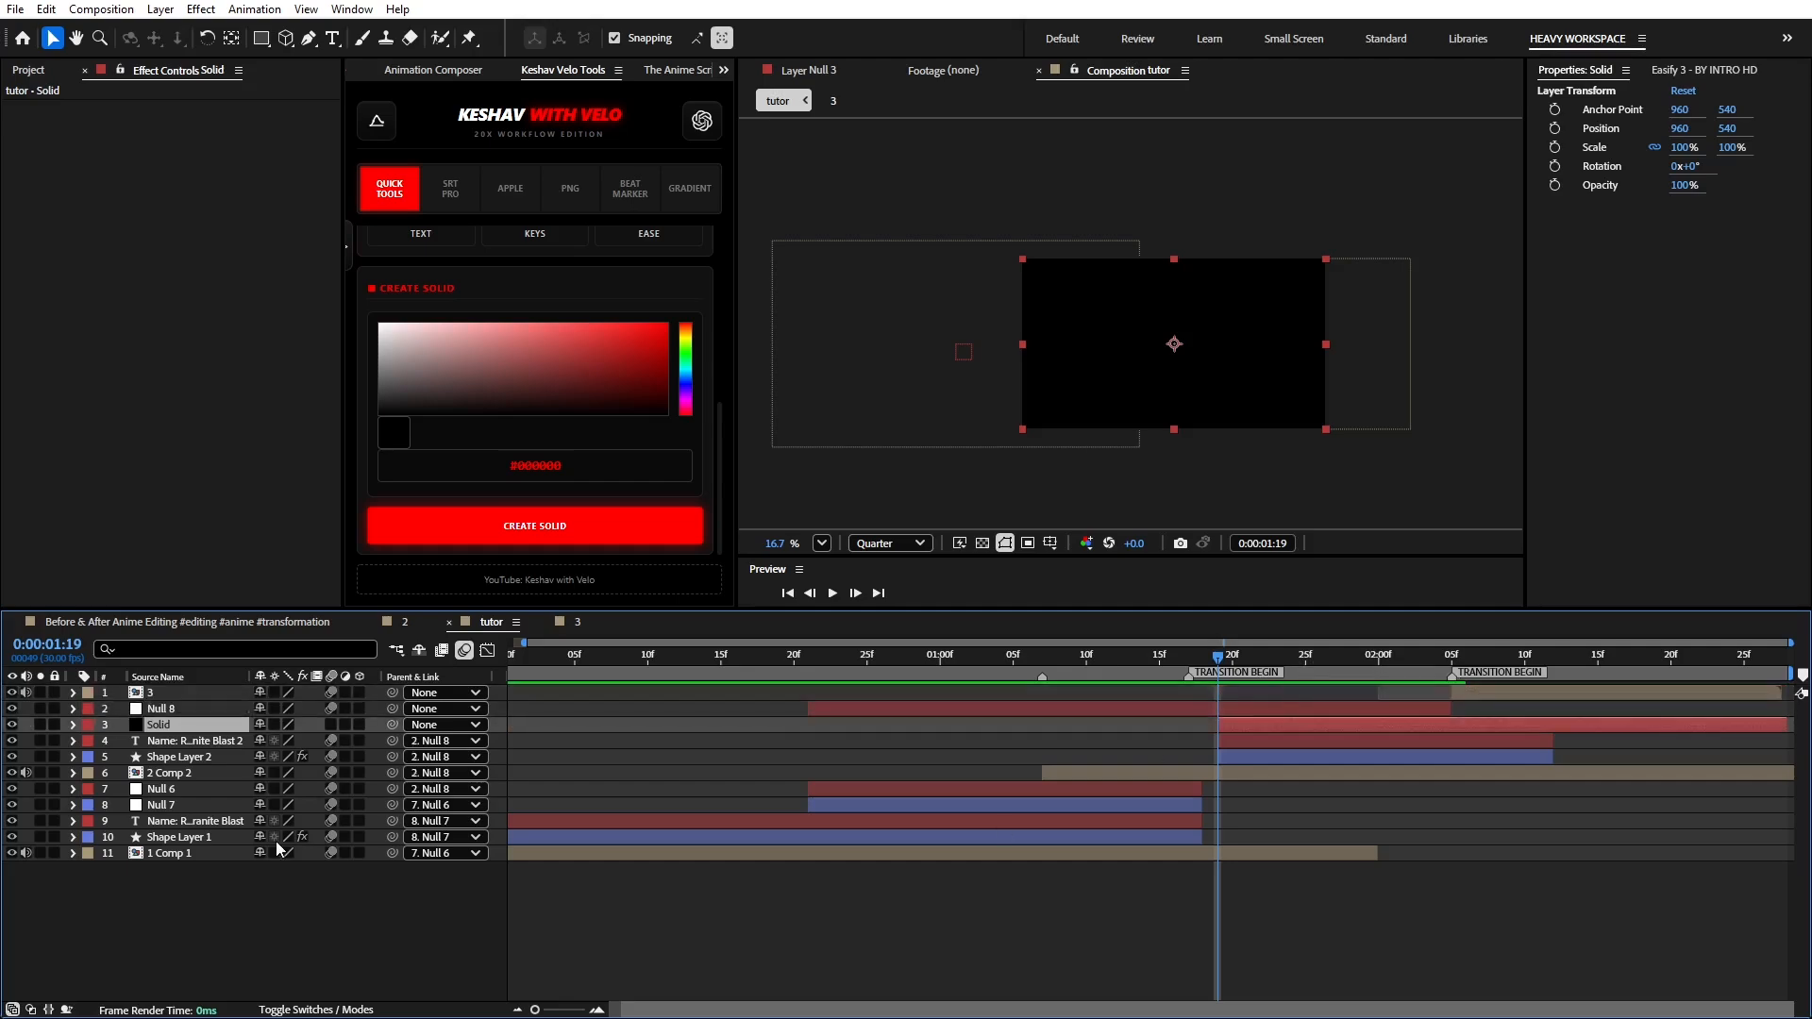
# - Keyframe the solid's Opacity at 0% at 0:00:02:00 and 100% at 0:00:02:06
pyautogui.press('t')
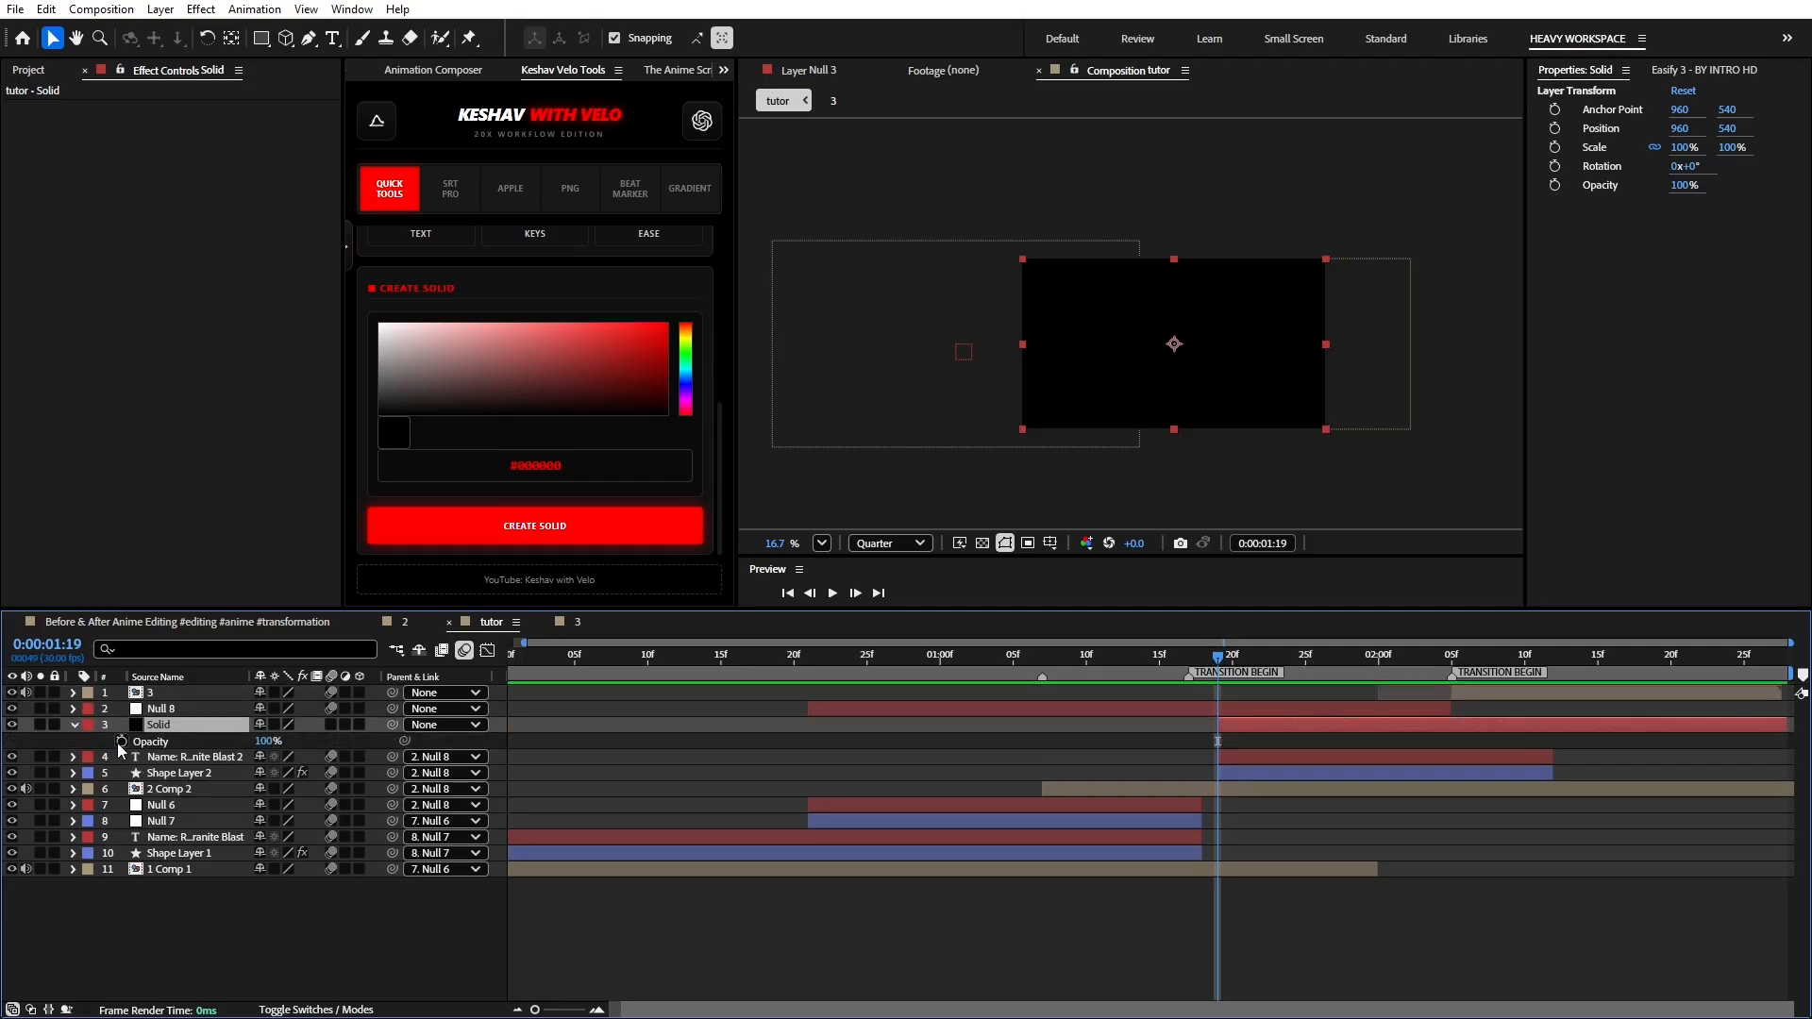
pyautogui.click(121, 741)
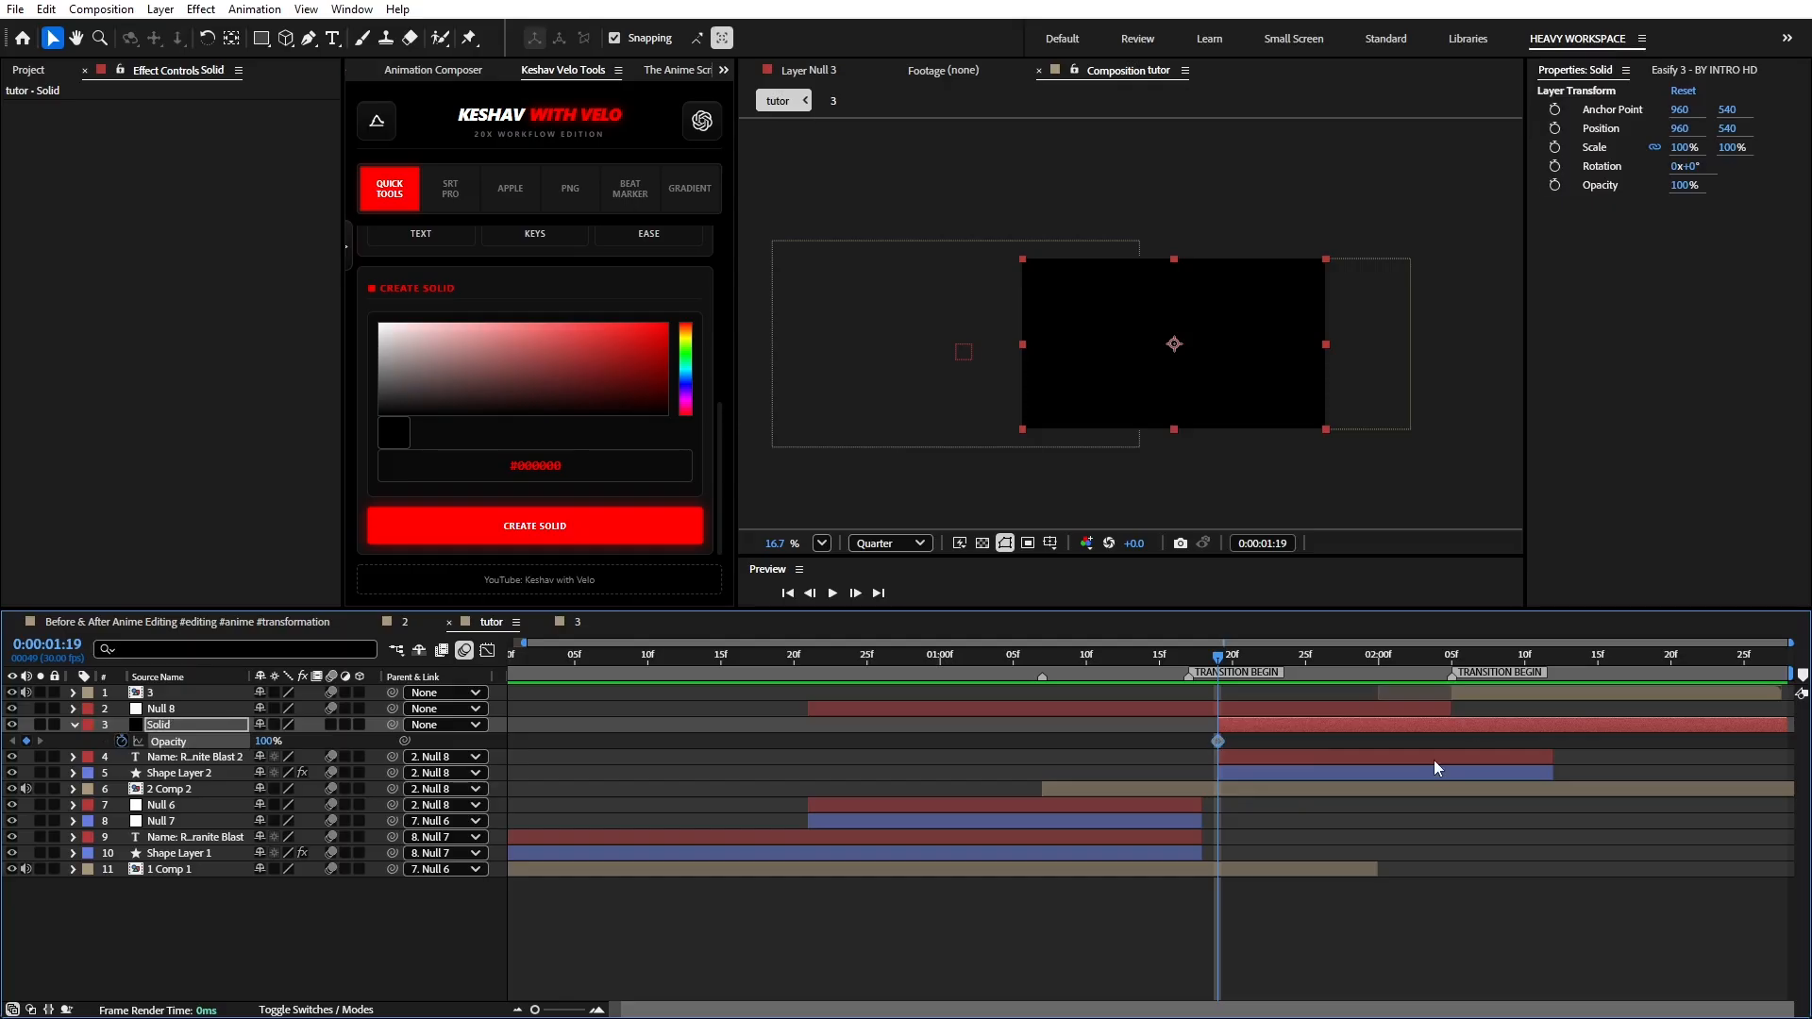
pyautogui.moveTo(1218, 741); pyautogui.dragTo(1466, 741)
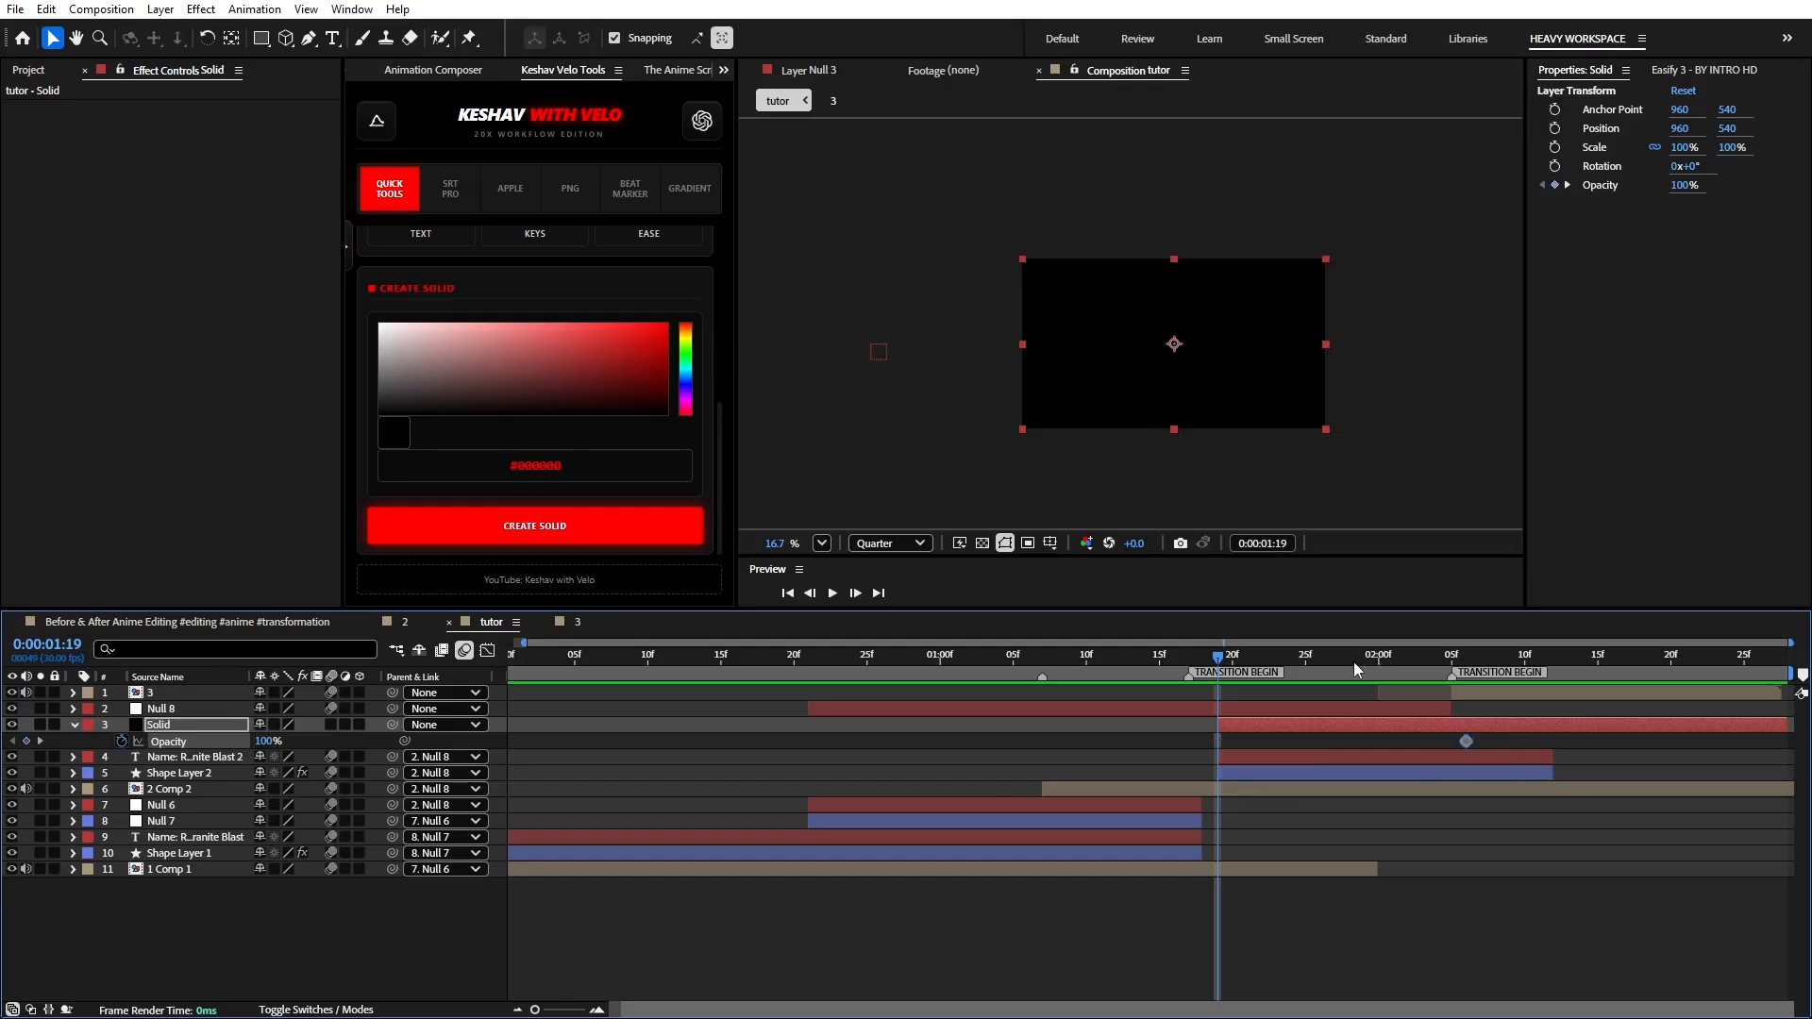
pyautogui.click(1378, 660)
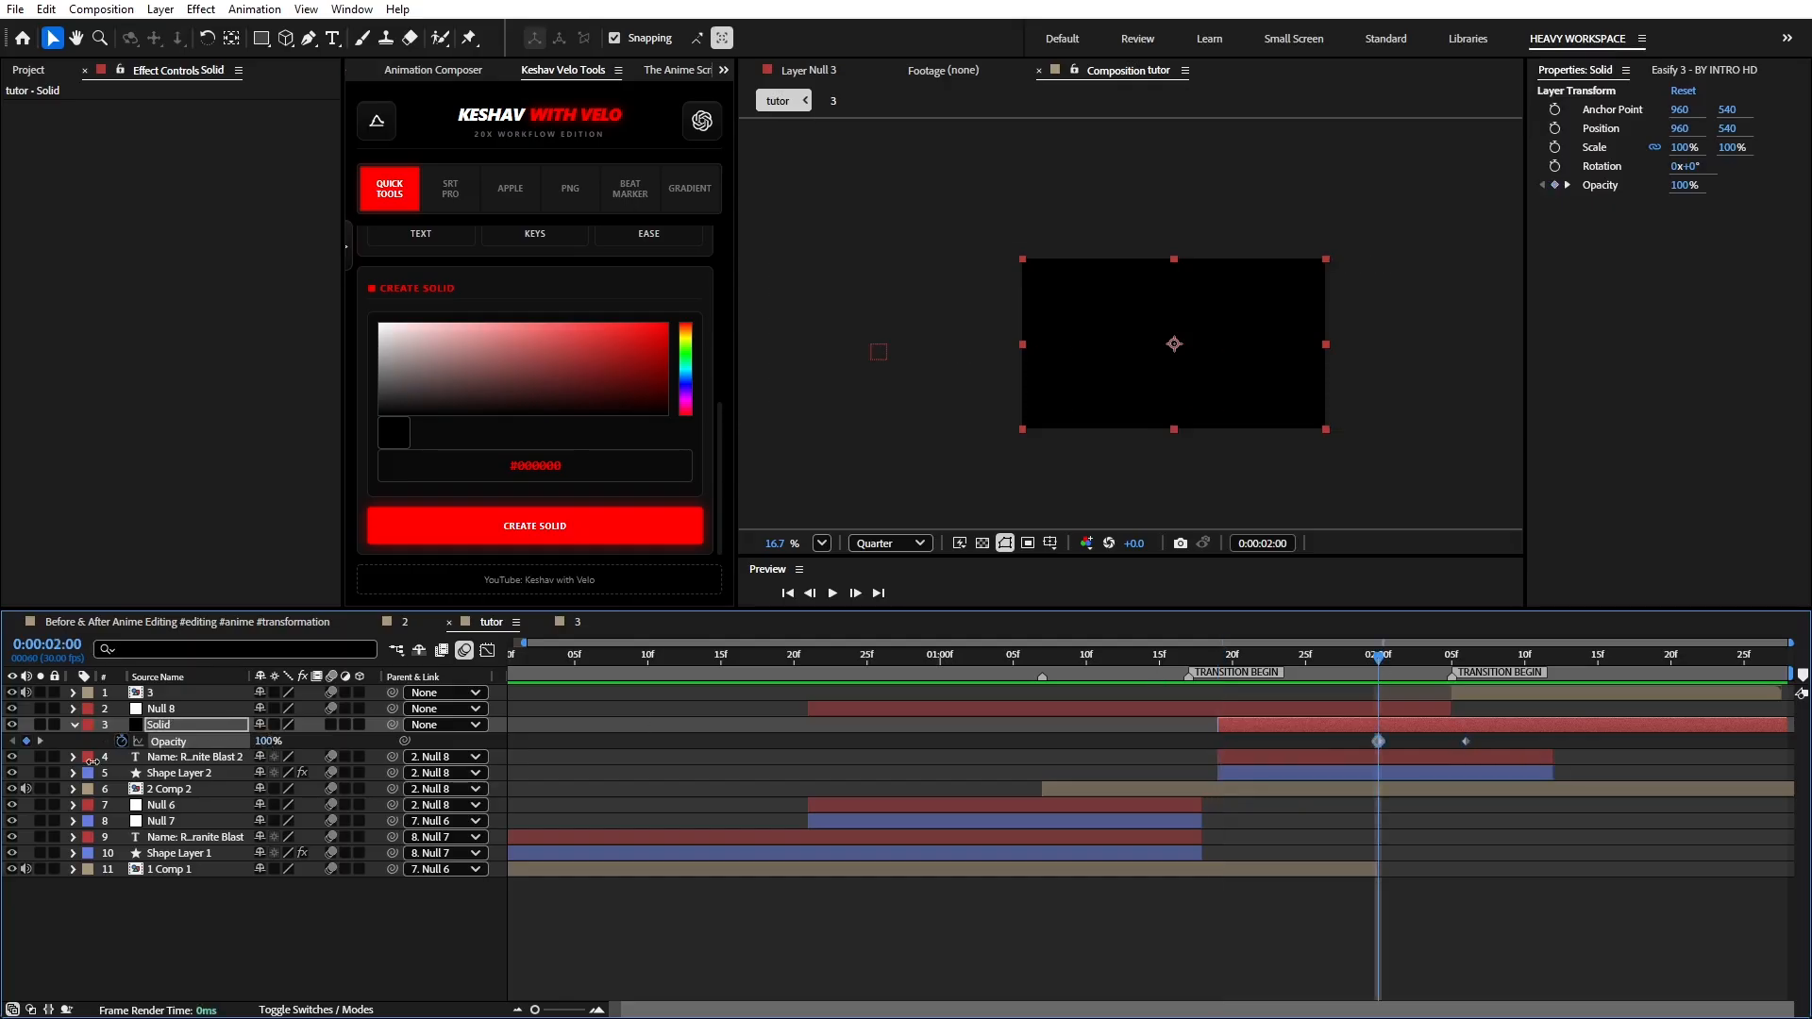
pyautogui.moveTo(91, 761); pyautogui.dragTo(1352, 740)
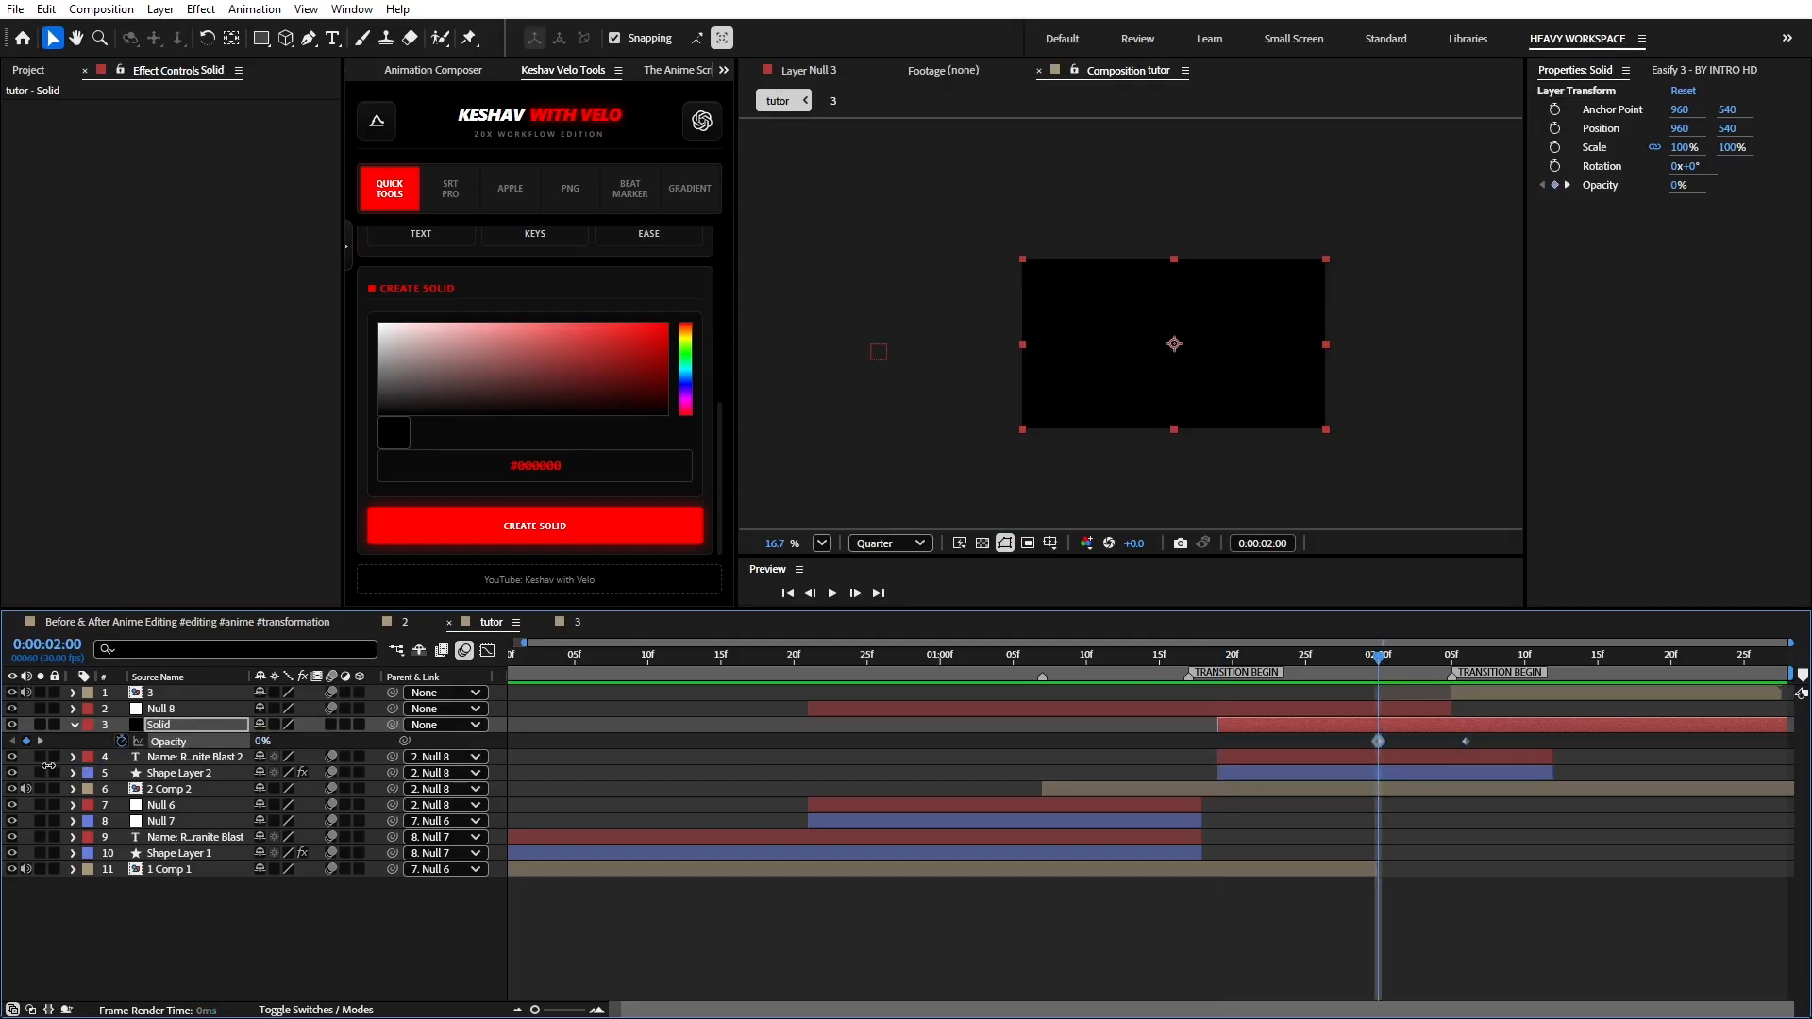
pyautogui.click(1516, 925)
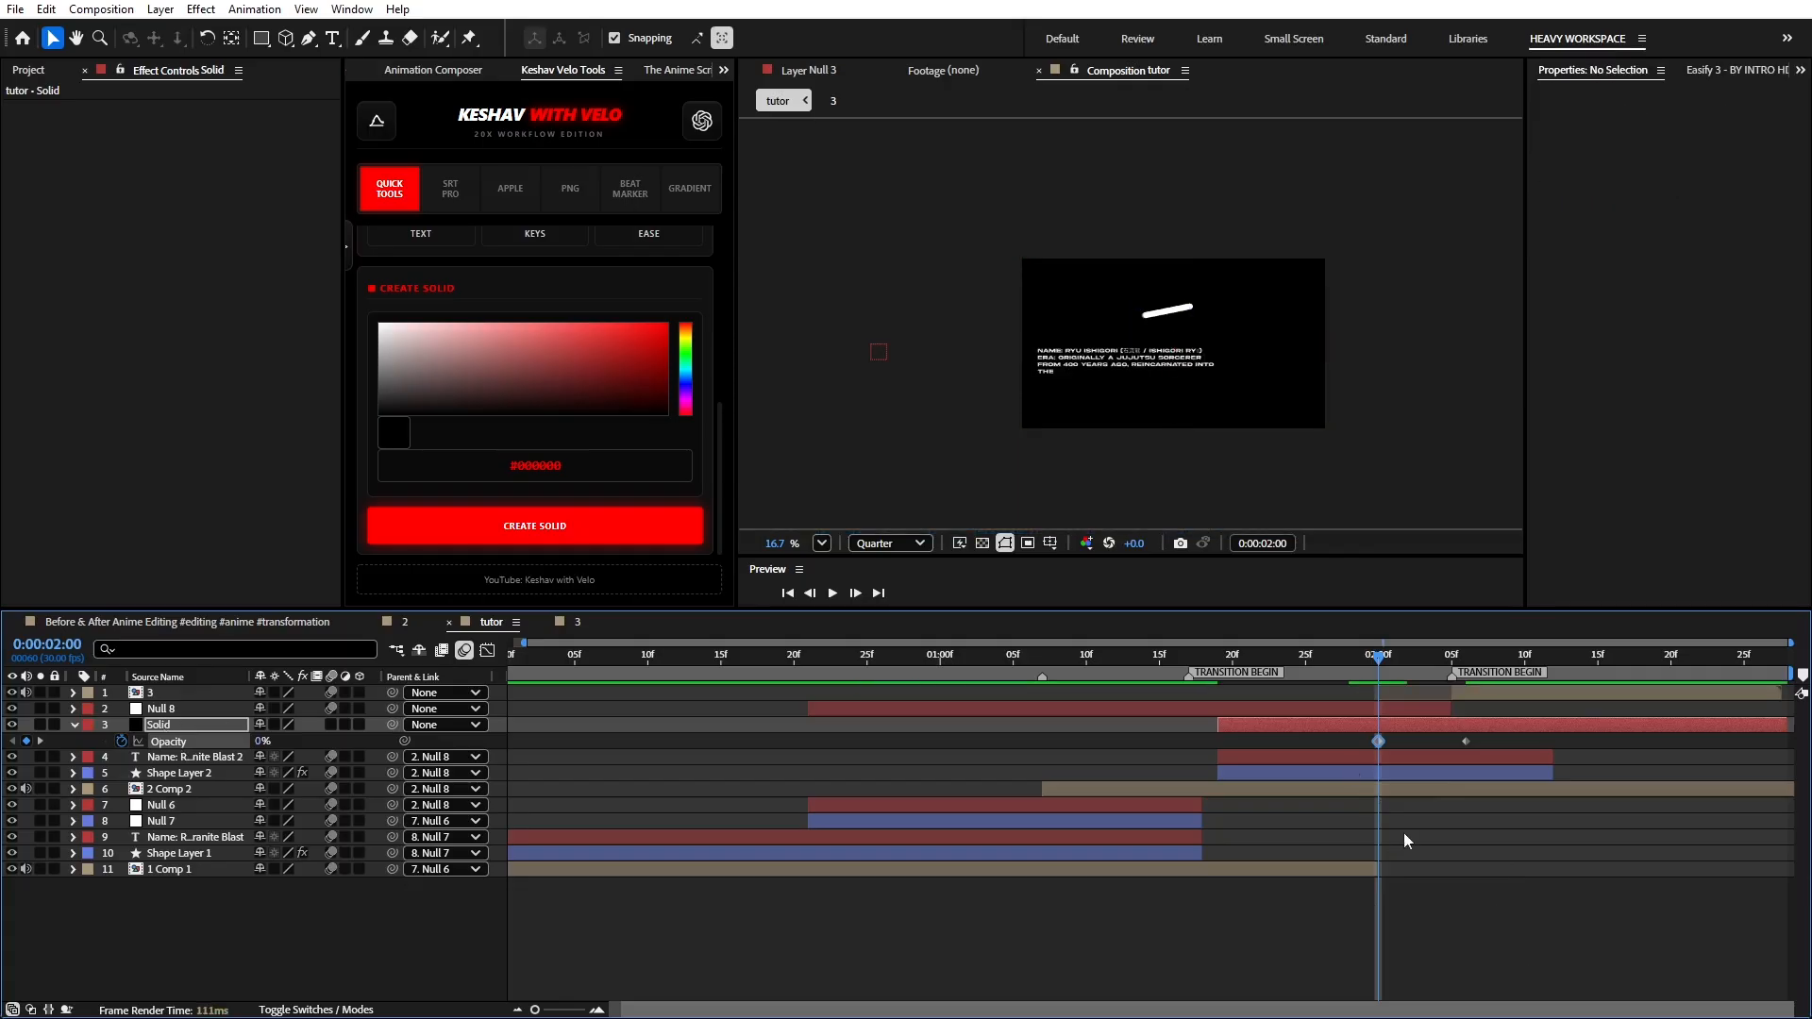
# - Reveal 2 Comp 2's Time Remap and move its last keyframe to 0:00:02:08
pyautogui.click(1353, 796)
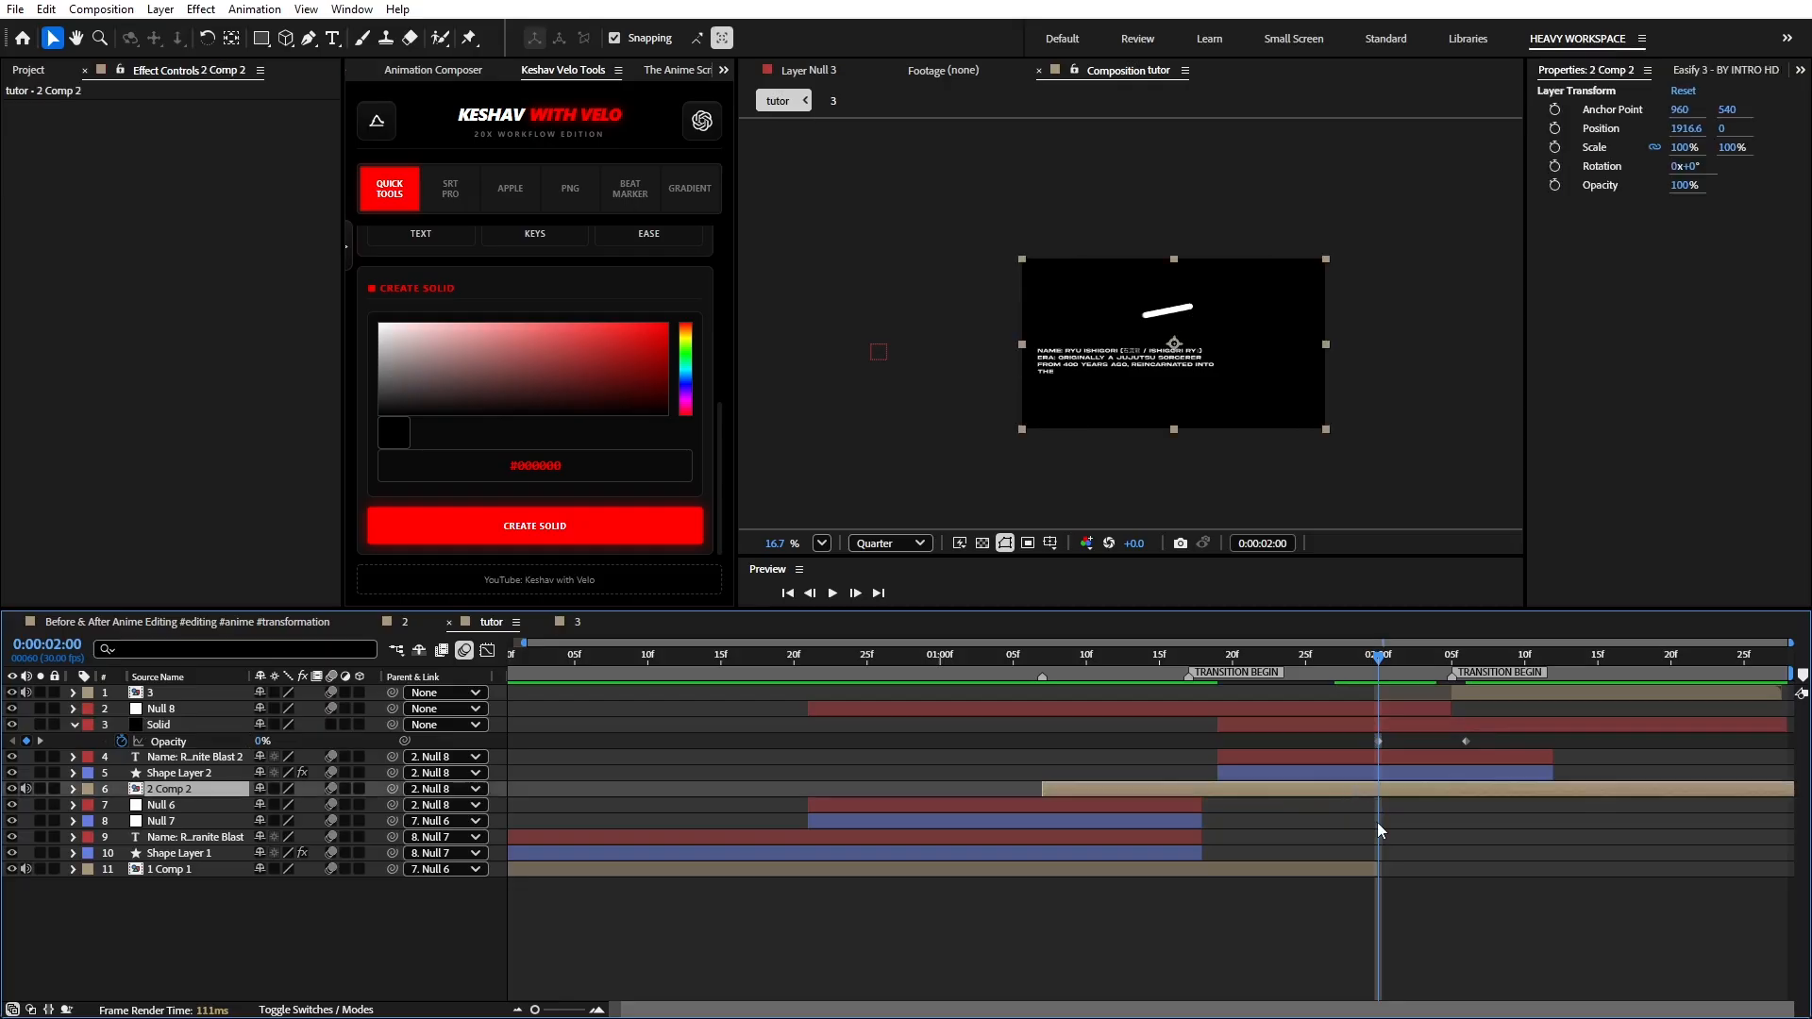
pyautogui.hotkey('ctrl', 'alt', 't')
pyautogui.click(1376, 805)
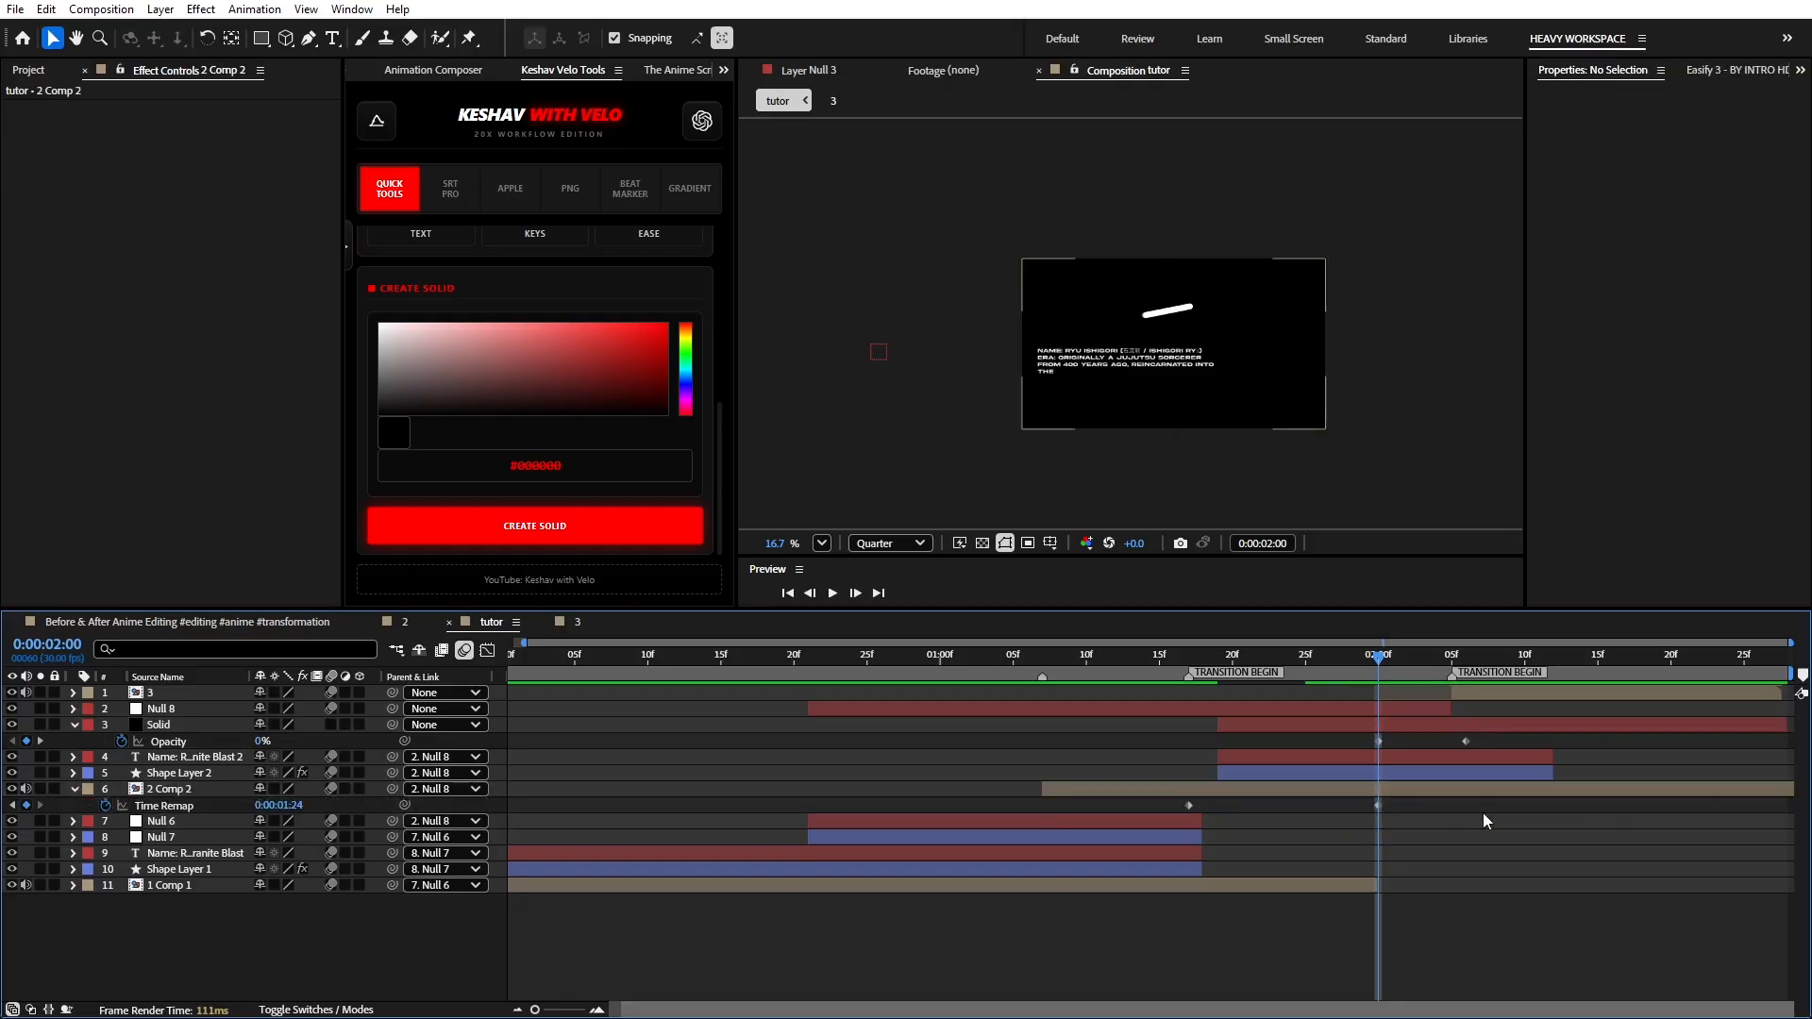
pyautogui.moveTo(1395, 812); pyautogui.dragTo(1506, 814)
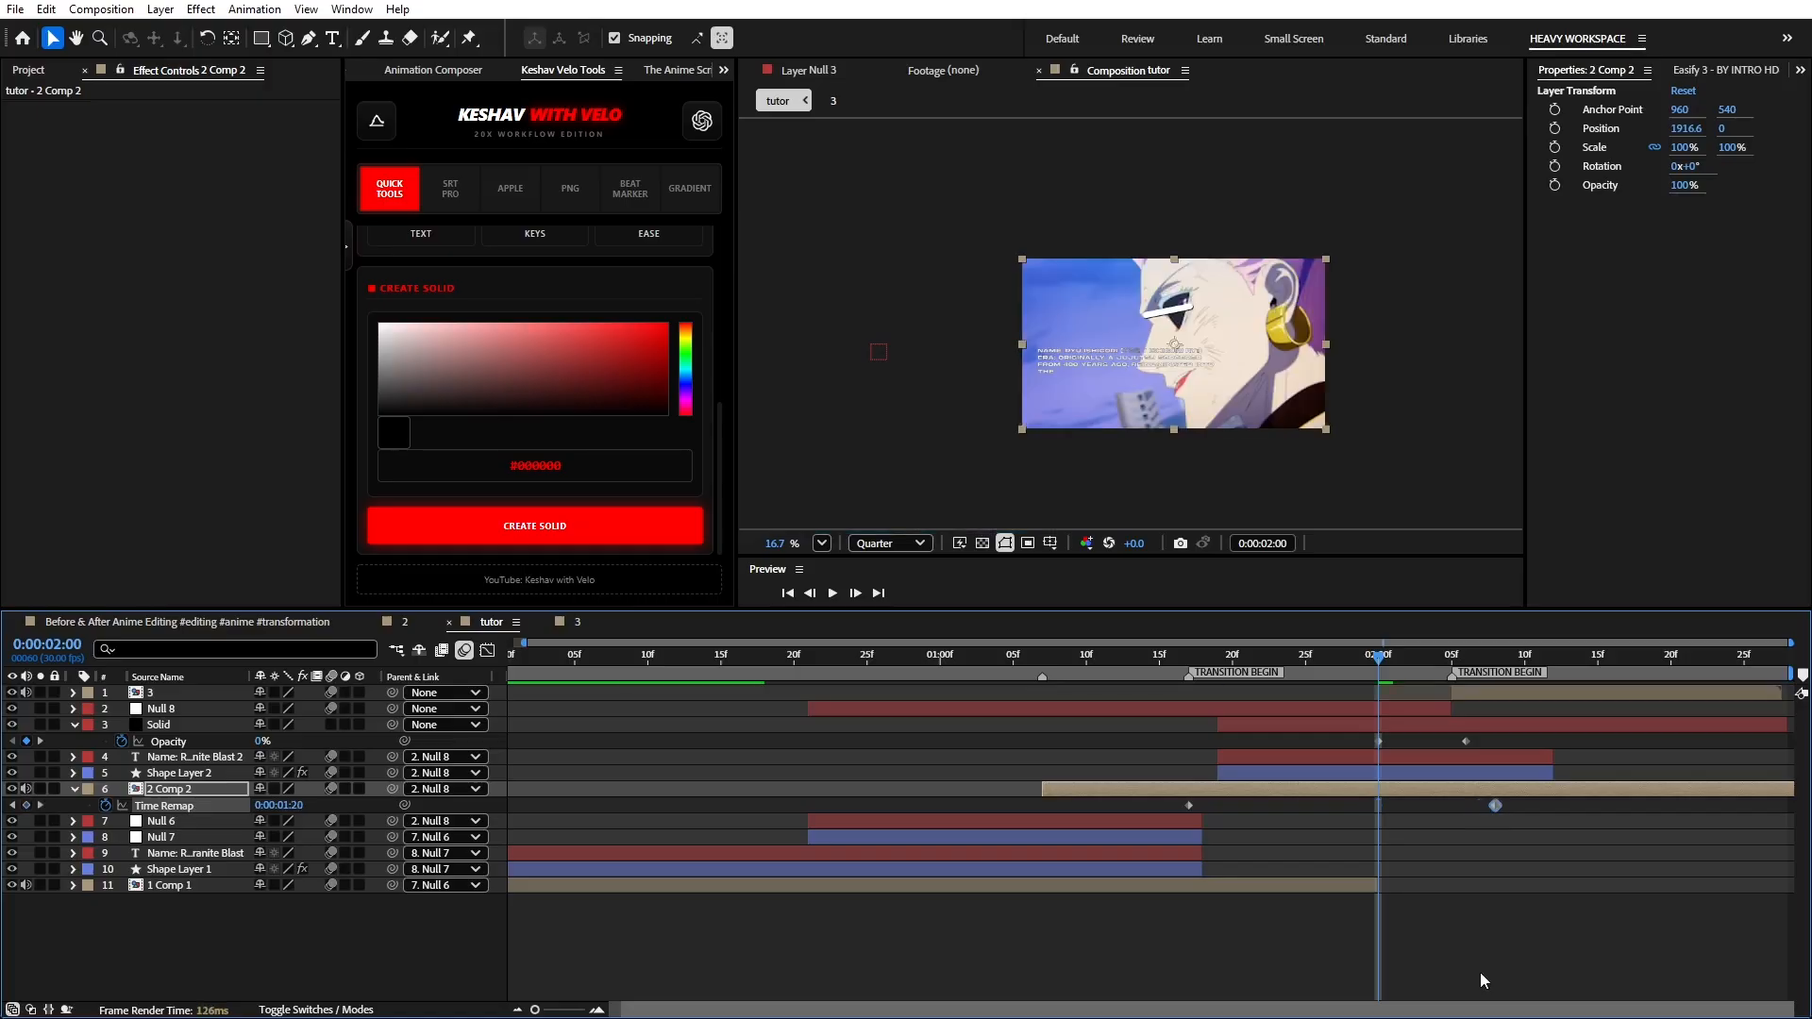
pyautogui.click(1484, 982)
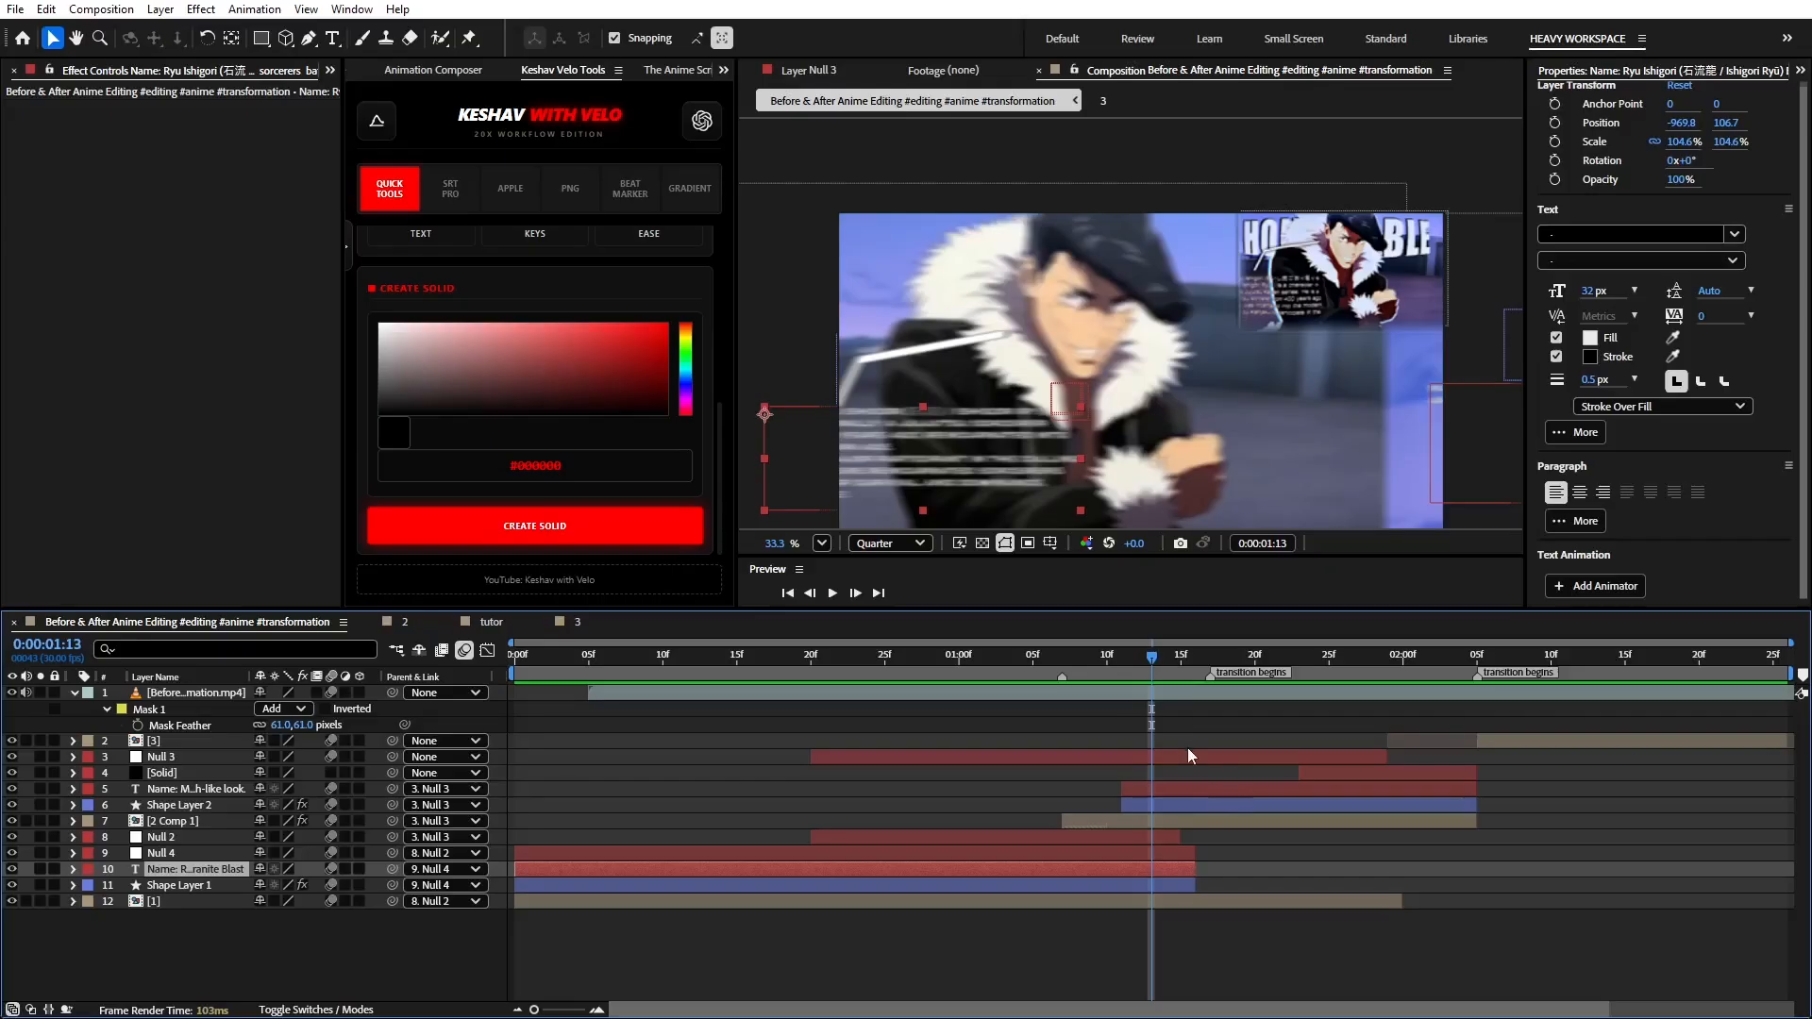
# - Preview the finished Before & After Anime Editing composition from the start and scrub through its second transition to 0:00:02:05
pyautogui.hotkey('ctrl', 'shift', 'r')
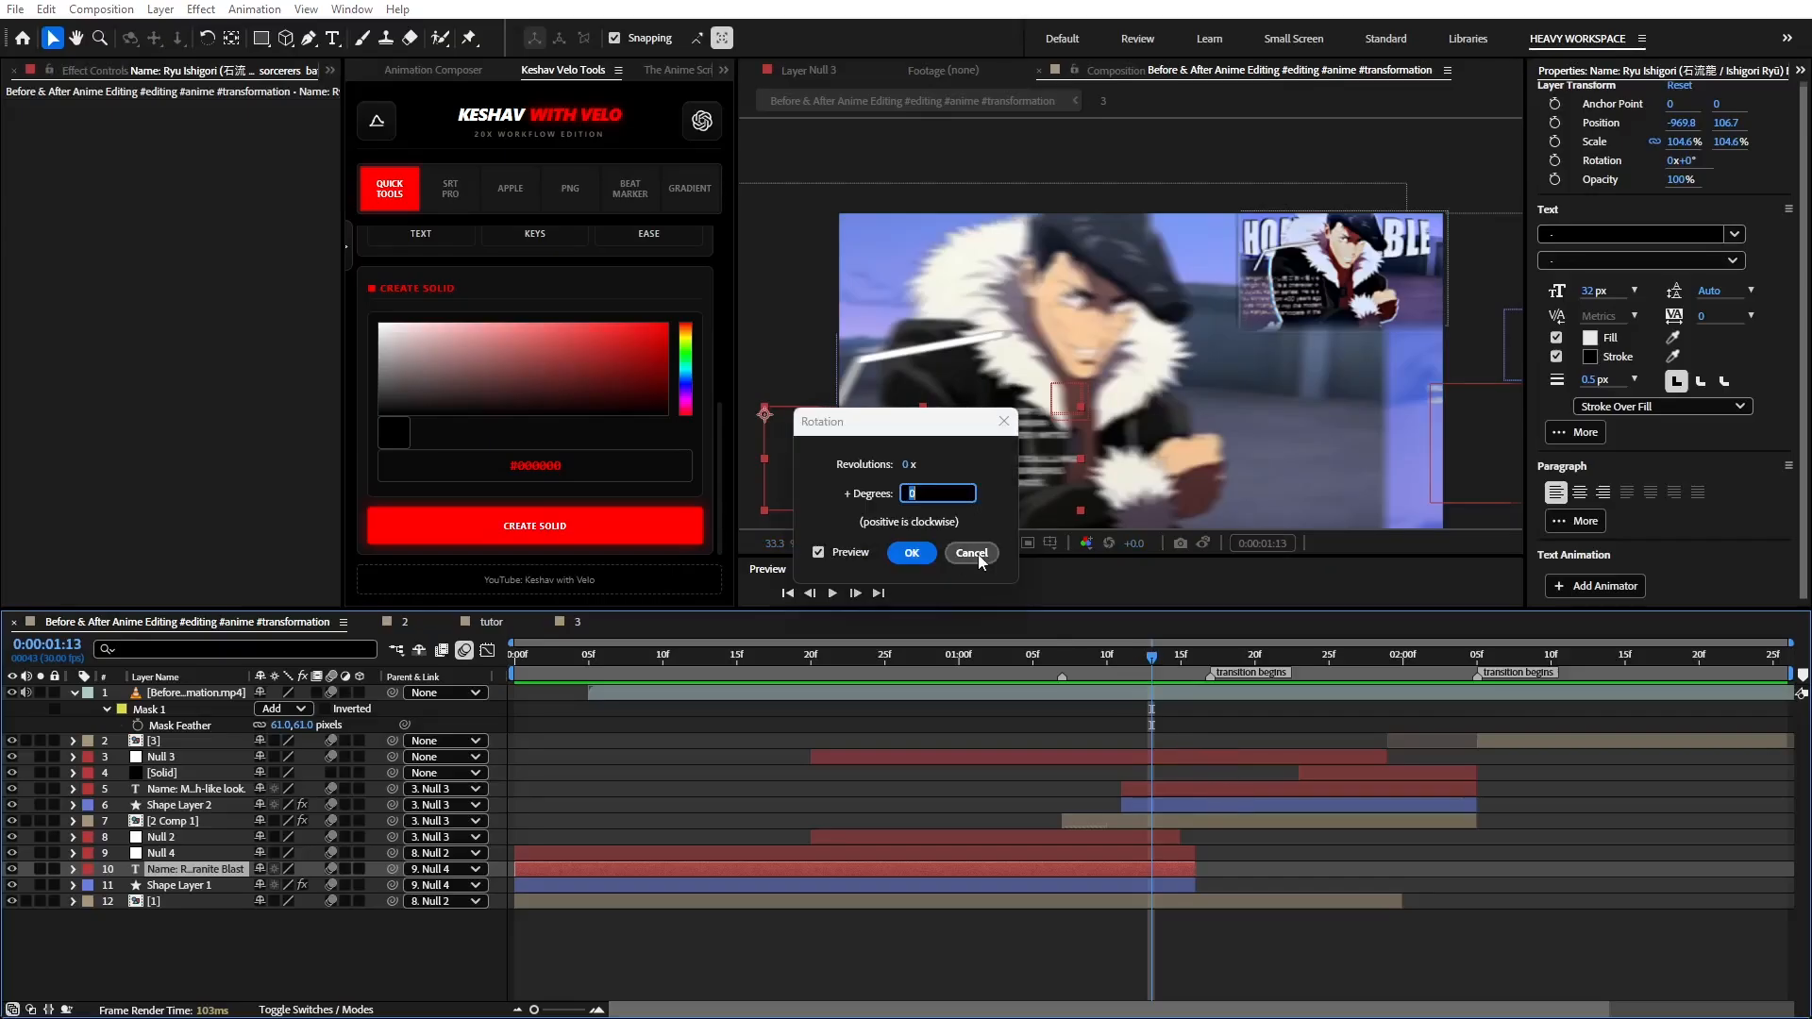
pyautogui.click(972, 553)
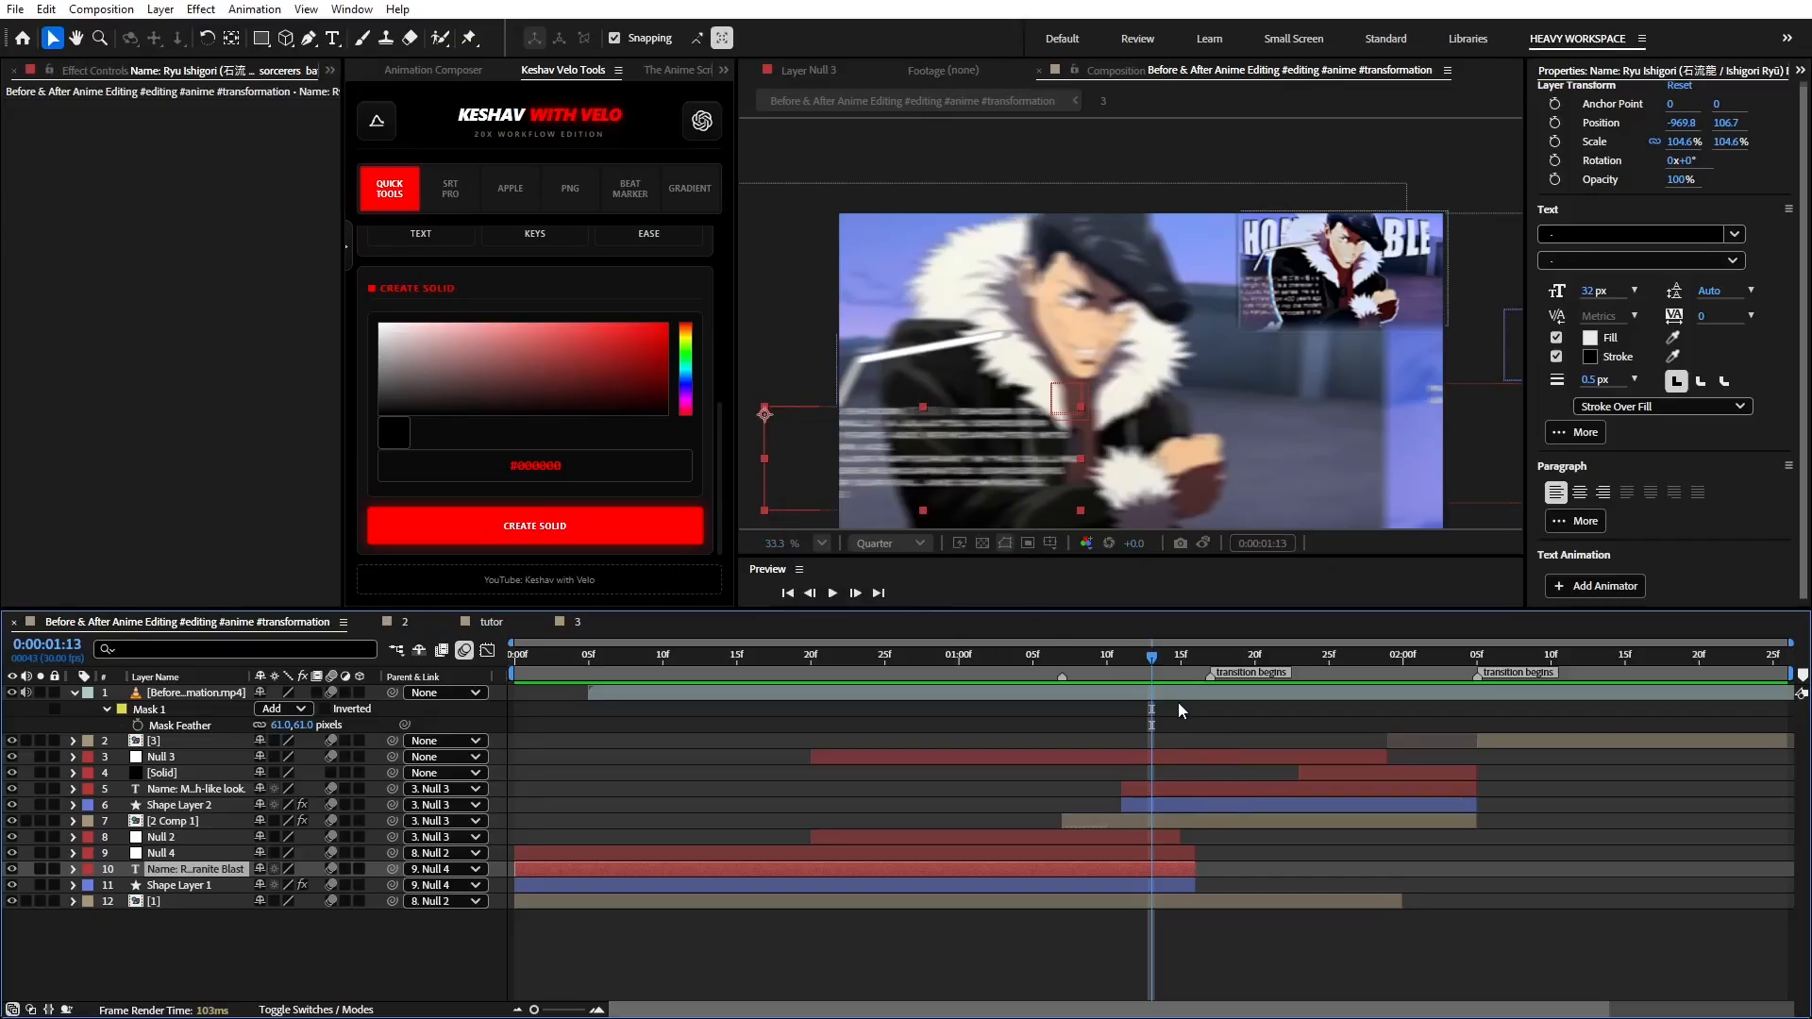
pyautogui.click(1210, 660)
pyautogui.moveTo(752, 661); pyautogui.dragTo(515, 653)
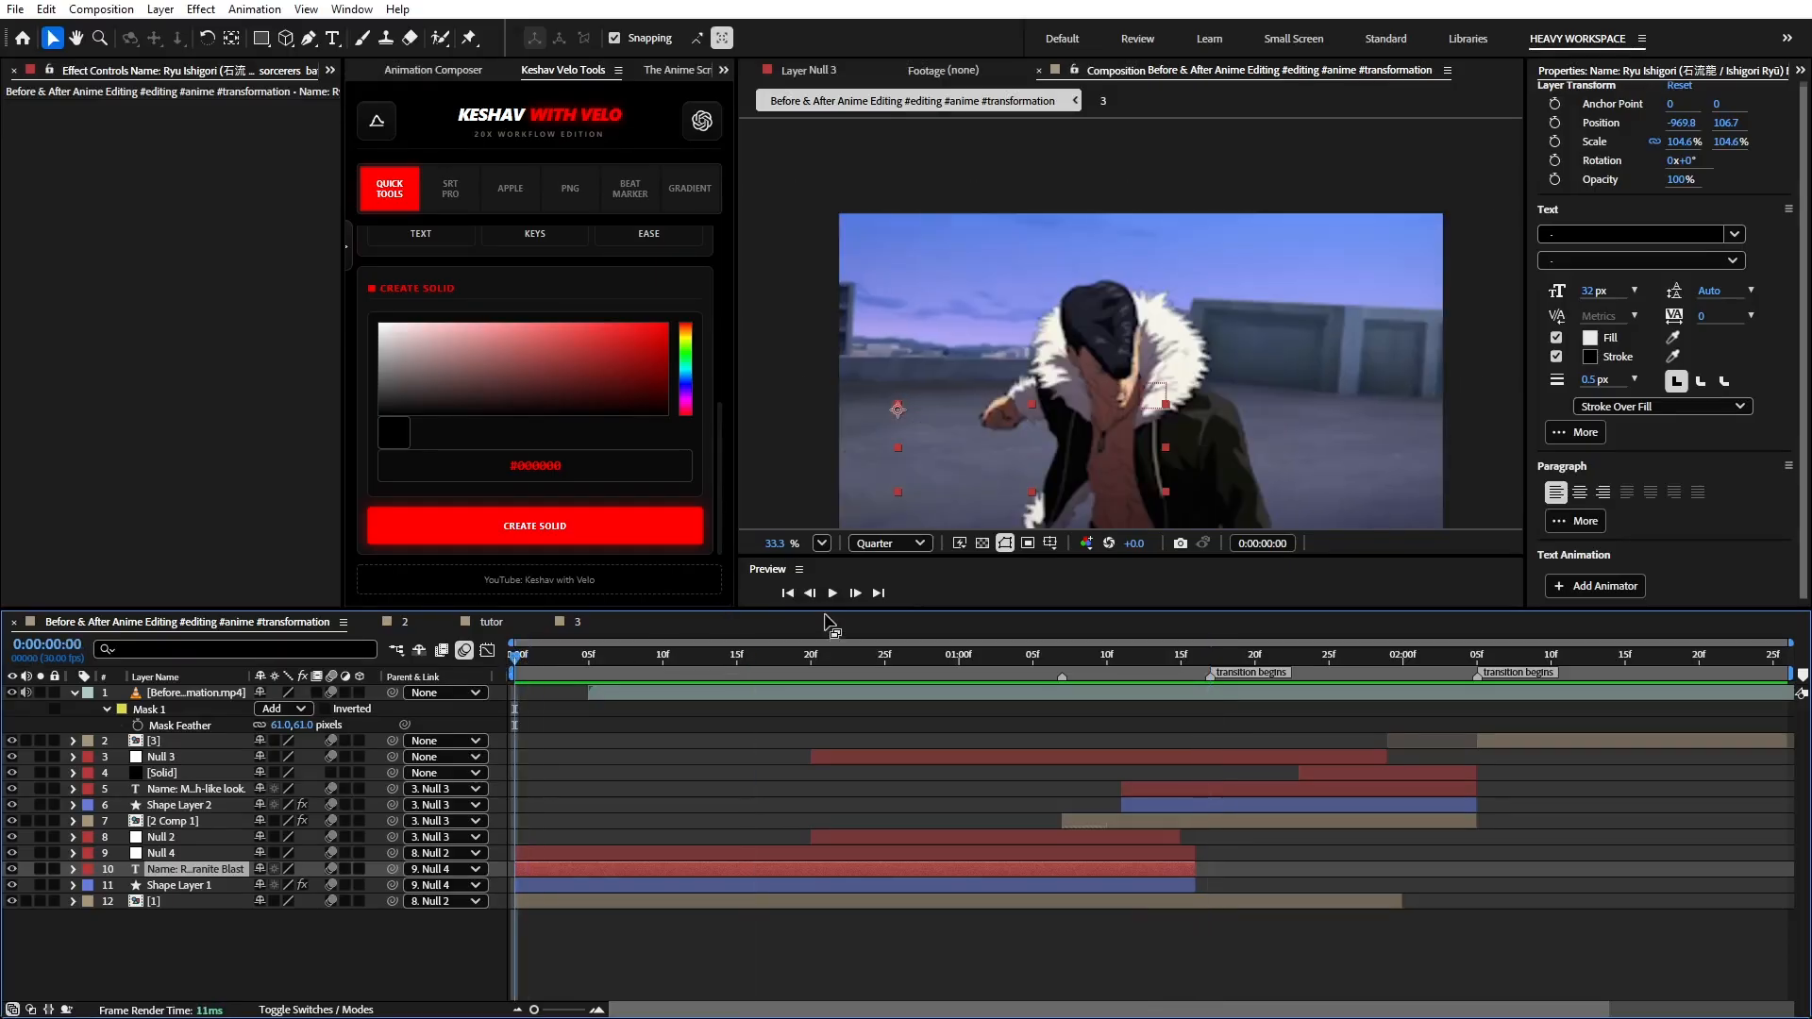
pyautogui.click(832, 593)
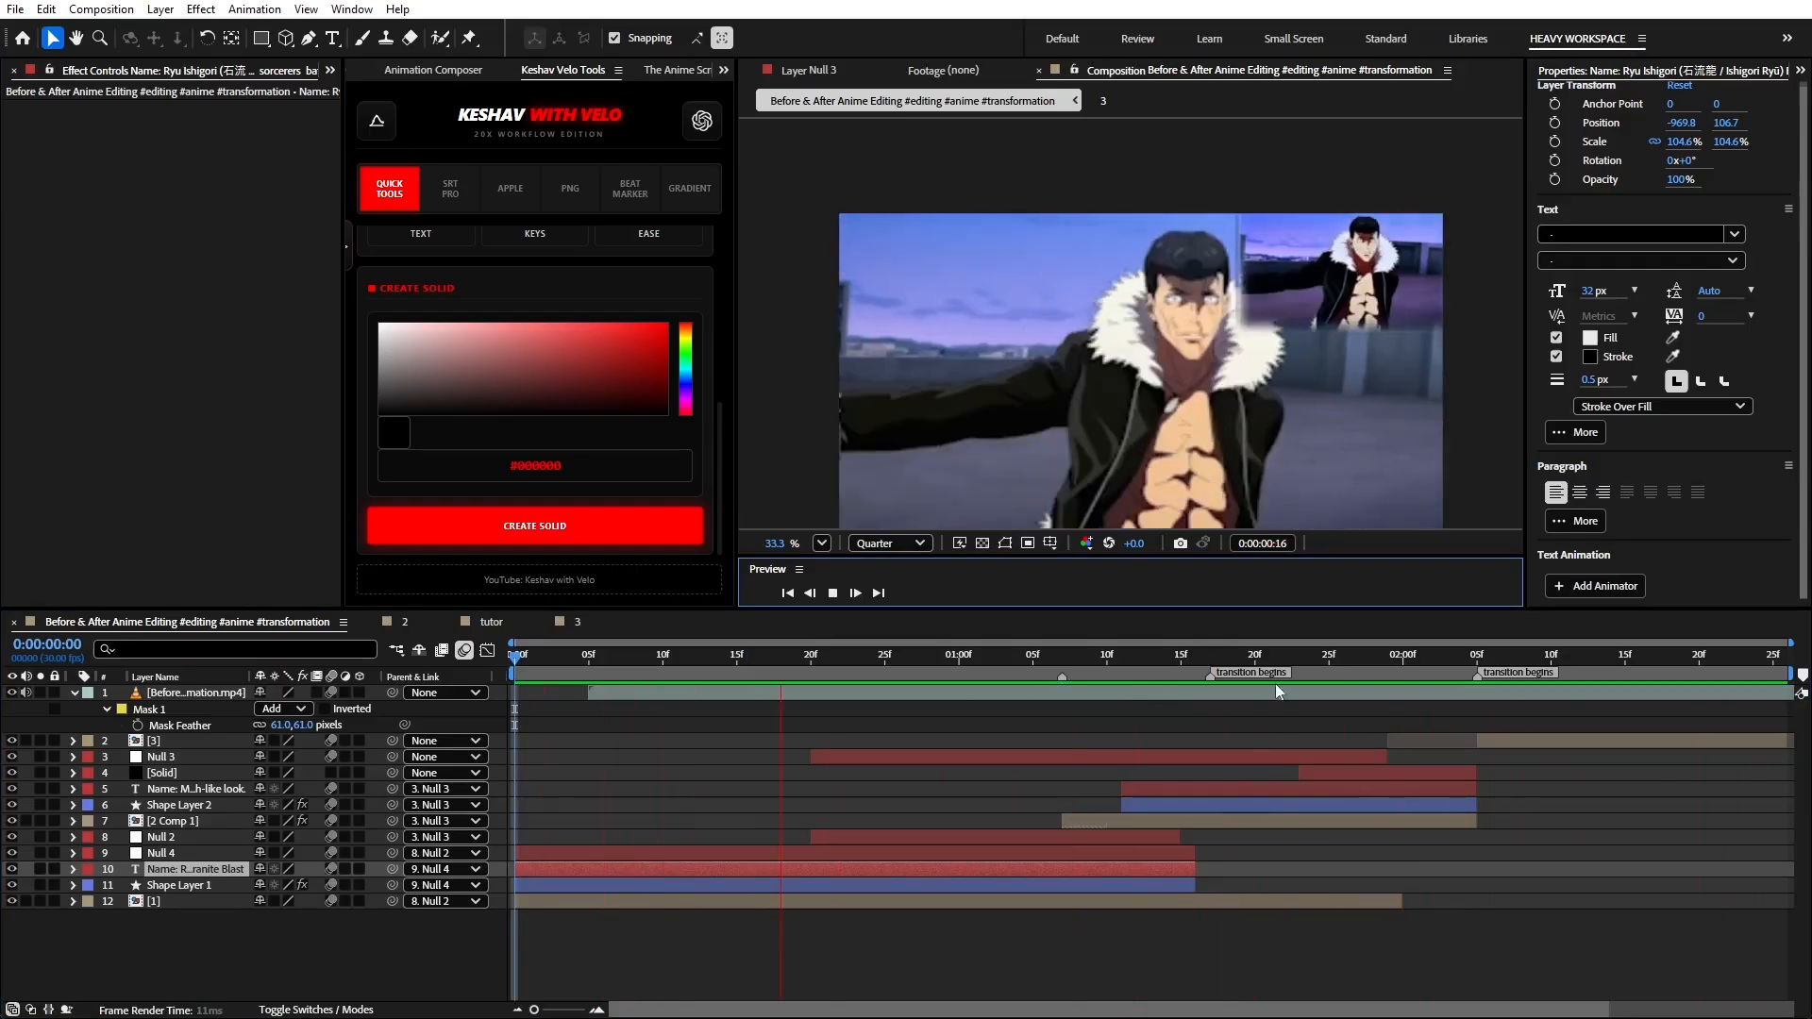
pyautogui.click(1391, 659)
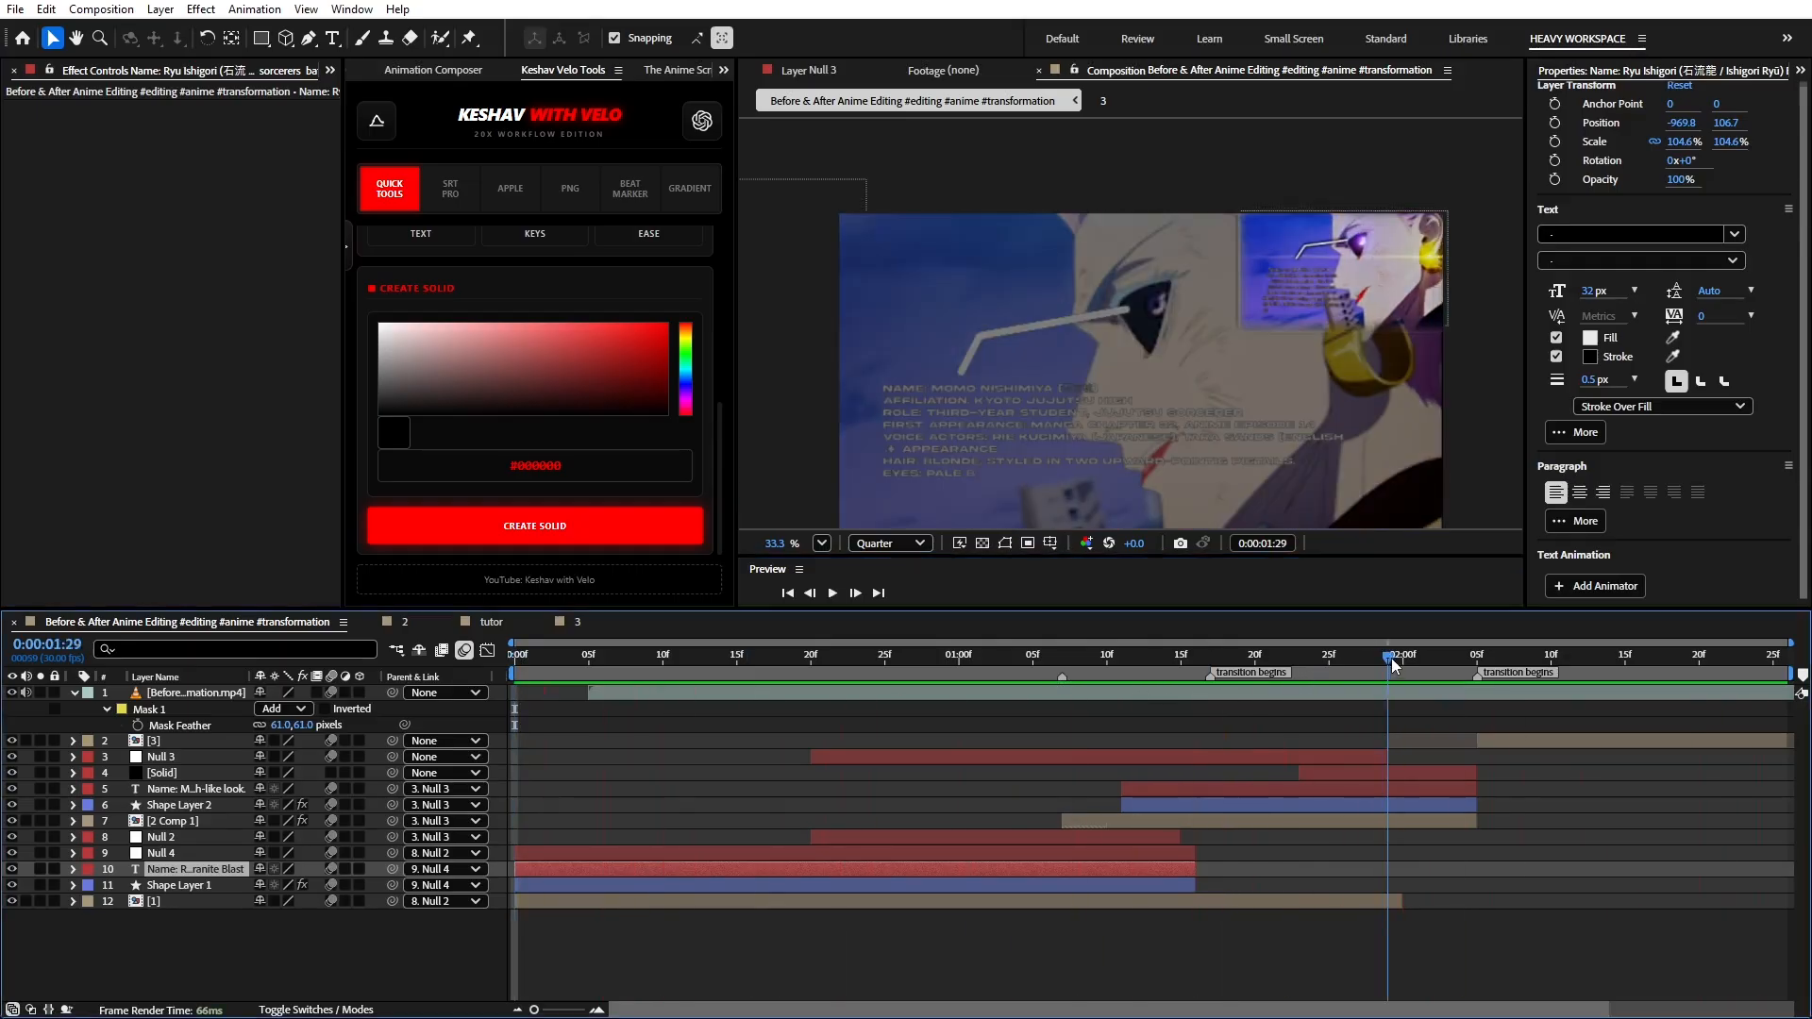
pyautogui.moveTo(1392, 659); pyautogui.dragTo(1475, 677)
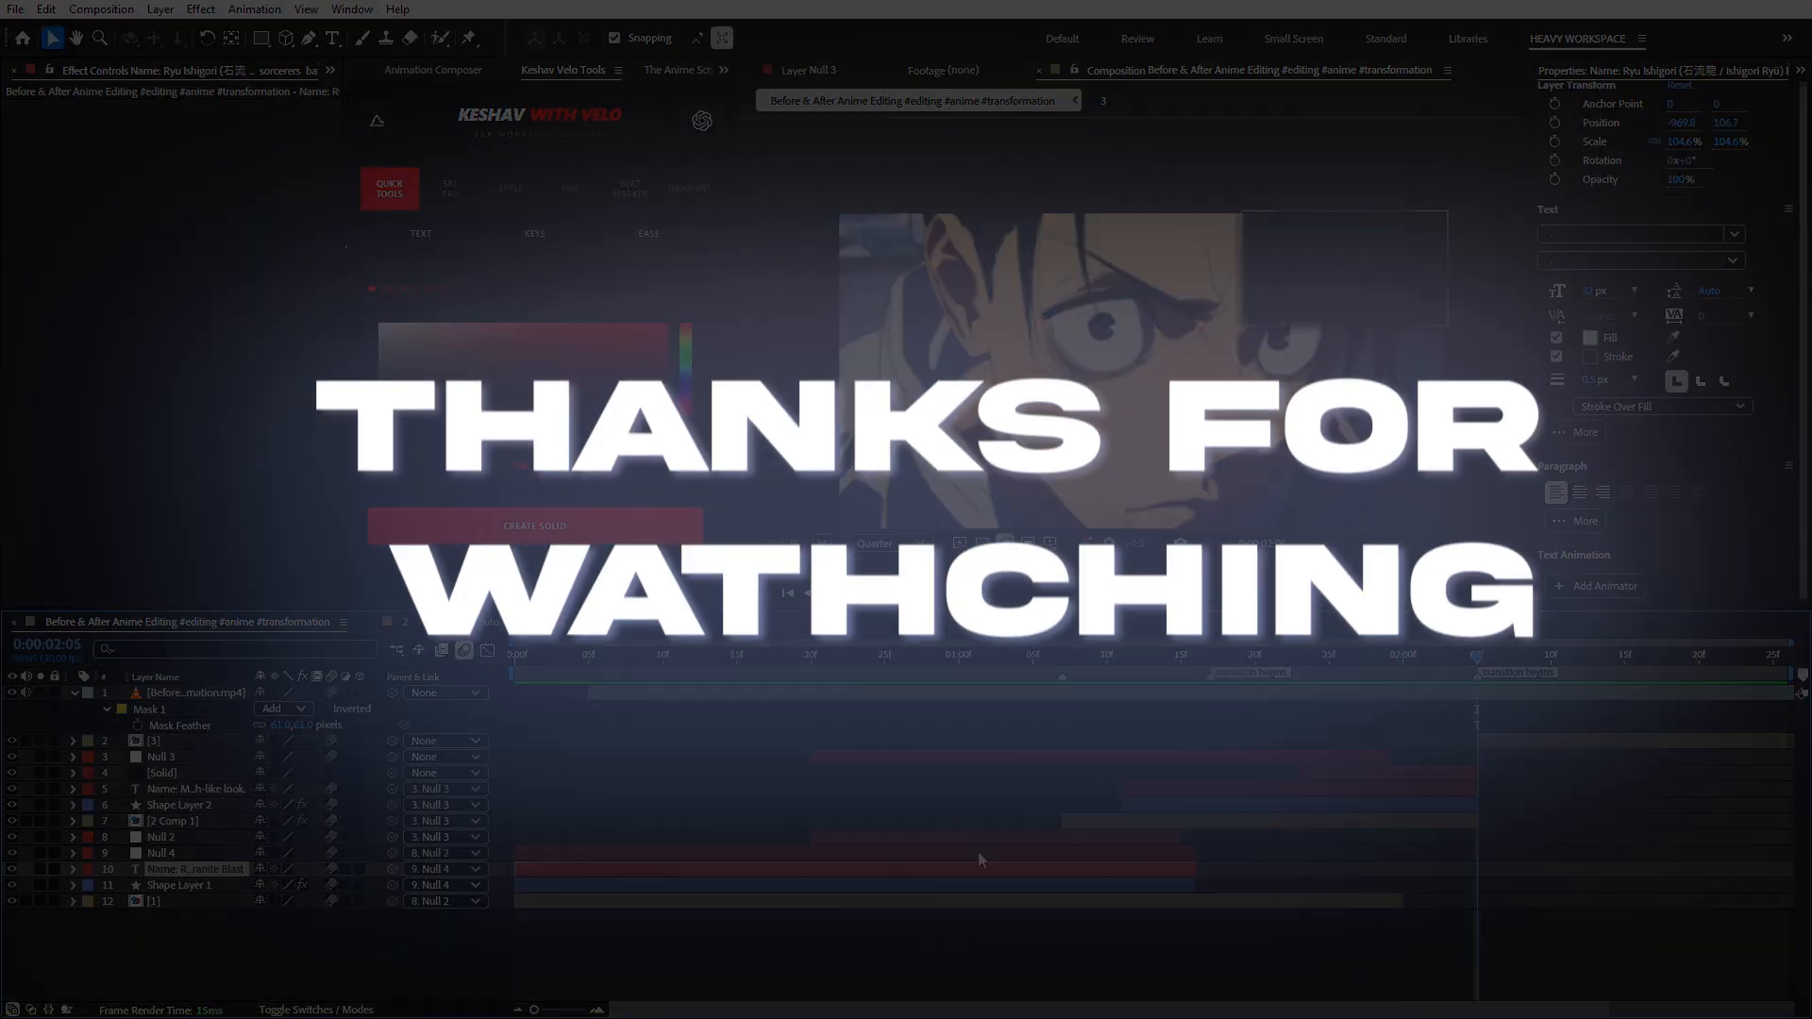